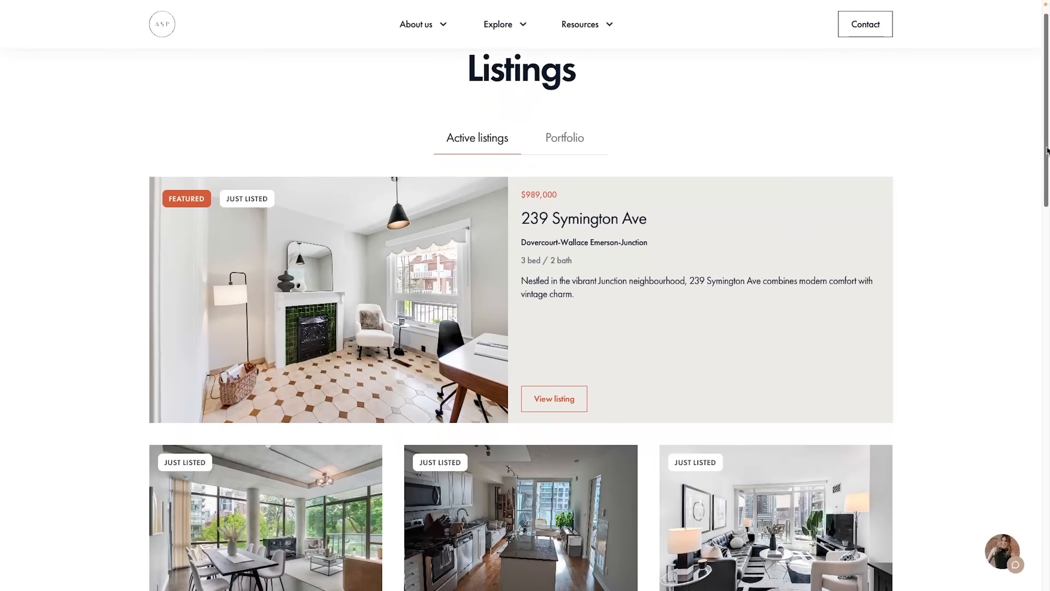
- Scroll through the active listings and the Neighbourhoods page's Toronto area guide cards
scroll(1047, 150, down, 3)
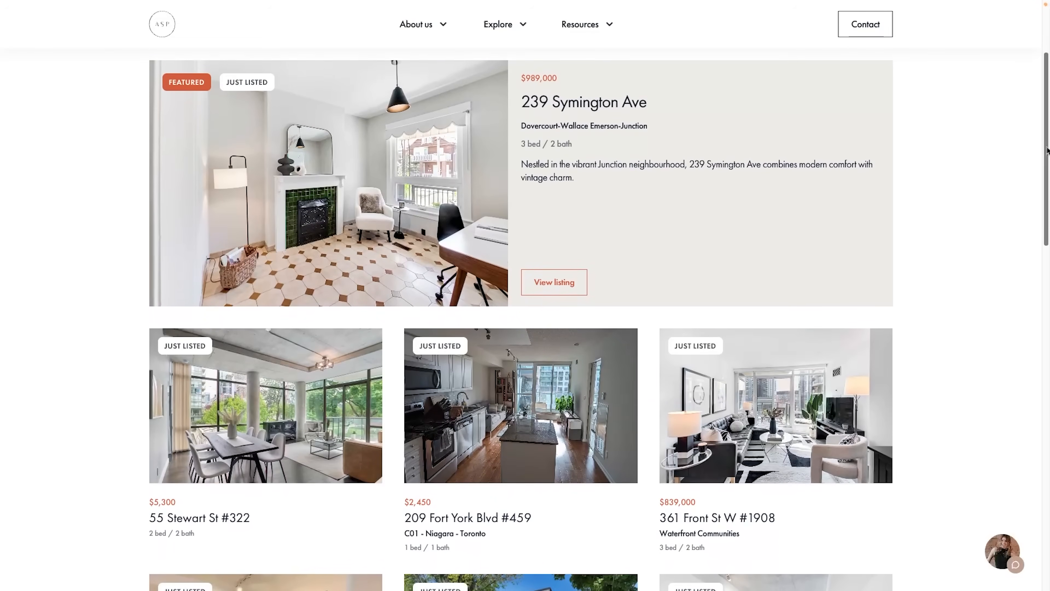
scroll(1047, 151, down, 2)
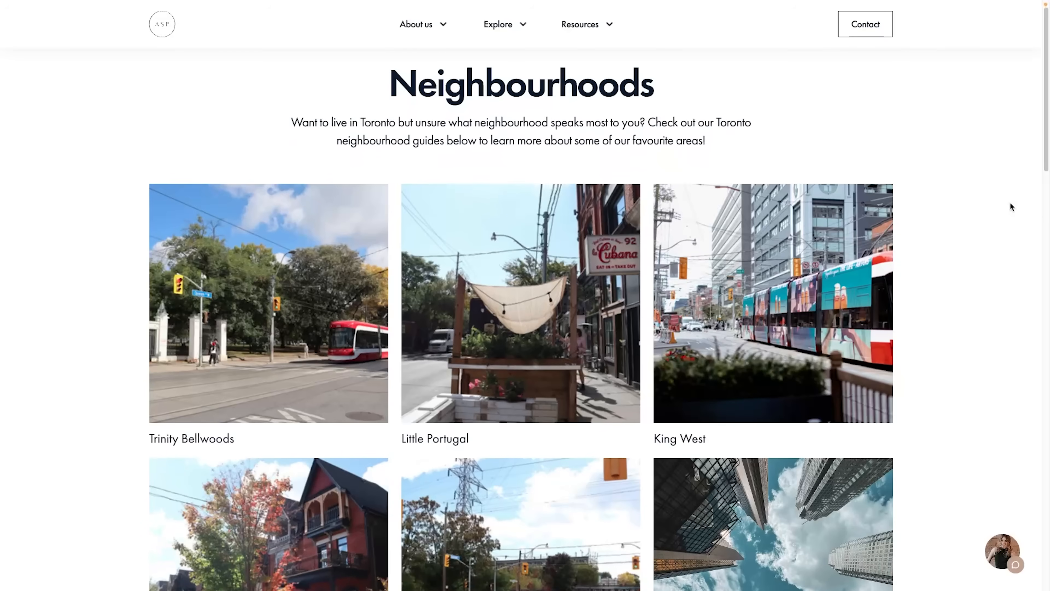
scroll(1010, 203, down, 2)
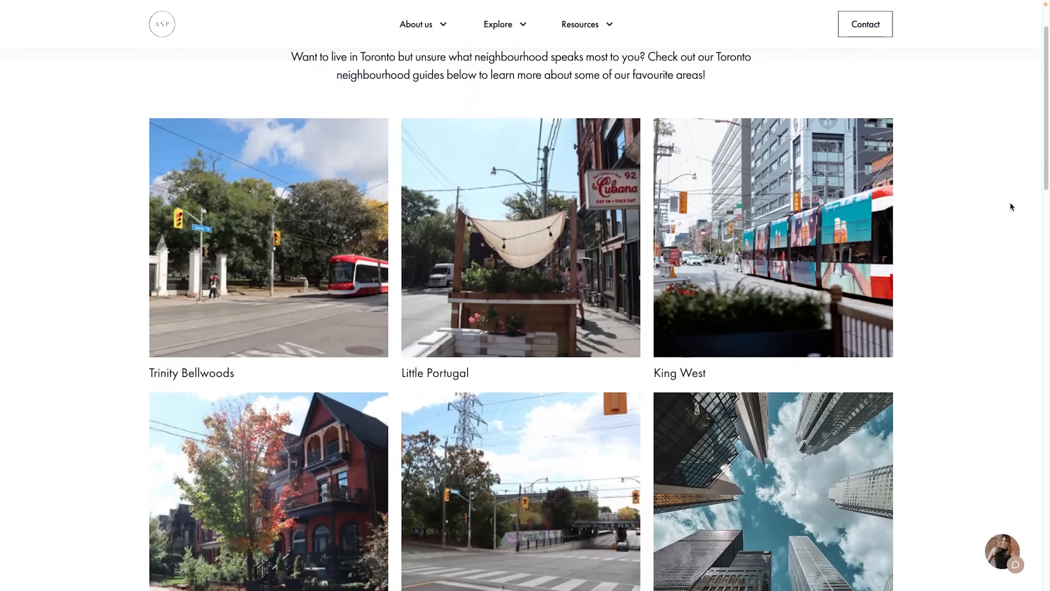
scroll(1011, 203, down, 2)
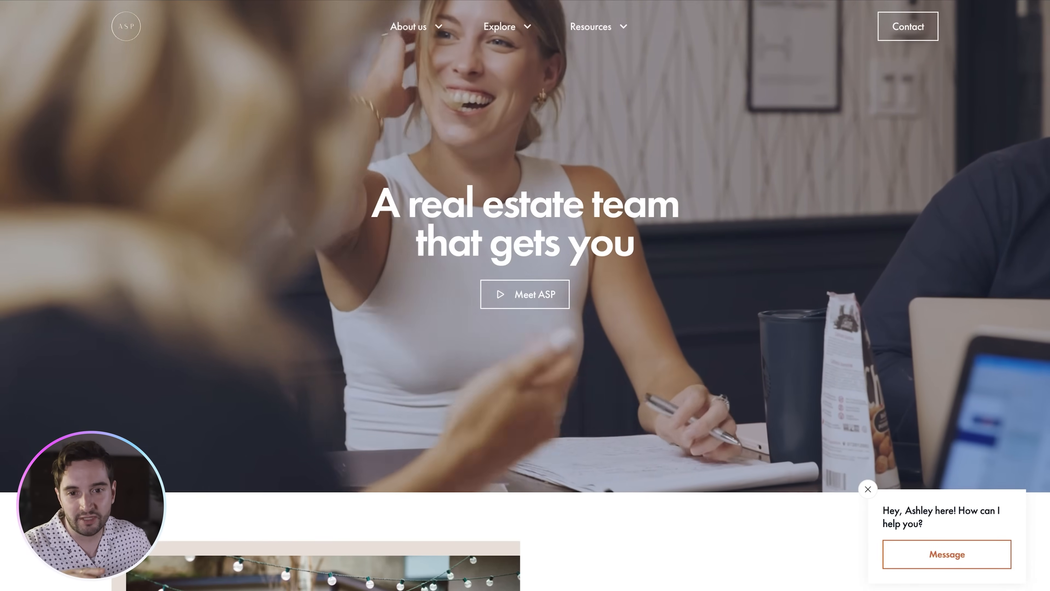
- Scroll down to 'From our clients' and highlight part of a client quote
scroll(736, 318, down, 1)
scroll(735, 319, down, 10)
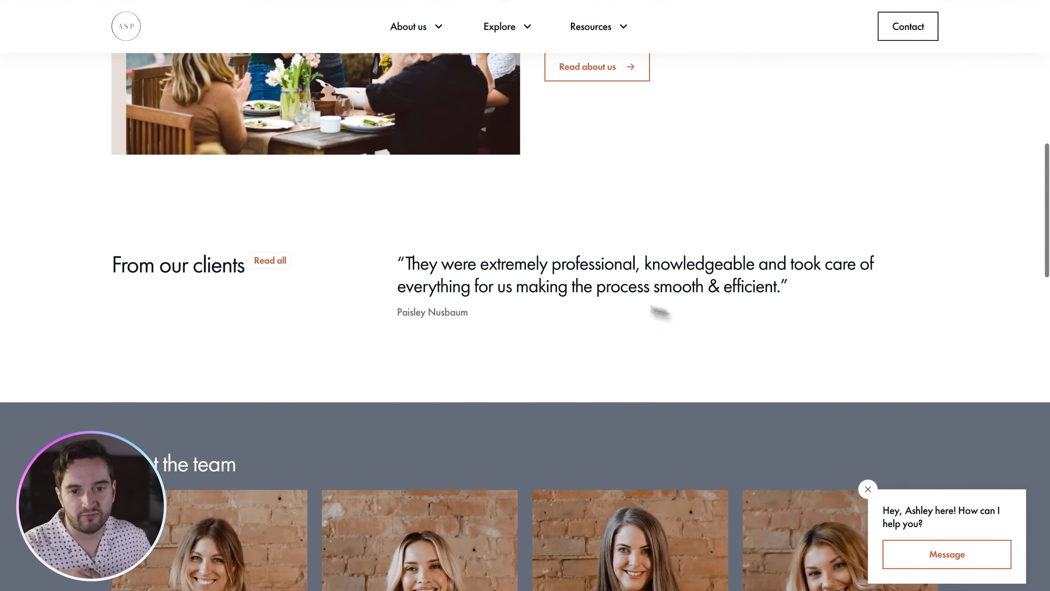
drag(549, 286, 457, 271)
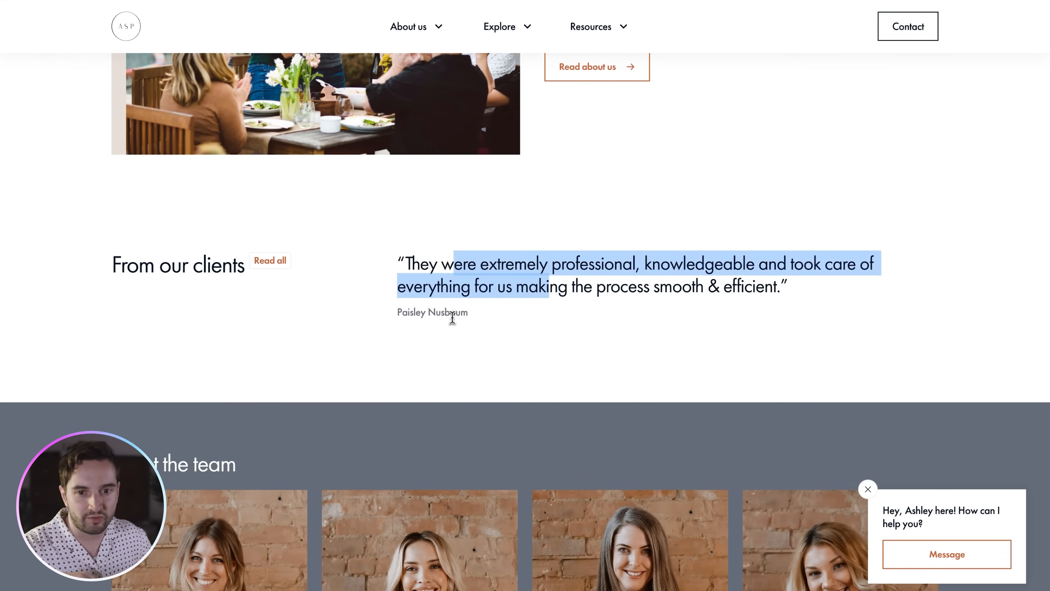
drag(441, 313, 455, 313)
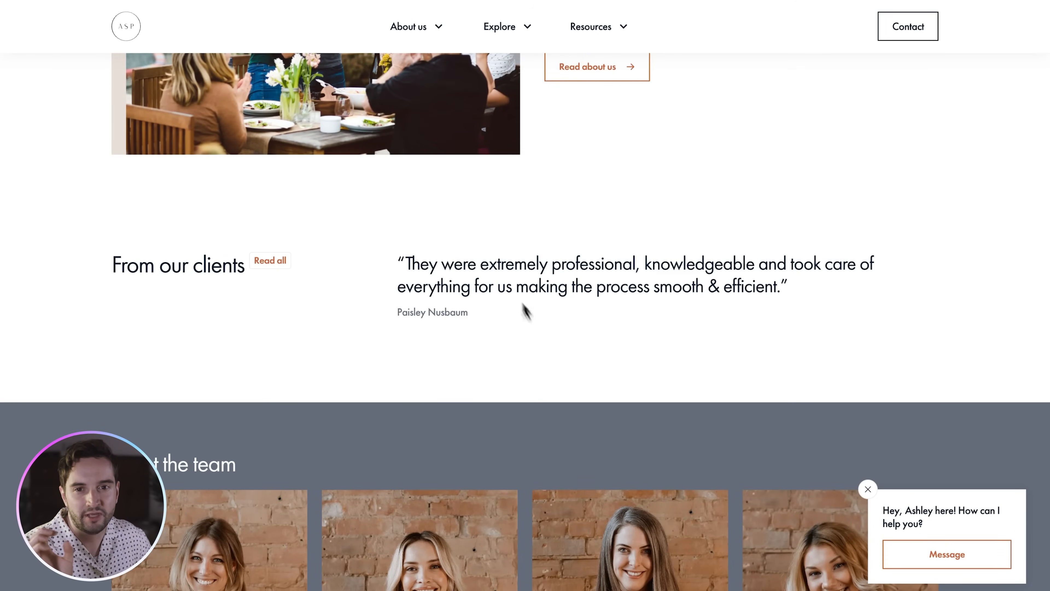
- Open About us > Testimonials, then use Show more to load extra quotes
click(424, 26)
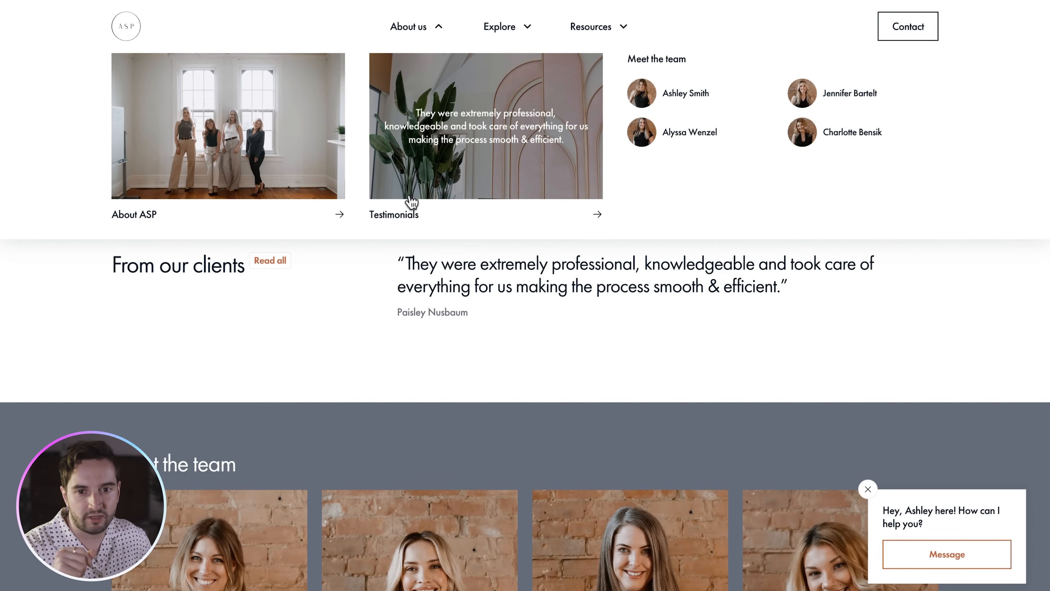
click(407, 212)
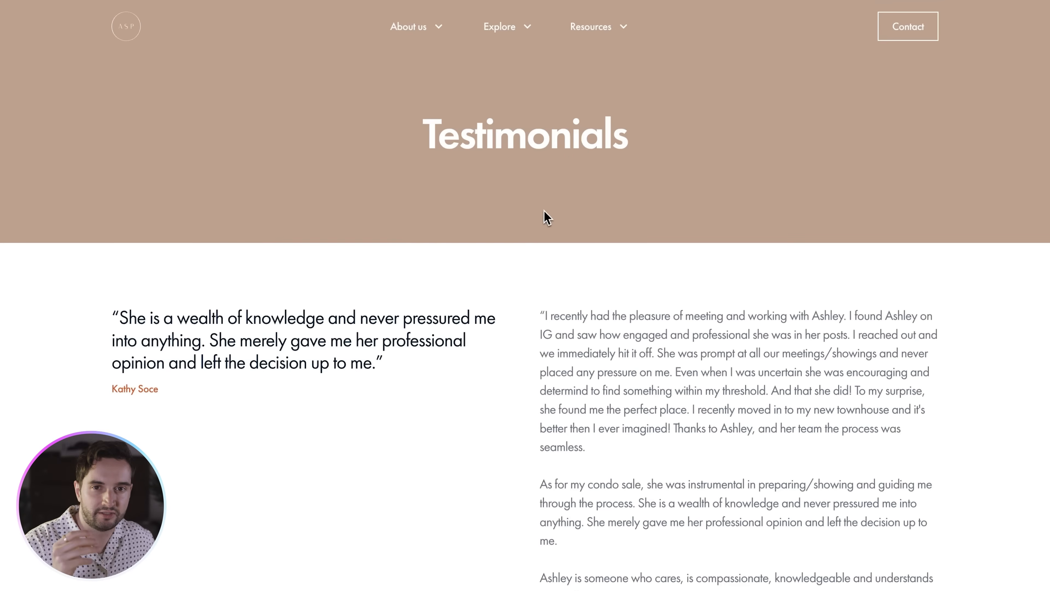
scroll(734, 239, down, 8)
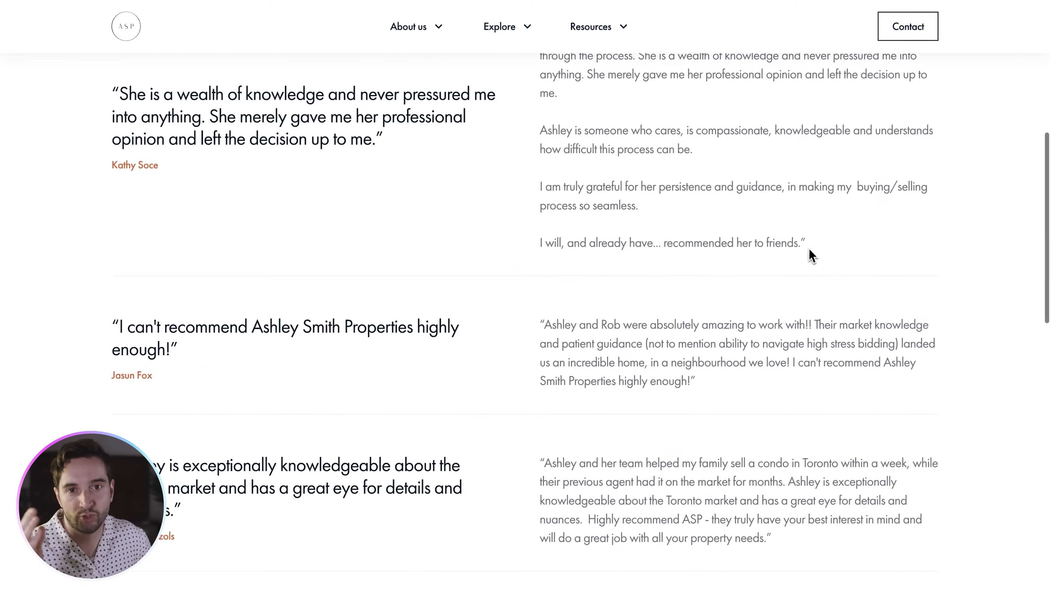
scroll(808, 250, down, 18)
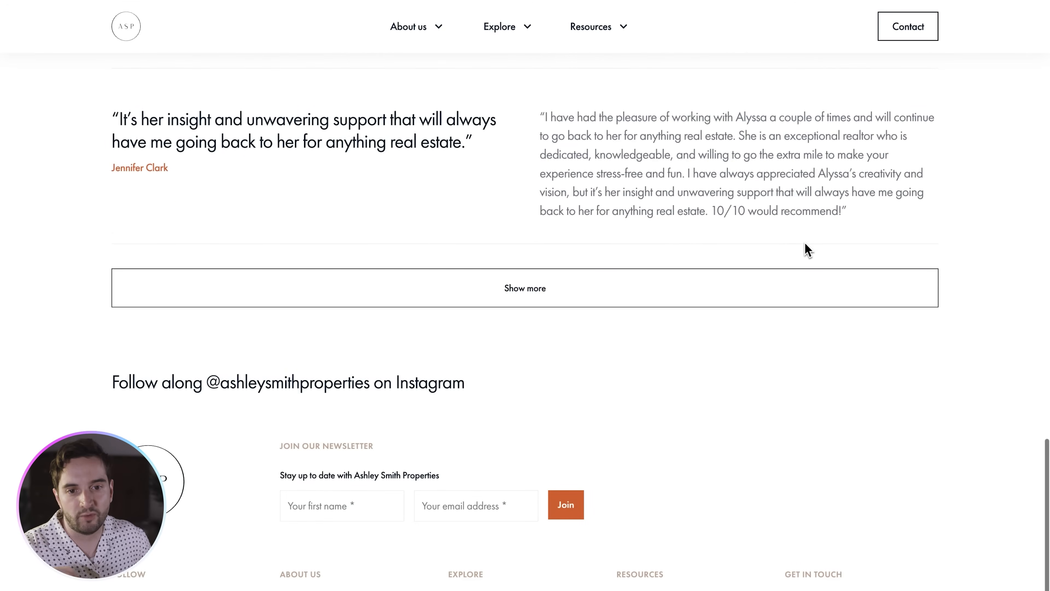
click(542, 273)
scroll(765, 248, down, 18)
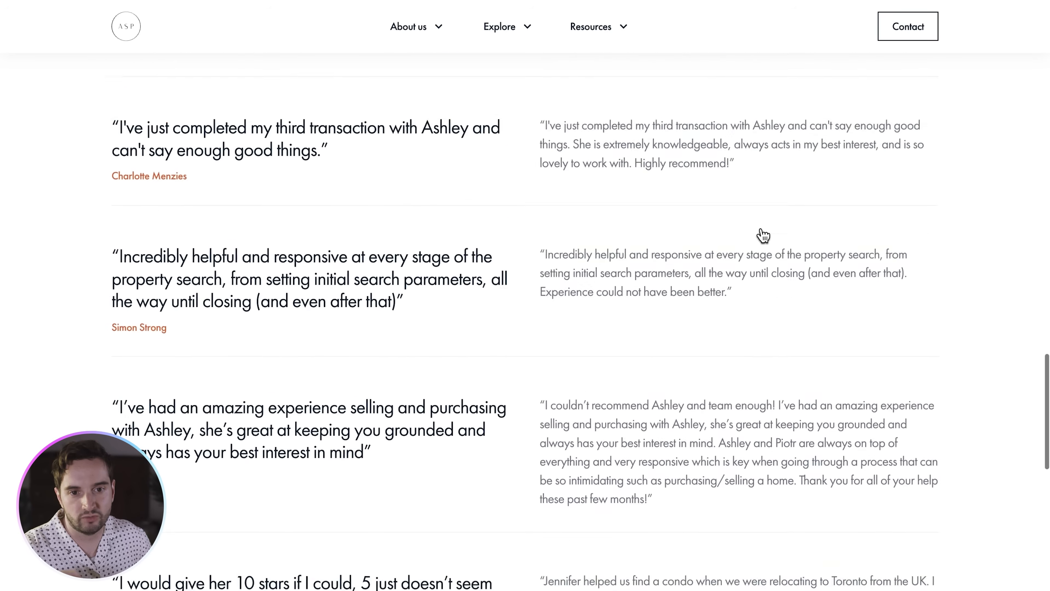
scroll(762, 236, down, 15)
scroll(762, 236, up, 16)
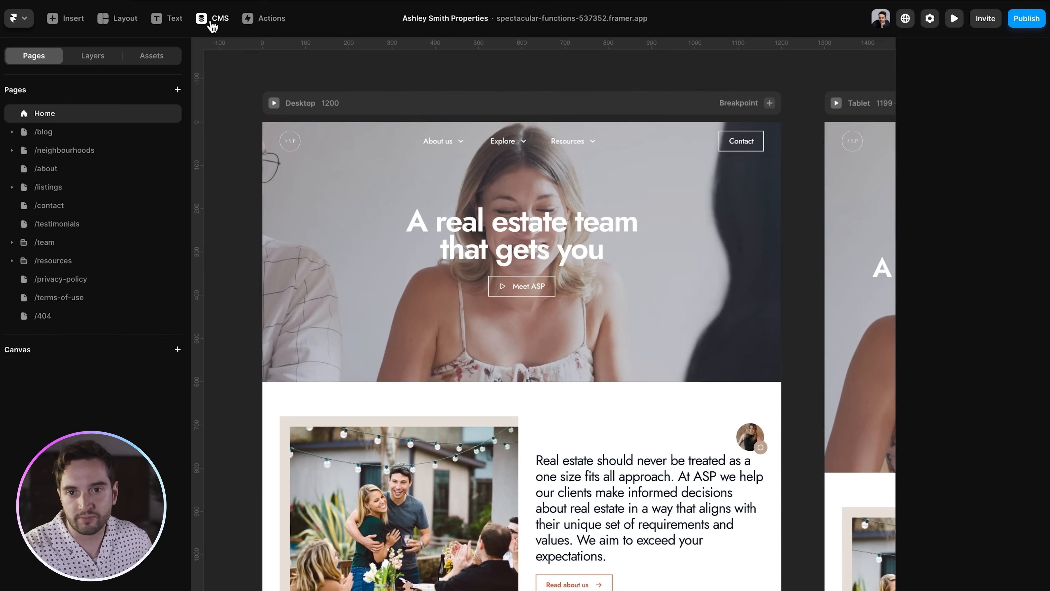
- Select the Testimonials collection, with its 72 items, in the CMS
click(211, 19)
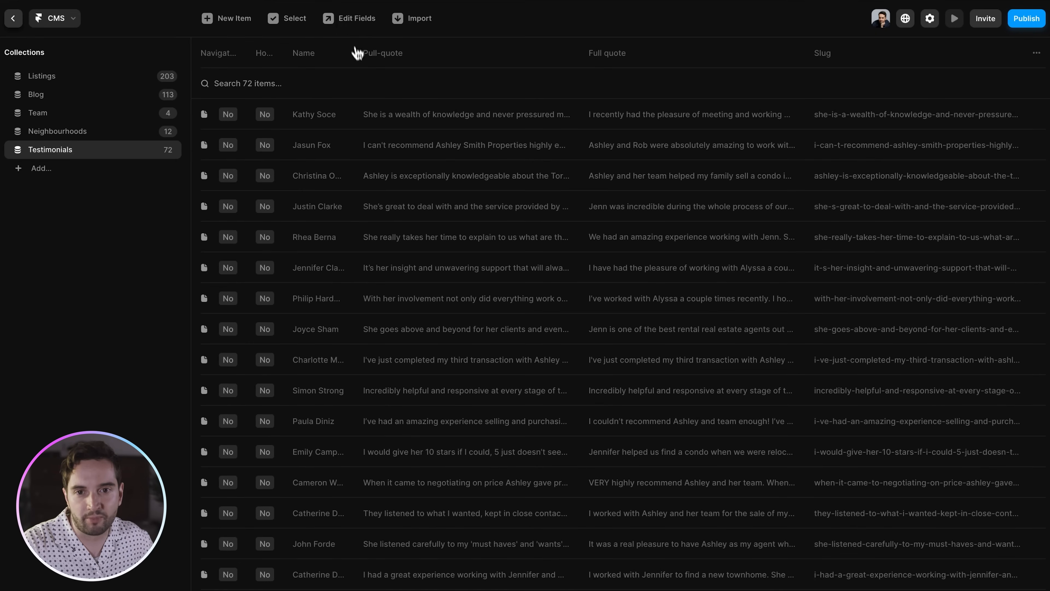
click(354, 19)
click(424, 343)
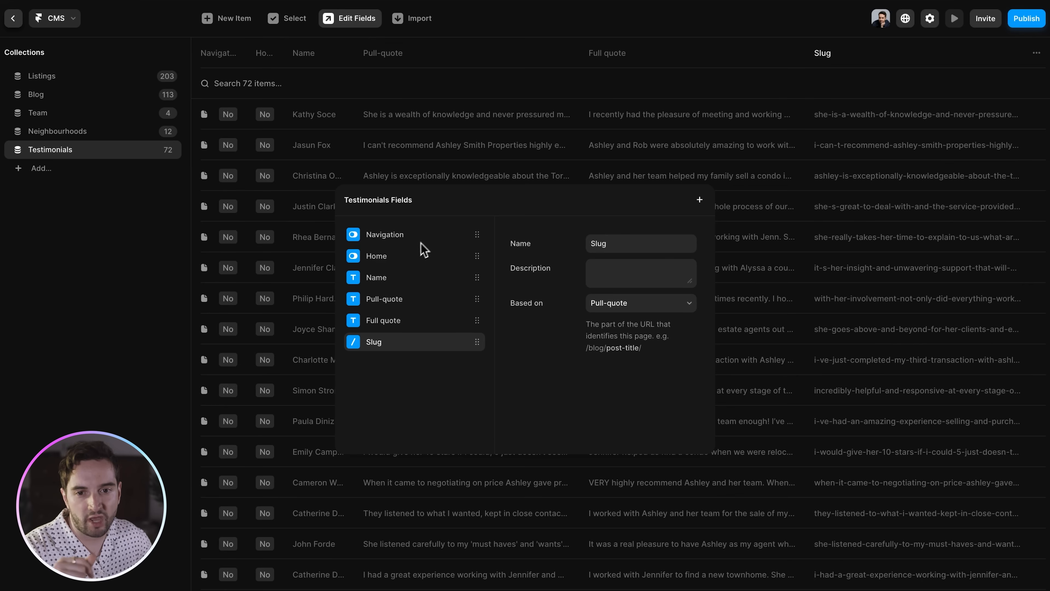
click(403, 243)
click(400, 256)
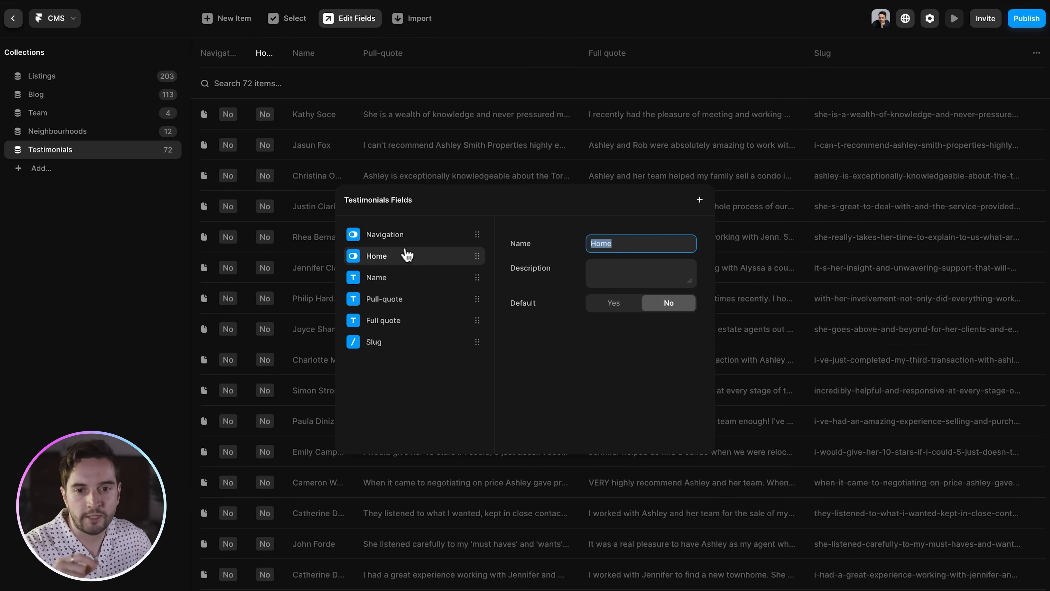
click(412, 240)
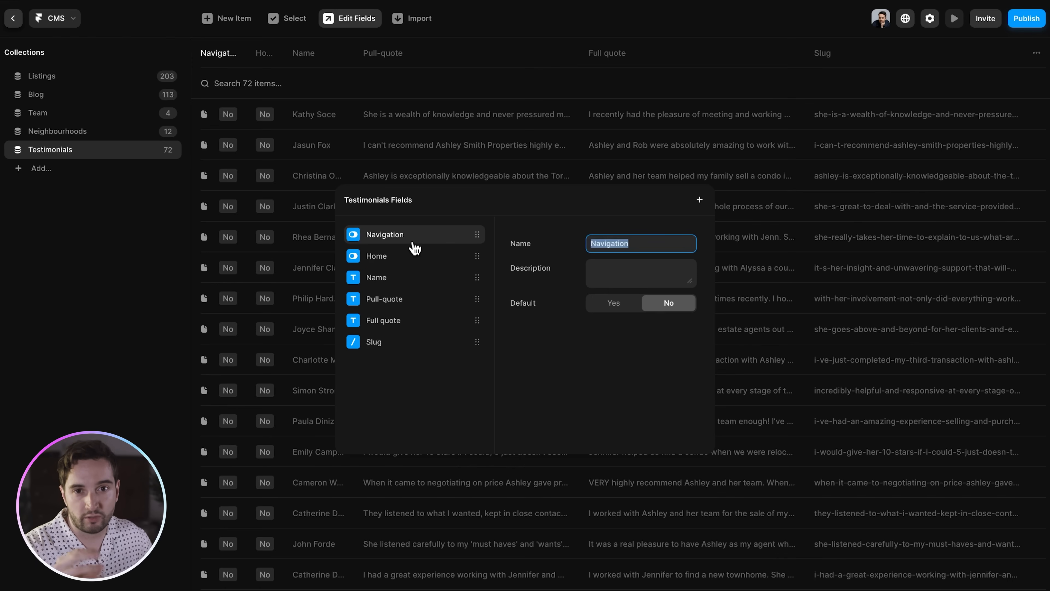
click(414, 255)
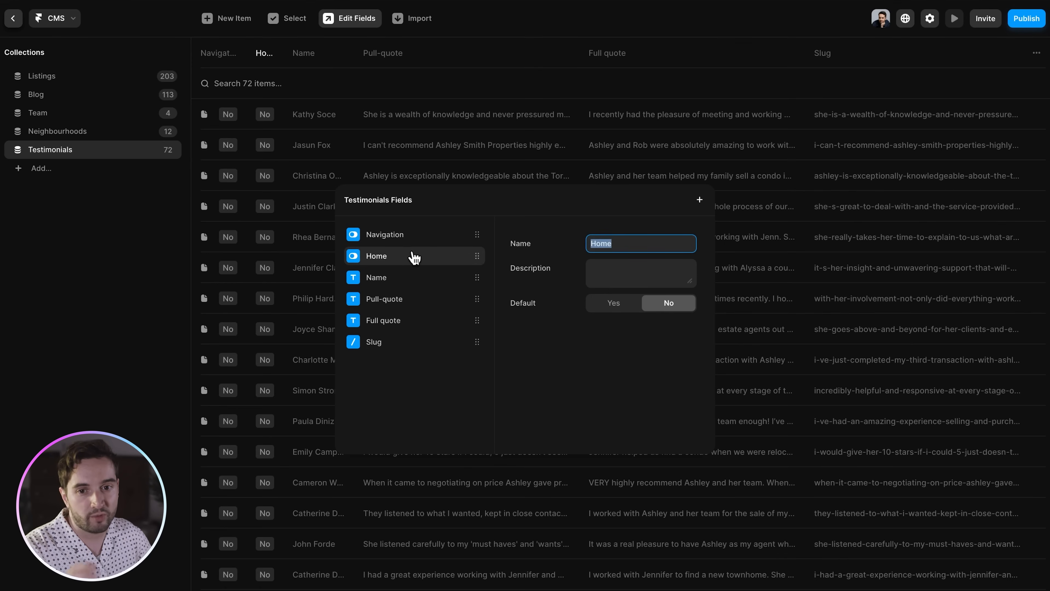
click(405, 282)
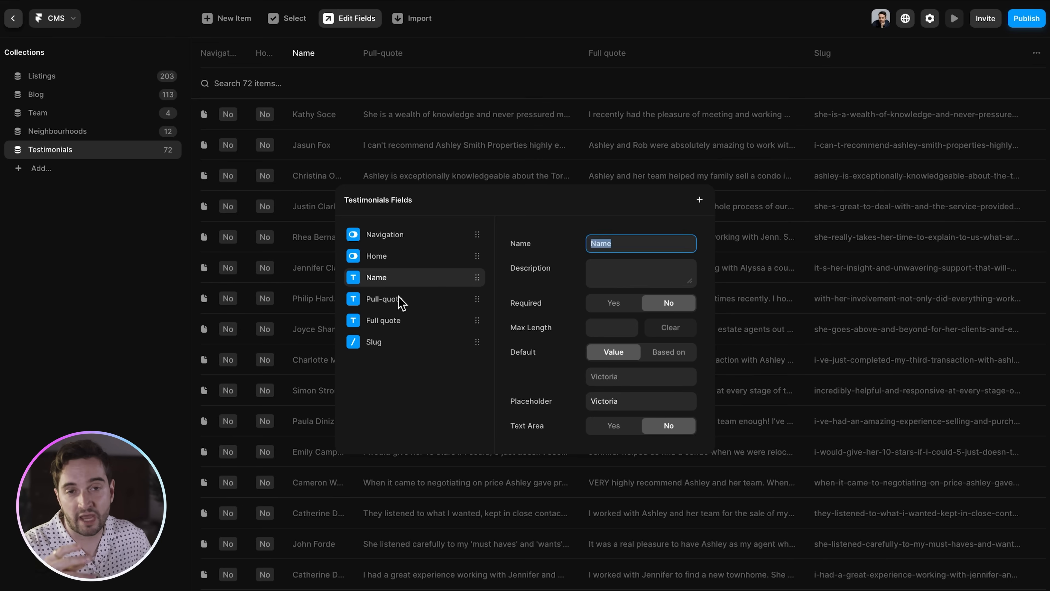
click(411, 299)
click(415, 321)
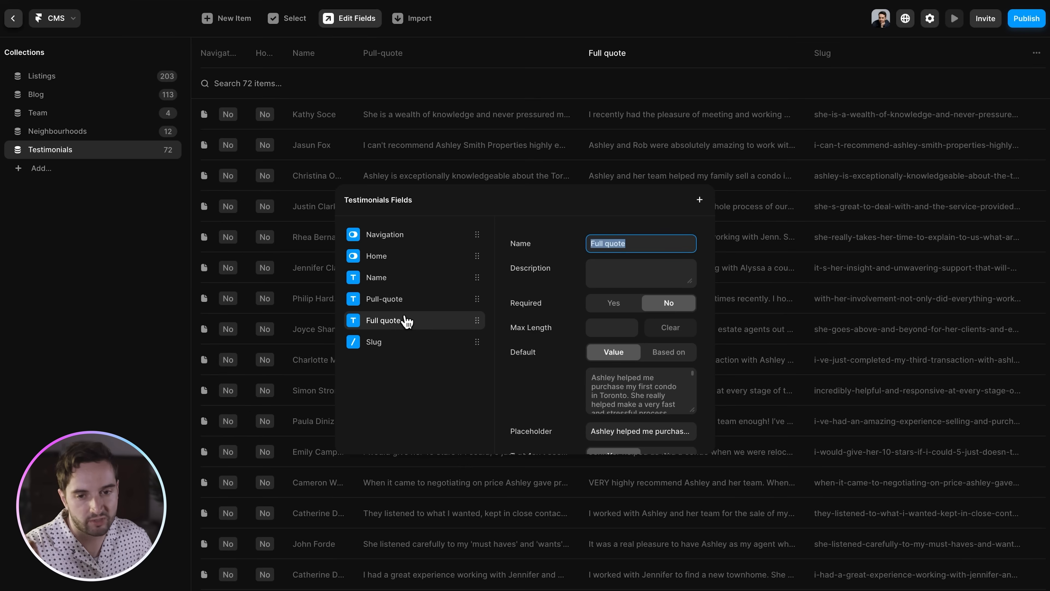
click(404, 342)
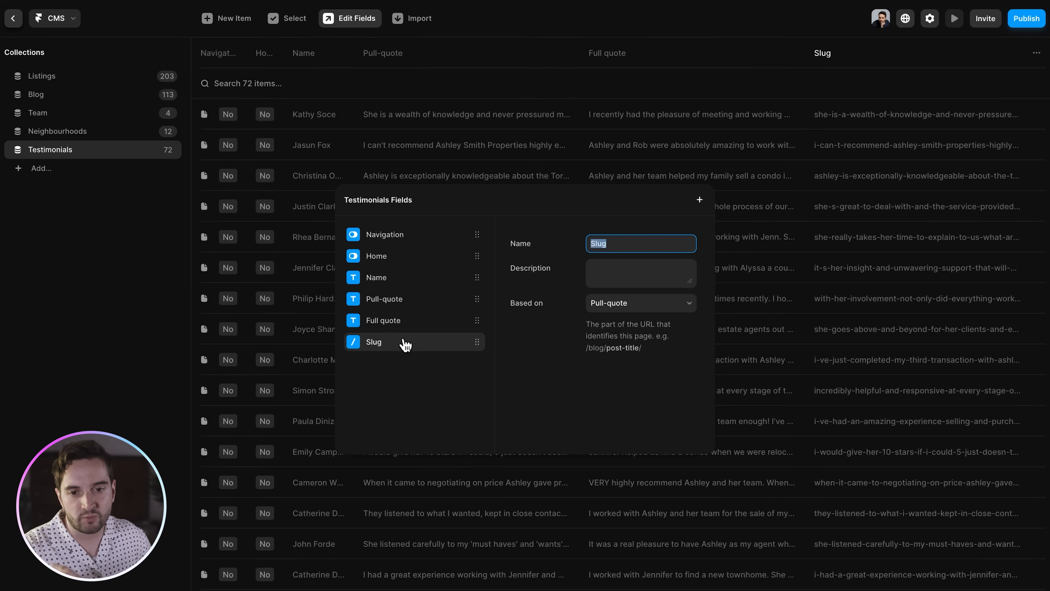
right_click(406, 343)
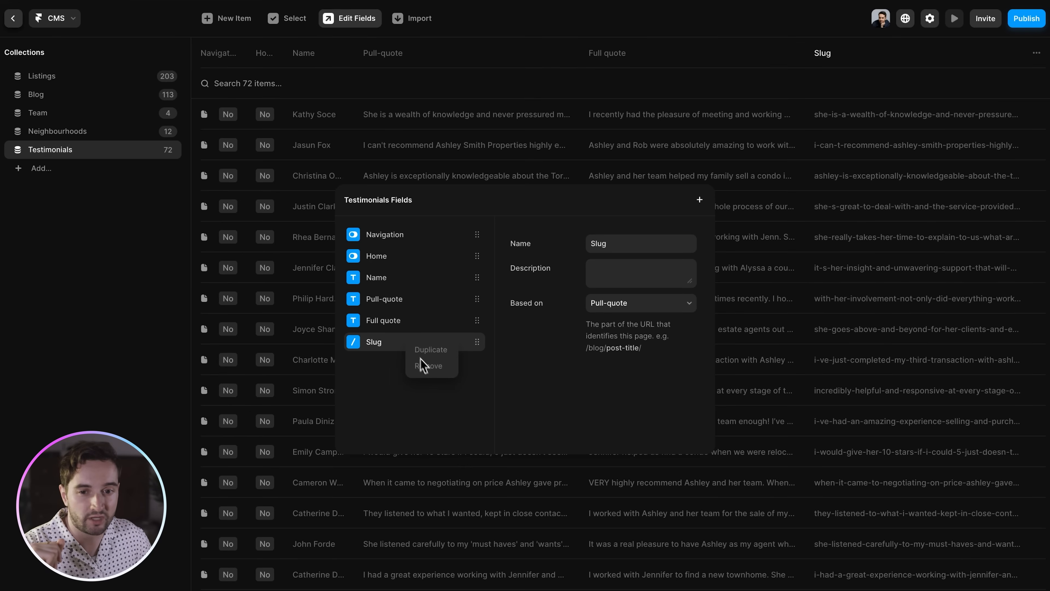
click(384, 374)
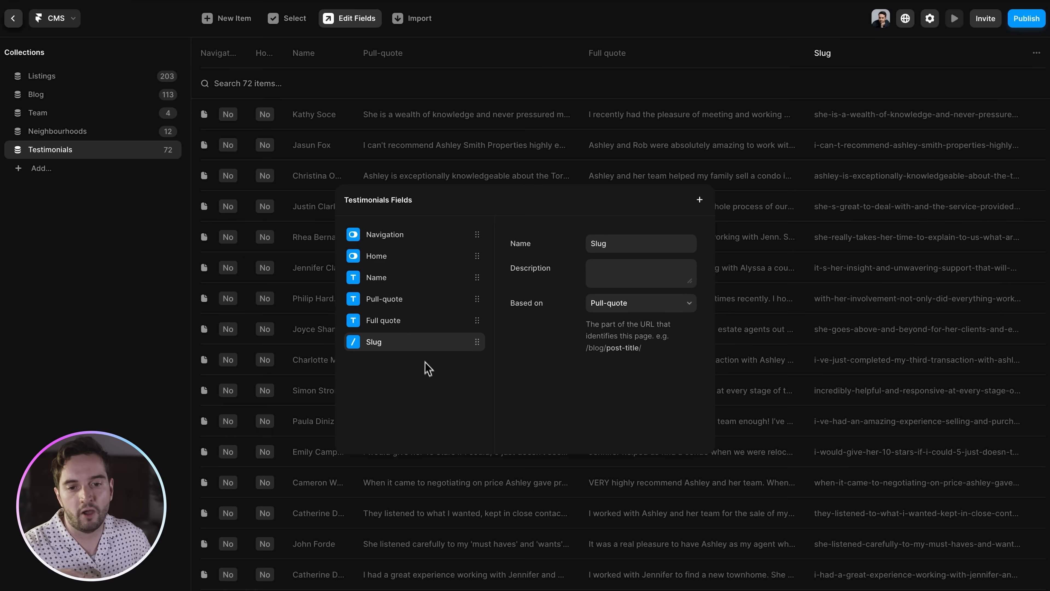
right_click(430, 348)
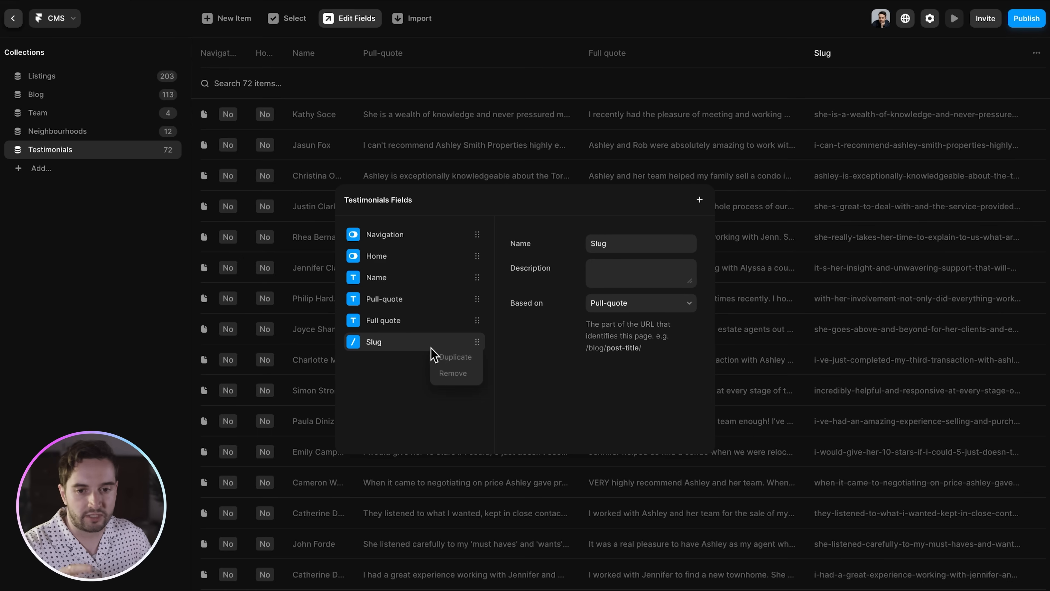
click(404, 368)
key(Escape)
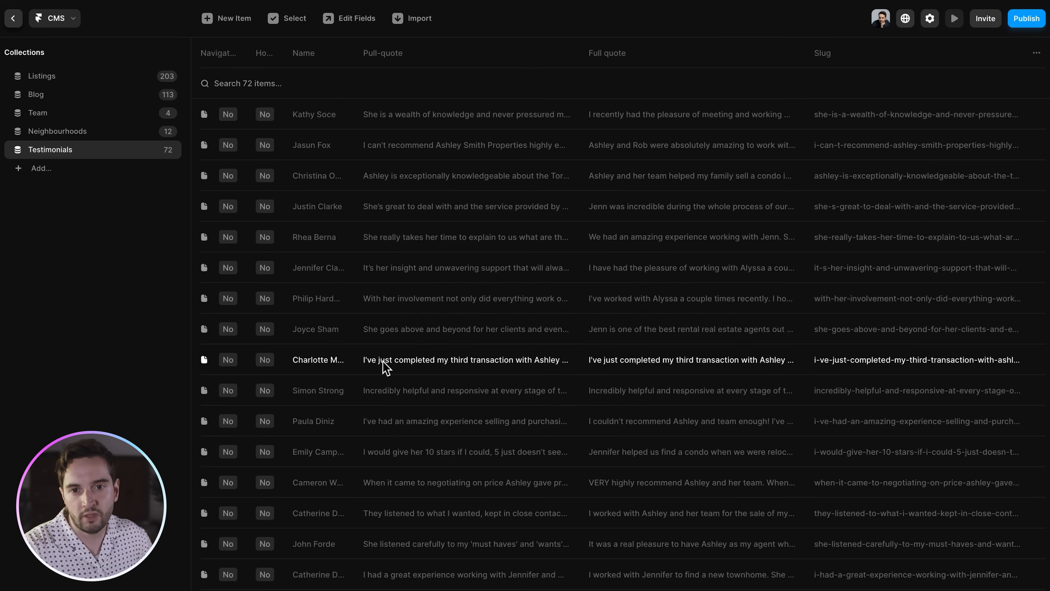
- Open several Testimonials CMS entries to view their name, pull-quote and full quote fields
click(328, 113)
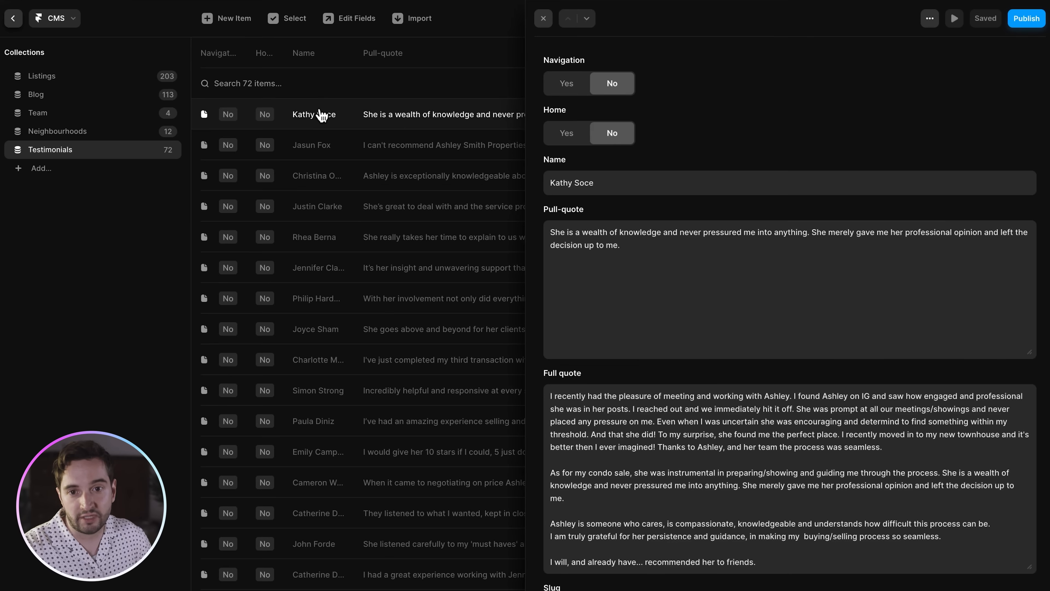
scroll(668, 199, down, 1)
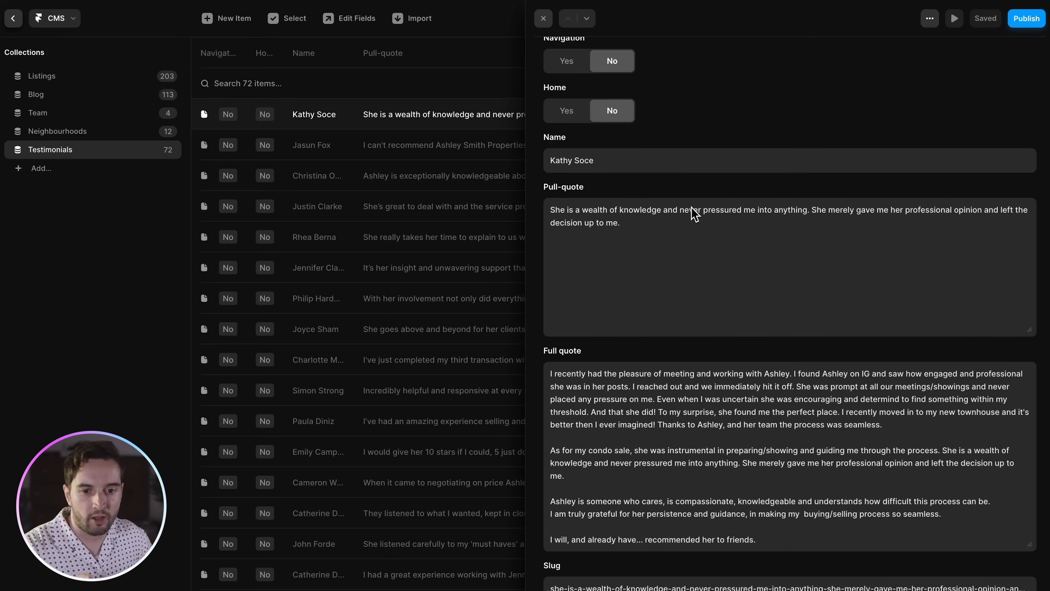
scroll(694, 213, up, 1)
click(442, 145)
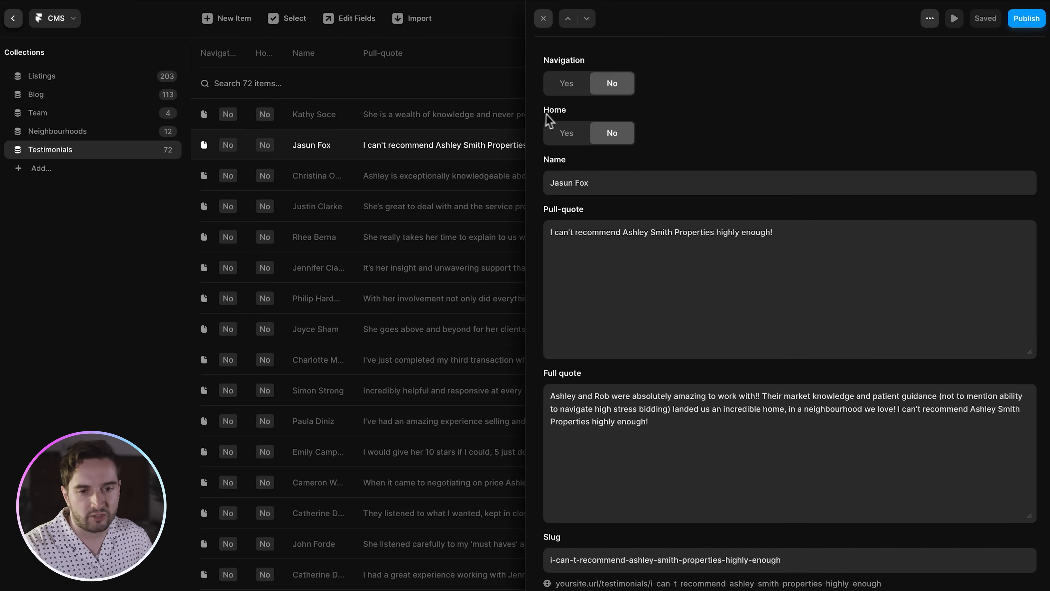
scroll(440, 178, down, 8)
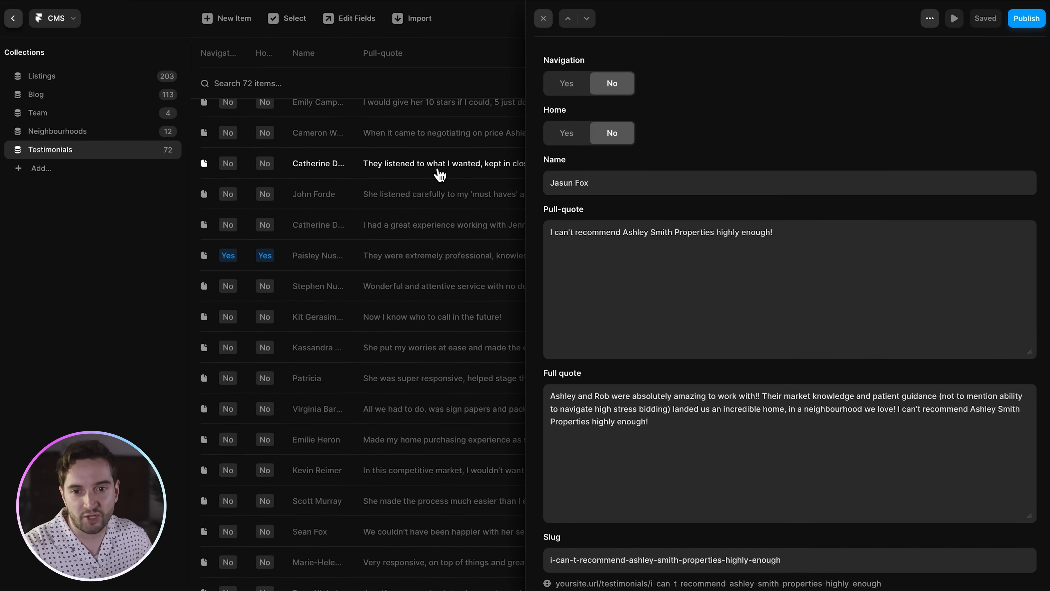
click(330, 254)
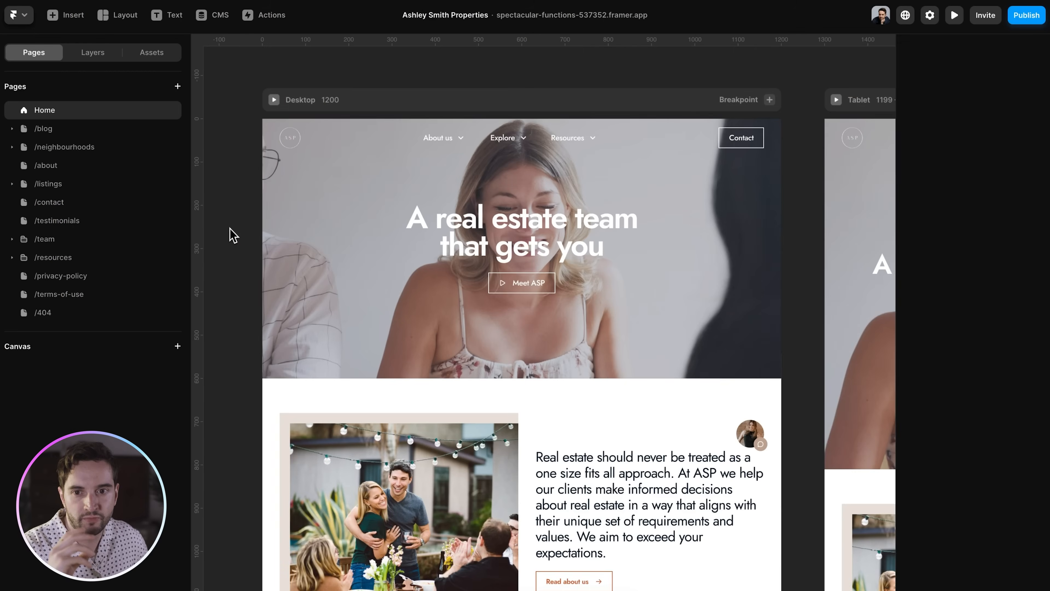
- Show /testimonials and select its CMS list layer under Desktop > main > max-width
click(57, 222)
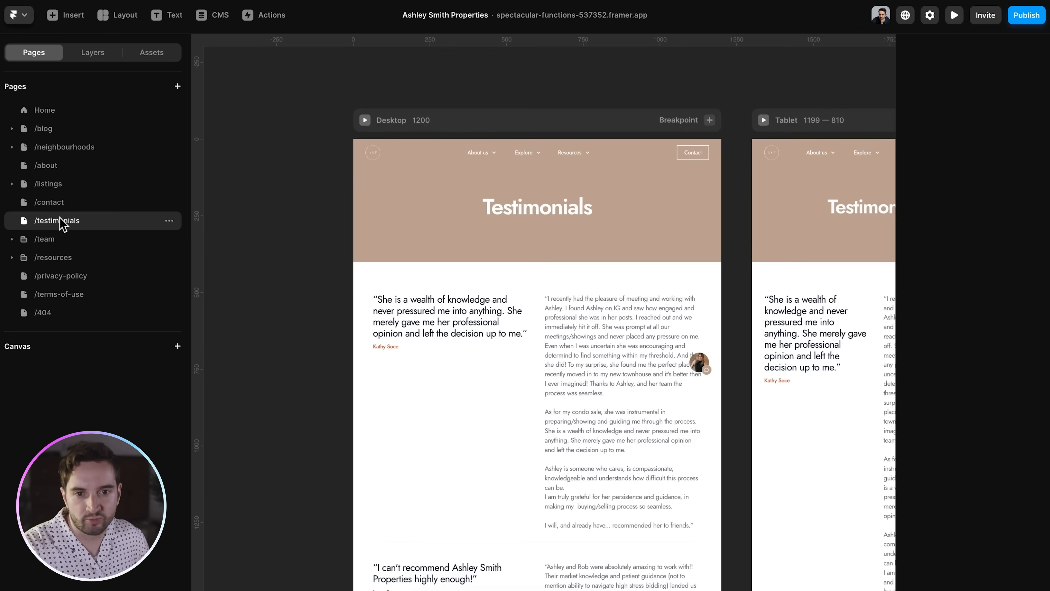
click(88, 63)
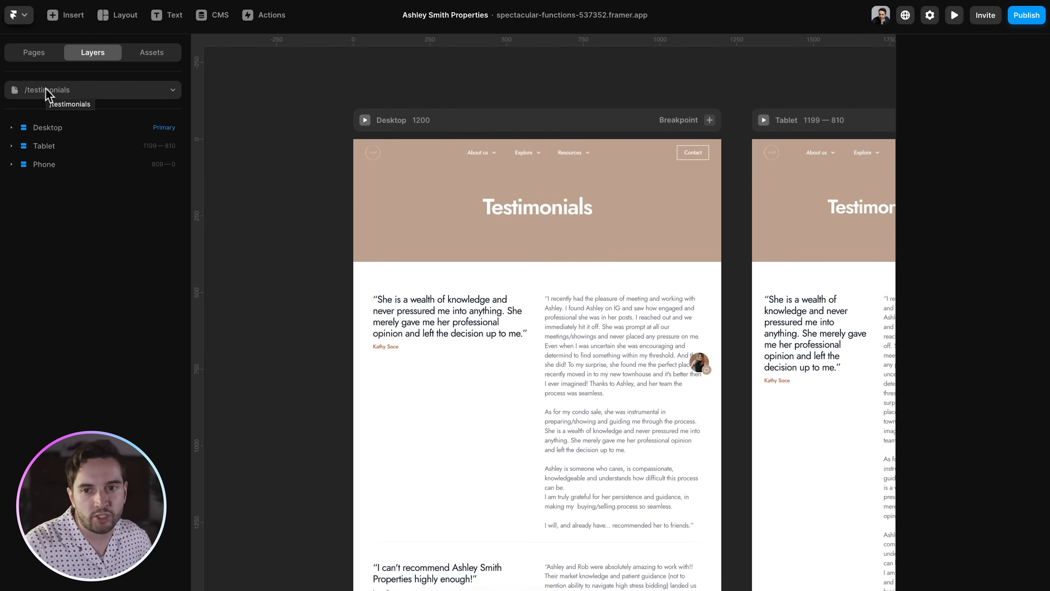
click(11, 128)
click(25, 201)
click(24, 182)
click(38, 237)
click(50, 255)
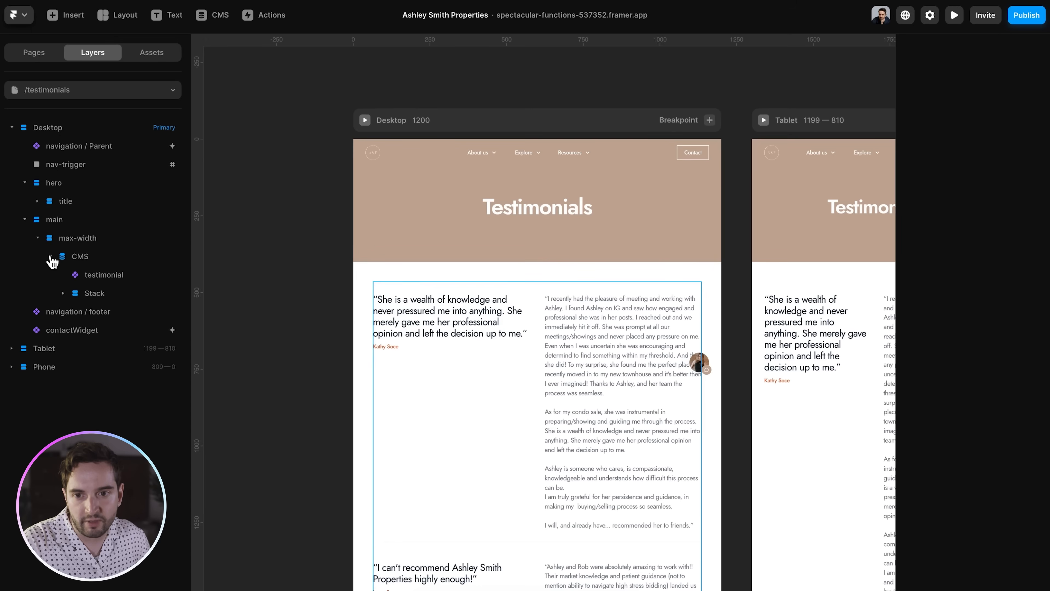
click(79, 260)
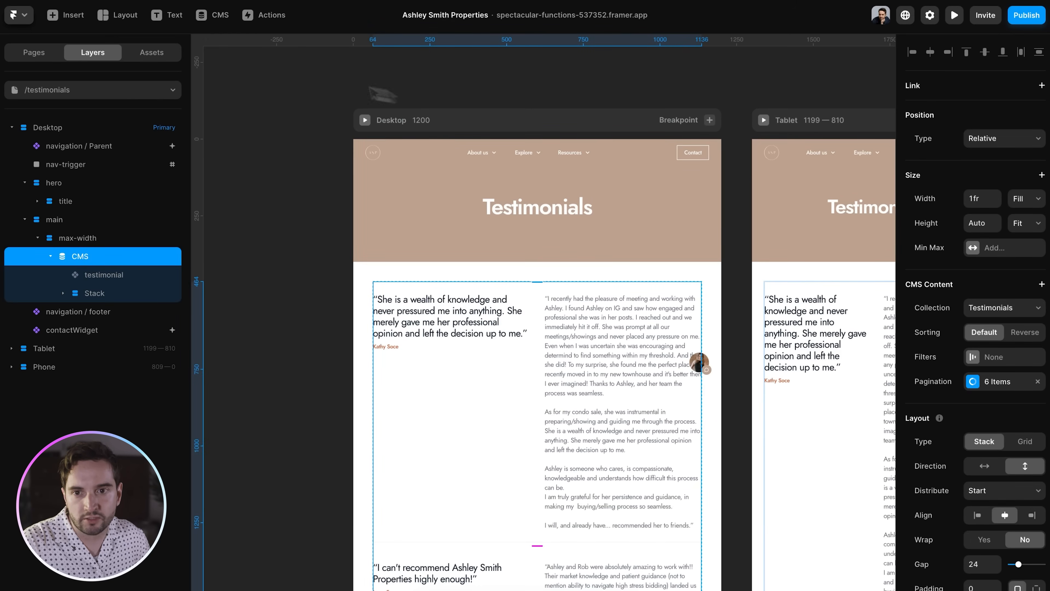
click(68, 15)
mouse_move(83, 275)
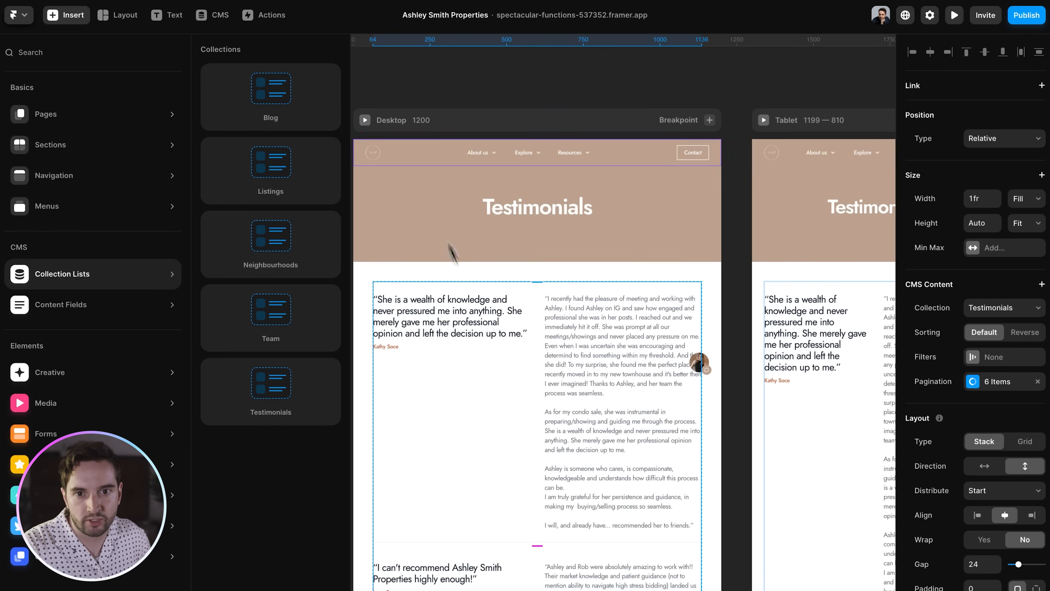
click(386, 98)
click(444, 334)
scroll(442, 333, up, 1)
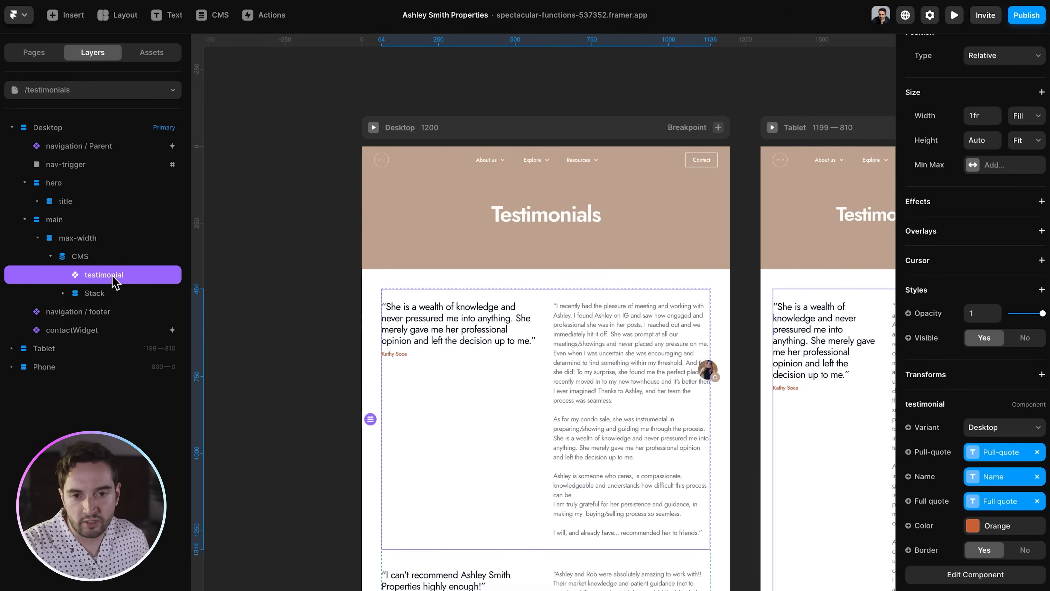
scroll(582, 356, down, 1)
scroll(582, 356, down, 5)
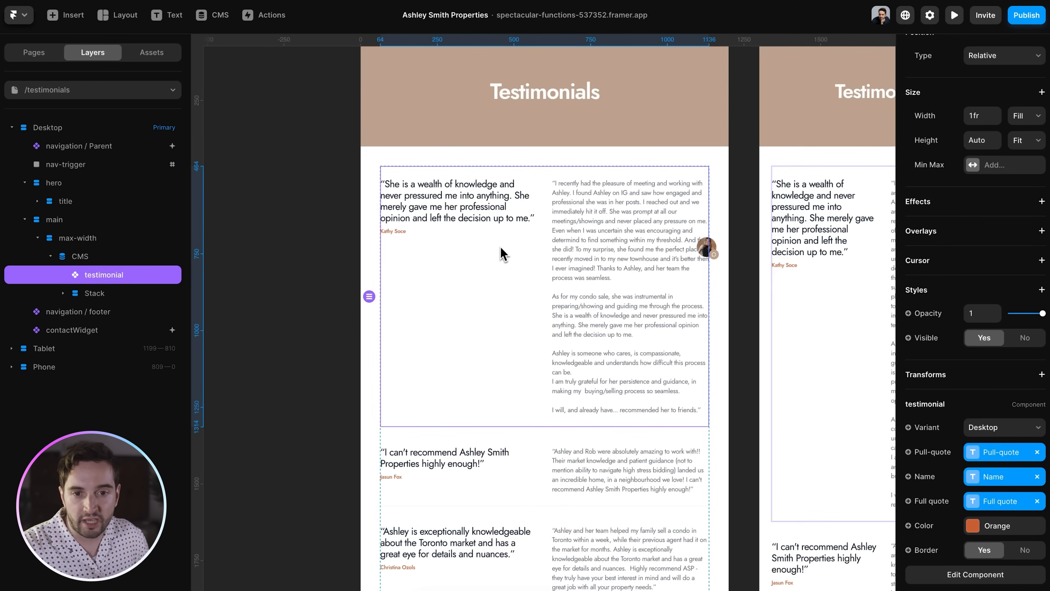
scroll(511, 264, down, 3)
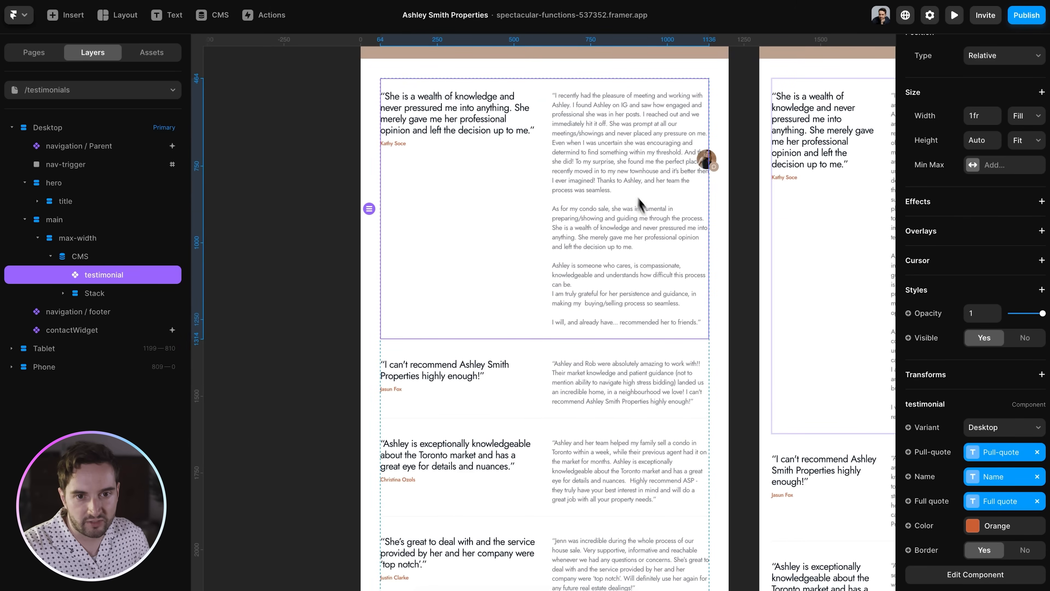
click(577, 422)
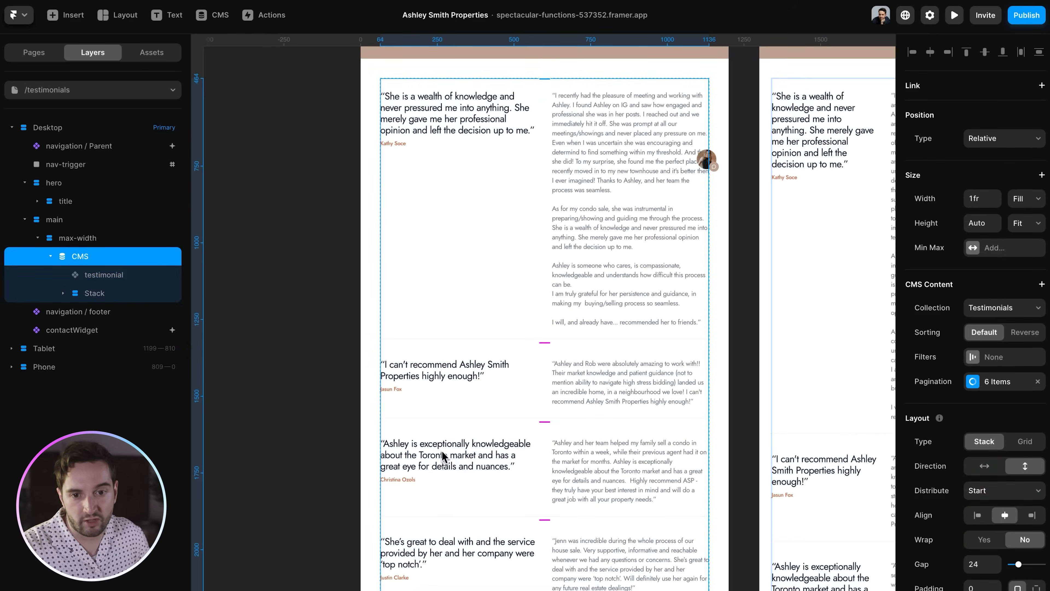
click(130, 277)
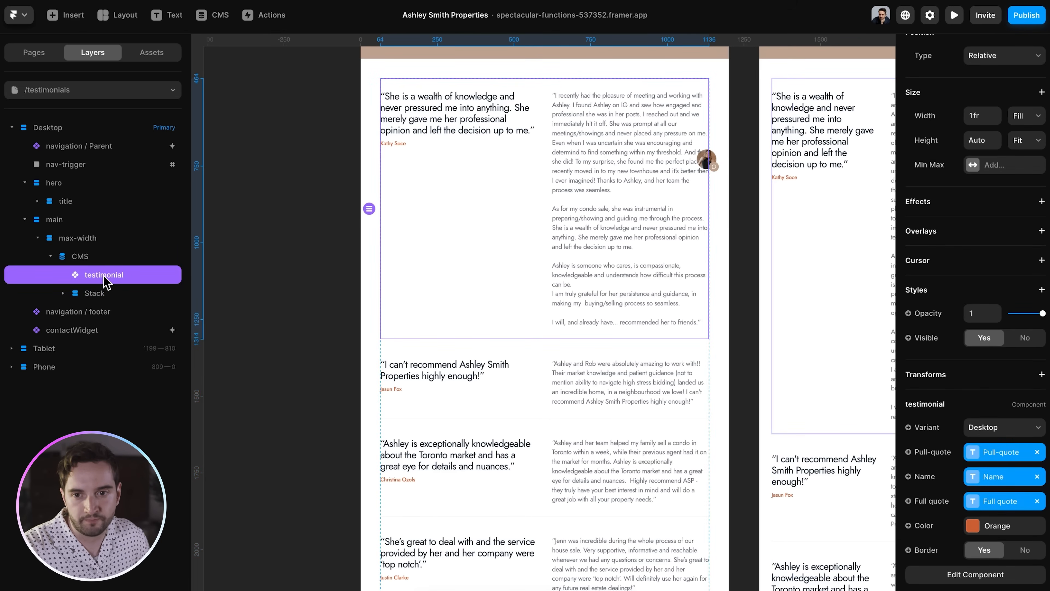
- Edit the testimonial component and check its Tablet and Phone variants
right_click(112, 287)
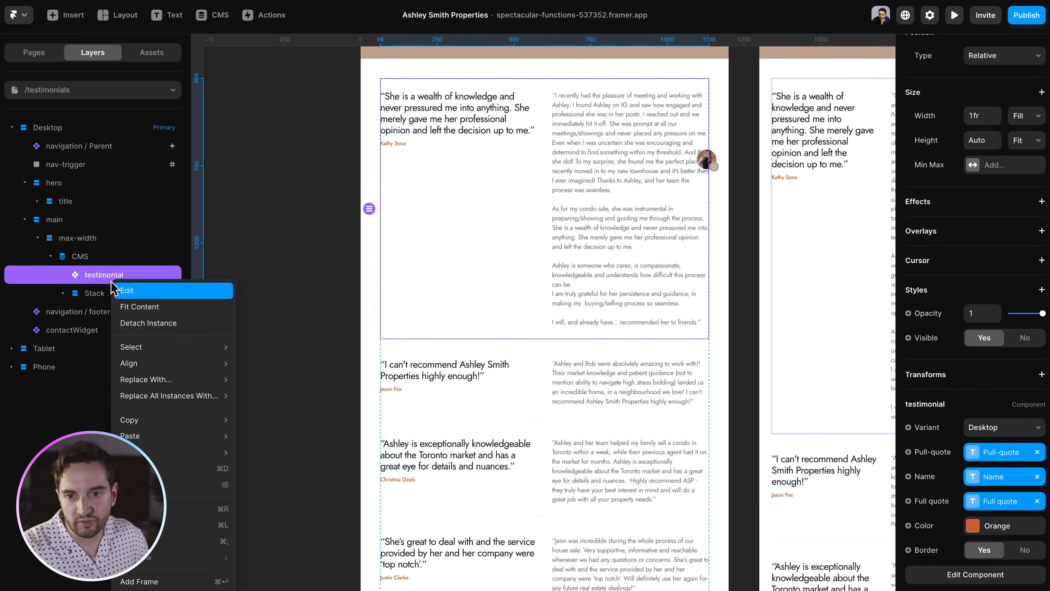
click(132, 292)
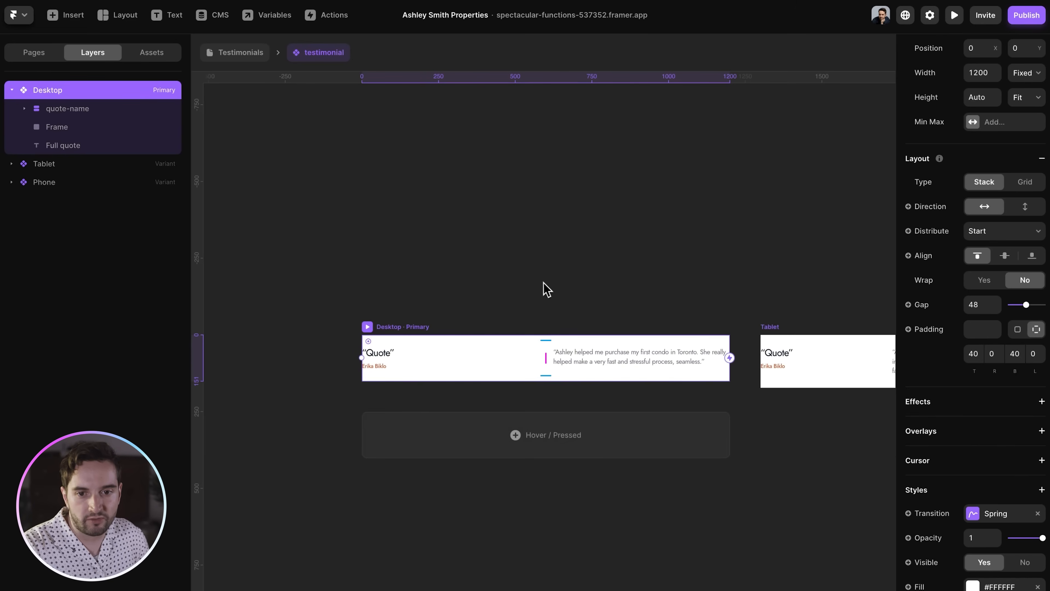
click(658, 350)
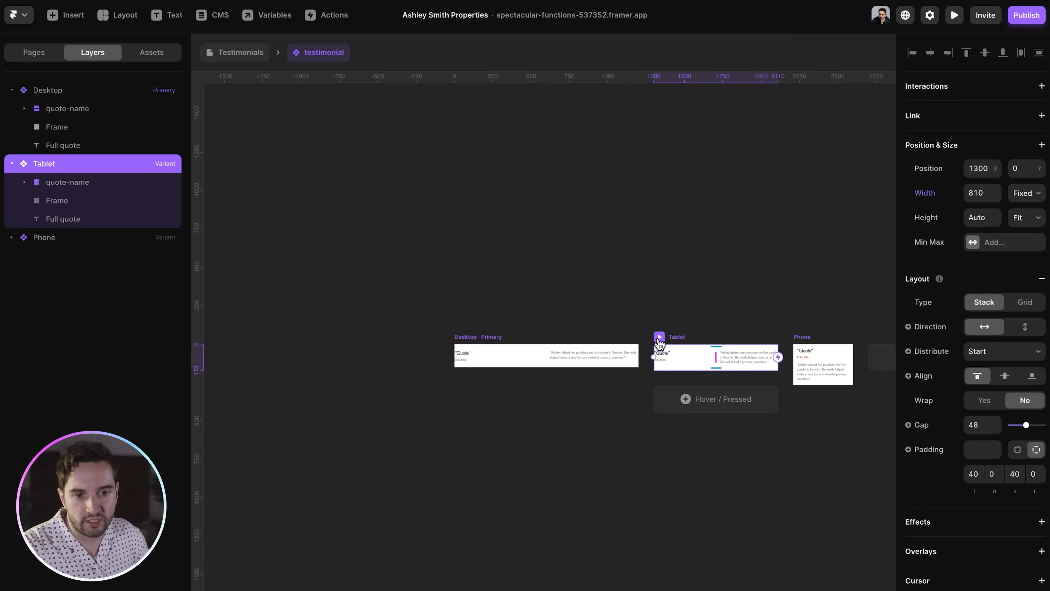
click(798, 349)
click(637, 294)
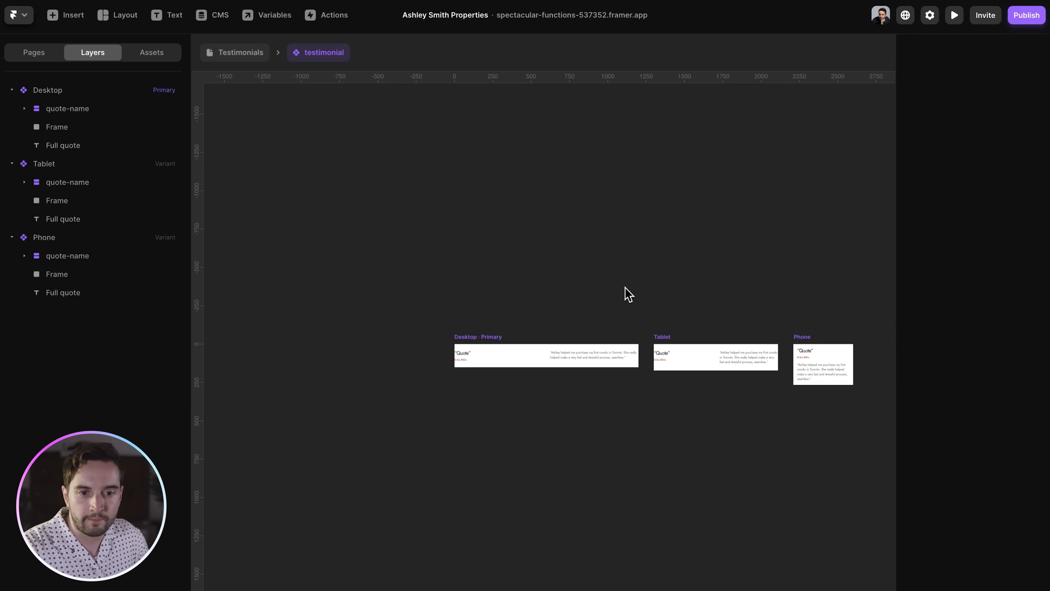
scroll(624, 293, up, 10)
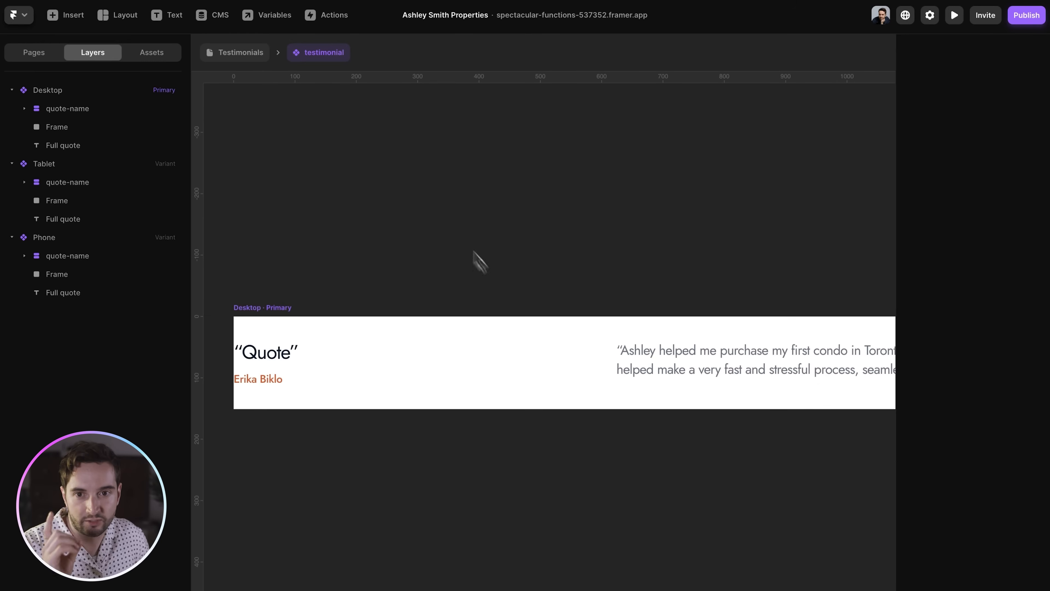
- Back on Testimonials, show the instance's Variant list (Desktop, Tablet, Phone)
click(259, 54)
click(985, 431)
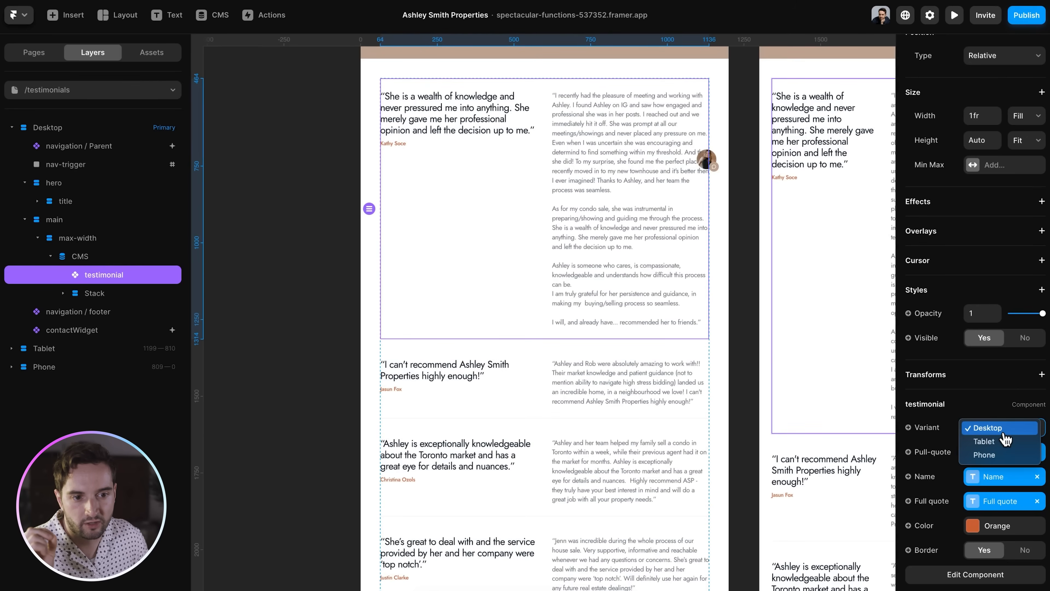
click(567, 252)
- Open the testimonial component and view the Pull-quote text's variable options
double_click(556, 258)
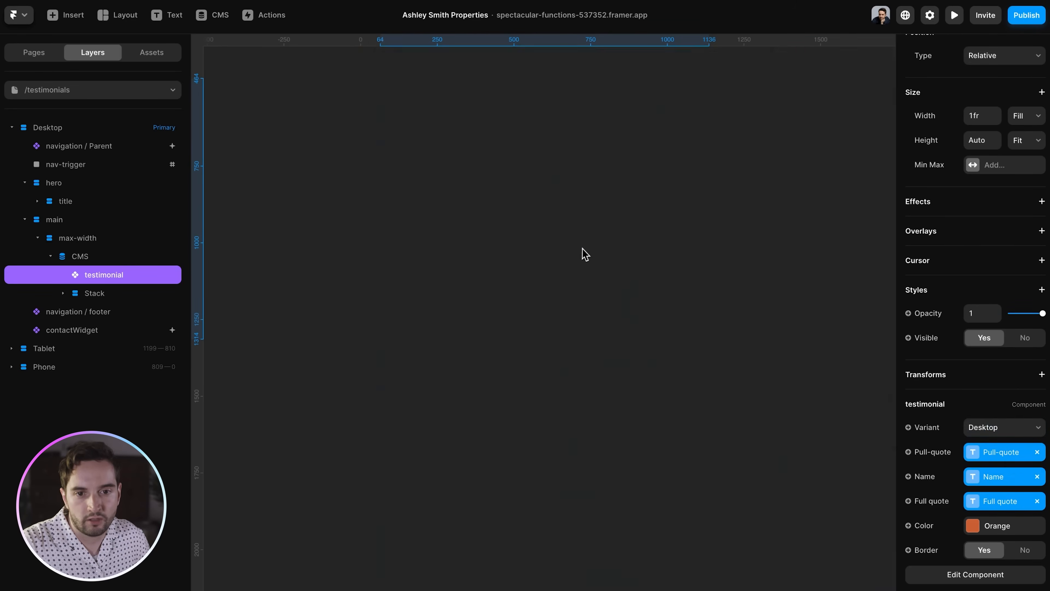
double_click(391, 349)
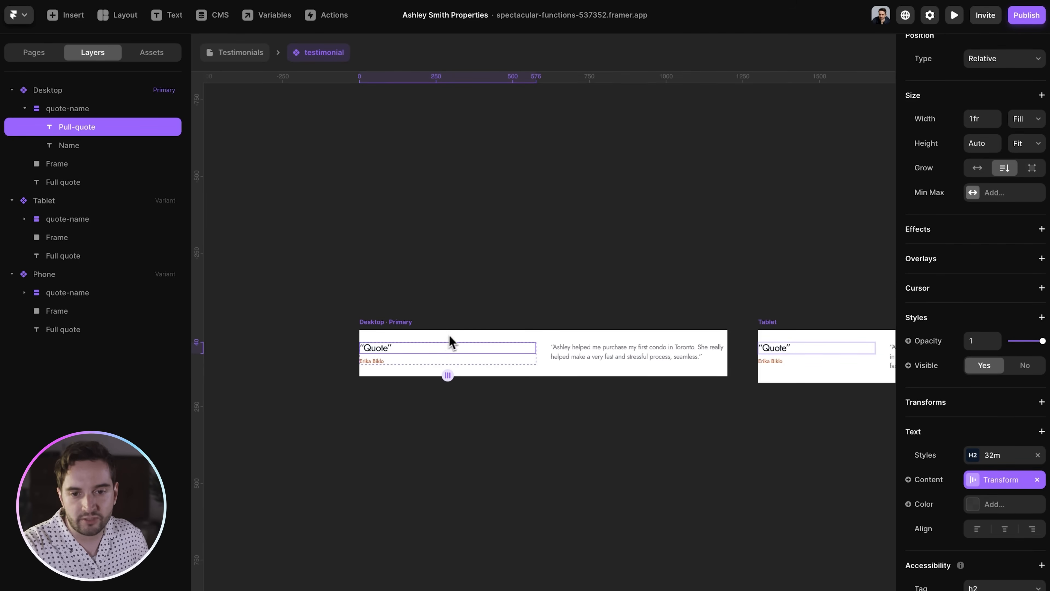
key(super+equal)
scroll(390, 357, left, 4)
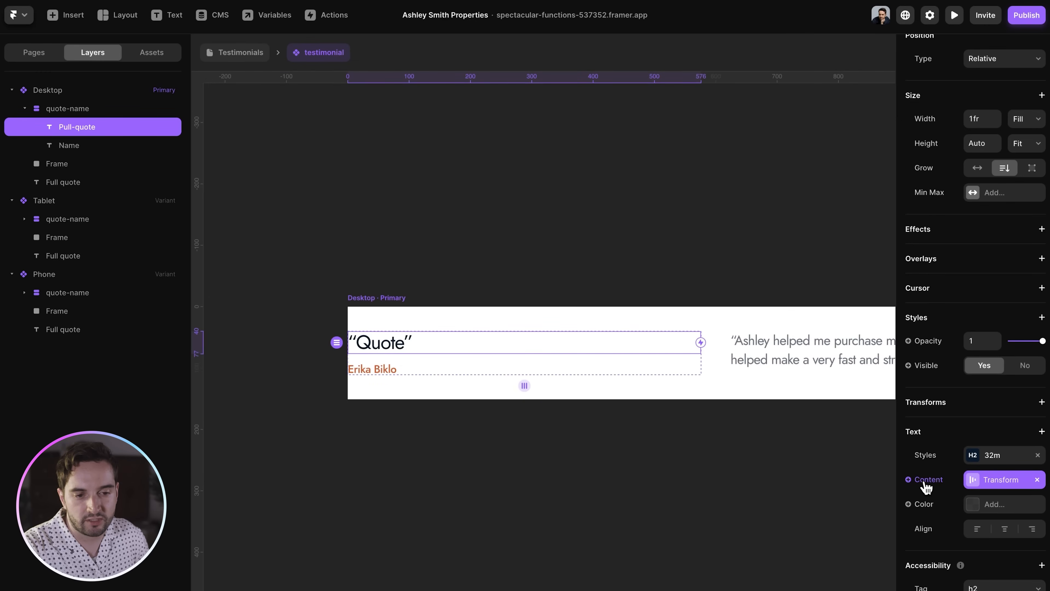
click(926, 488)
mouse_move(934, 513)
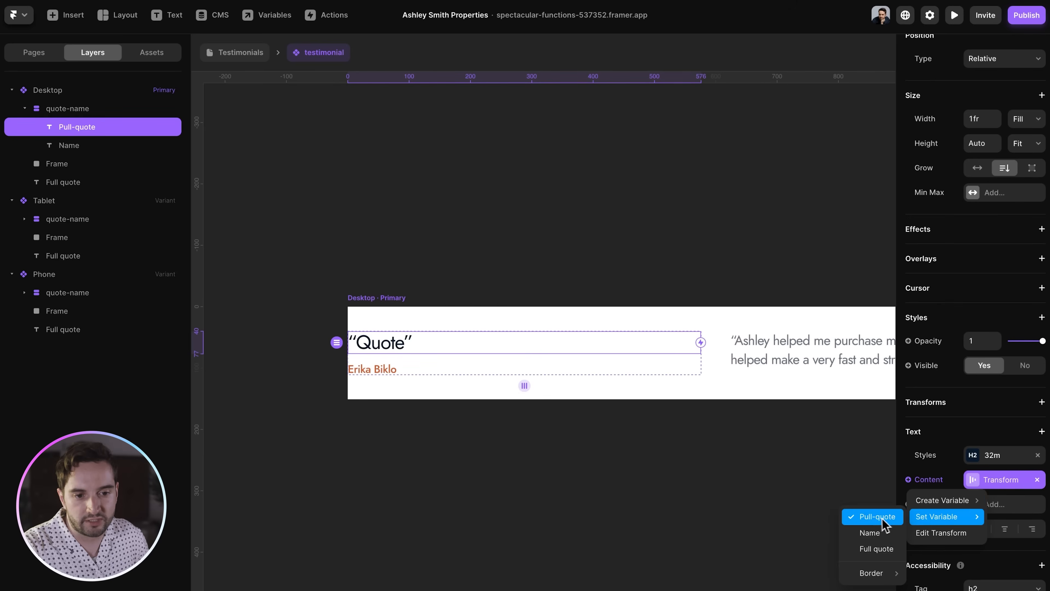
click(490, 422)
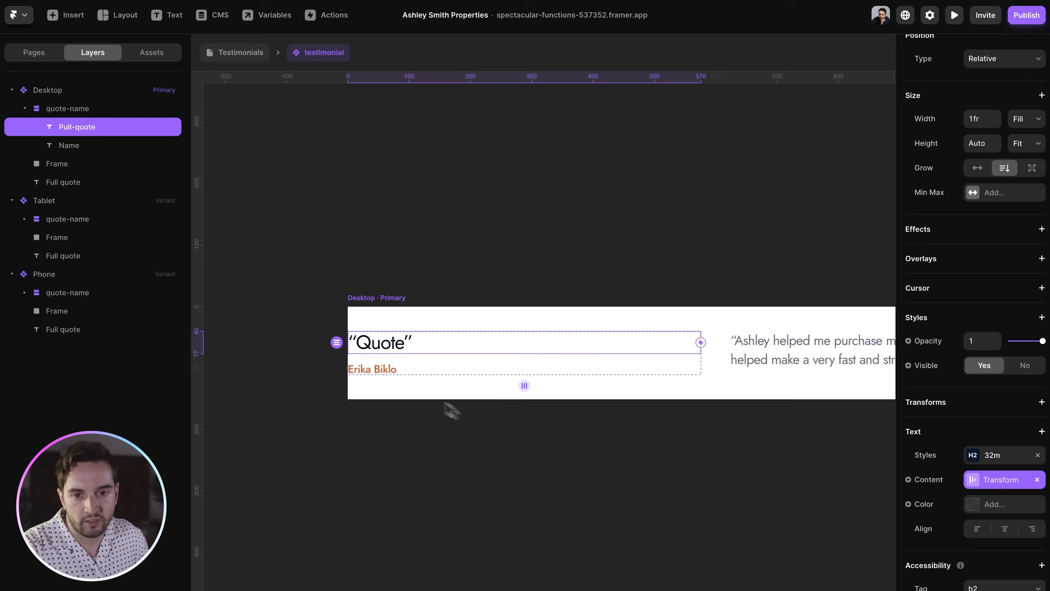
- Inspect the Full quote text's content transforms, including its Suffix and prefix values
click(393, 372)
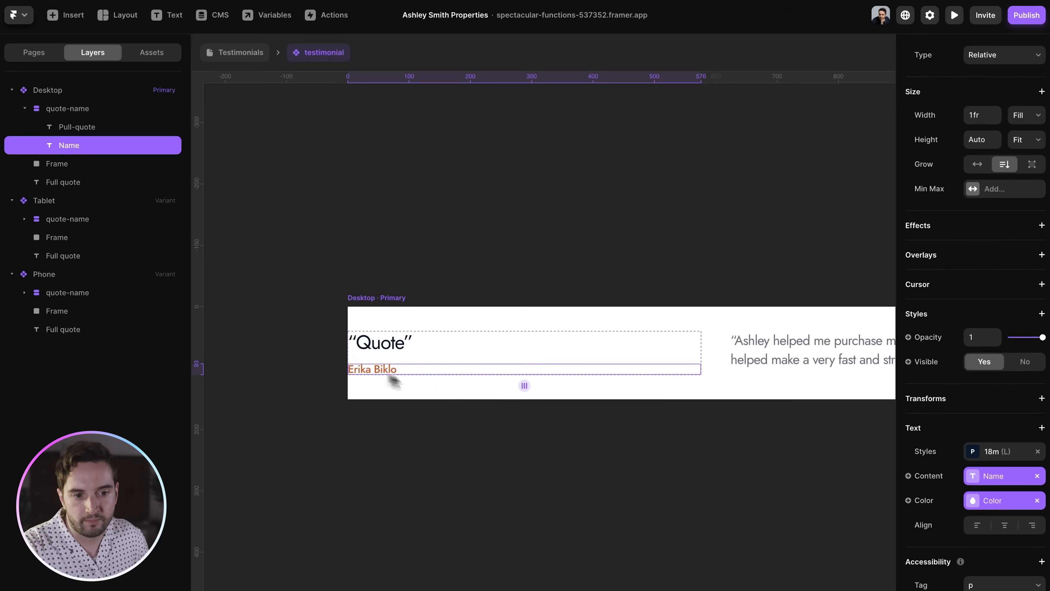
click(794, 363)
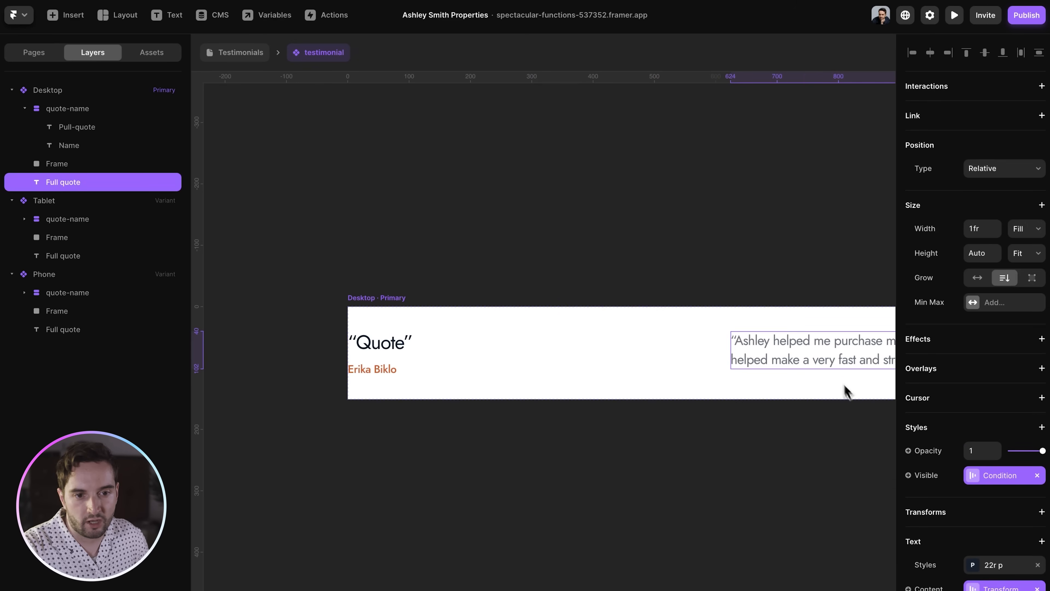
scroll(845, 378, right, 5)
scroll(909, 537, down, 4)
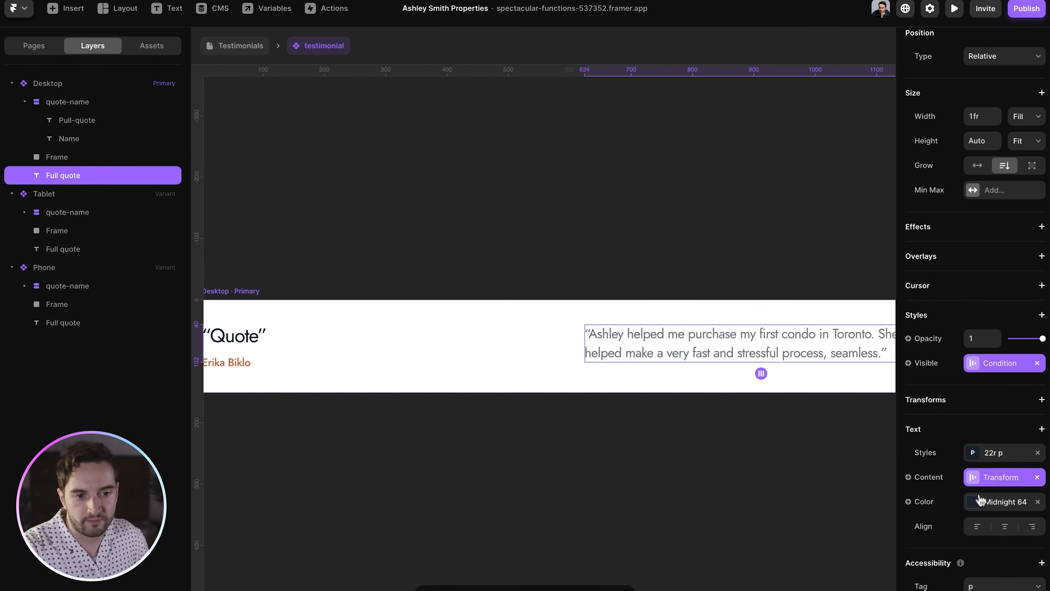
click(992, 495)
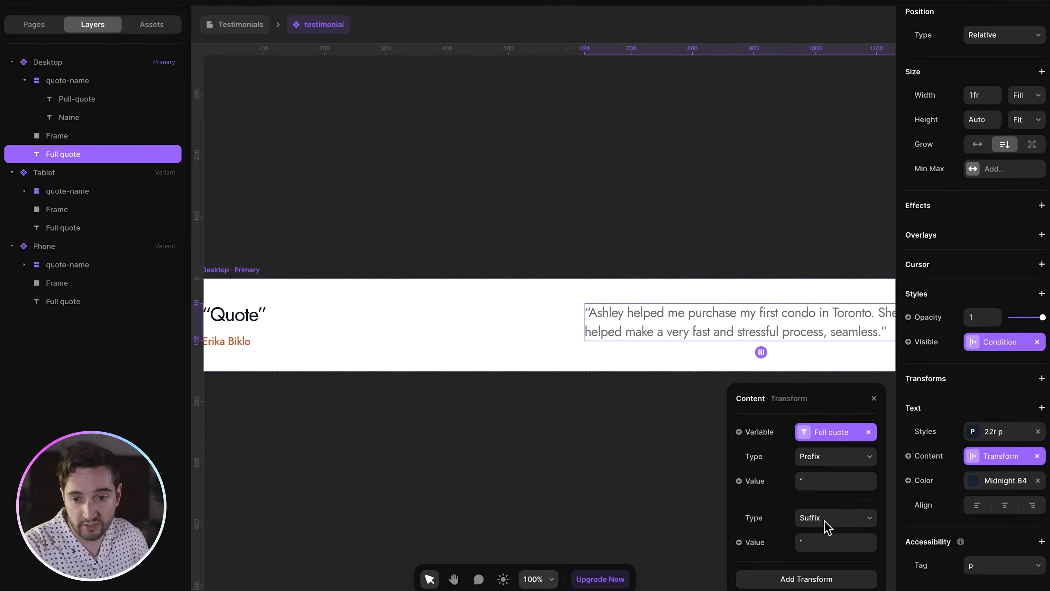
click(804, 577)
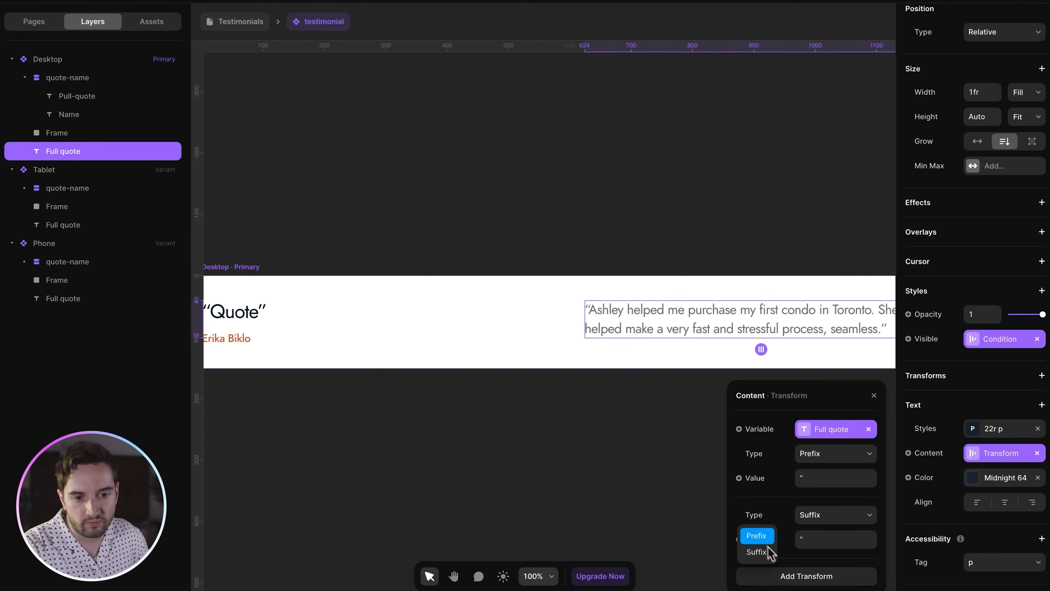
click(808, 479)
click(825, 537)
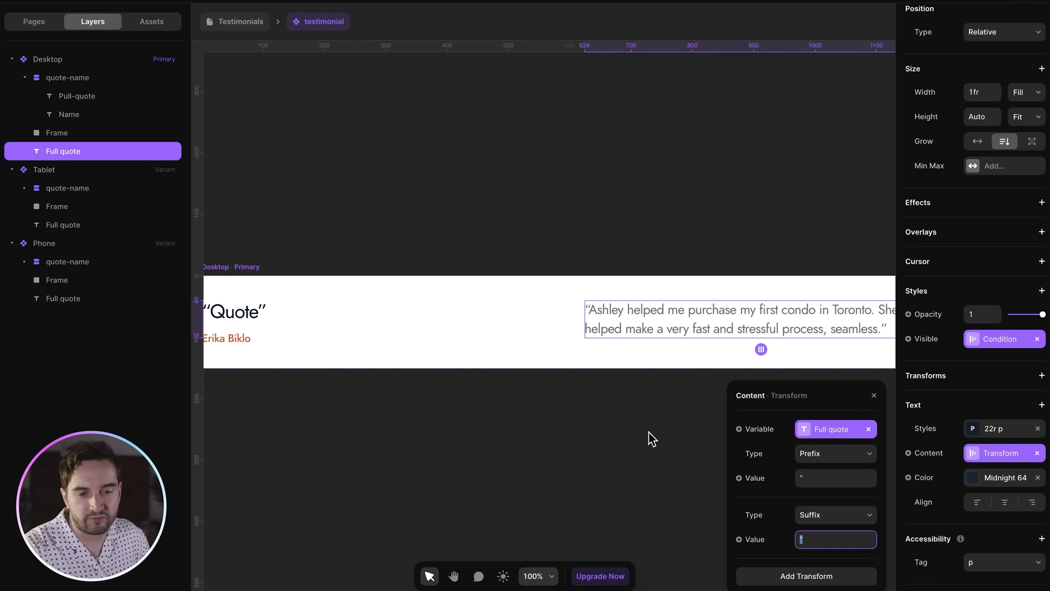
click(656, 419)
click(692, 328)
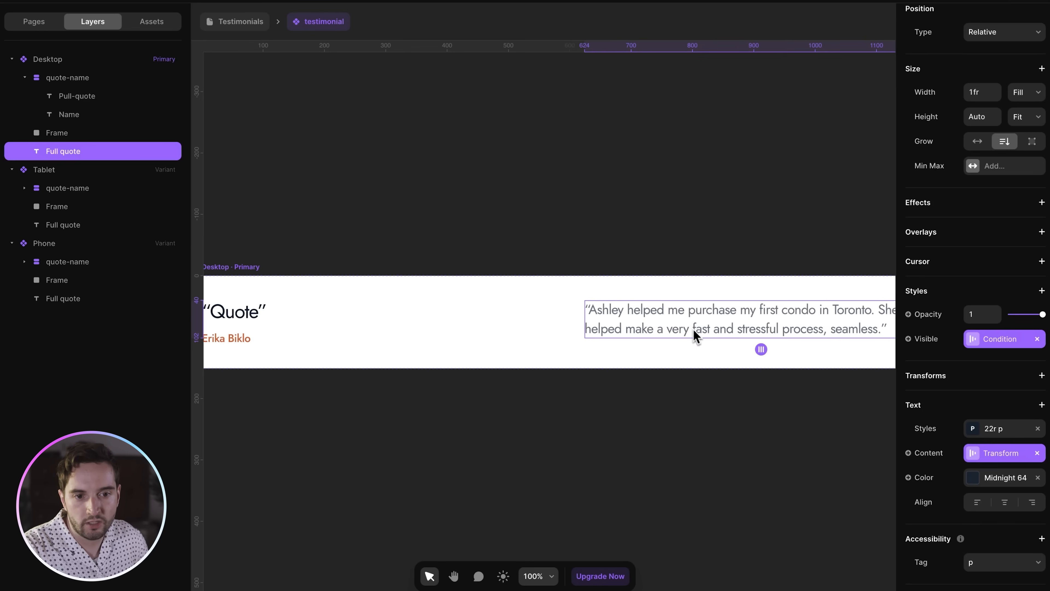
- Check the Full quote's Visible Condition, which shows it only when set
click(991, 343)
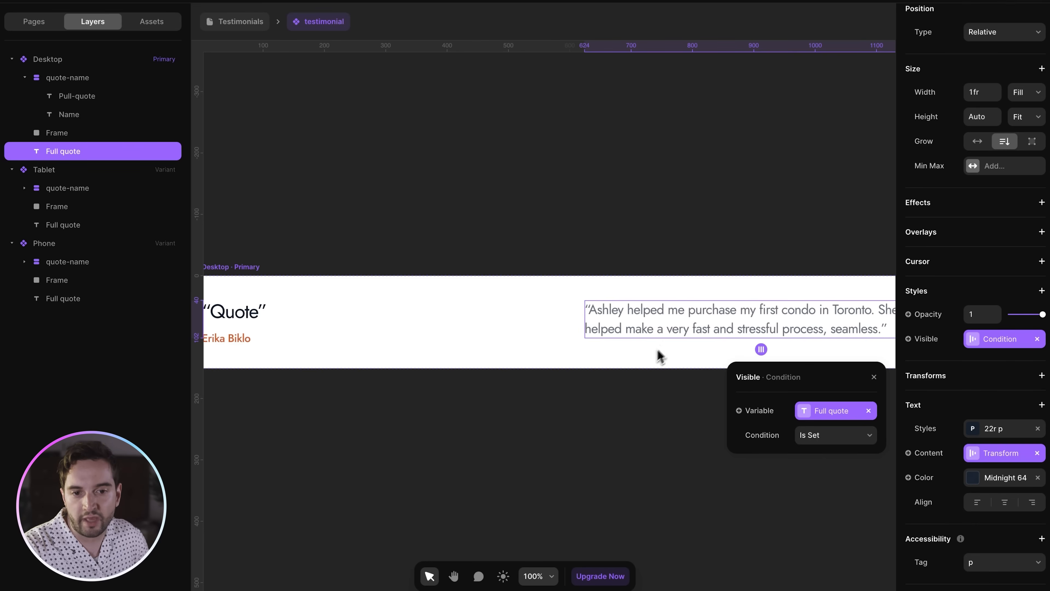
click(259, 314)
click(655, 333)
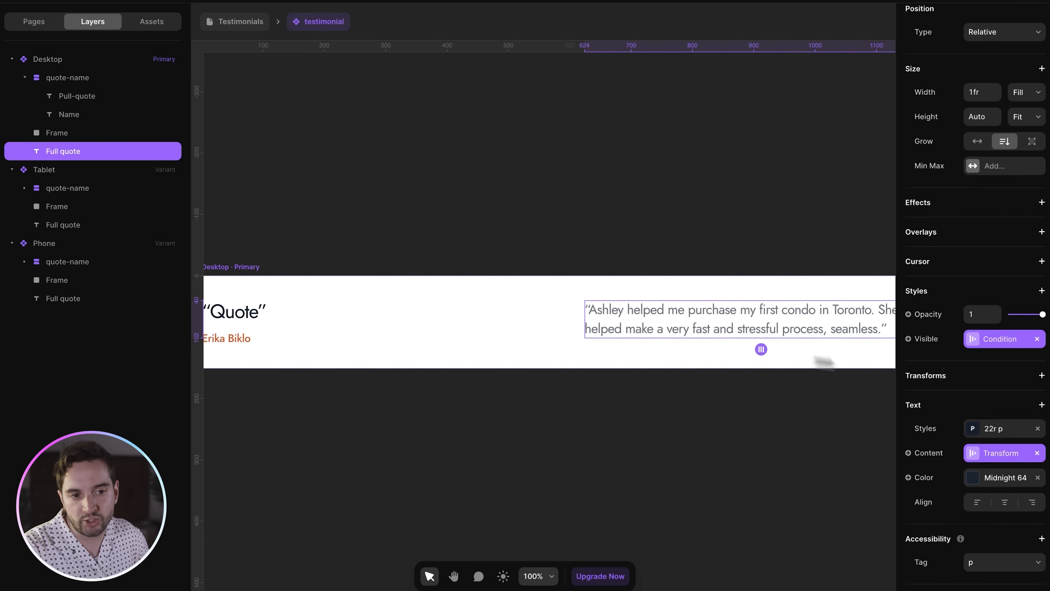
click(797, 383)
scroll(774, 420, left, 4)
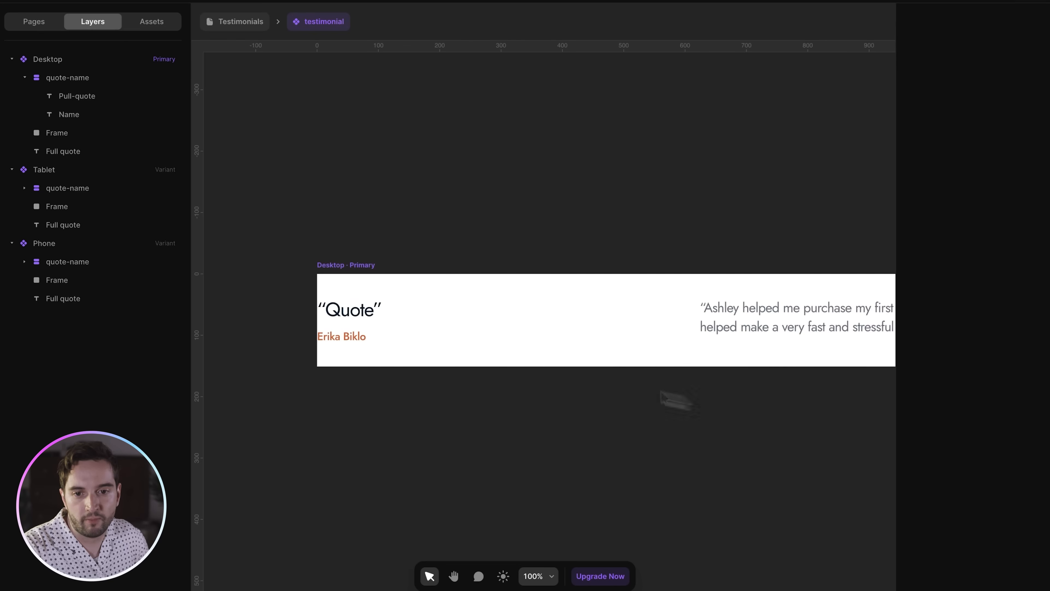
- Inspect the client name's Color variable, then go back to the Home page
click(366, 338)
scroll(364, 338, right, 2)
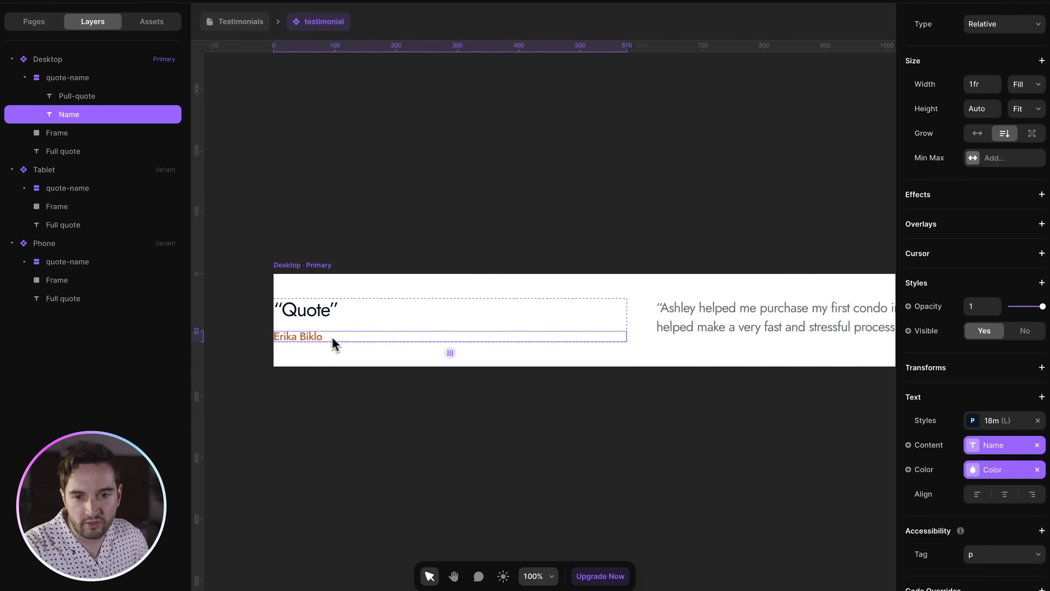
click(987, 472)
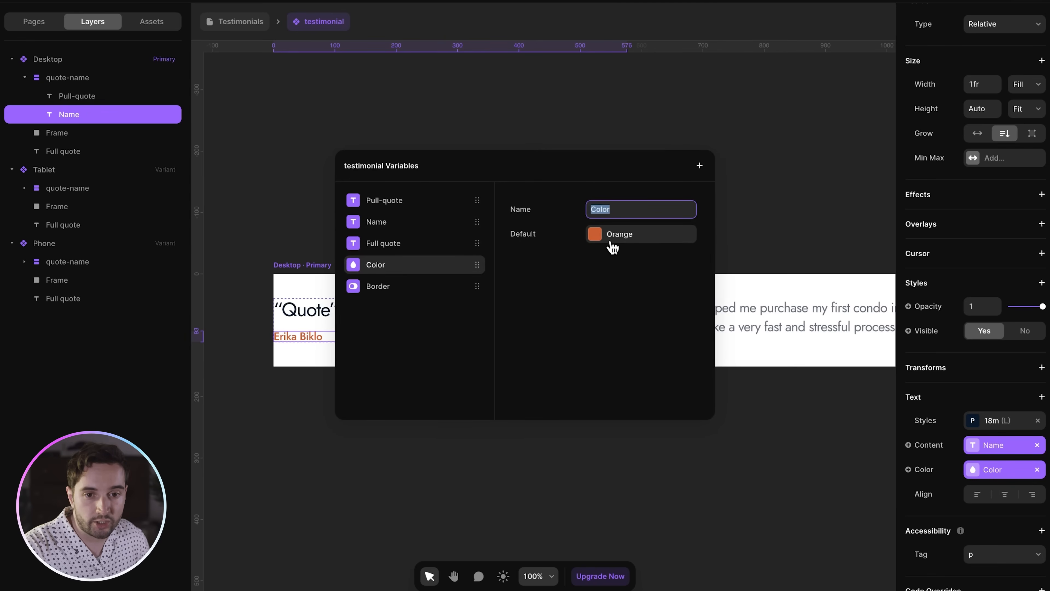
click(484, 77)
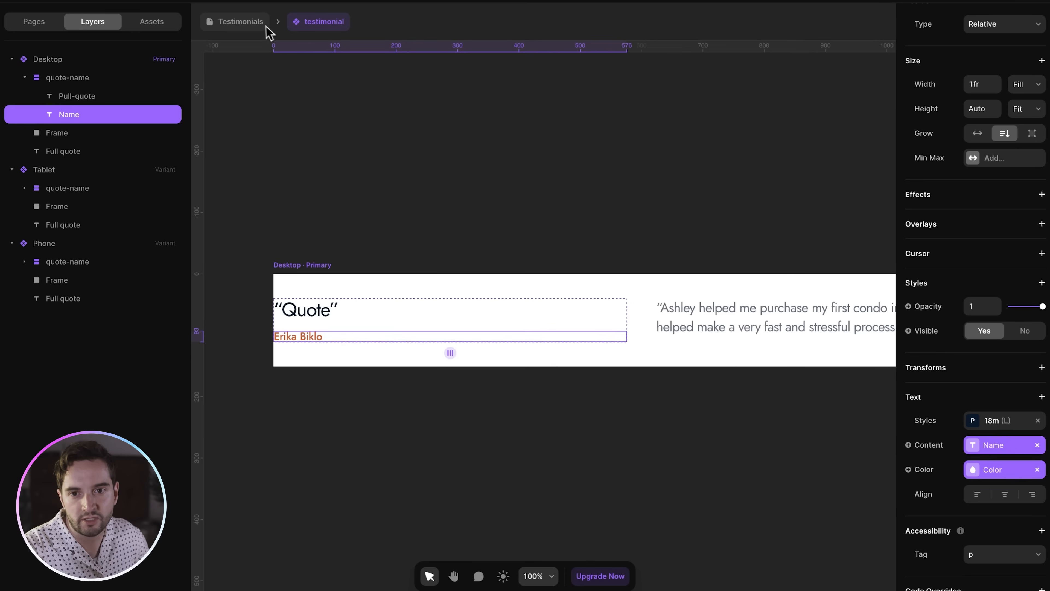
click(34, 22)
click(63, 78)
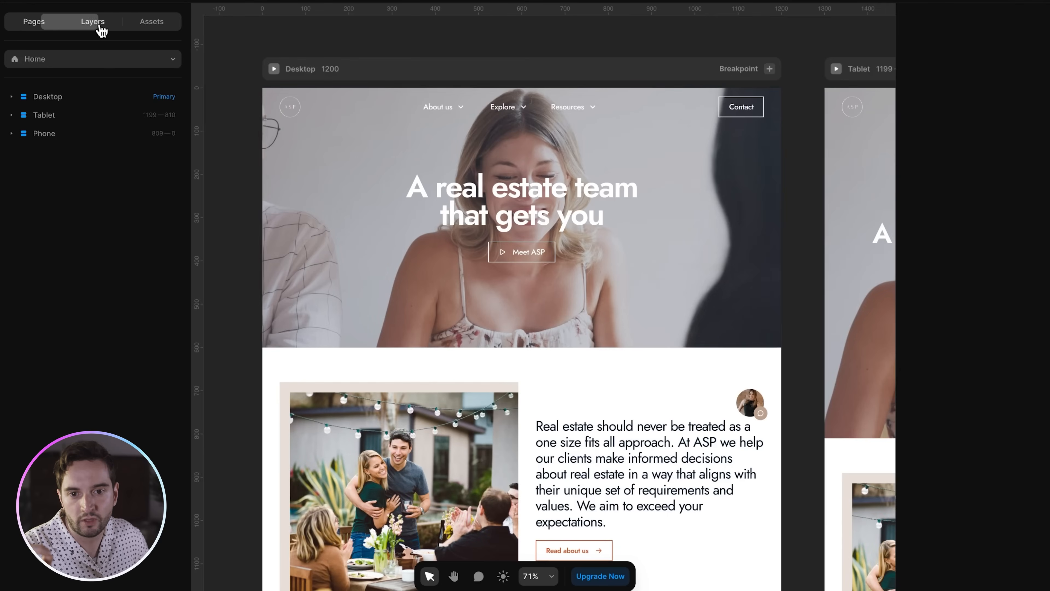
- Select the 'From our clients' testimonial on the Home page
click(93, 21)
scroll(456, 194, down, 4)
scroll(456, 195, down, 8)
scroll(474, 203, up, 4)
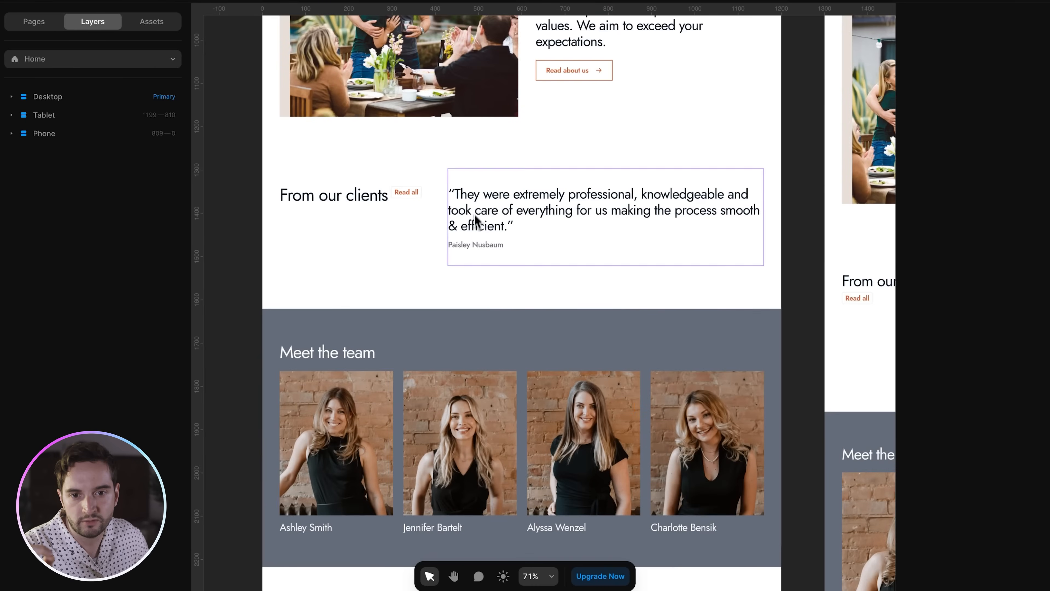
click(477, 240)
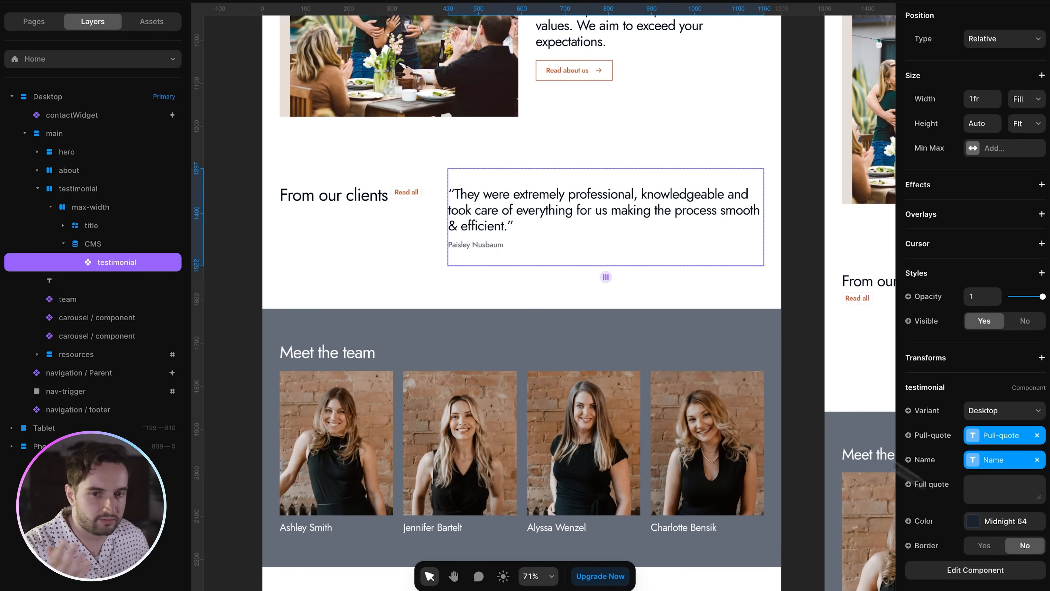
- Inspect the component's empty Full quote, then return to Home and list the pages
double_click(491, 242)
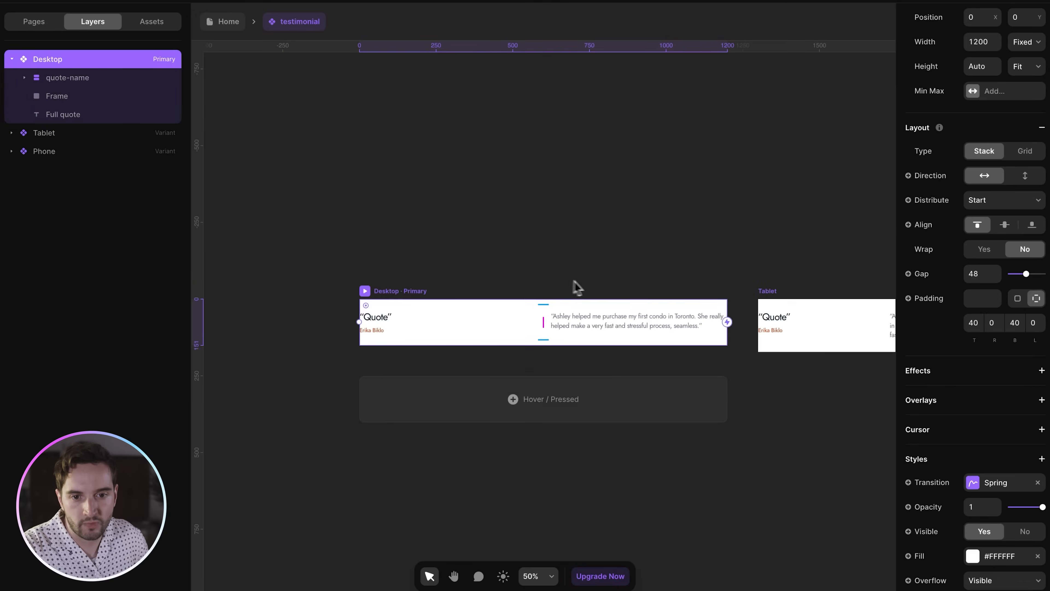
click(364, 315)
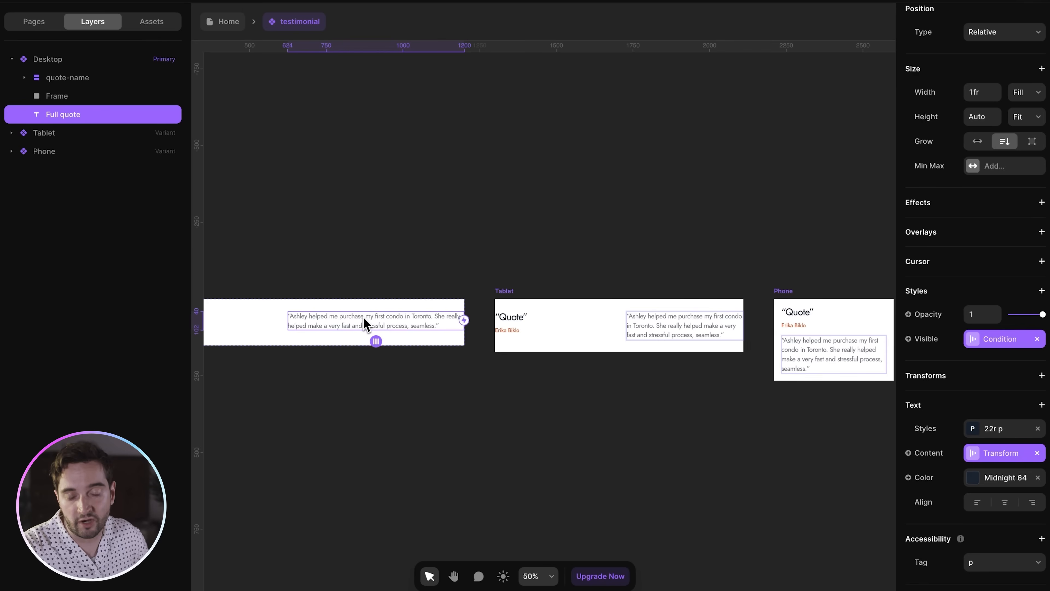
scroll(365, 313, left, 5)
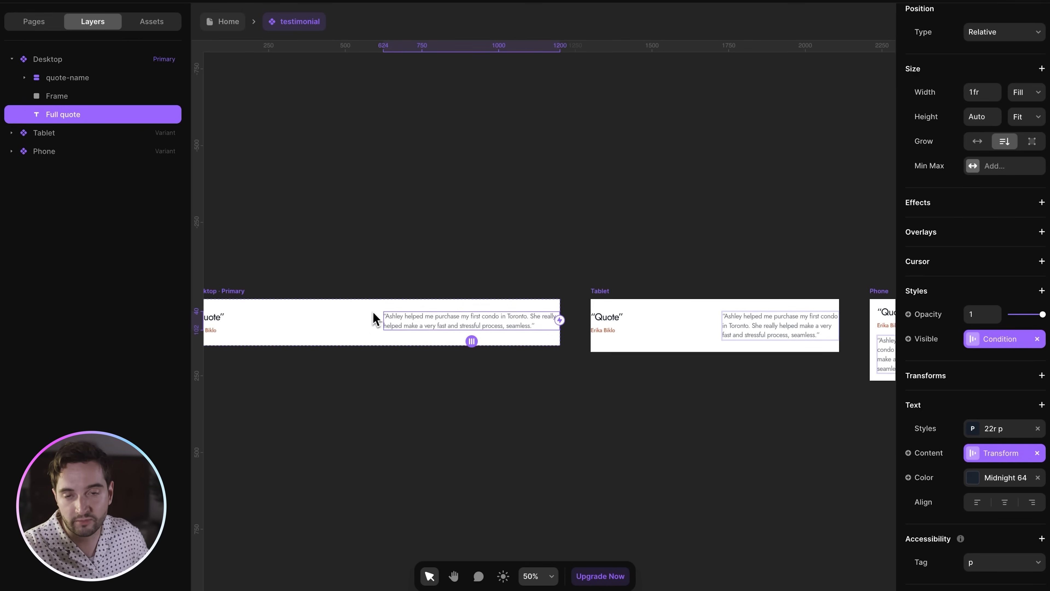
scroll(393, 316, left, 5)
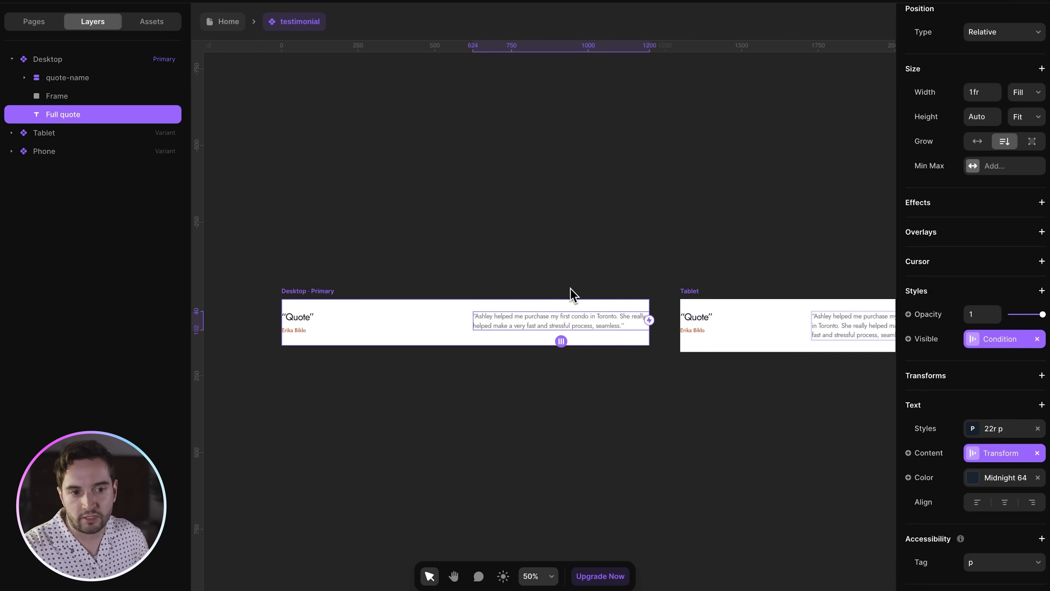
click(613, 278)
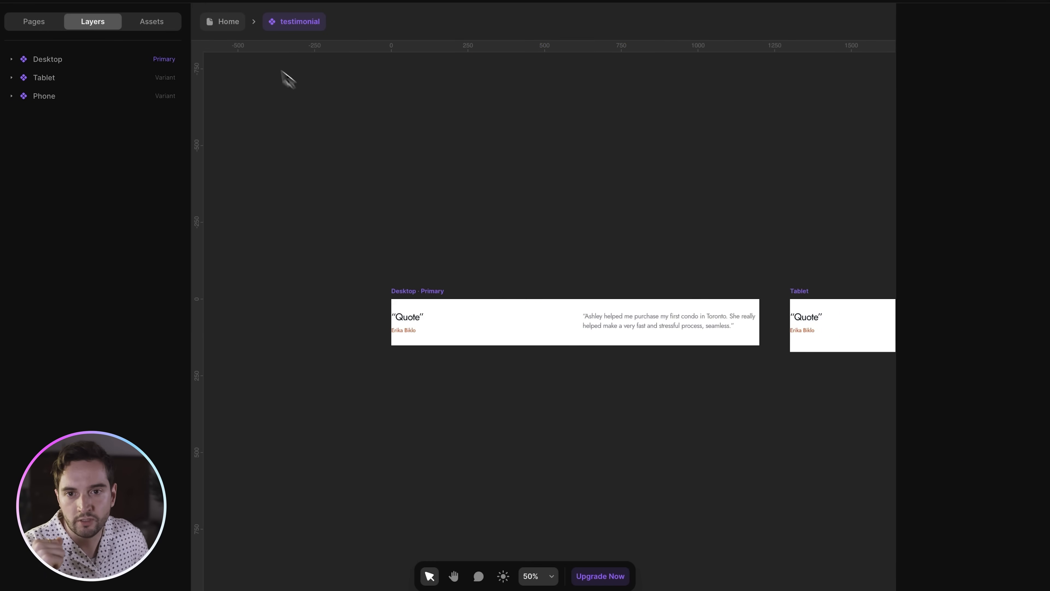
click(240, 26)
click(44, 23)
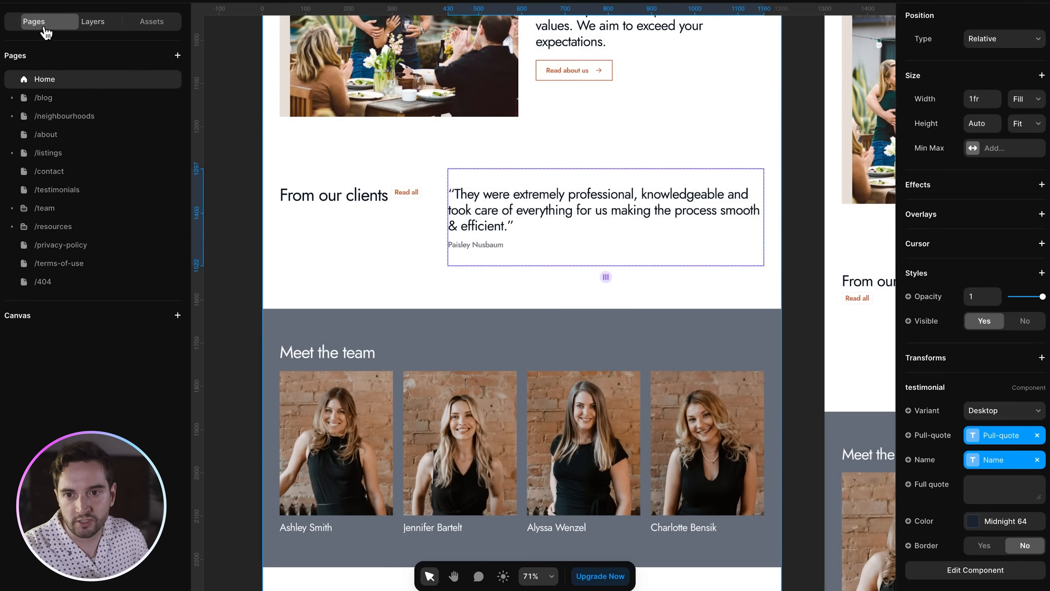
click(73, 189)
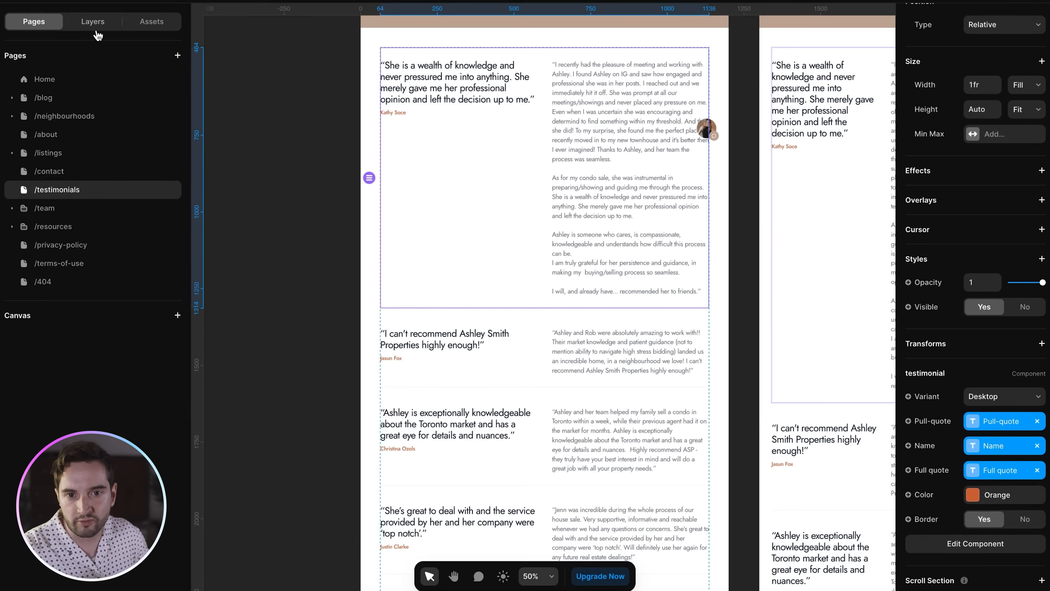
click(93, 22)
click(80, 225)
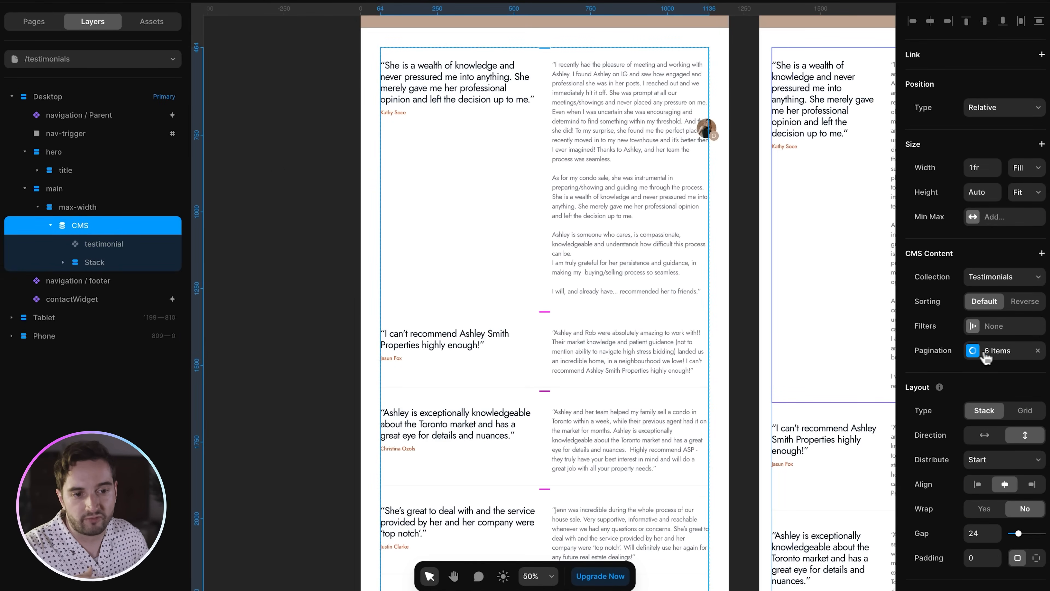
click(1002, 352)
scroll(614, 298, down, 20)
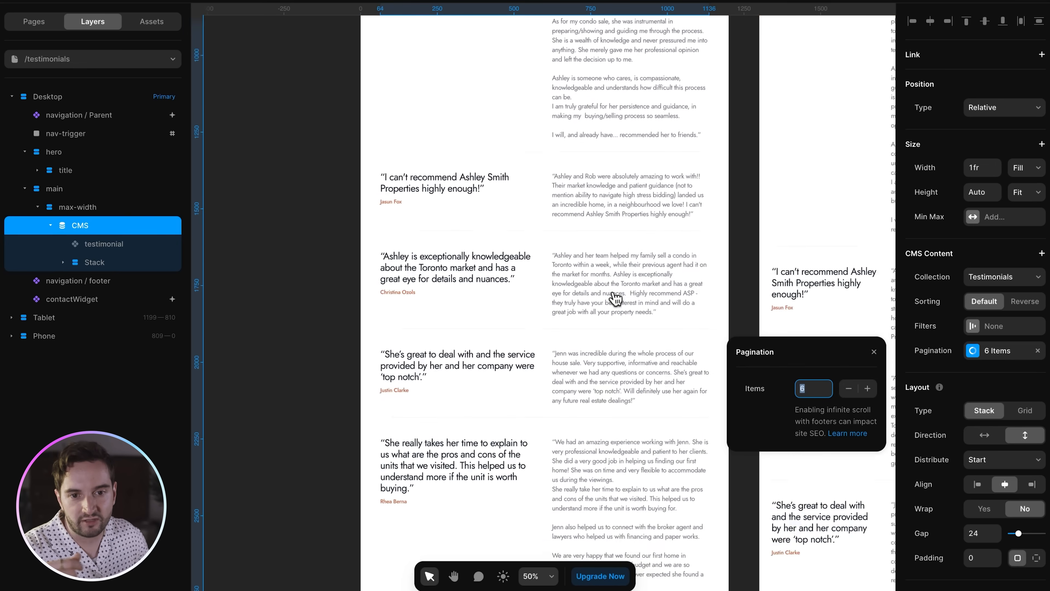
scroll(612, 298, up, 8)
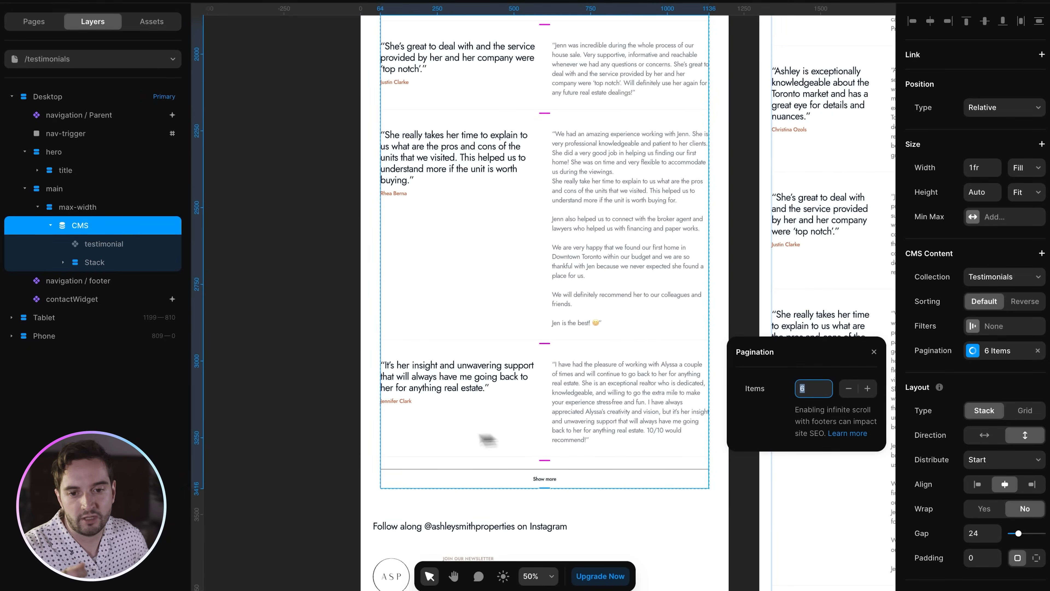
click(337, 446)
click(63, 264)
click(120, 281)
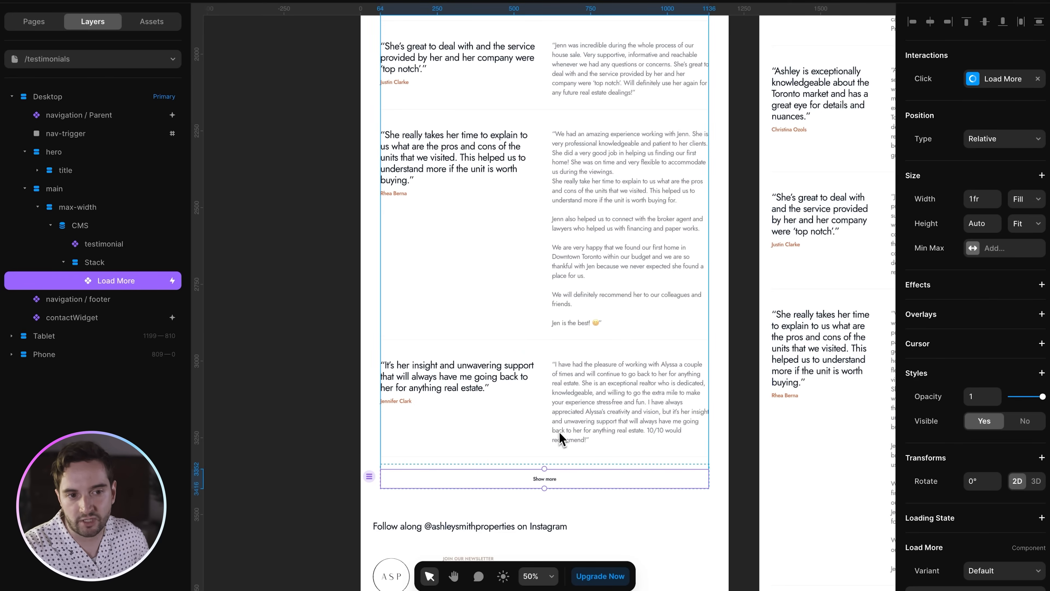
click(288, 378)
scroll(499, 312, up, 15)
click(31, 28)
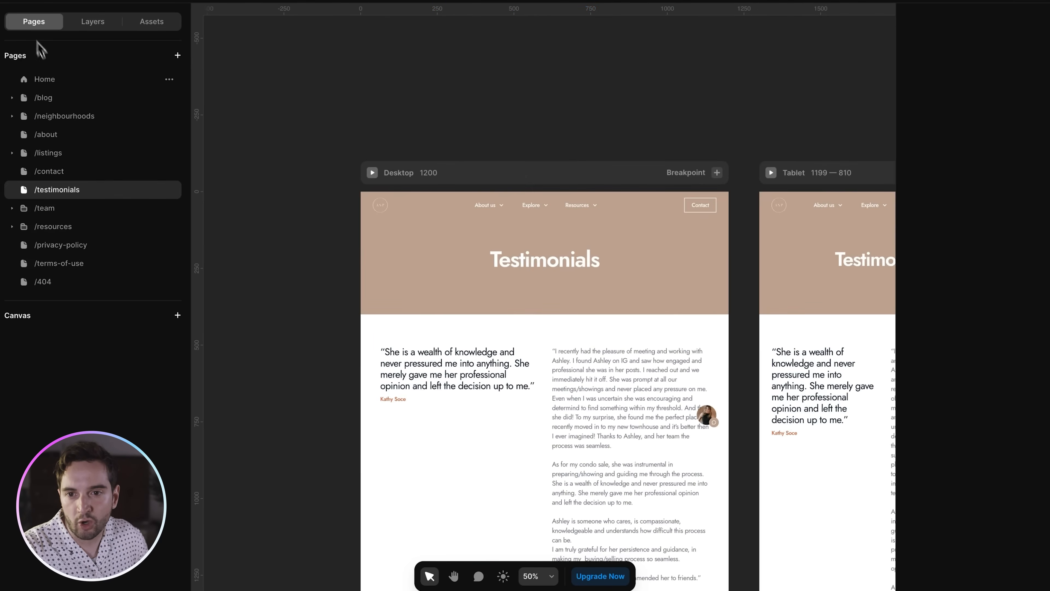
click(57, 78)
click(92, 21)
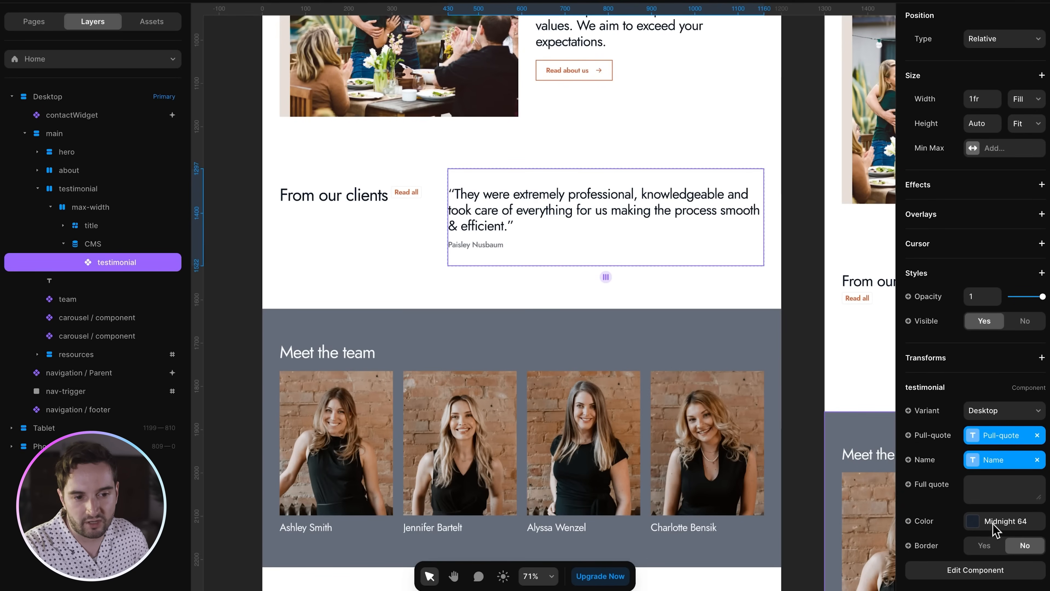
click(986, 488)
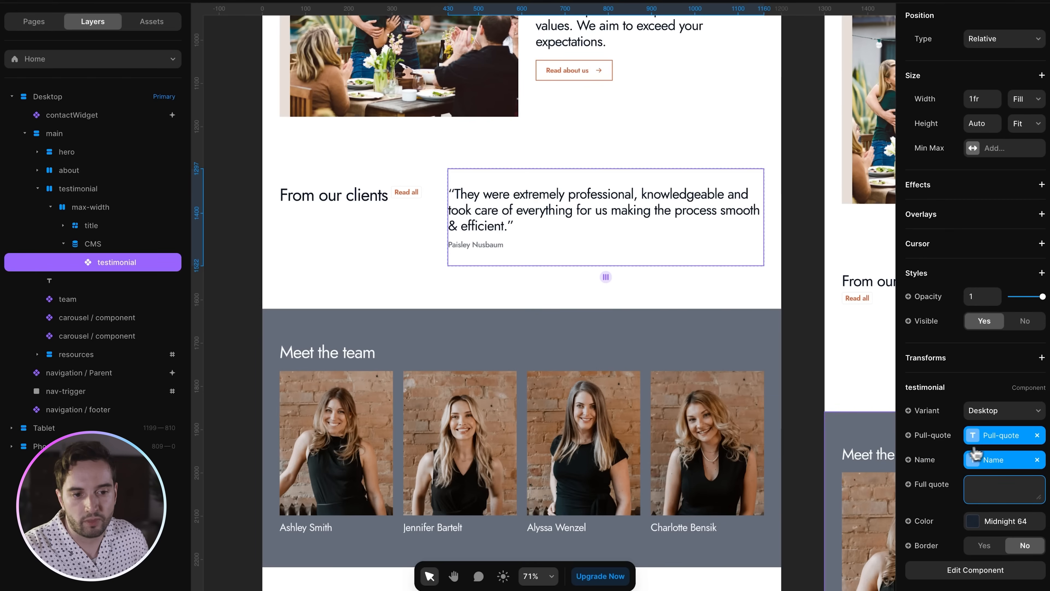
click(931, 435)
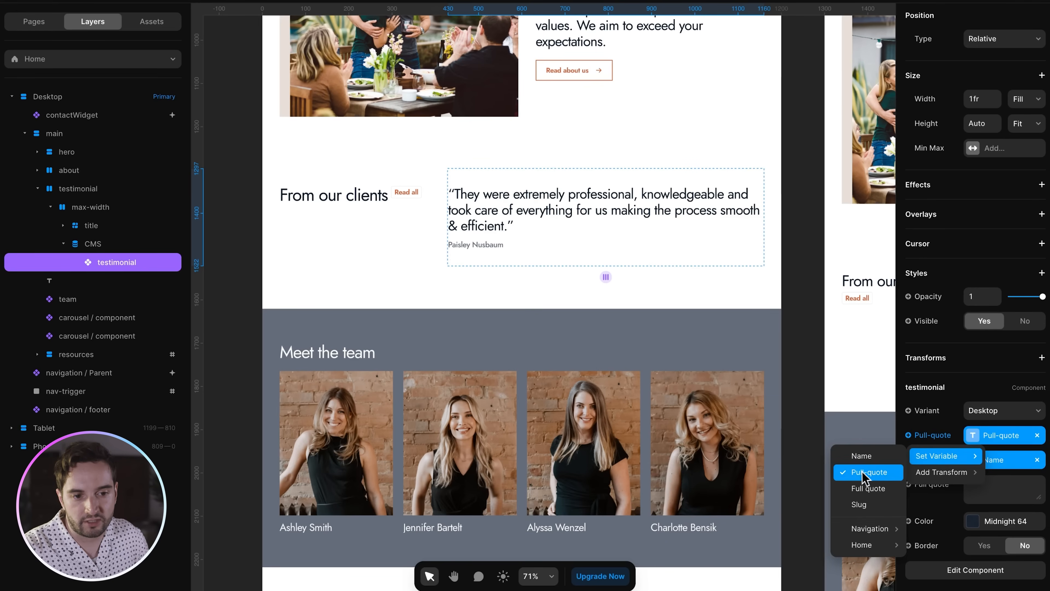
click(930, 433)
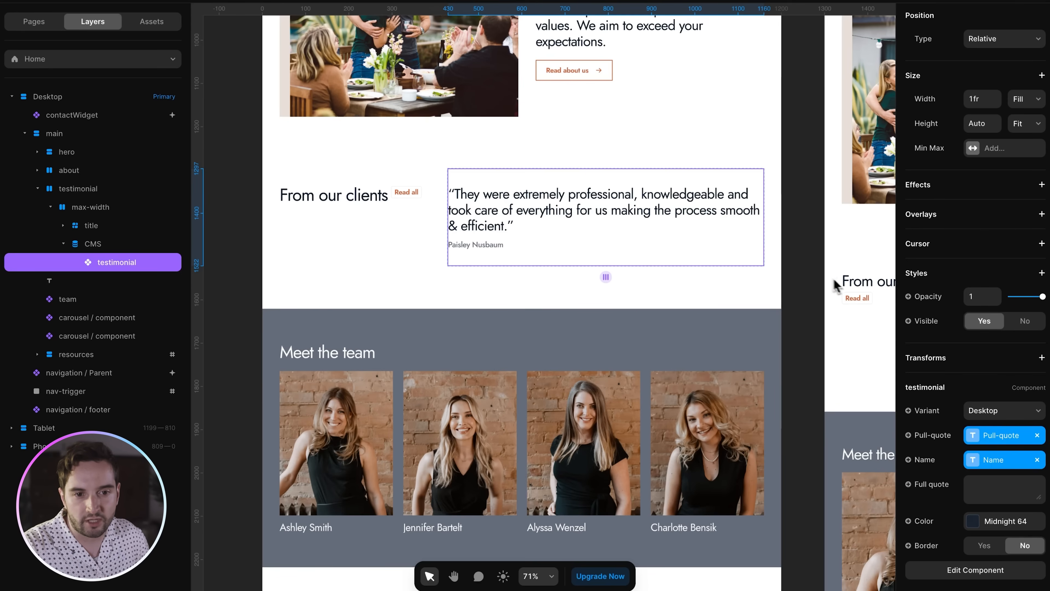
click(820, 276)
scroll(768, 272, up, 2)
scroll(584, 286, up, 3)
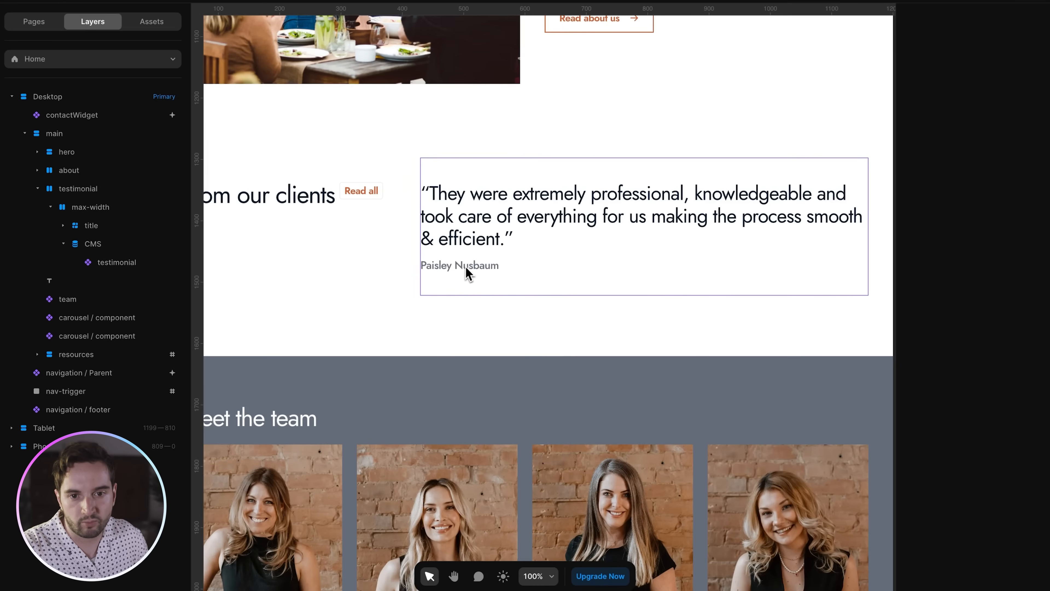
- Open /testimonials and select the testimonial cards and their CMS stack
click(42, 30)
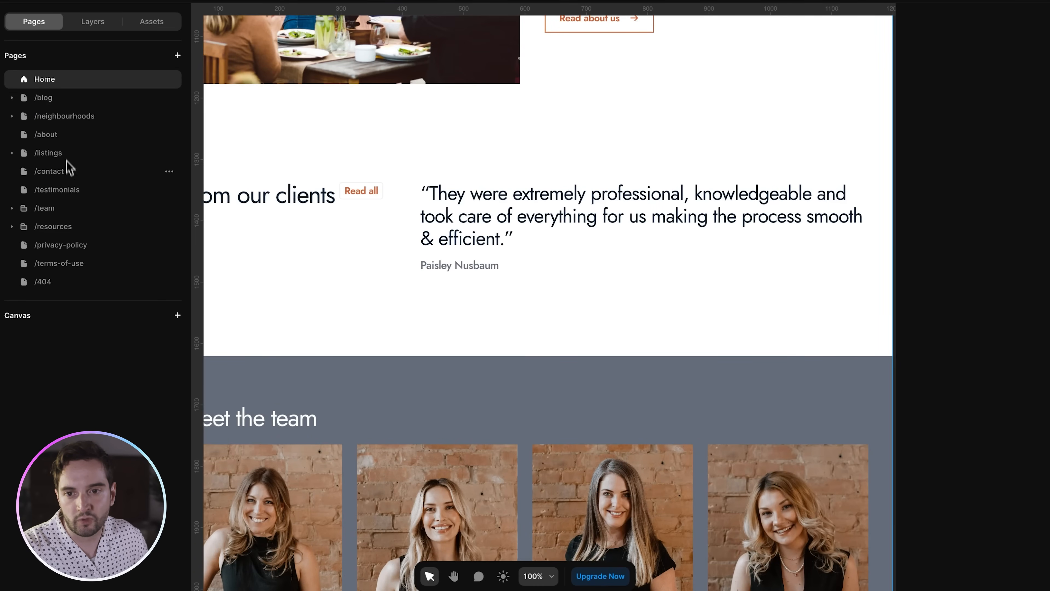
click(70, 189)
click(99, 26)
scroll(300, 258, up, 4)
scroll(606, 337, down, 6)
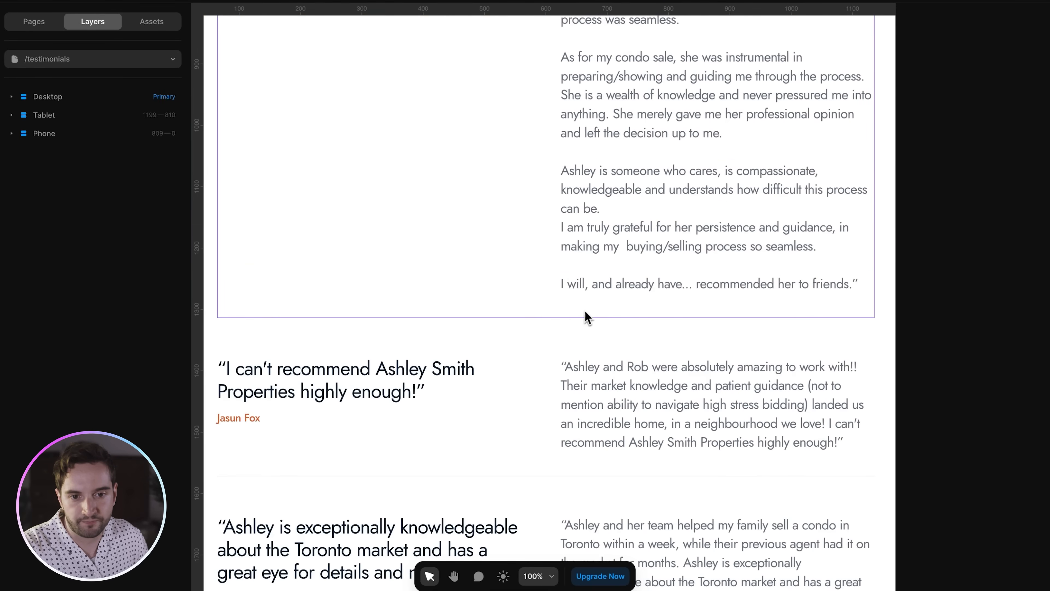
click(584, 312)
key(super+minus)
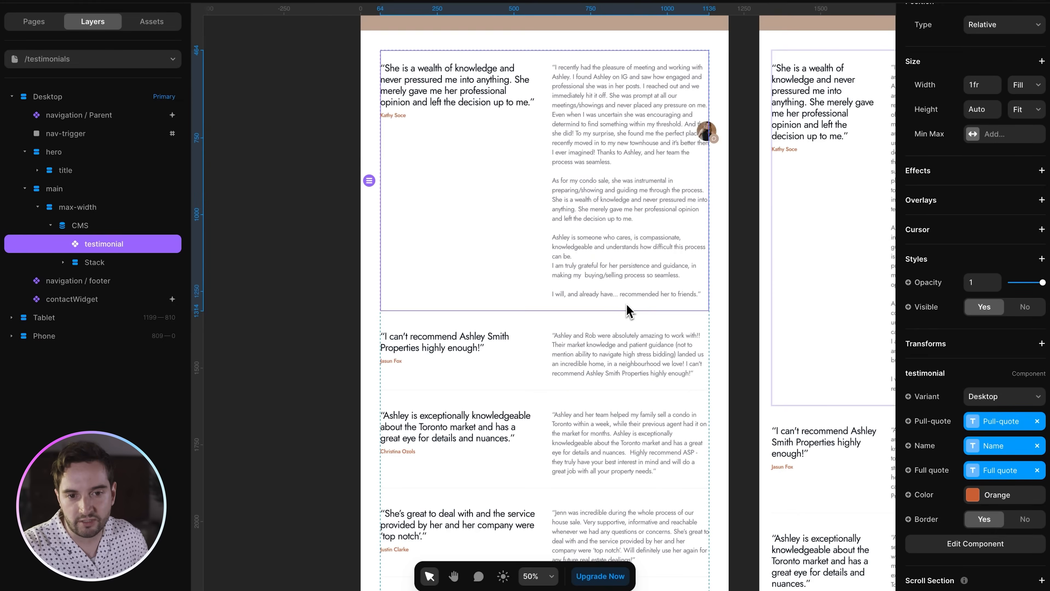
click(327, 283)
click(425, 286)
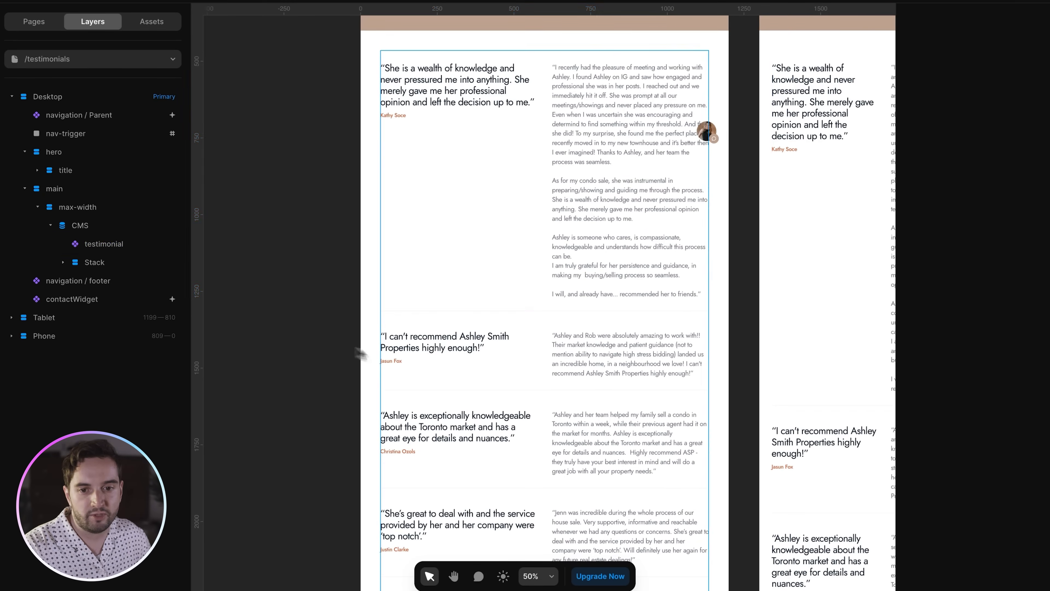
click(452, 316)
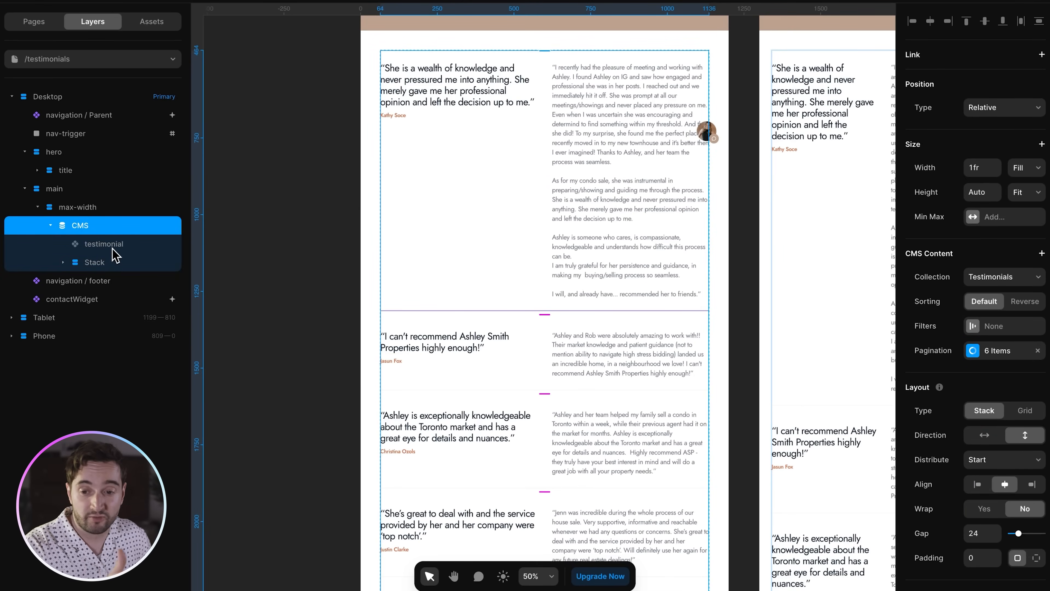
click(364, 317)
- In the testimonial component, select Frame and inspect its Border visibility variable
double_click(538, 270)
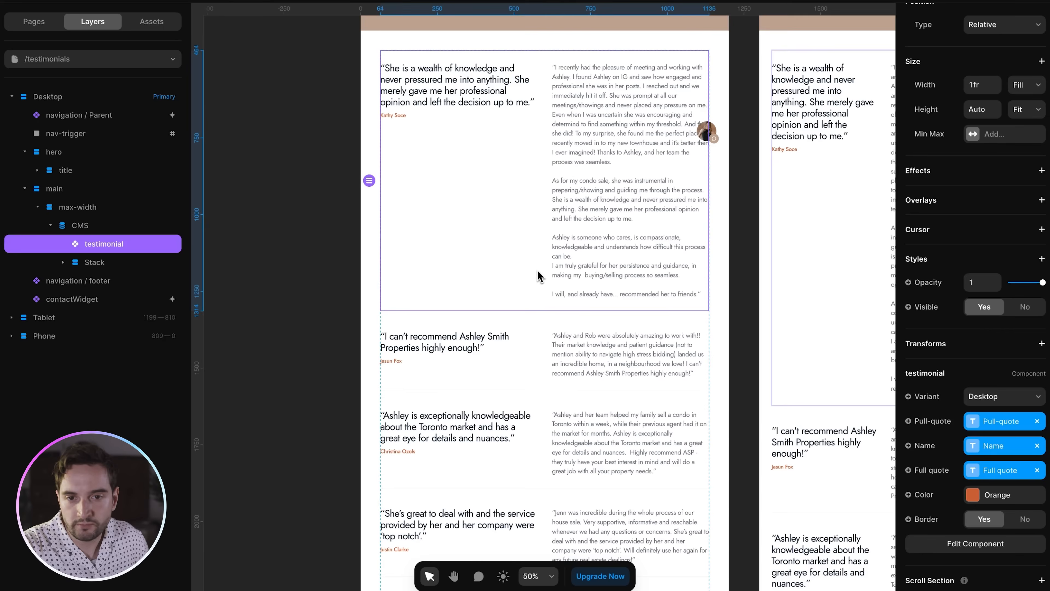
click(467, 355)
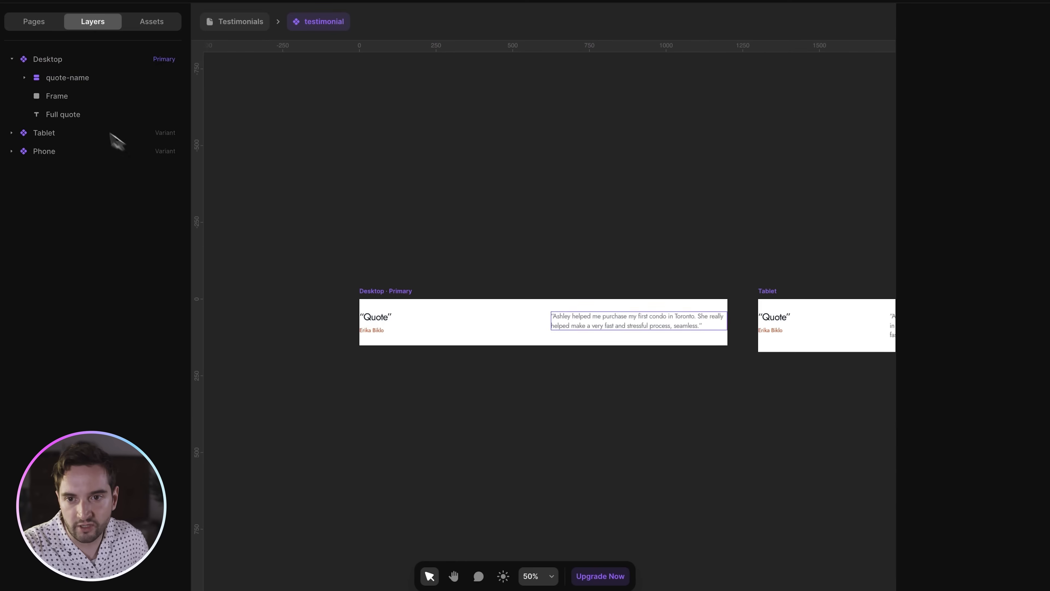
click(63, 103)
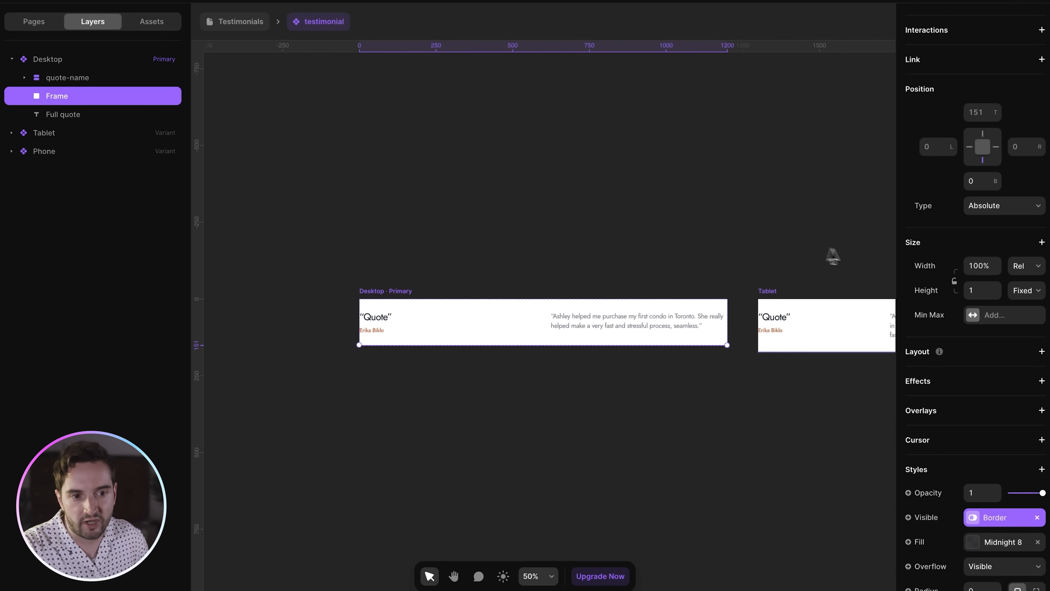
scroll(947, 312, down, 3)
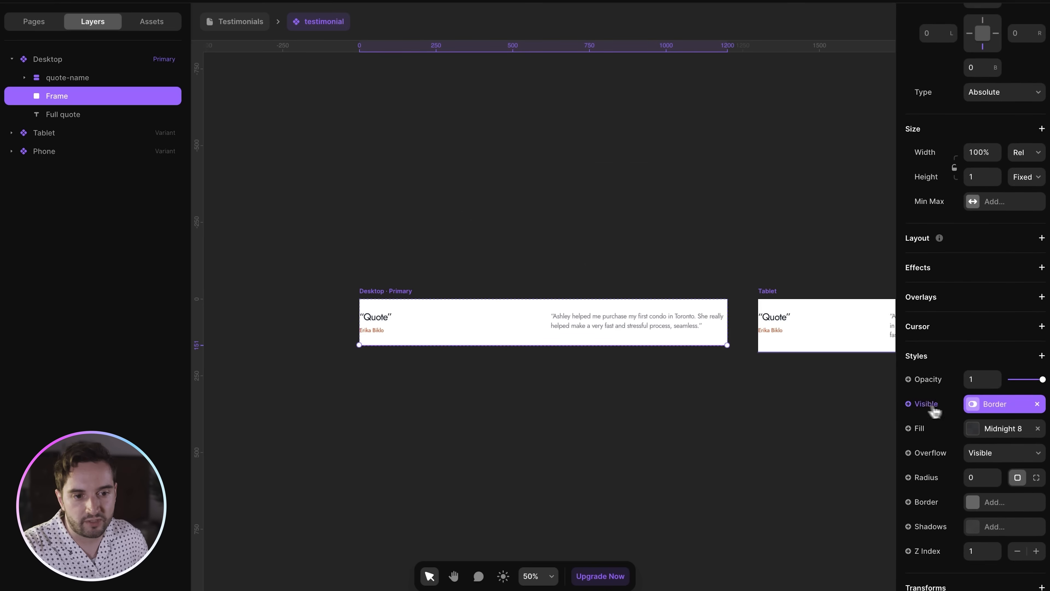
click(977, 409)
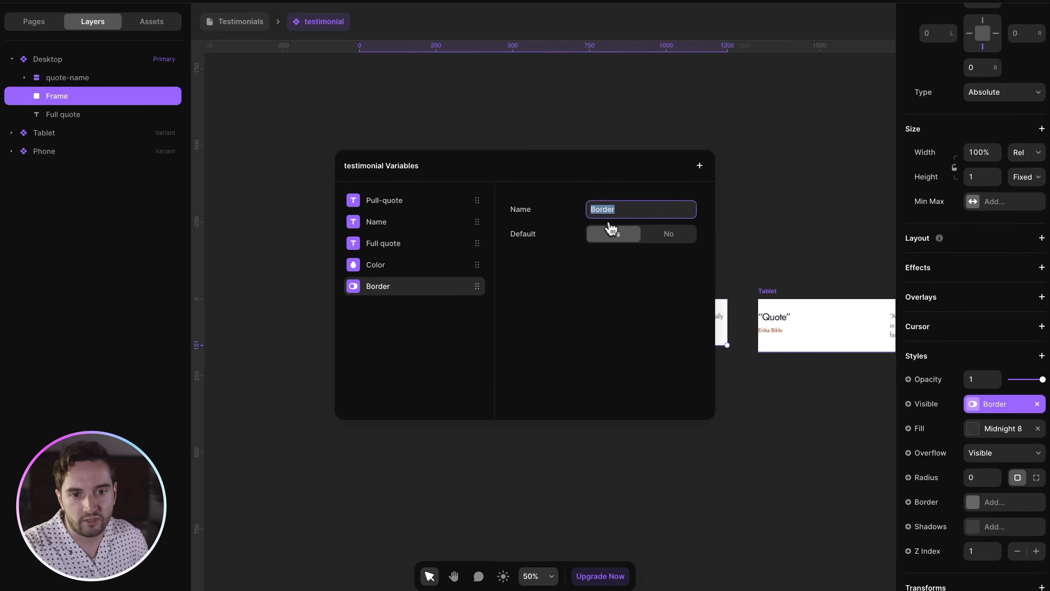
click(628, 291)
- Leave the component and open the Home page from Pages
click(623, 133)
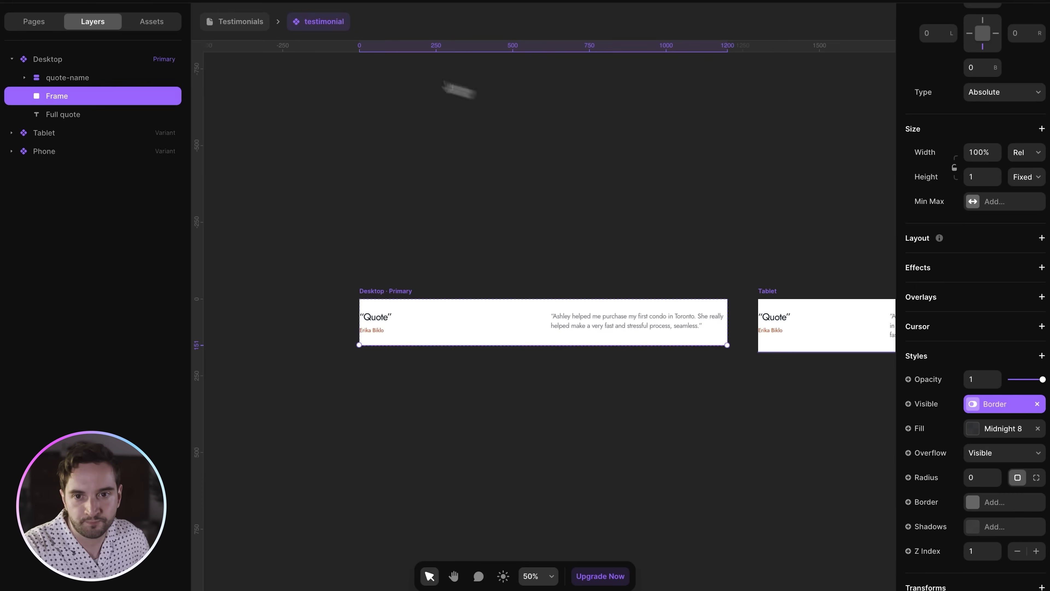
click(249, 25)
click(41, 20)
click(82, 84)
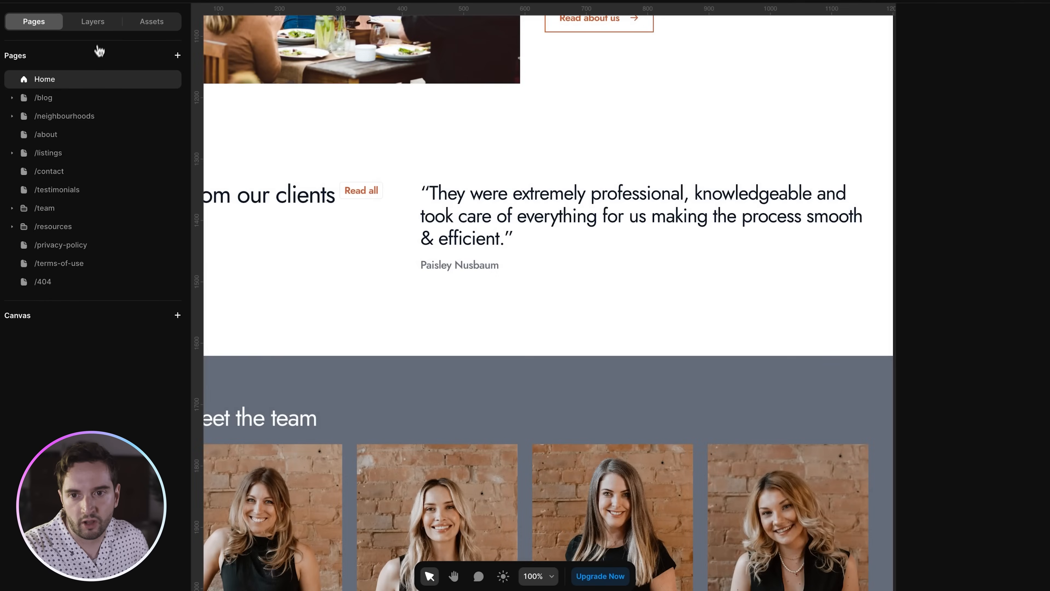
- Open the Home page's navigation and enter the navigation / main component
click(93, 21)
scroll(521, 191, up, 10)
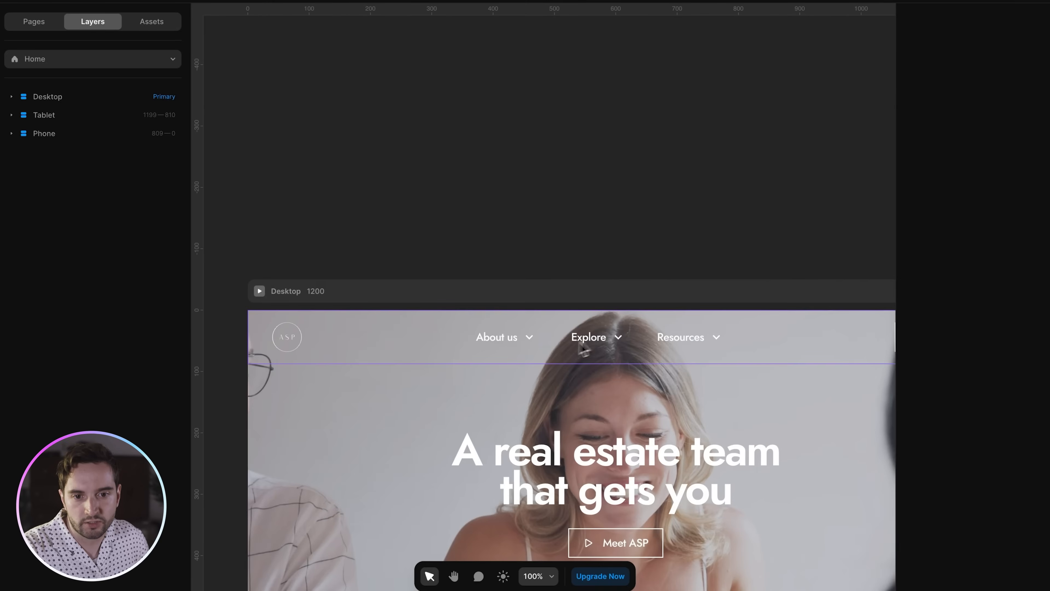
double_click(537, 344)
double_click(476, 324)
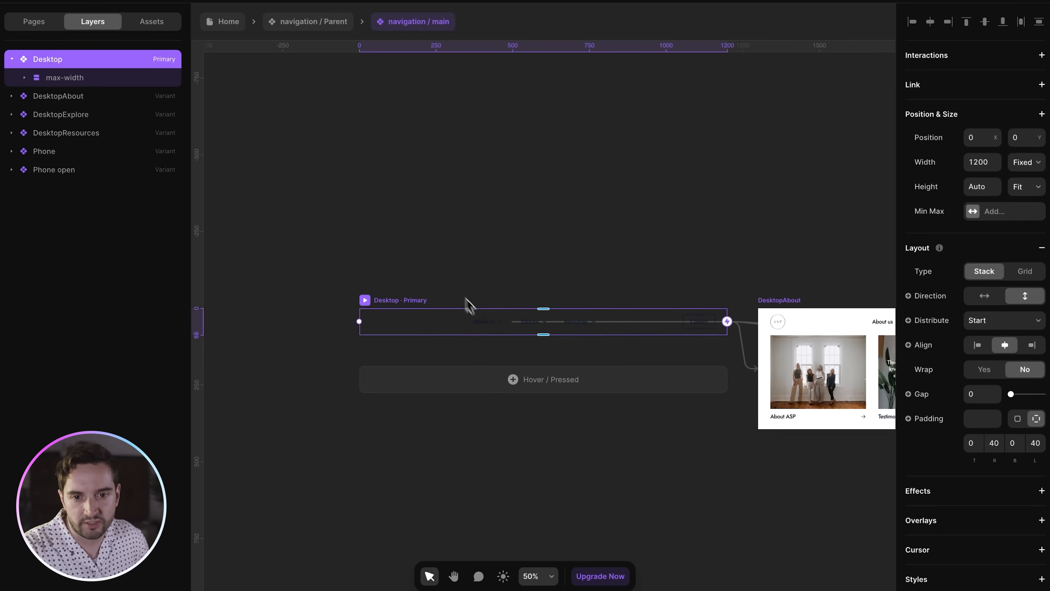
- Find the About ASP menu item and open its itemRow component for editing
scroll(552, 213, right, 10)
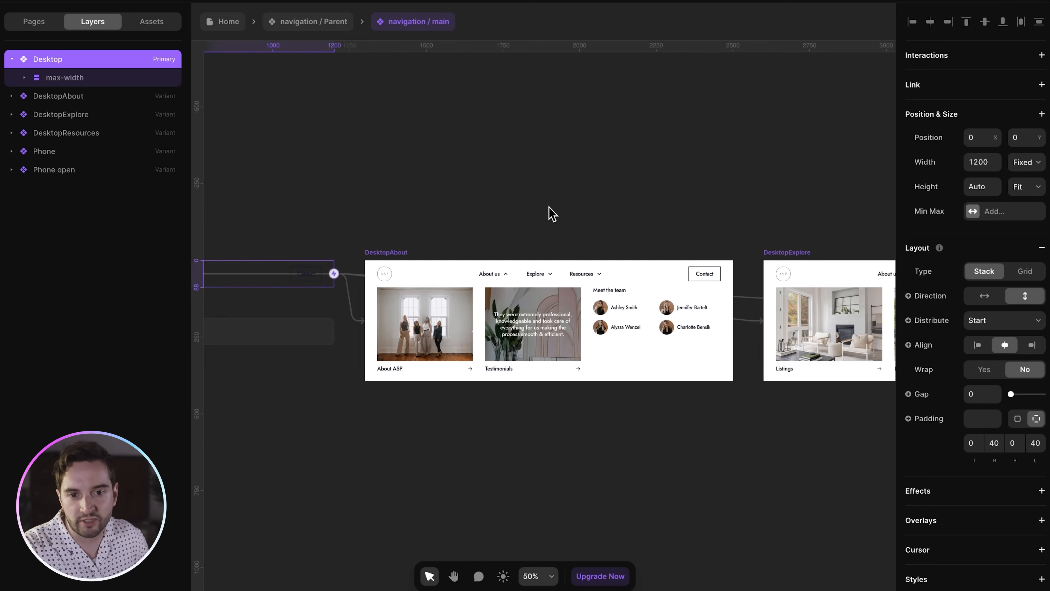
scroll(552, 213, down, 5)
scroll(551, 213, right, 2)
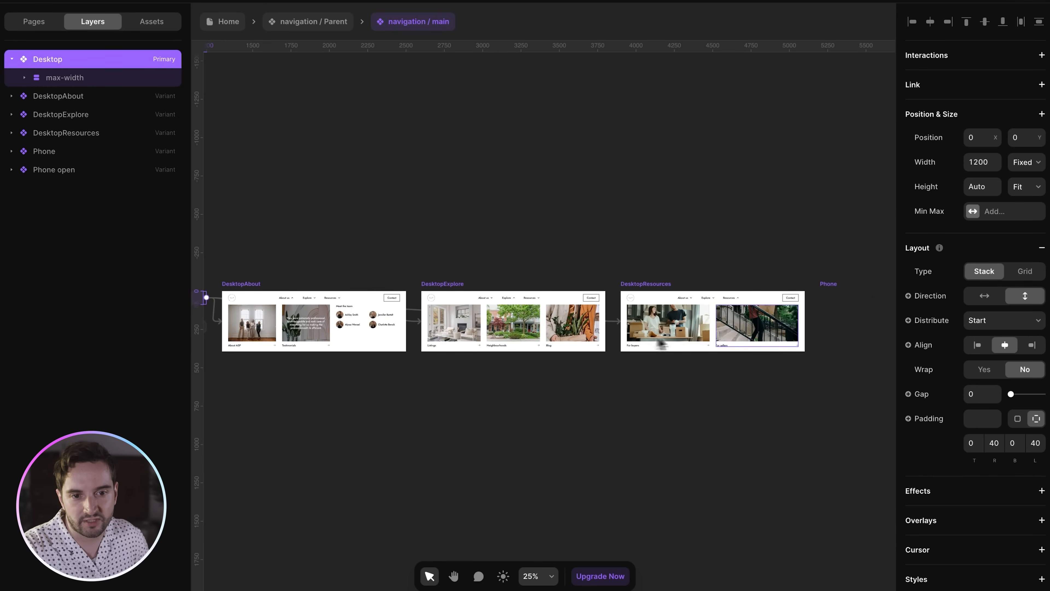
click(796, 340)
scroll(795, 340, left, 6)
scroll(506, 322, up, 10)
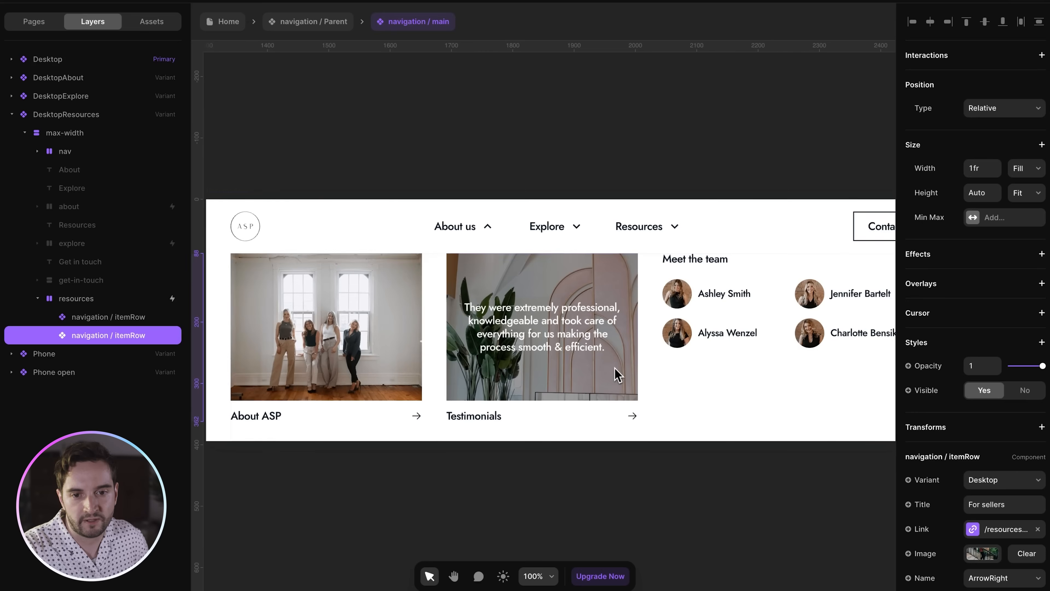
click(442, 331)
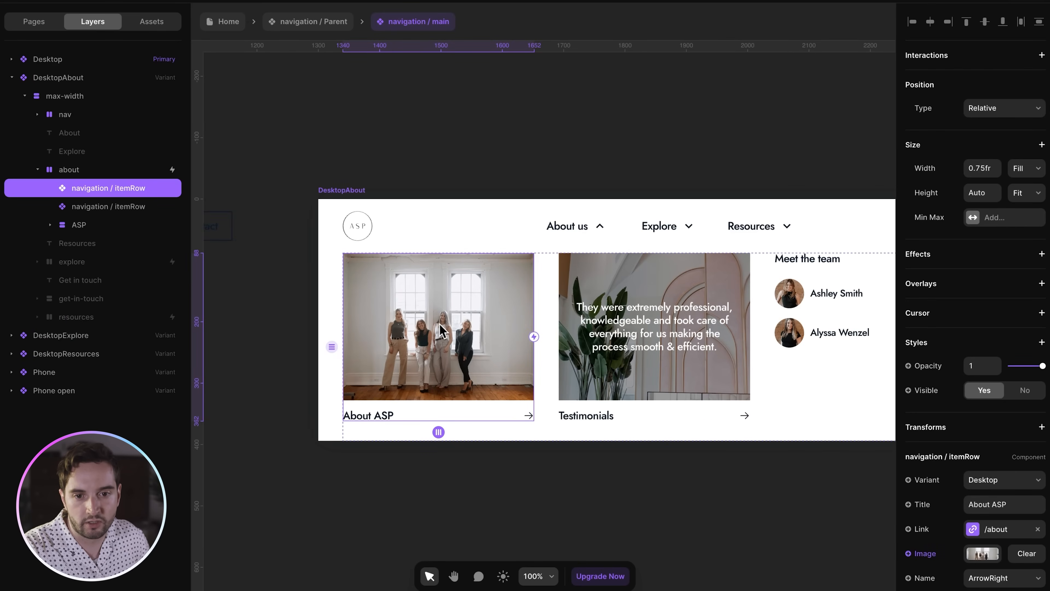
click(577, 332)
double_click(498, 321)
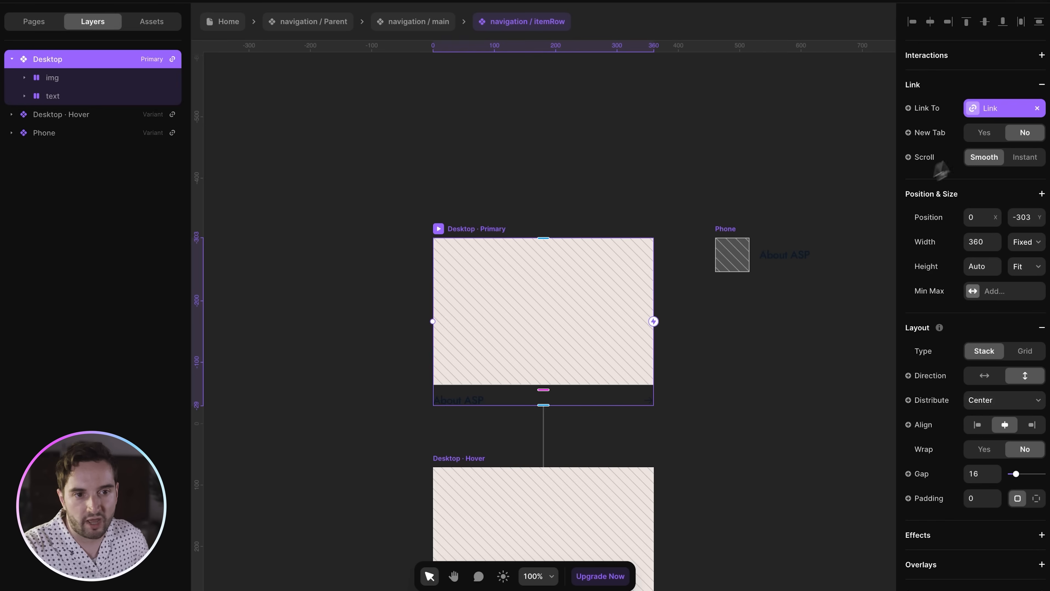
- Inspect the Testimonial image layers, then open the Testimonials item row from navigation / main
click(56, 81)
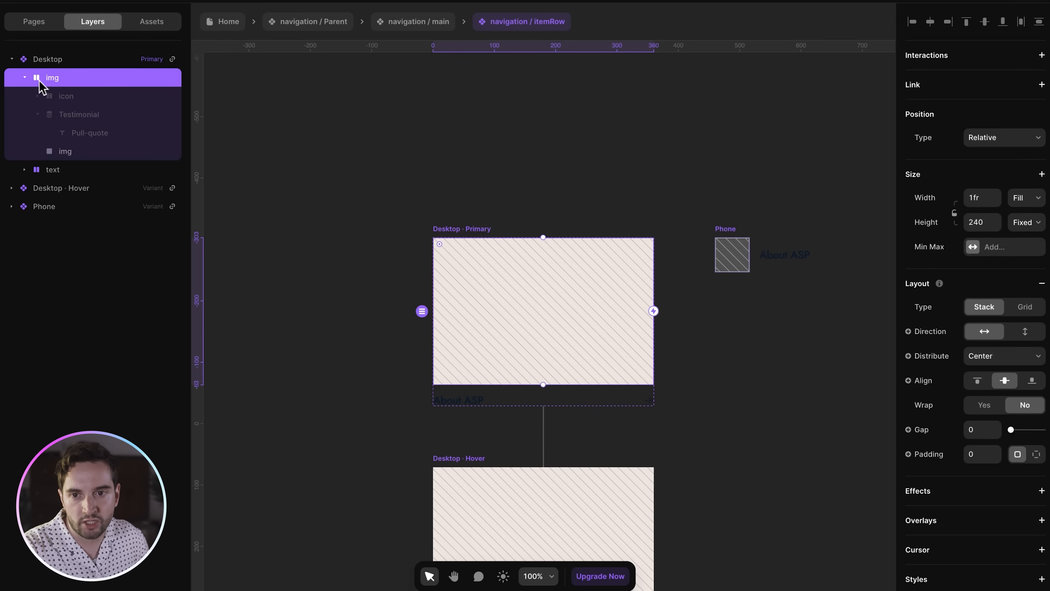
click(43, 118)
click(66, 133)
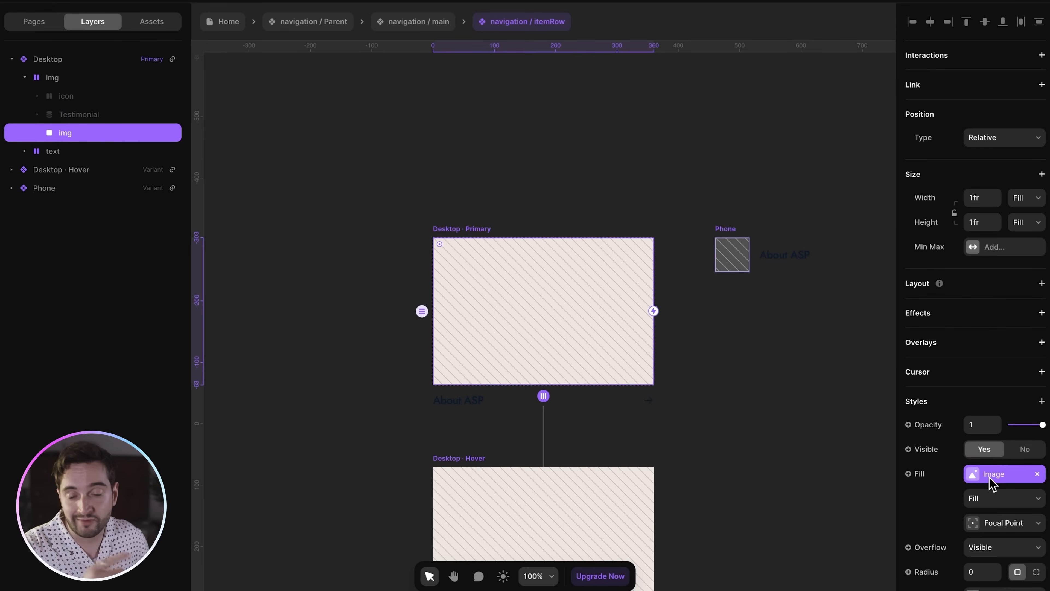
click(430, 28)
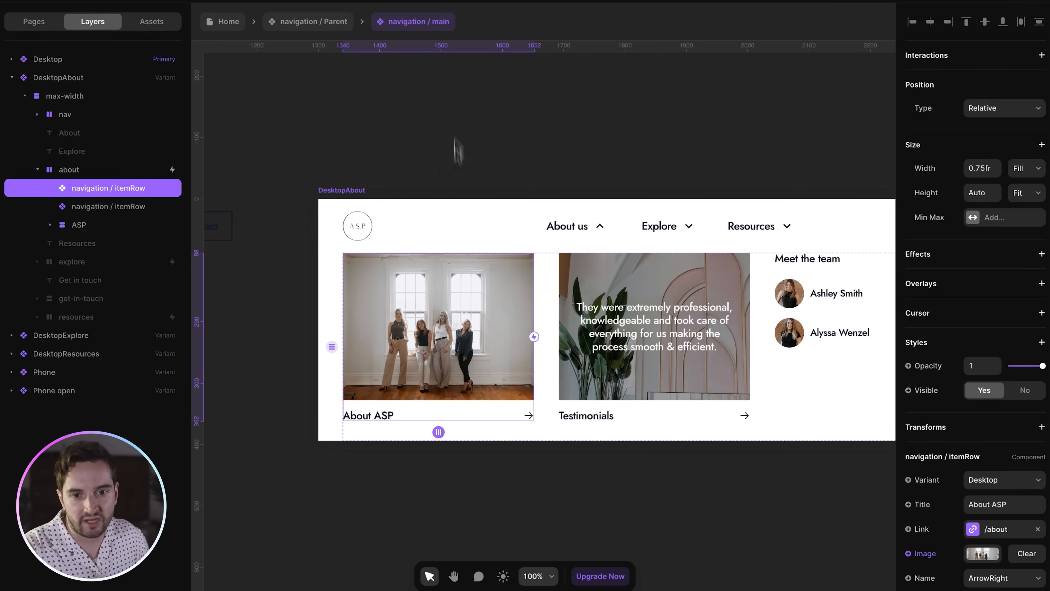
scroll(909, 497, down, 4)
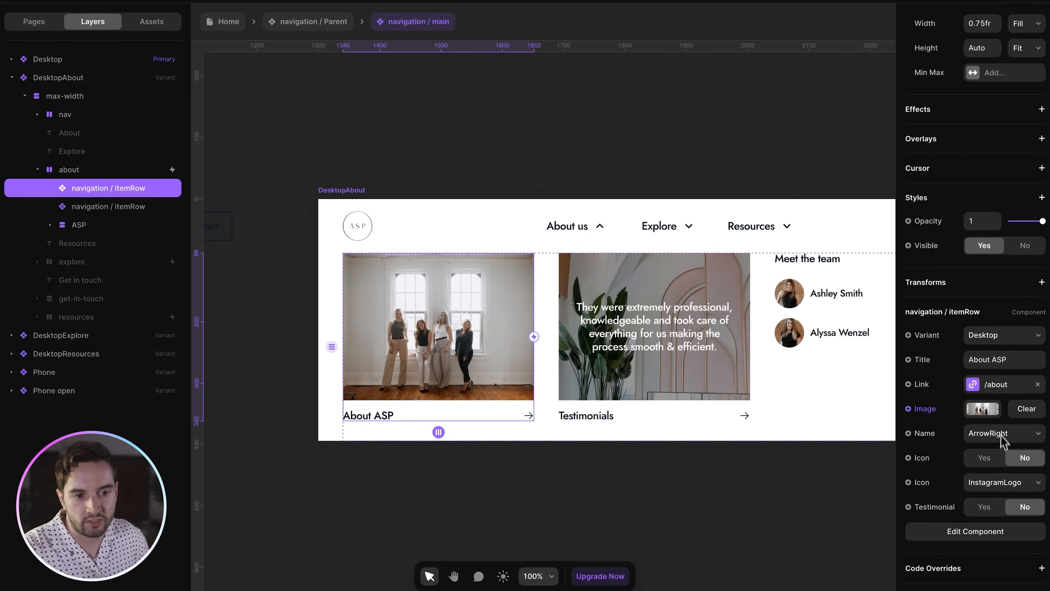
click(729, 367)
click(496, 360)
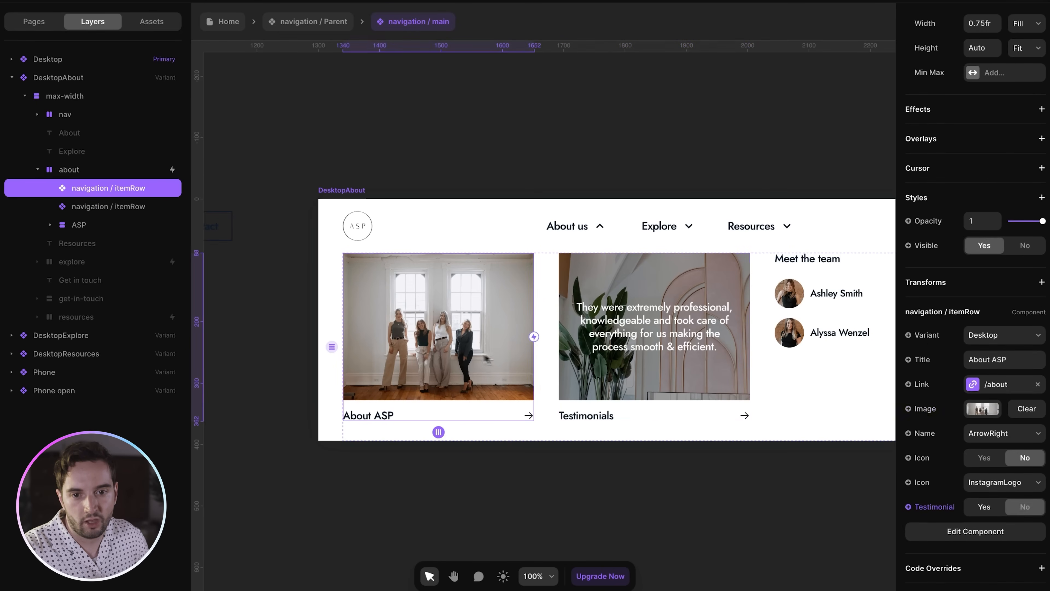
double_click(640, 352)
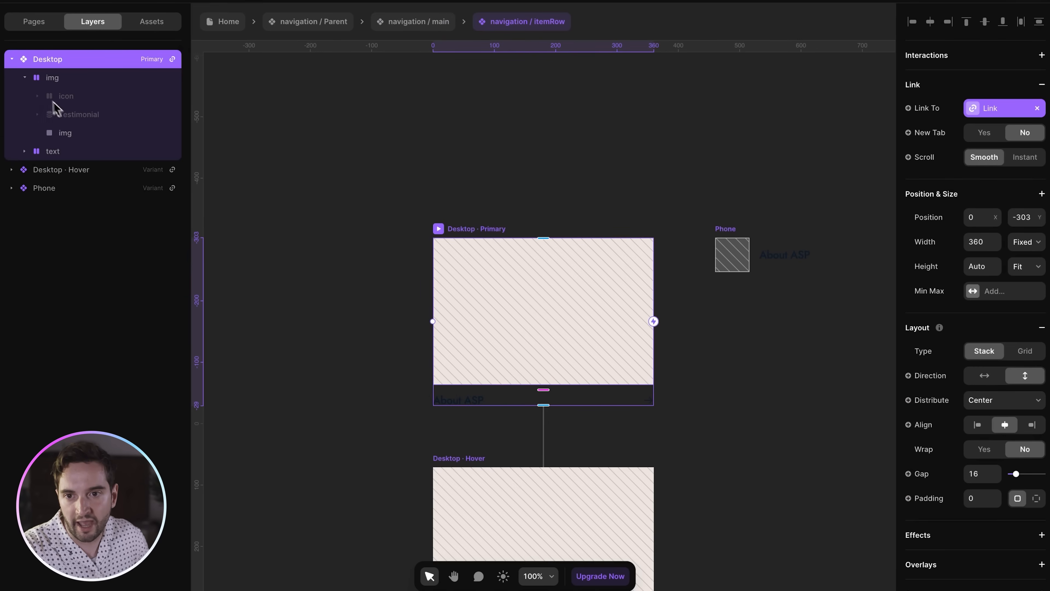
- Check the Navigation filter on the CMS-driven Testimonial layer
click(74, 117)
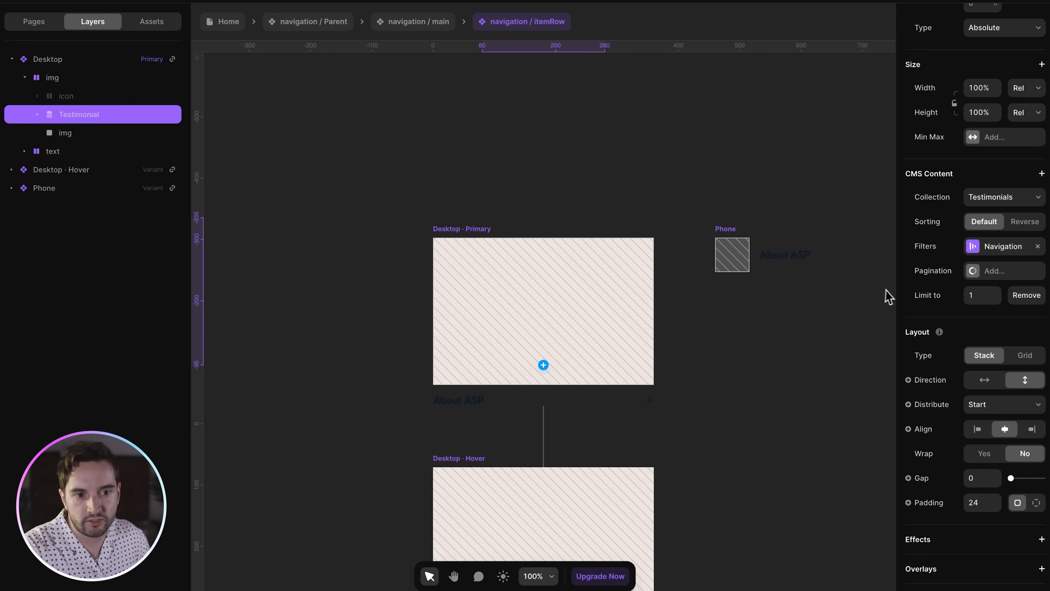
click(986, 250)
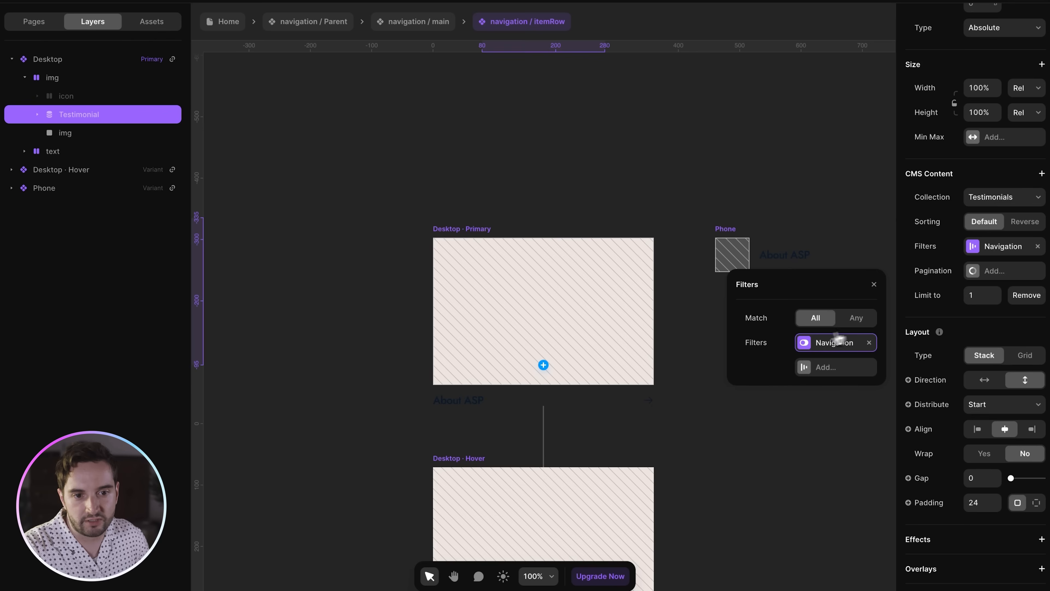
click(816, 345)
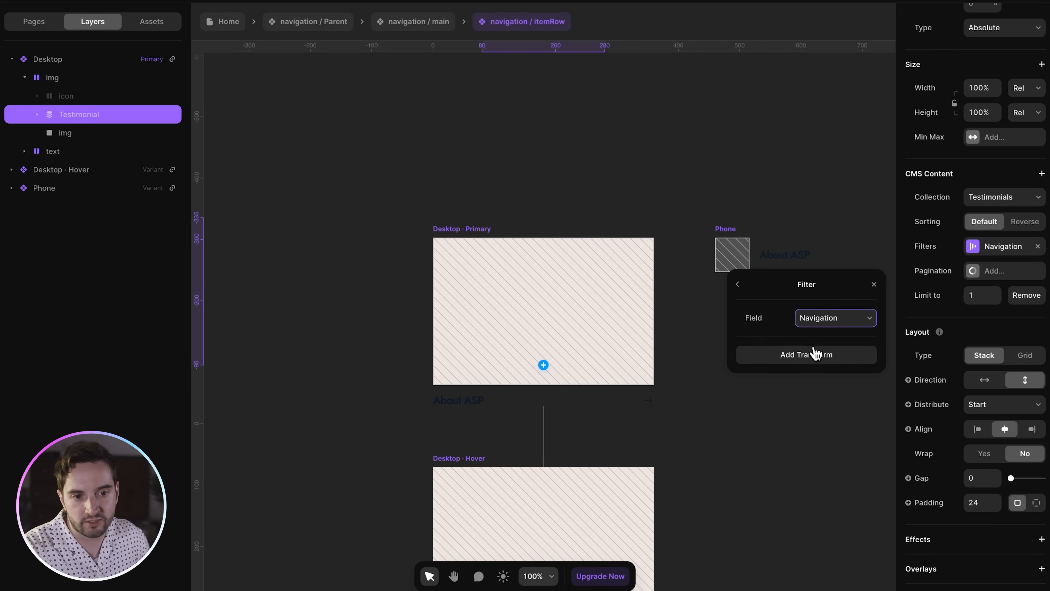
click(777, 221)
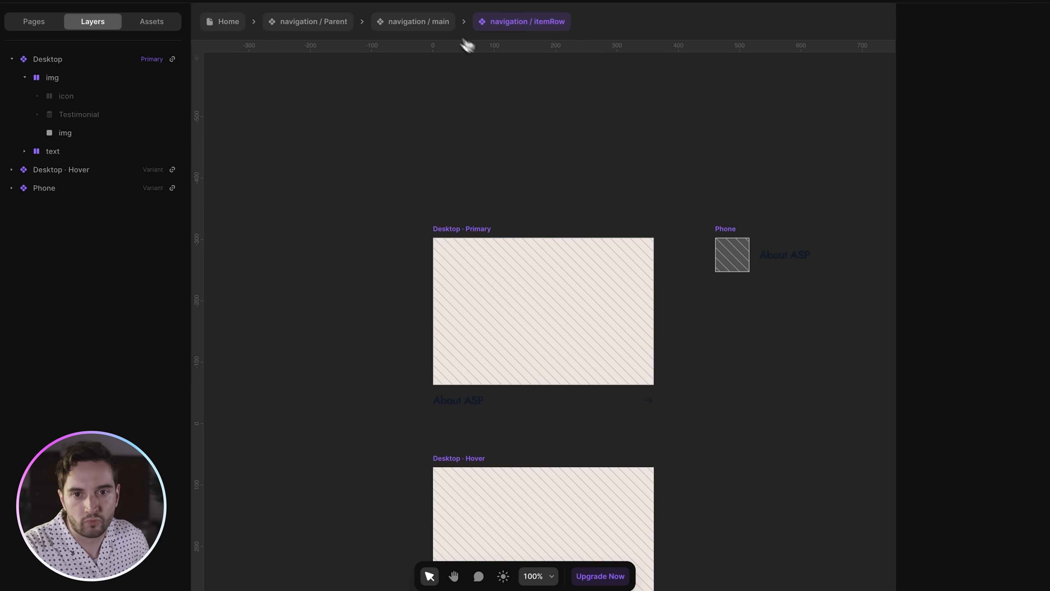
- Back in navigation / main, set the Testimonials card's Testimonial toggle to Yes
click(437, 27)
click(1021, 498)
click(996, 500)
click(1009, 500)
click(996, 500)
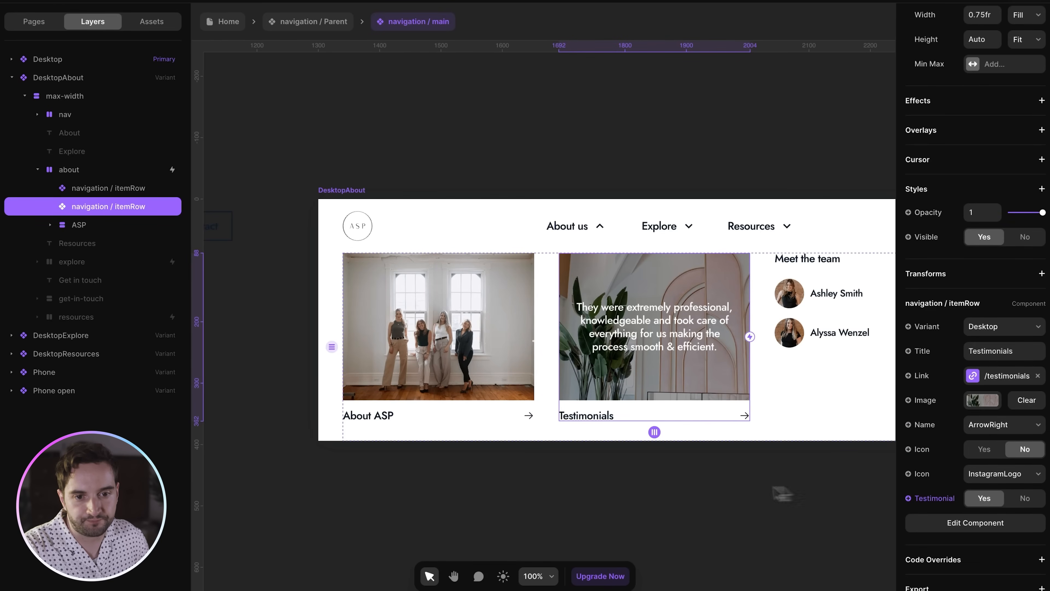
- Keep the testimonial quote on and open the Home page zoomed out
click(751, 494)
key(ctrl+minus)
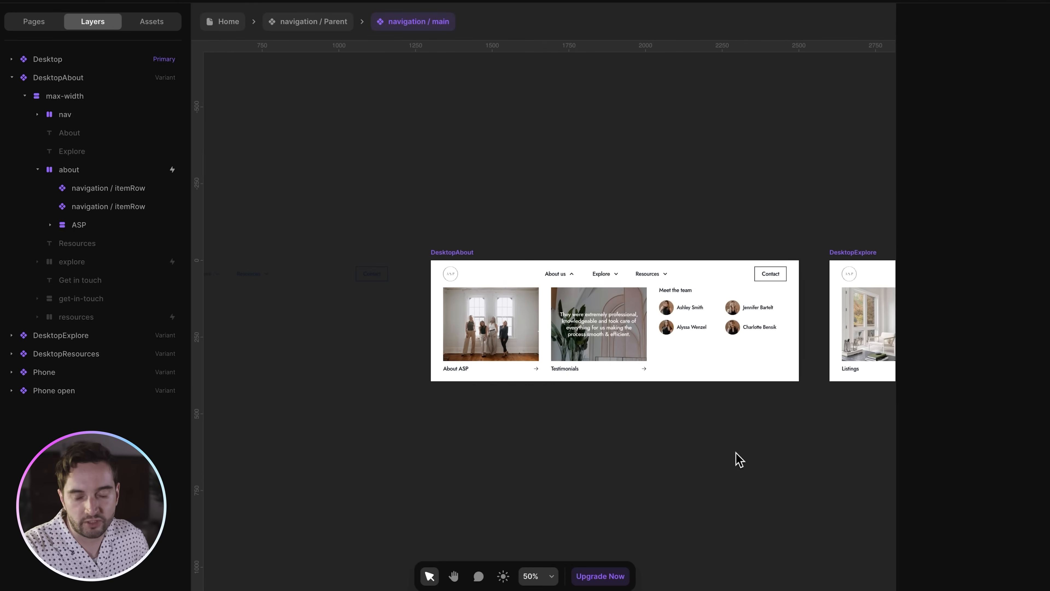
click(46, 26)
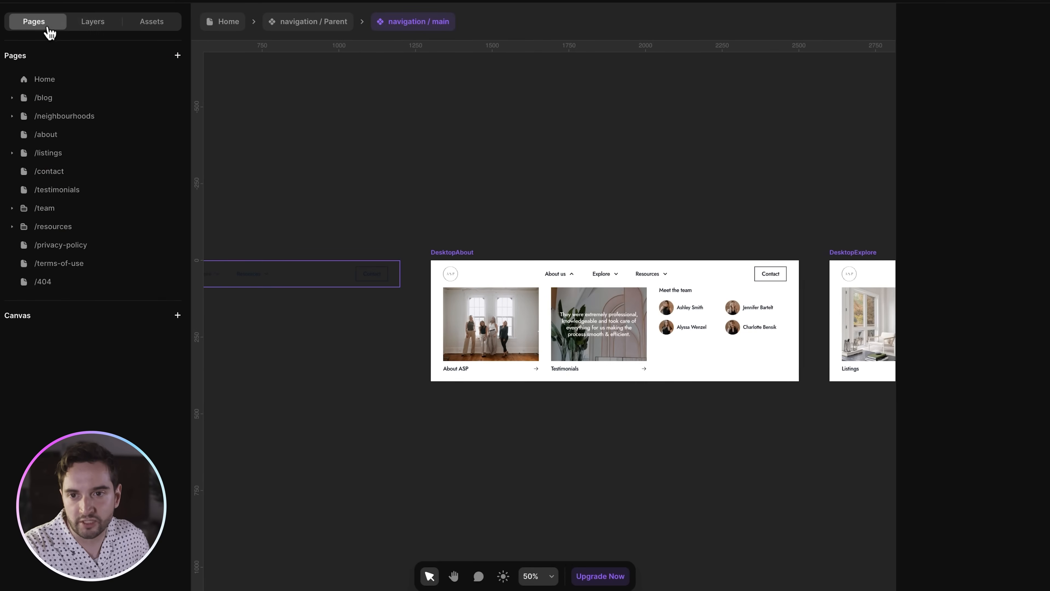
click(50, 80)
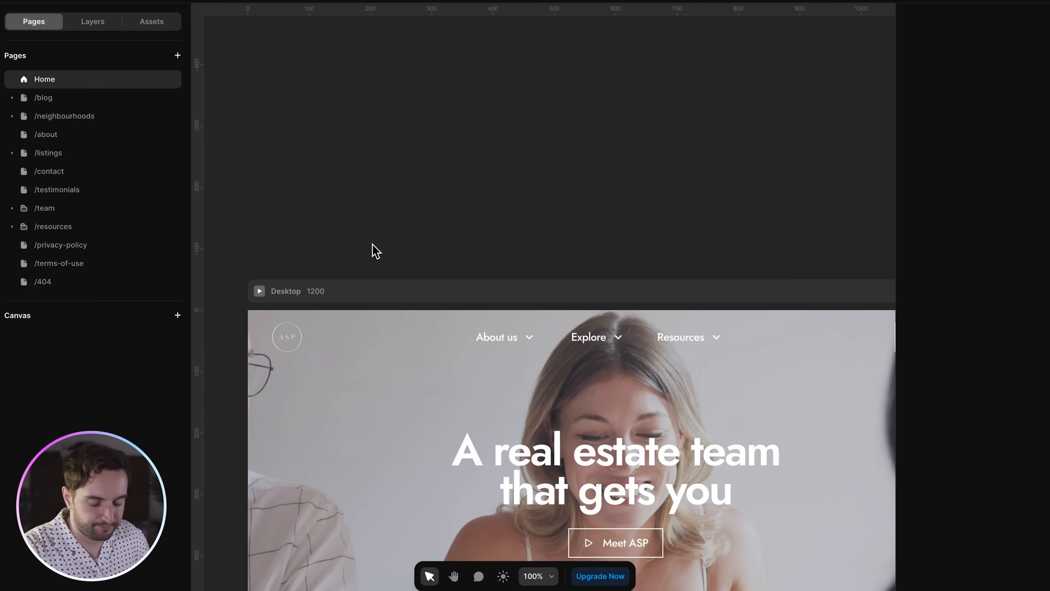
key(ctrl+minus)
key(ctrl+minus)
scroll(372, 244, down, 3)
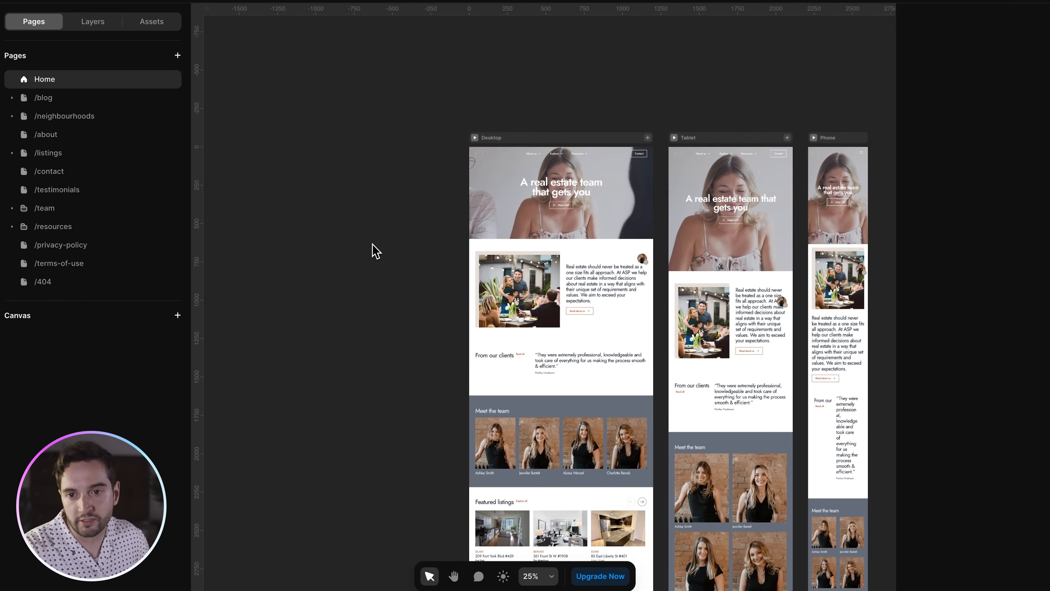
- Open the /blog page and zoom into its Desktop frame's post card grid
click(68, 102)
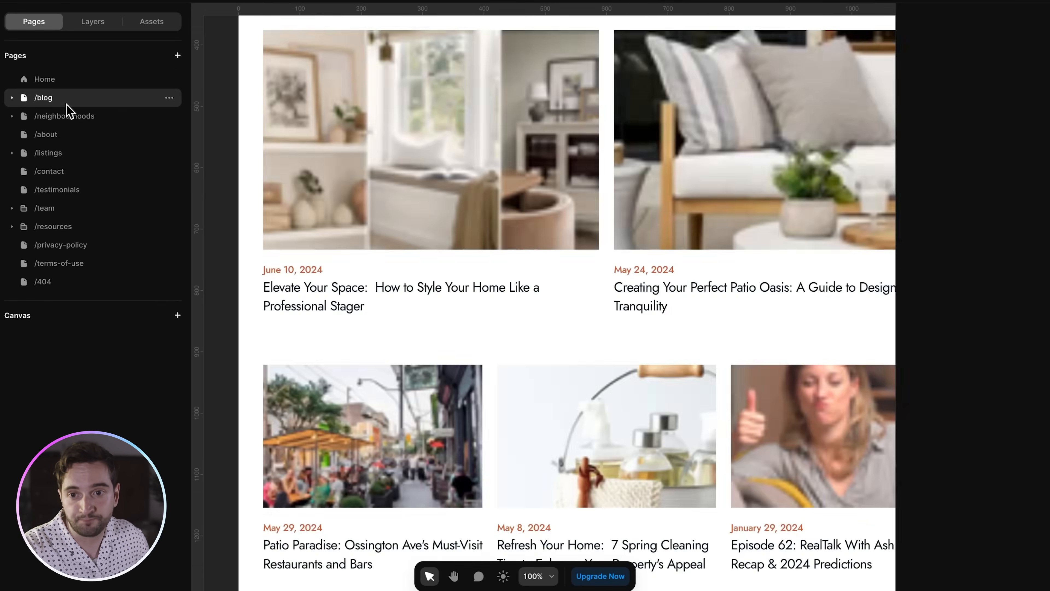
key(ctrl+minus)
key(ctrl+minus)
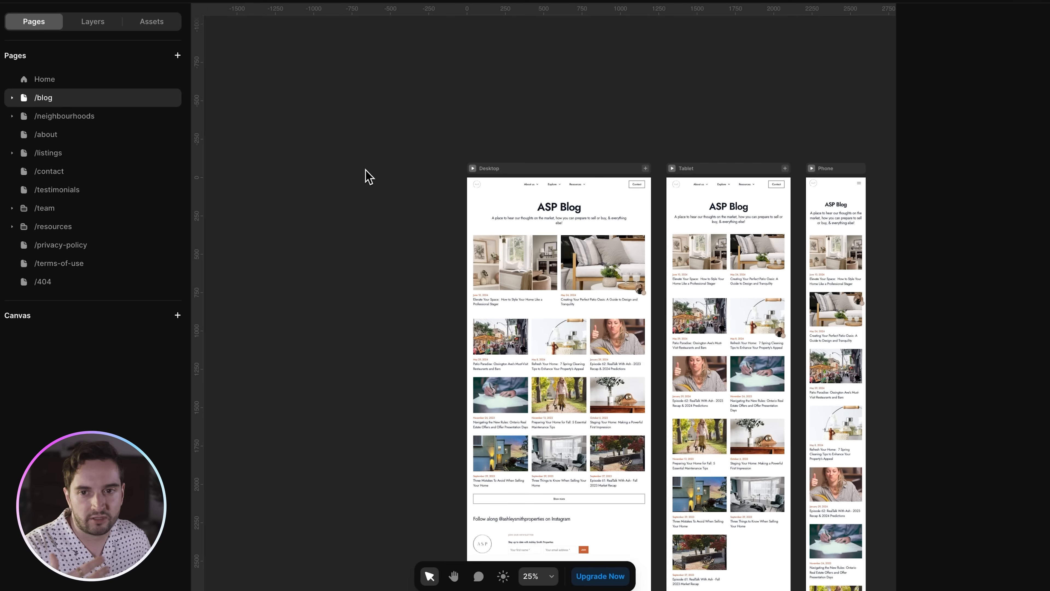
key(super+equal)
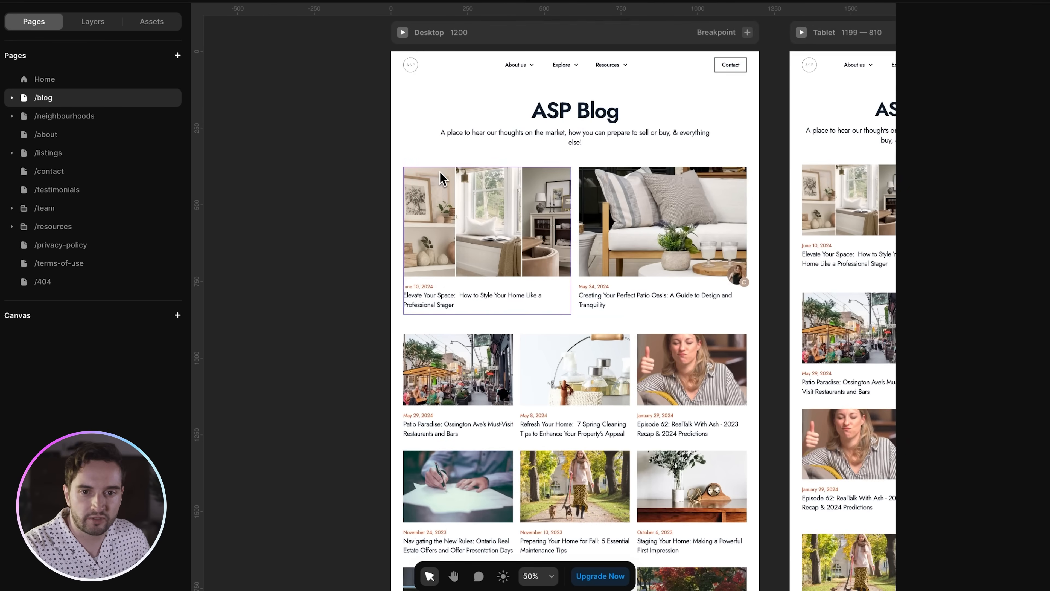
scroll(439, 175, right, 1)
ctrl+scroll(725, 286, up, 5)
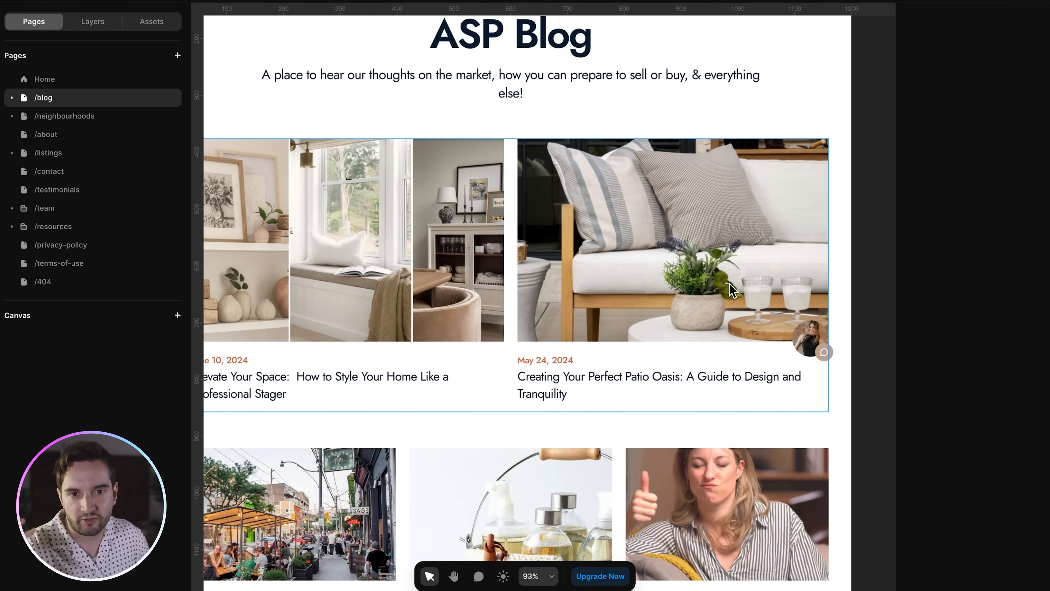
scroll(738, 290, up, 3)
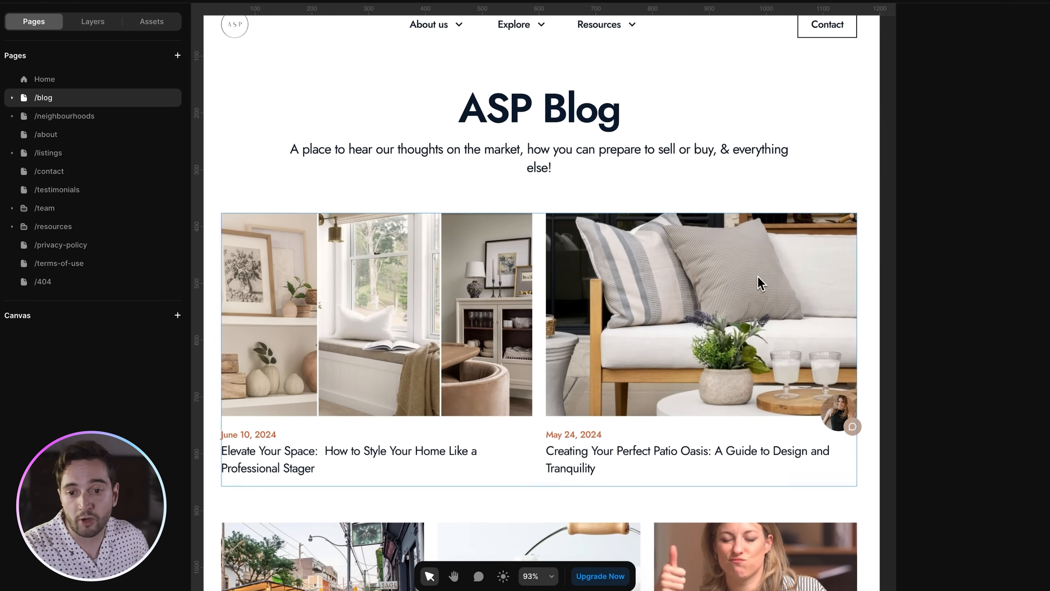
scroll(651, 270, down, 3)
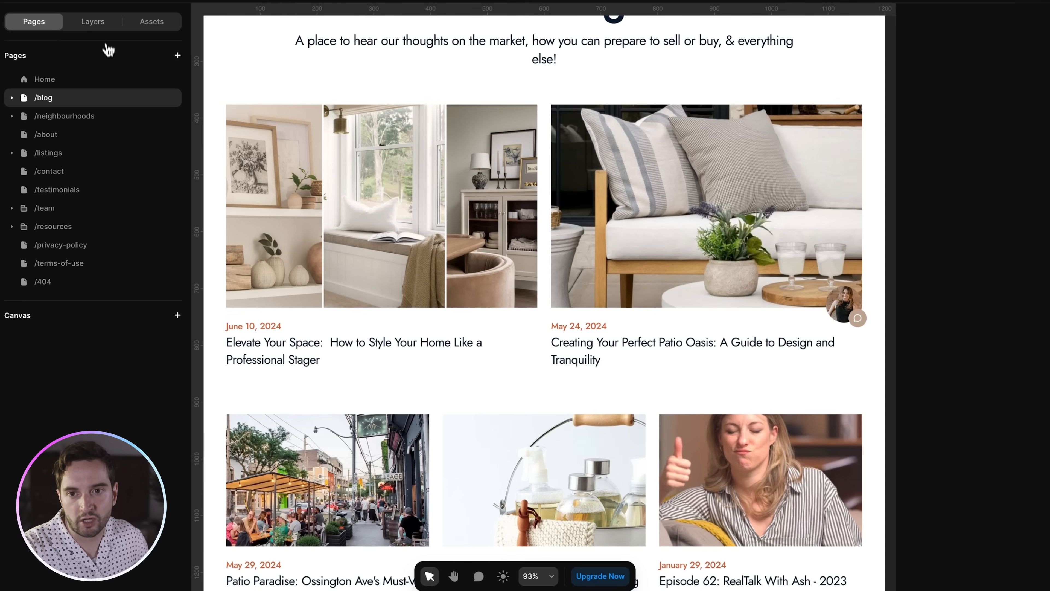
- Select the latest 2 list under Desktop > main > max-width and keep its collection as Blog
click(104, 23)
click(11, 97)
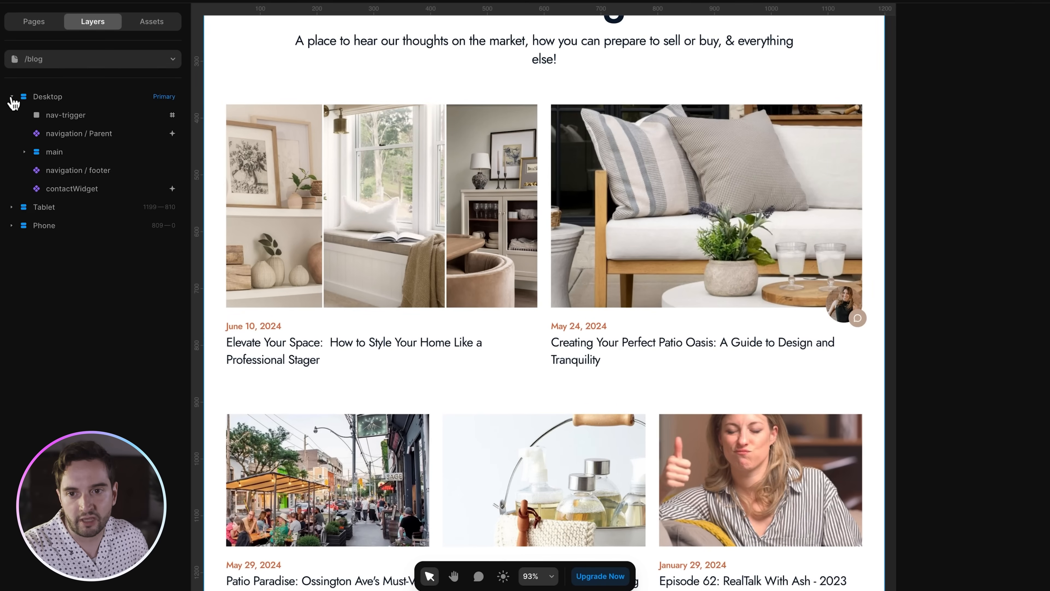
click(24, 152)
click(38, 170)
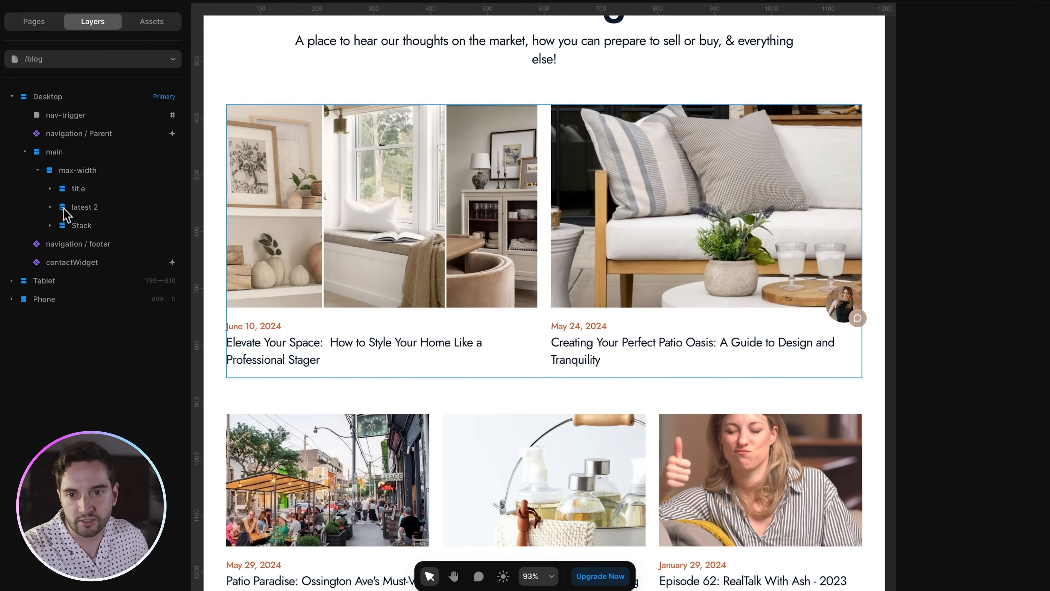
click(84, 206)
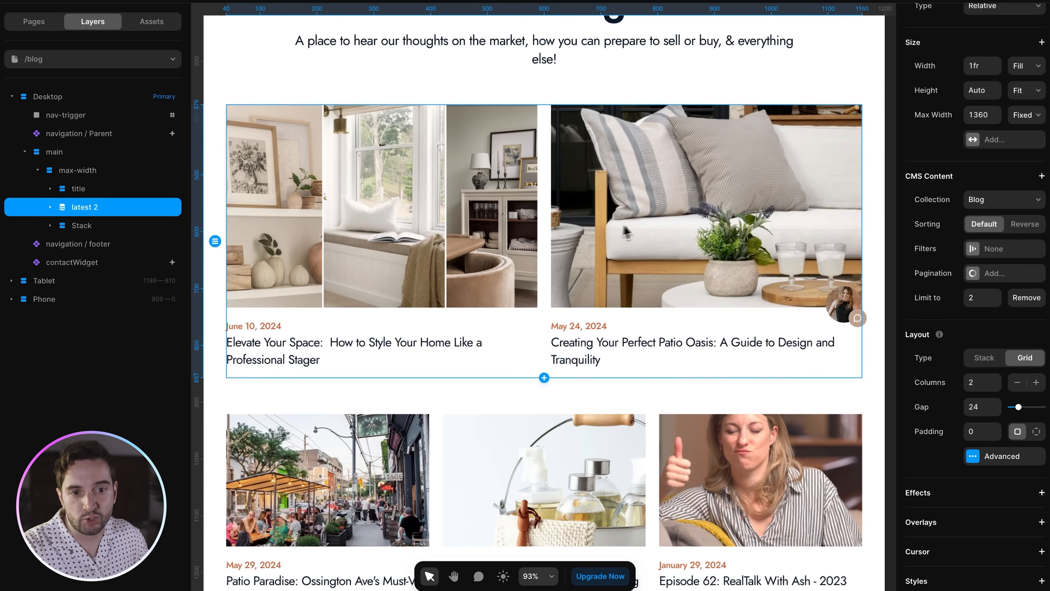
click(972, 205)
click(976, 209)
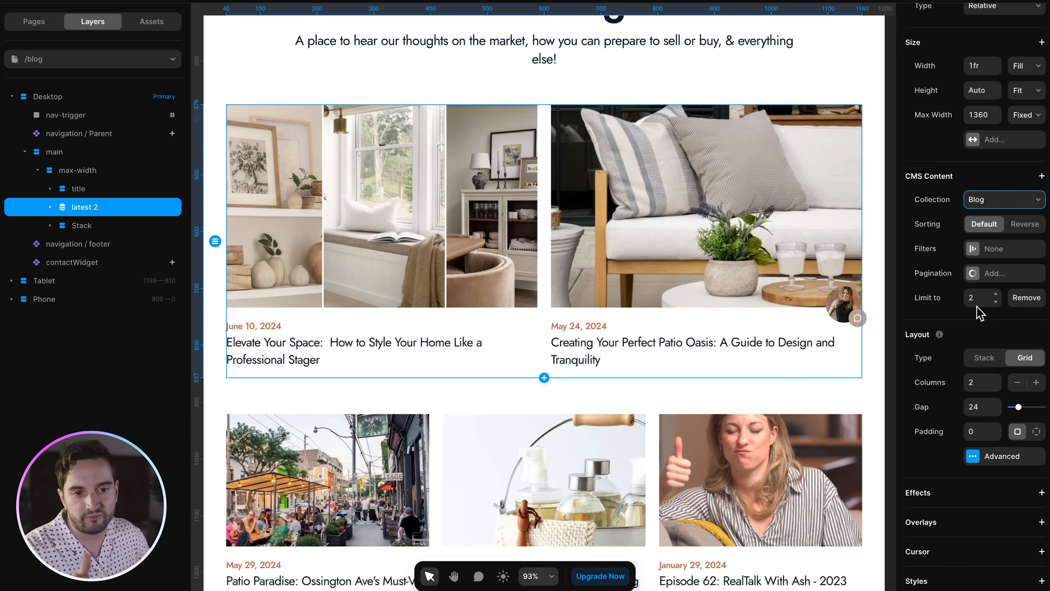
- Inspect the 'all' list's pagination (9 per page, Show more) and its empty Filters
click(51, 225)
click(97, 244)
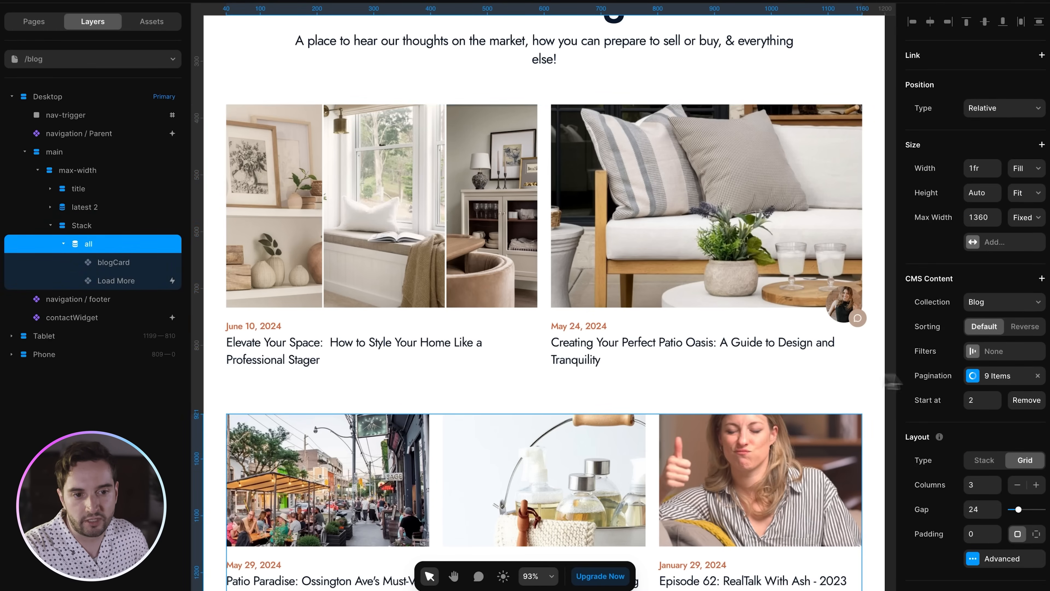
scroll(821, 361, down, 6)
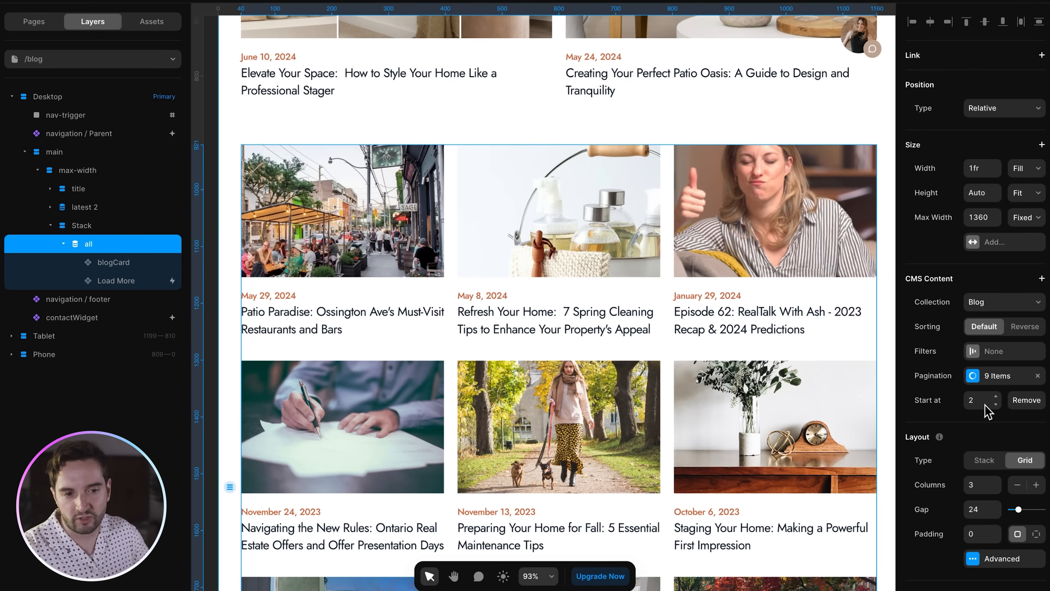
click(987, 384)
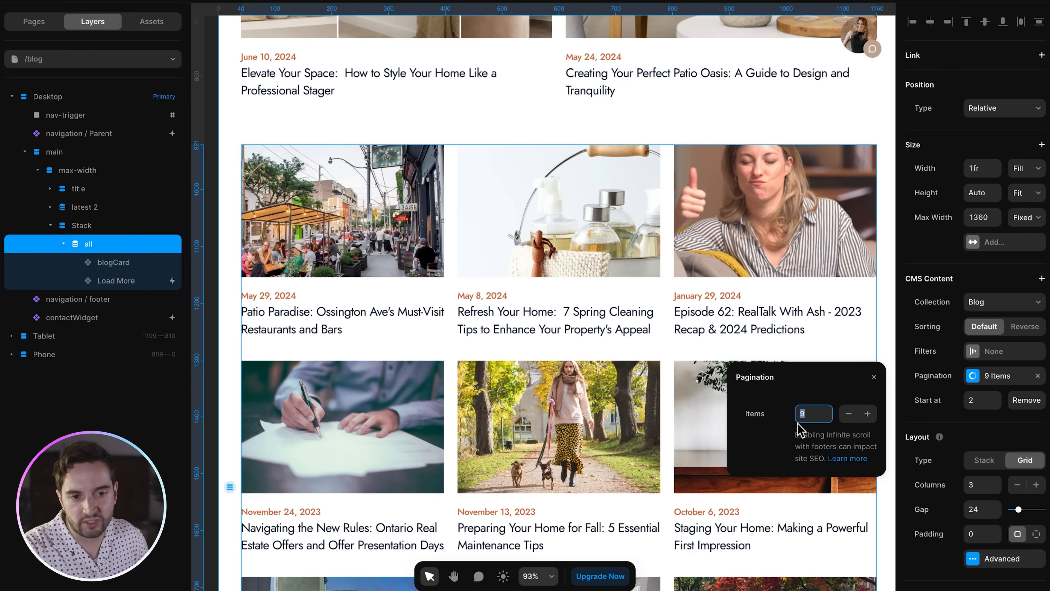
scroll(799, 372, down, 3)
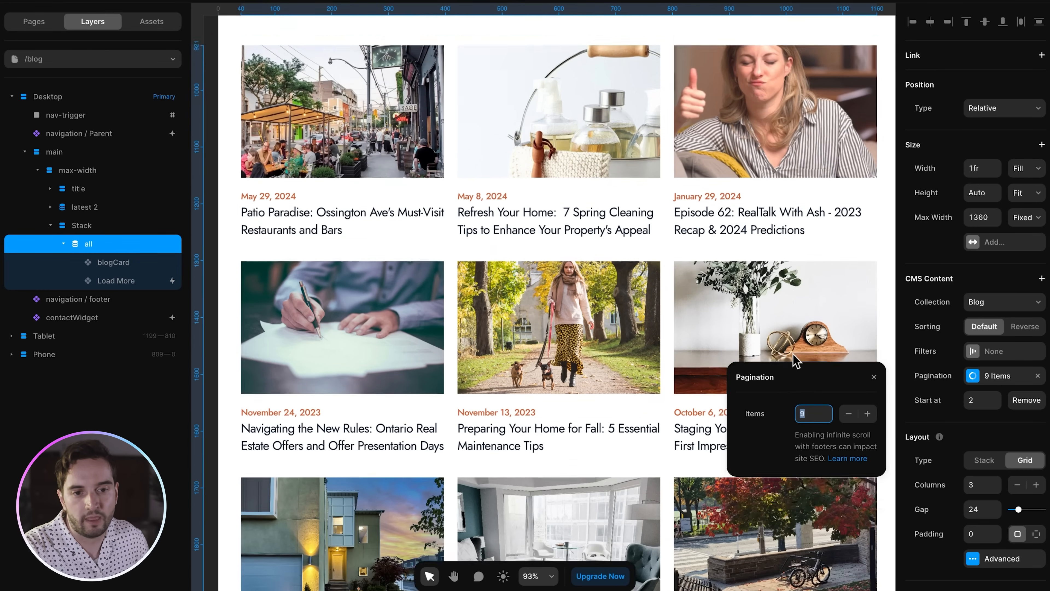
scroll(535, 188, down, 10)
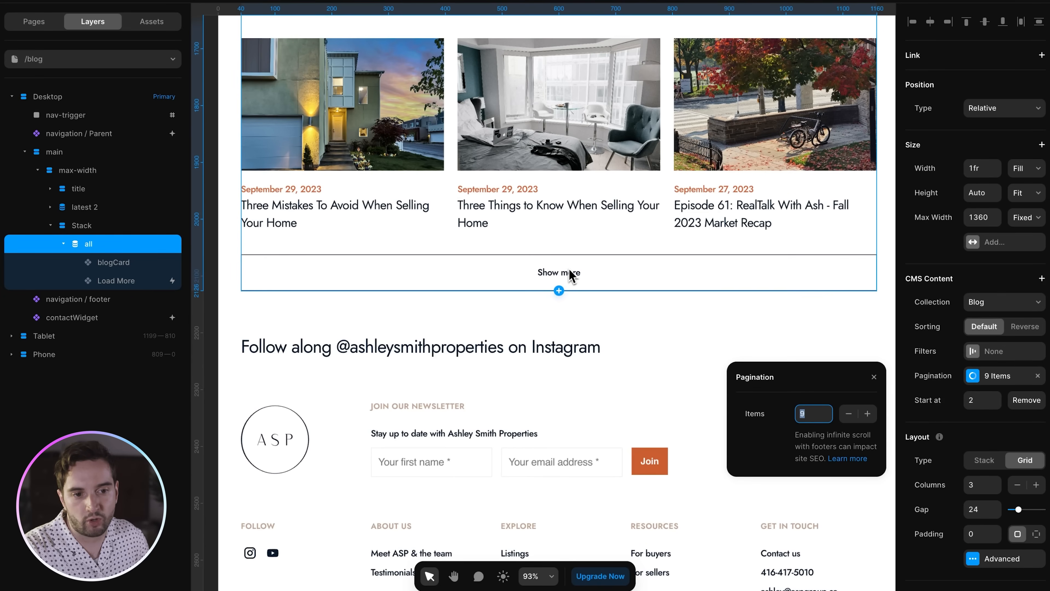
scroll(568, 269, up, 12)
click(987, 353)
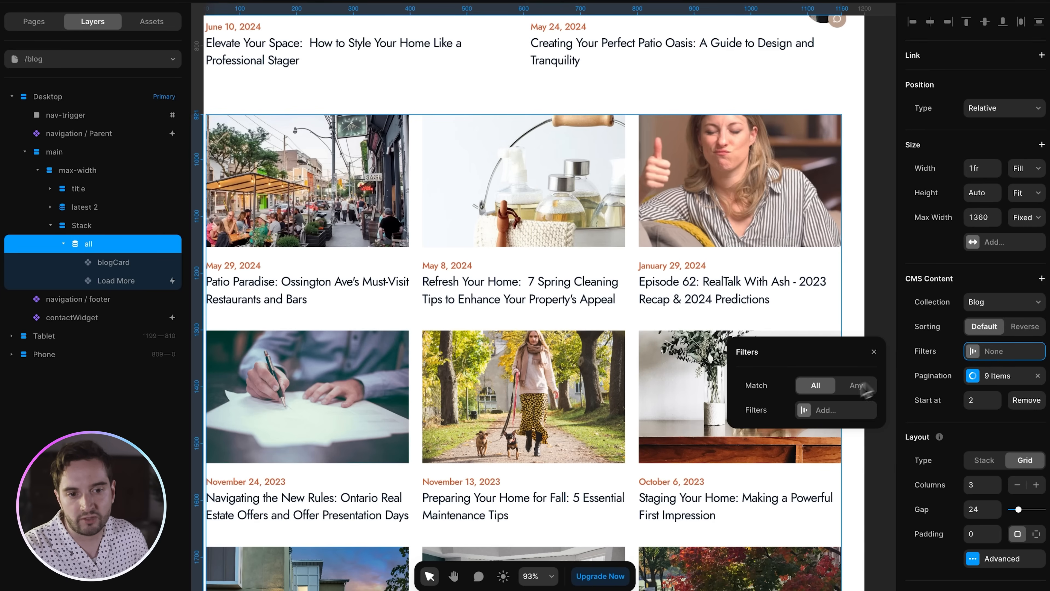
click(992, 351)
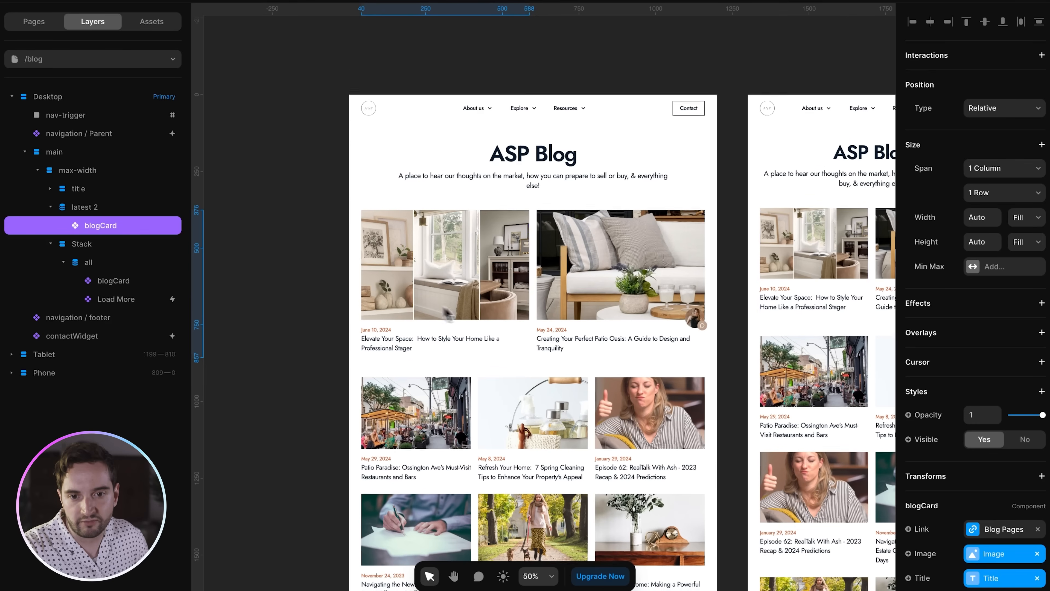
scroll(428, 271, down, 1)
scroll(1017, 447, down, 3)
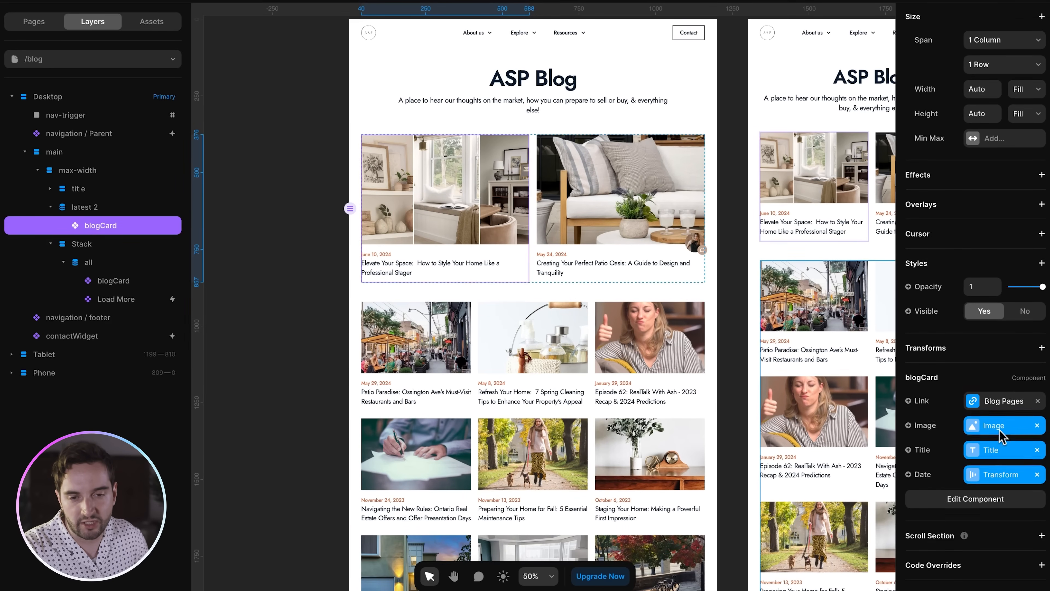
double_click(448, 227)
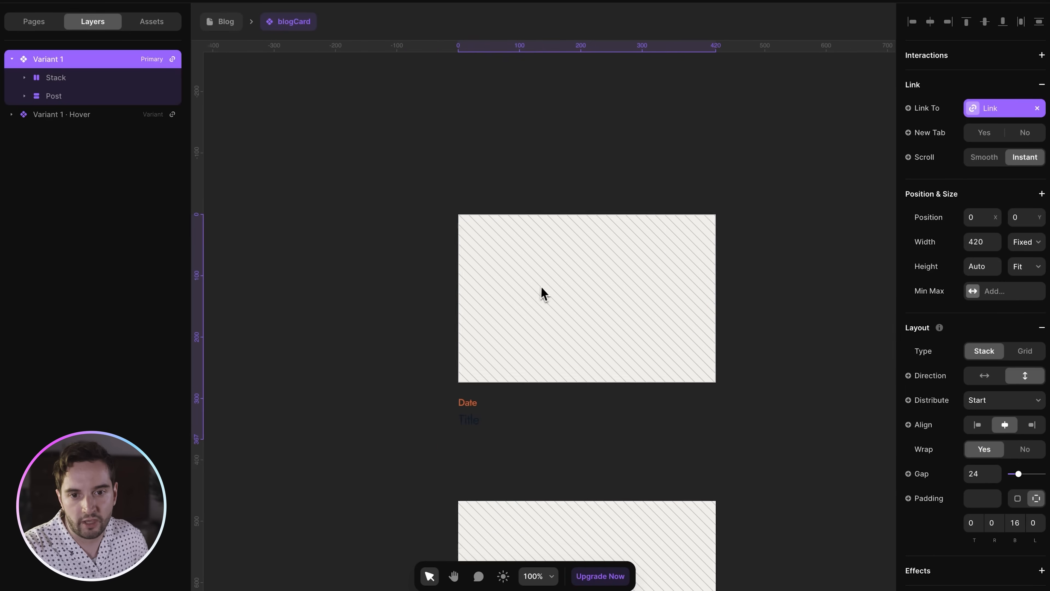
click(25, 78)
click(61, 98)
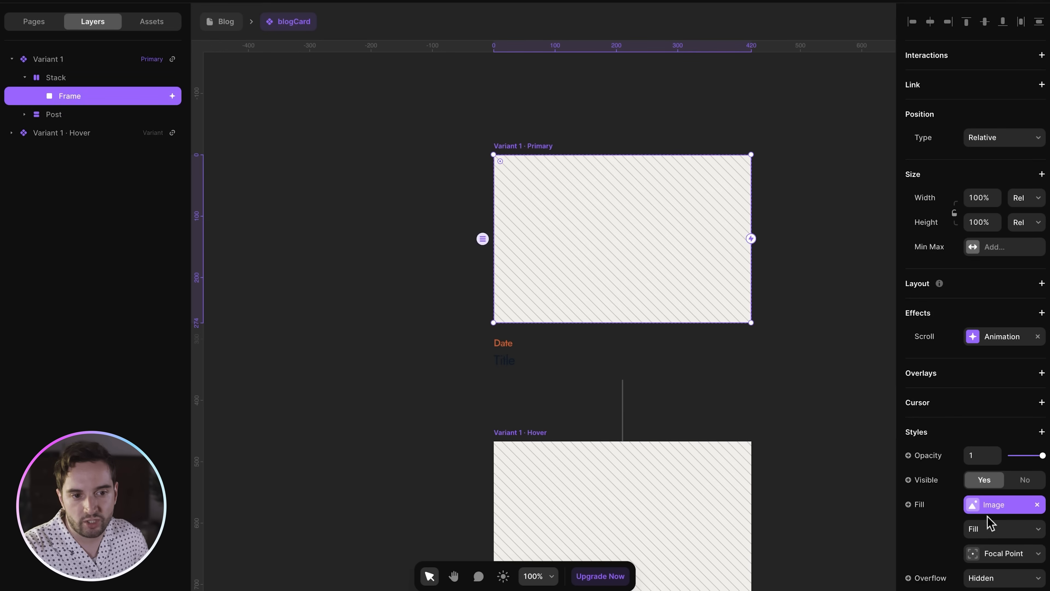
click(24, 114)
click(83, 138)
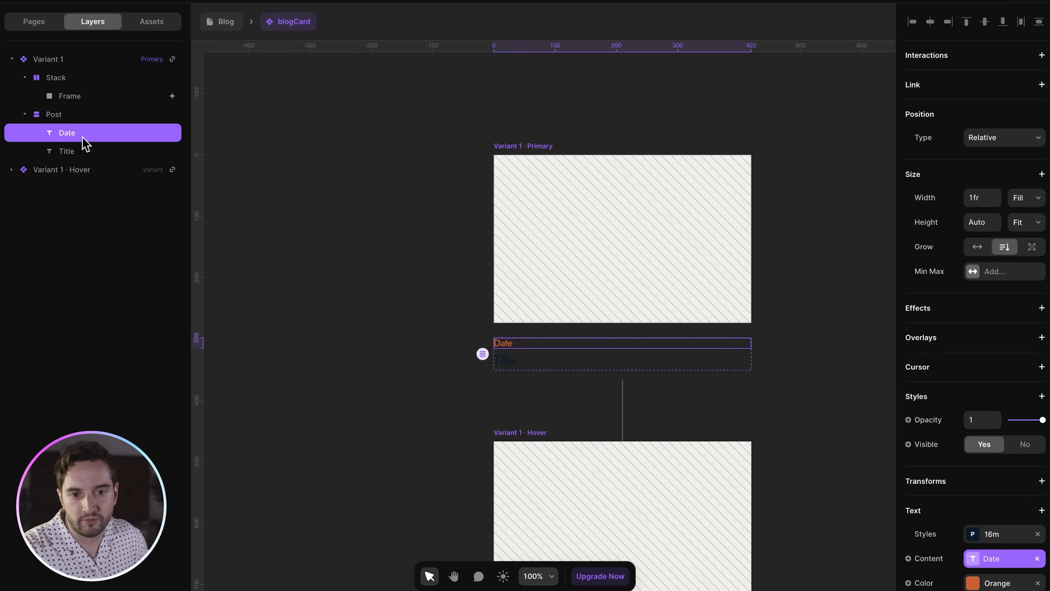
click(86, 155)
click(285, 1)
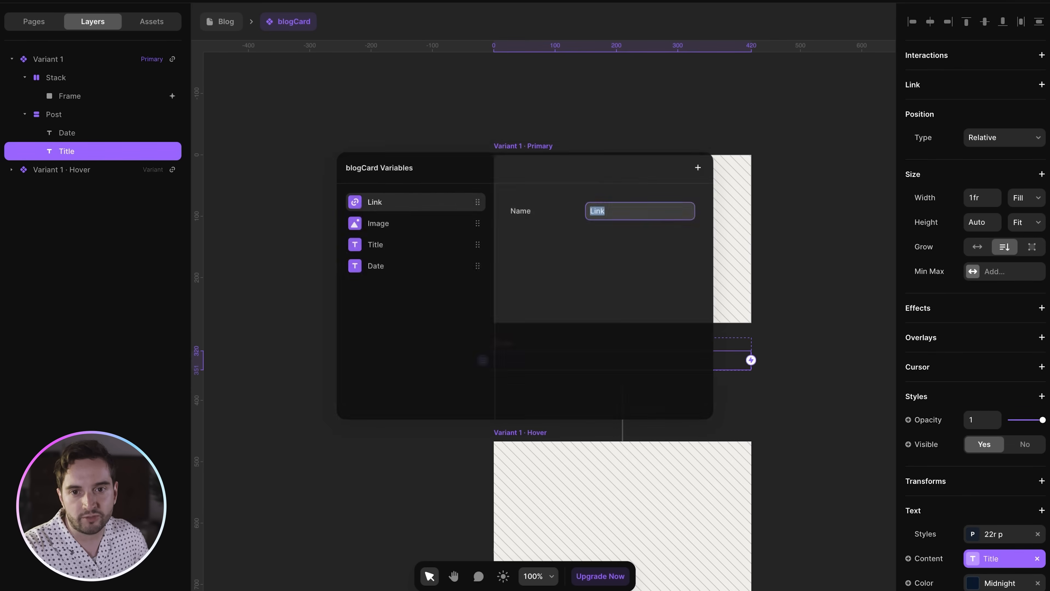
click(282, 70)
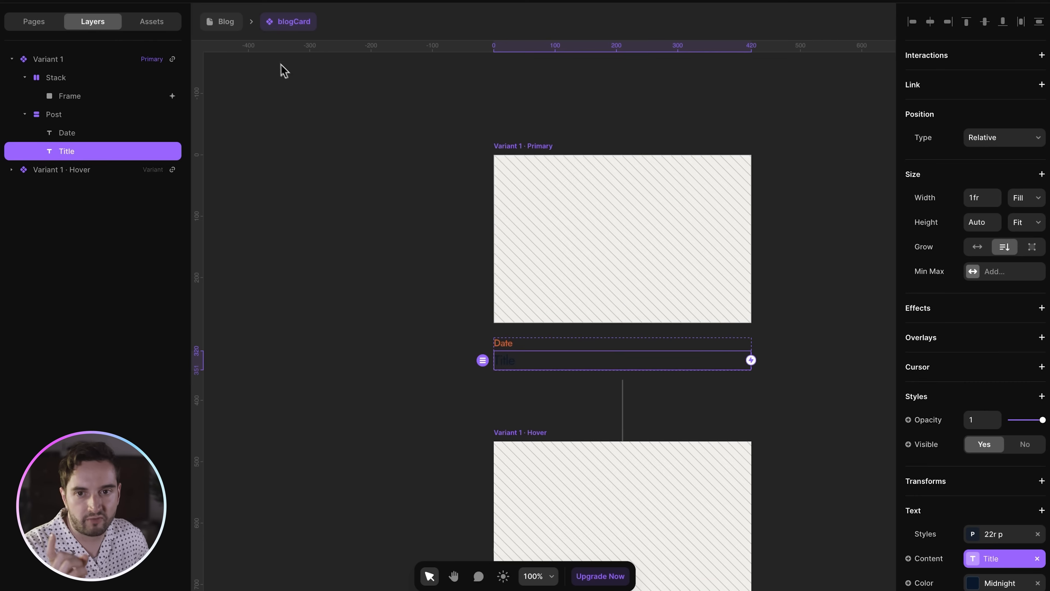
click(247, 32)
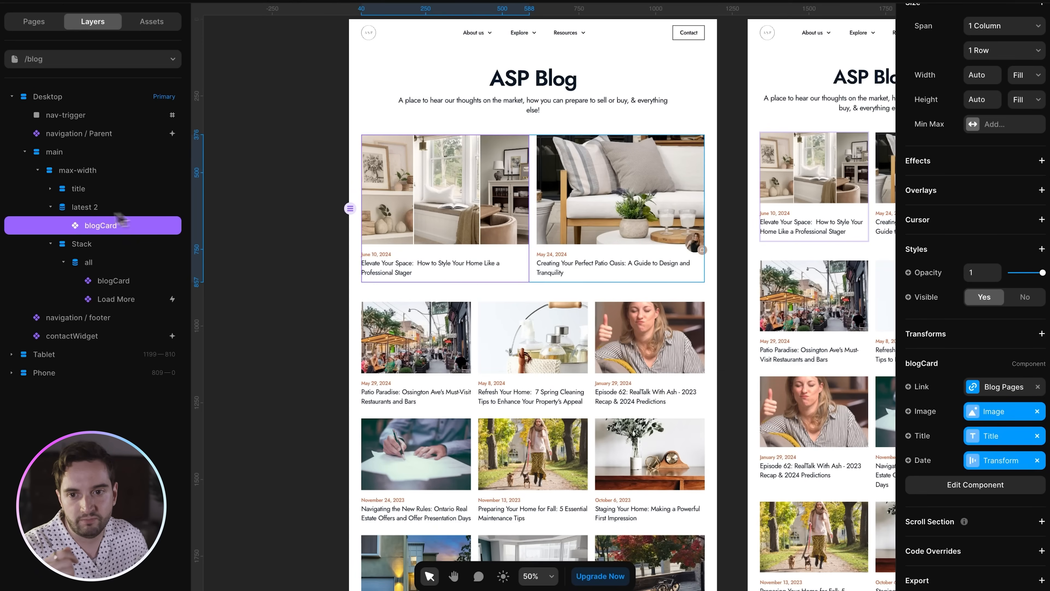
- Link the blogCard inside latest 2 to /blog/:slug, leaving its Image binding unchanged
click(88, 208)
click(96, 225)
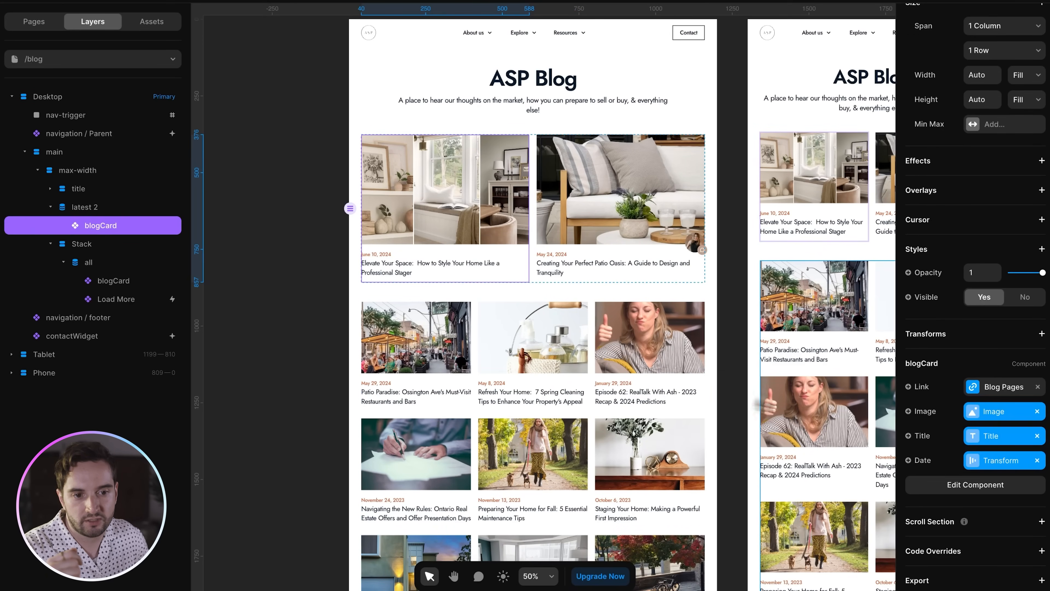
click(925, 412)
click(1008, 404)
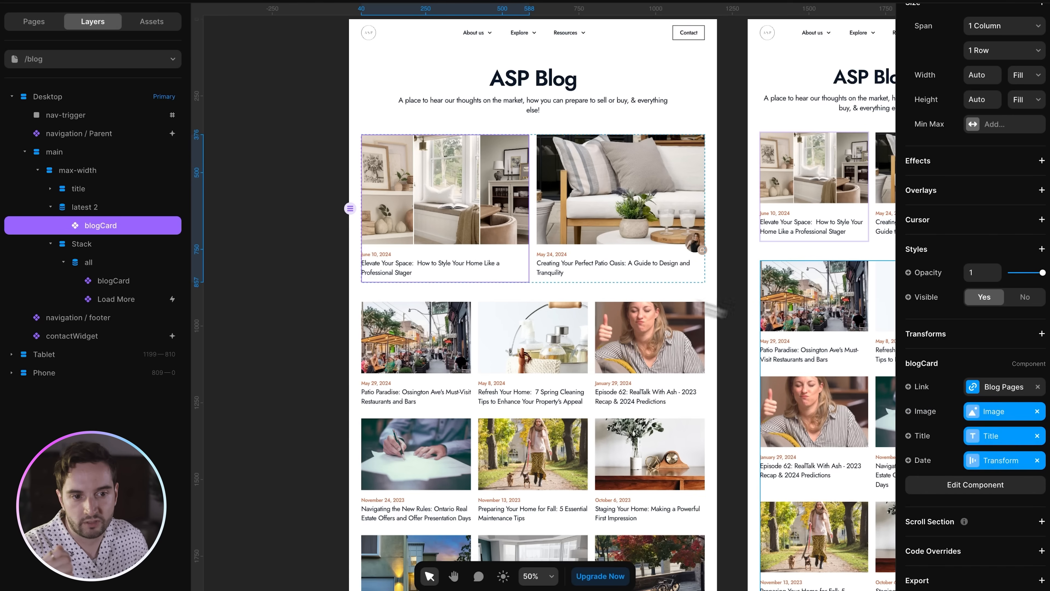
click(987, 388)
click(847, 418)
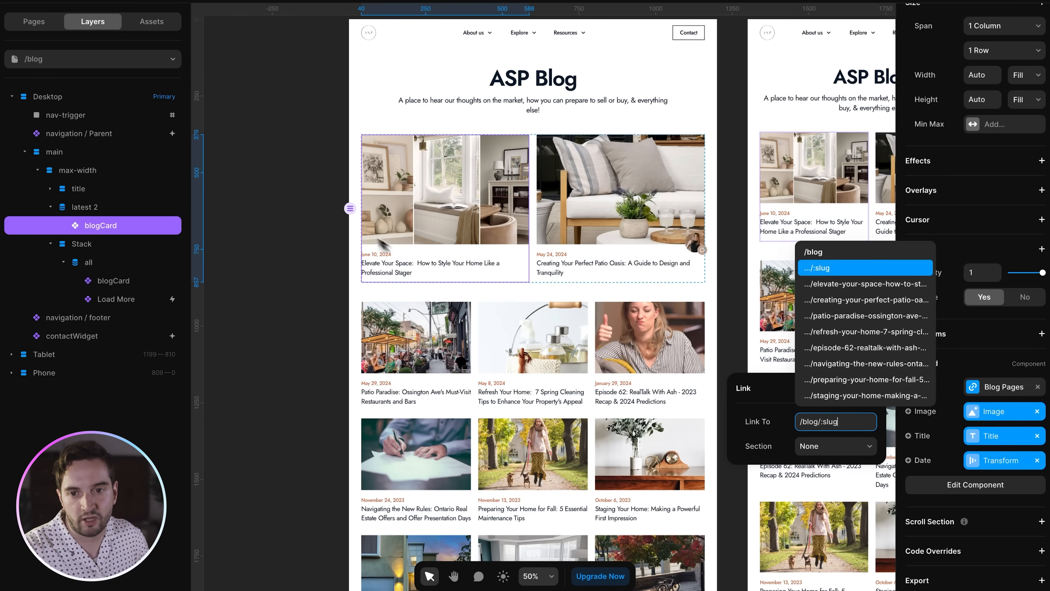
click(304, 207)
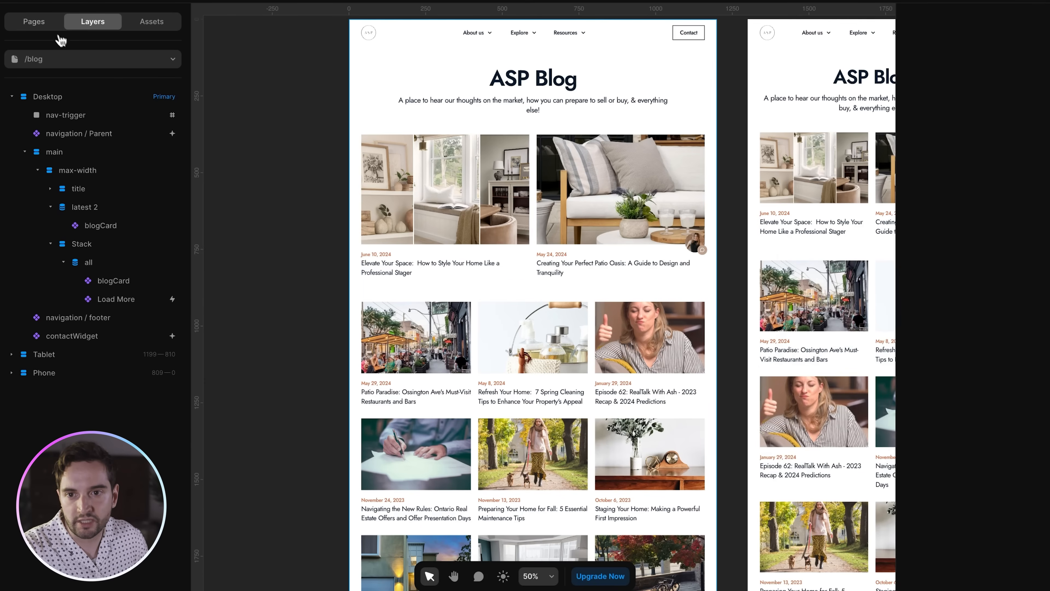
- Open the /blog/:slug template and select its hero image and date text layers
click(55, 23)
click(31, 108)
click(41, 115)
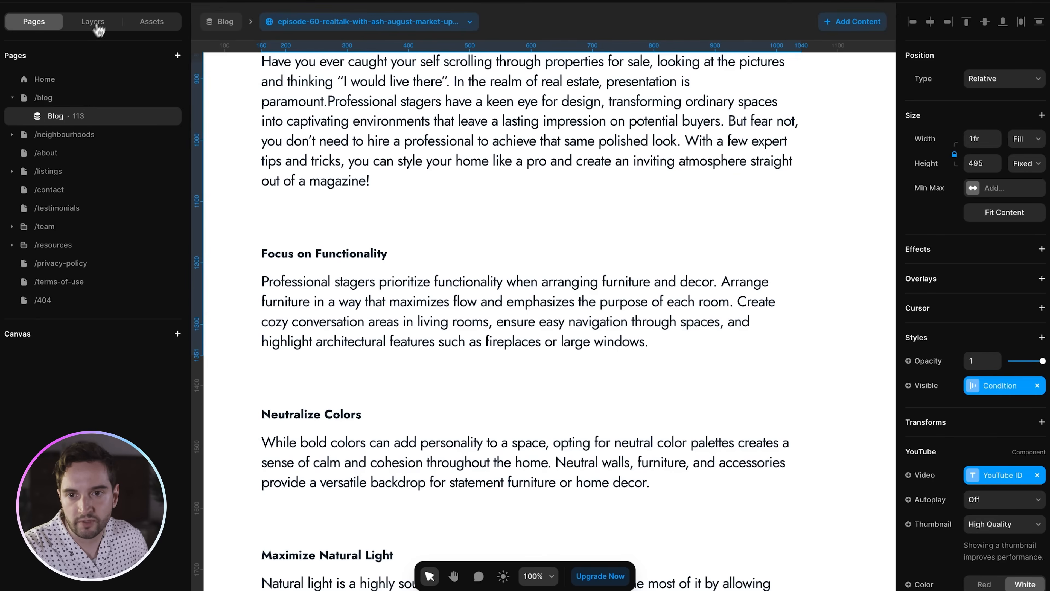
click(93, 21)
key(super+minus)
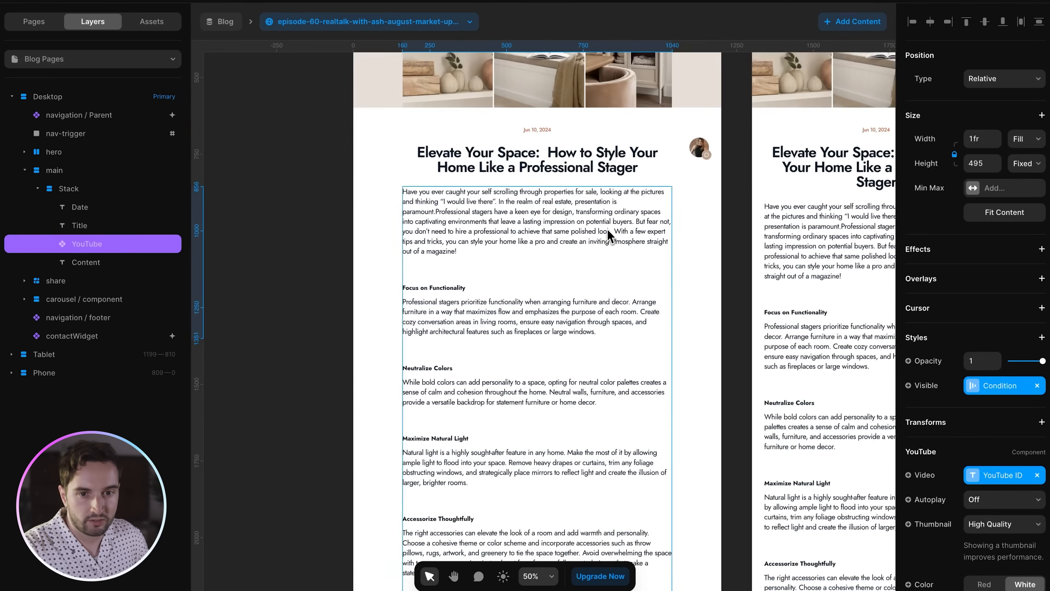
scroll(607, 237, up, 6)
click(304, 238)
key(super+equal)
click(496, 234)
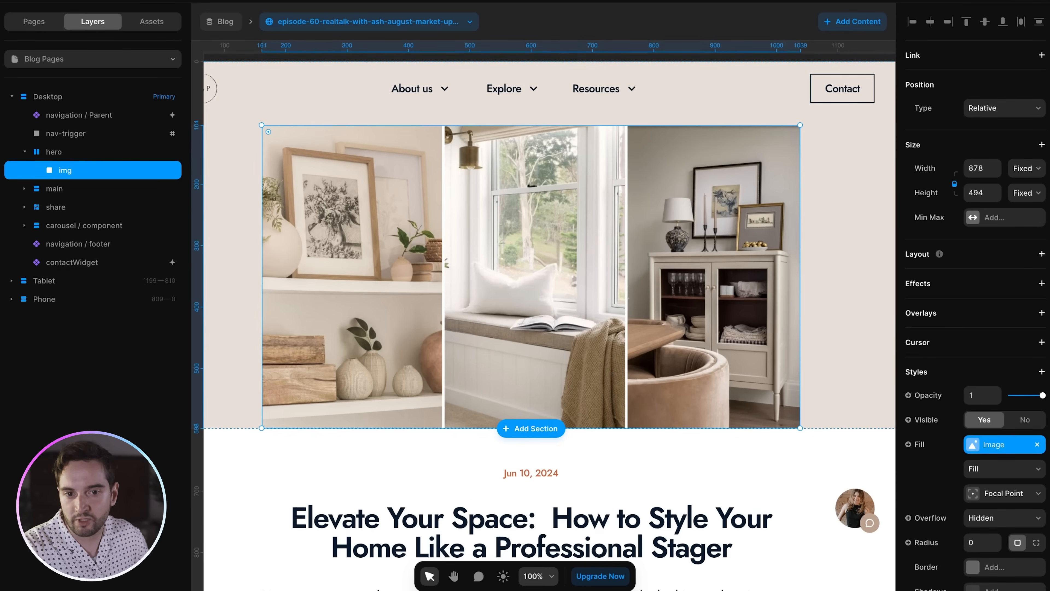
key(super+minus)
click(547, 397)
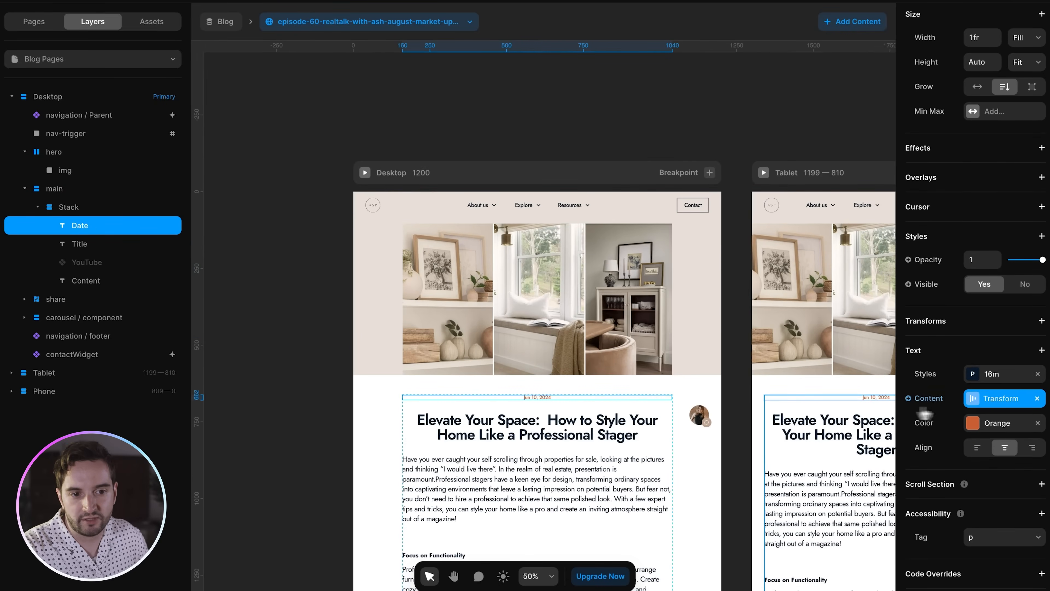
click(978, 405)
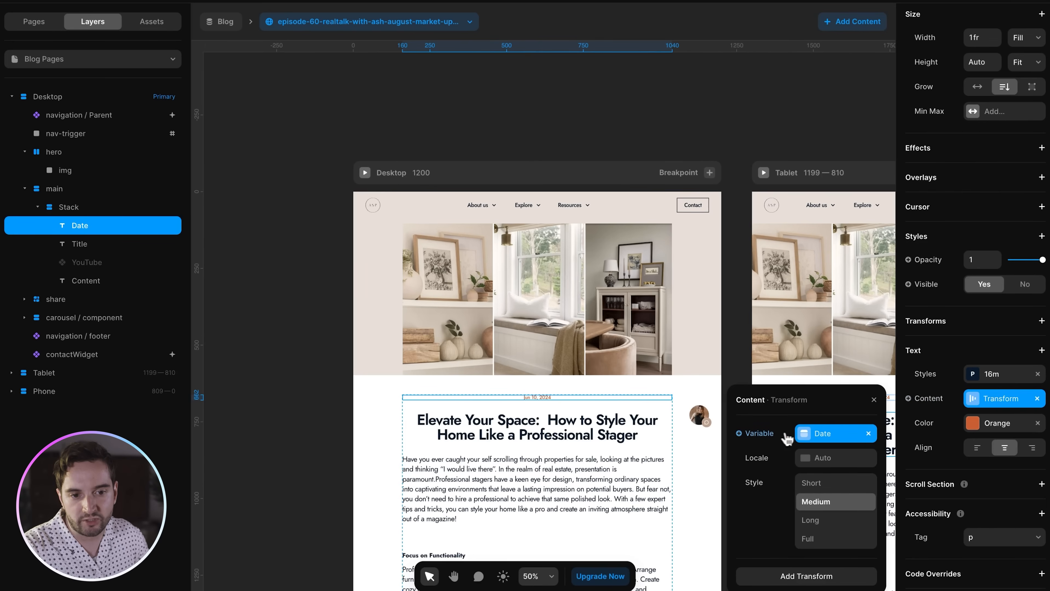
click(823, 433)
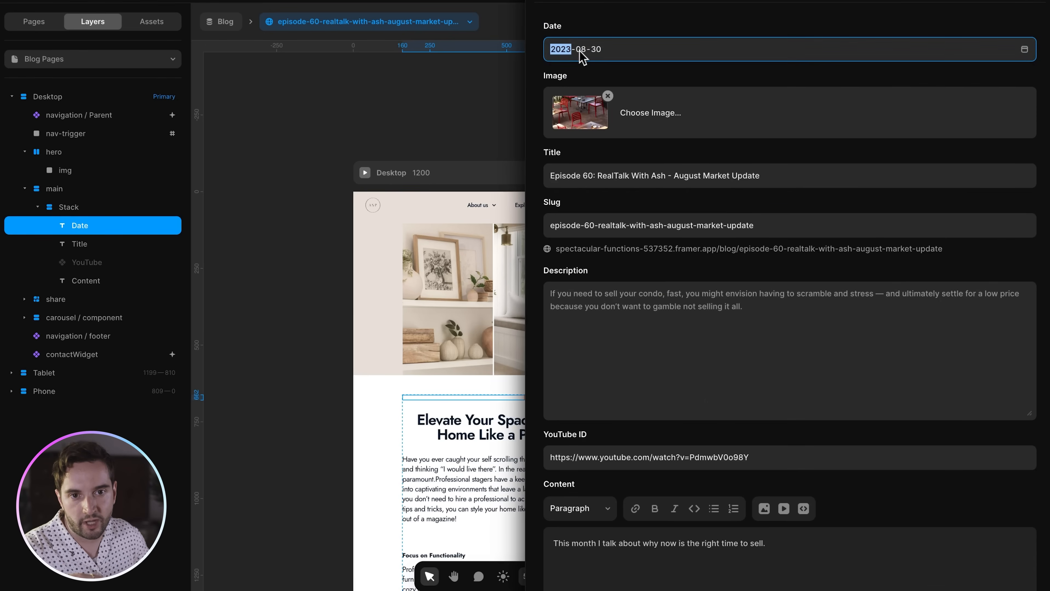
click(506, 83)
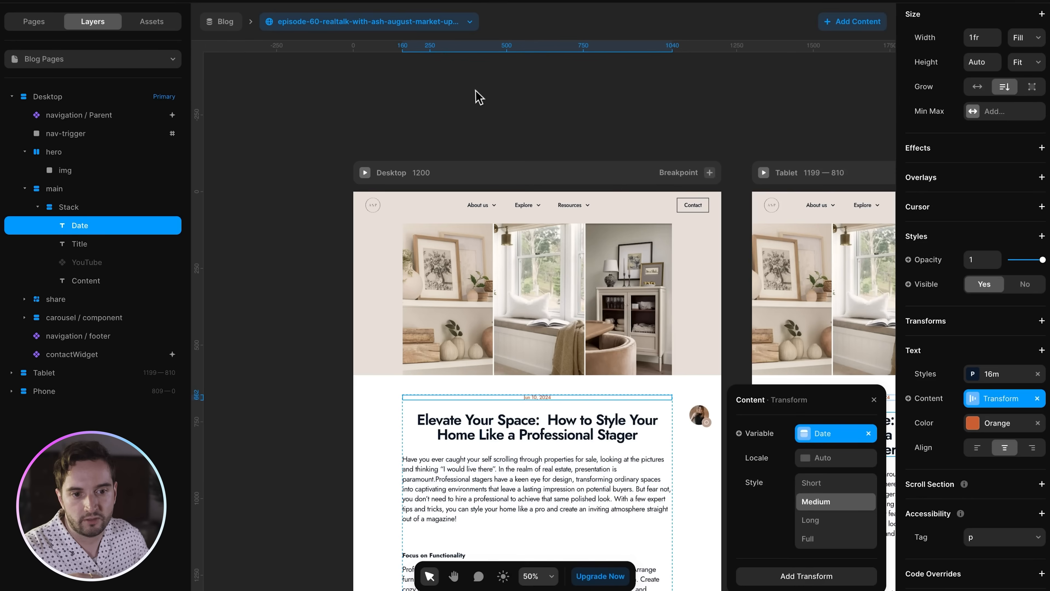
click(831, 485)
key(ctrl+equal)
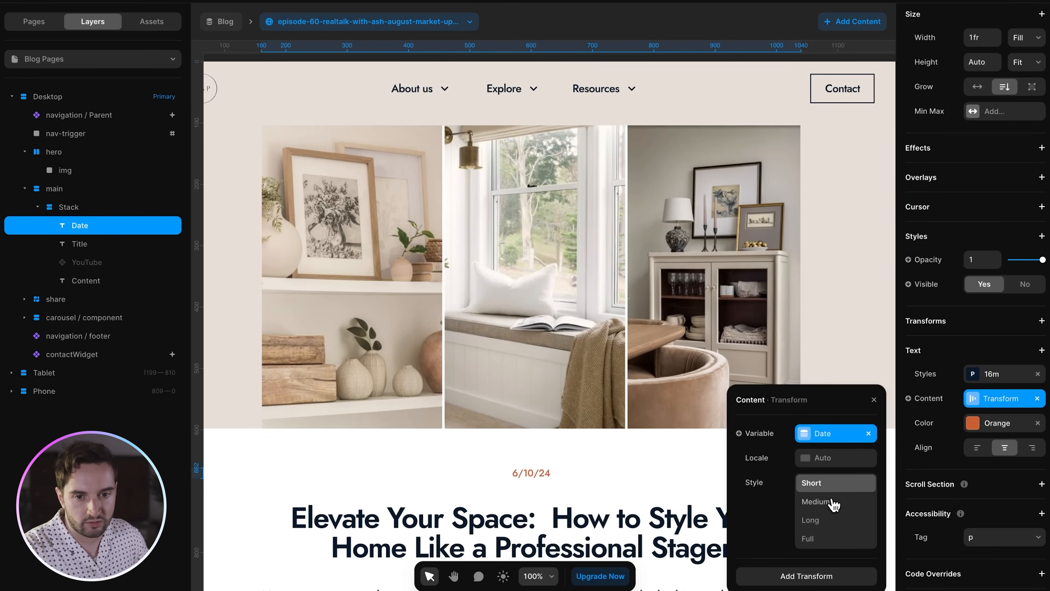
click(830, 501)
click(825, 520)
click(825, 538)
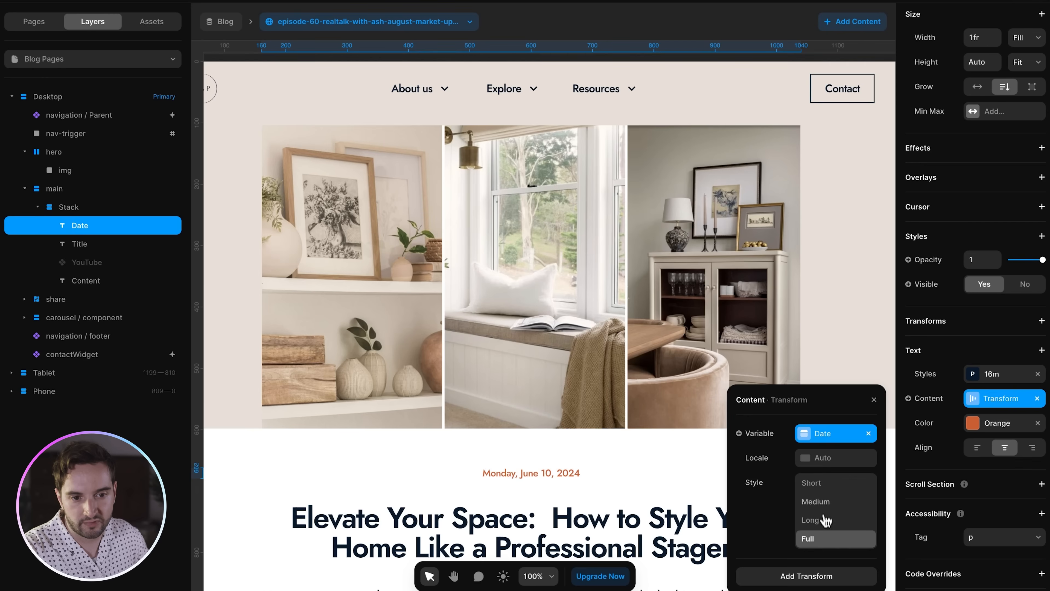
click(825, 501)
scroll(635, 412, down, 3)
scroll(791, 308, right, 5)
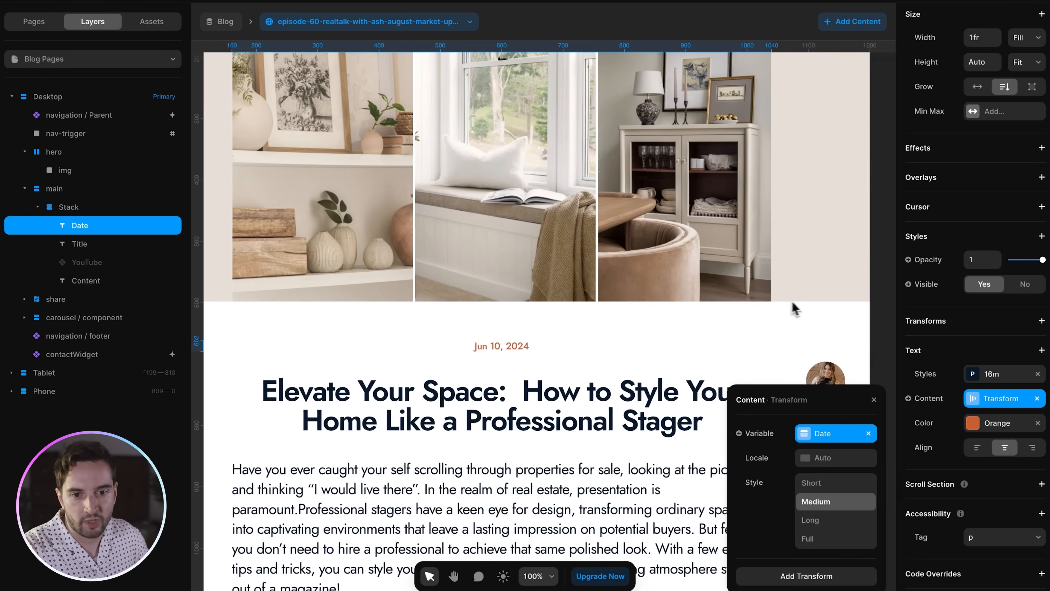
click(734, 330)
scroll(731, 333, left, 2)
click(670, 341)
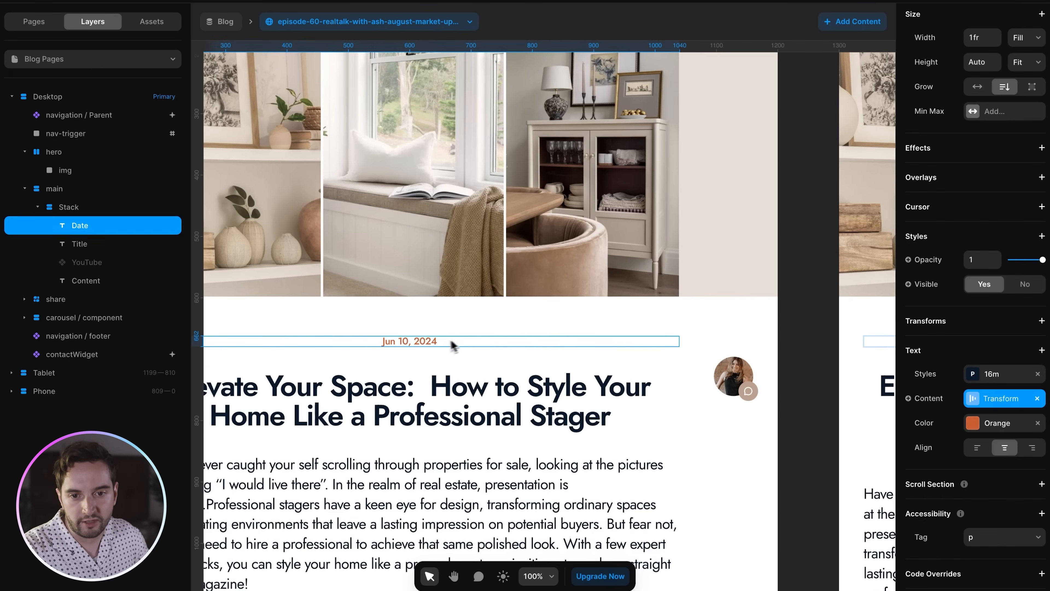
click(1003, 398)
click(823, 569)
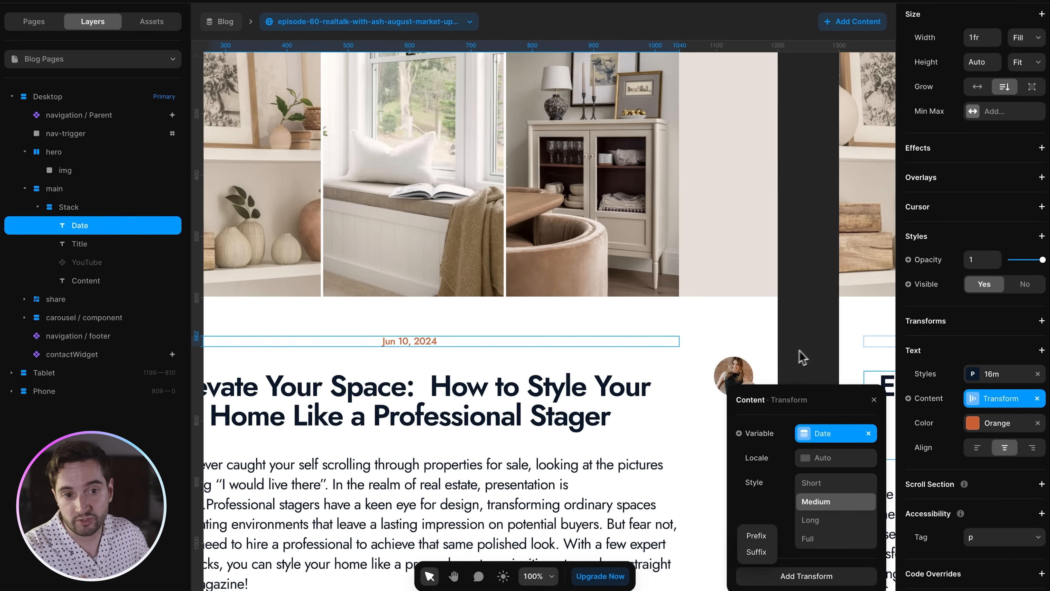
click(808, 337)
key(super+minus)
click(559, 360)
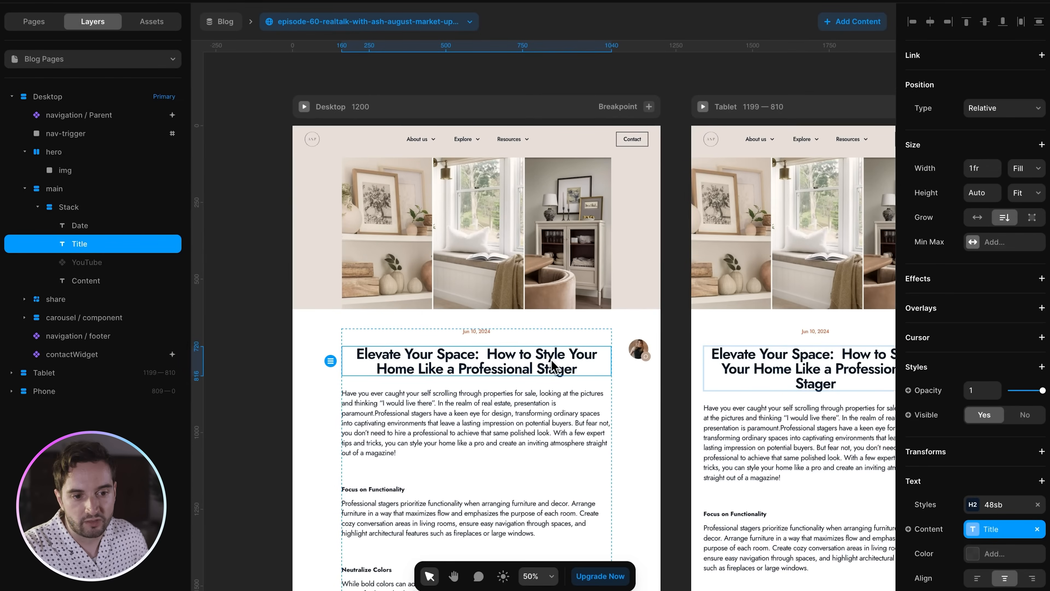
scroll(557, 366, down, 3)
- Select the Content block and the You may also like carousel Stack beneath the article
click(452, 318)
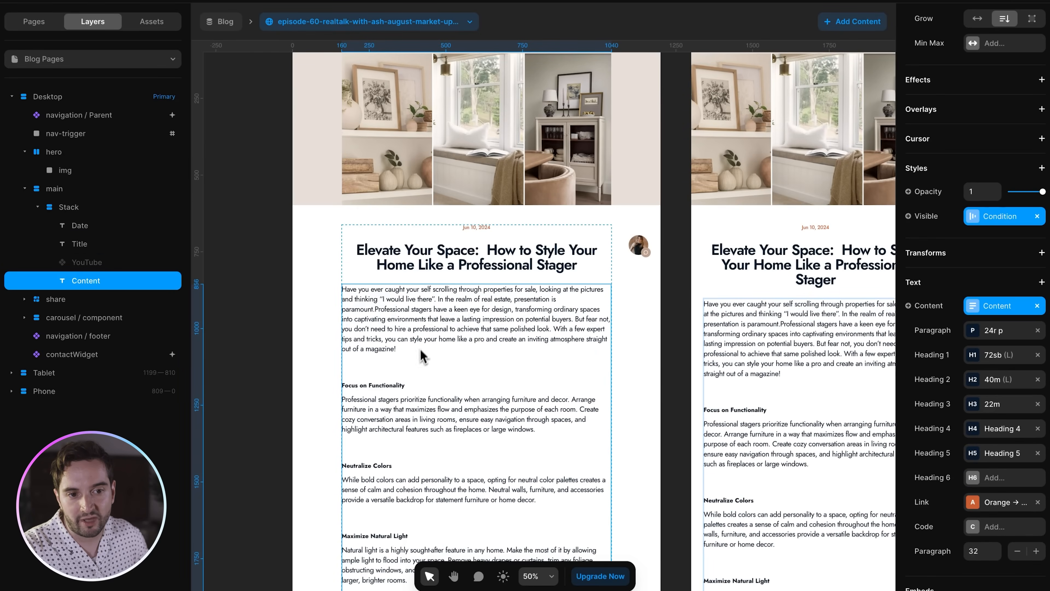
scroll(597, 346, left, 2)
scroll(596, 347, down, 1)
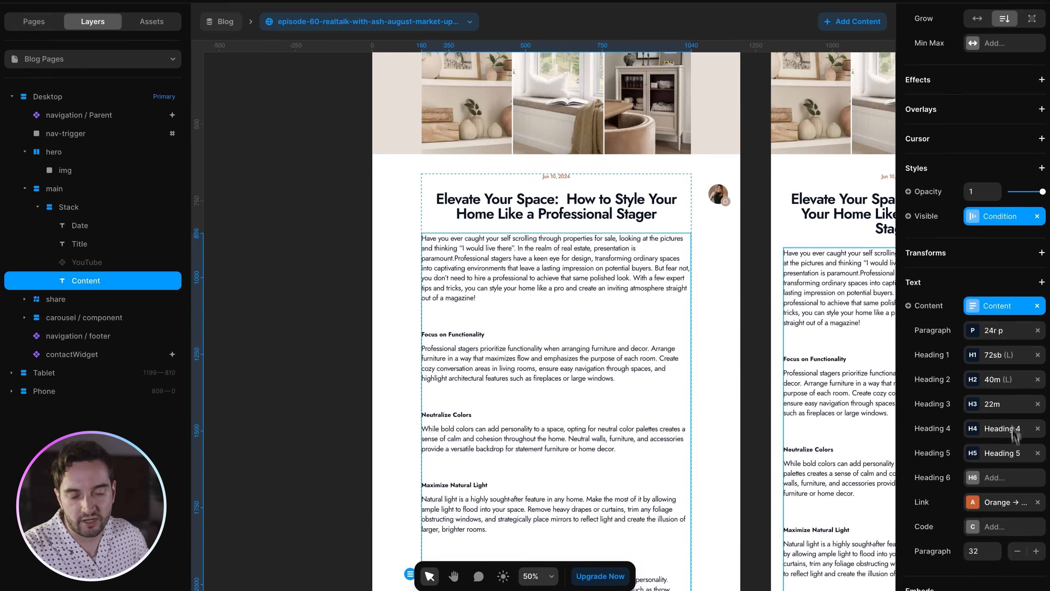
scroll(552, 242, down, 20)
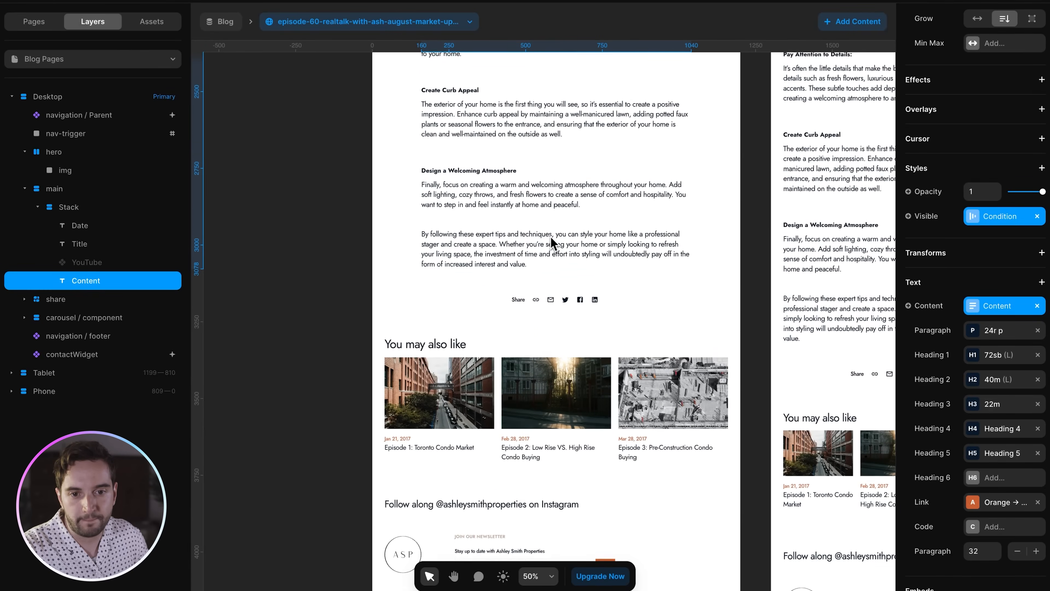
click(502, 349)
scroll(502, 349, up, 5)
scroll(503, 349, up, 2)
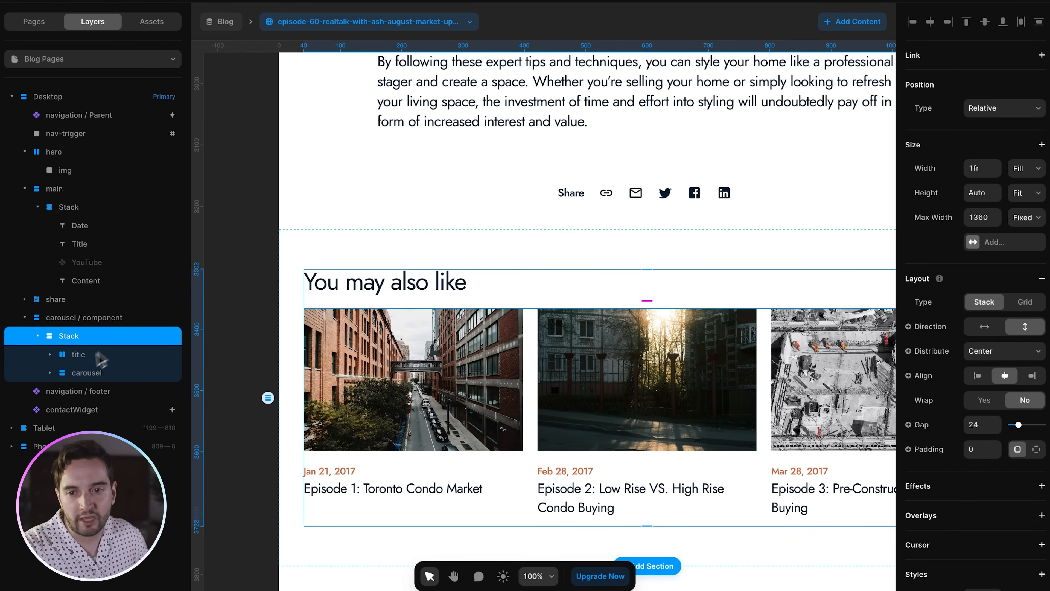
click(51, 373)
click(82, 390)
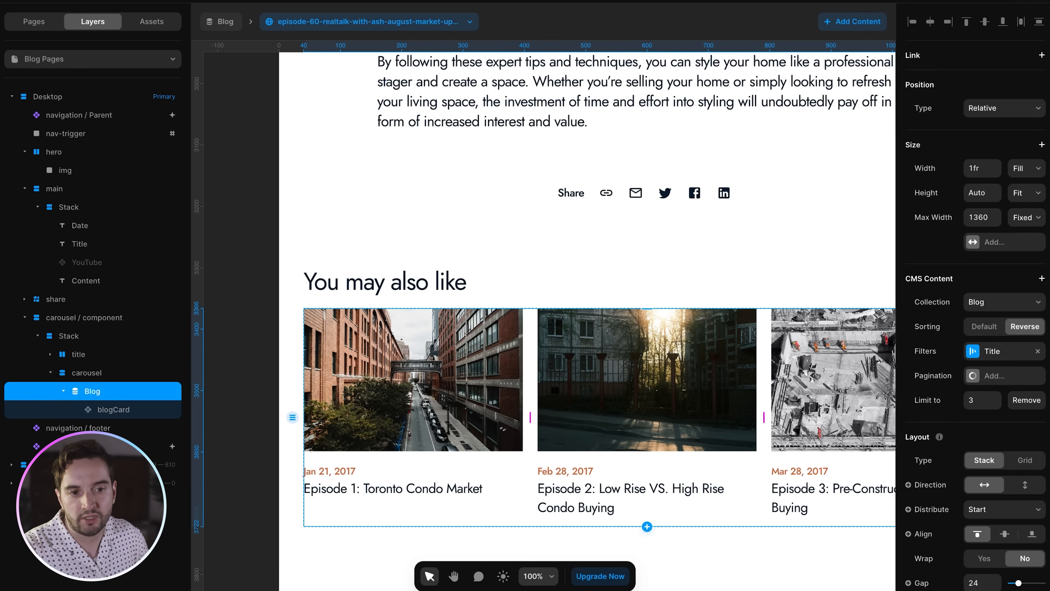
click(985, 357)
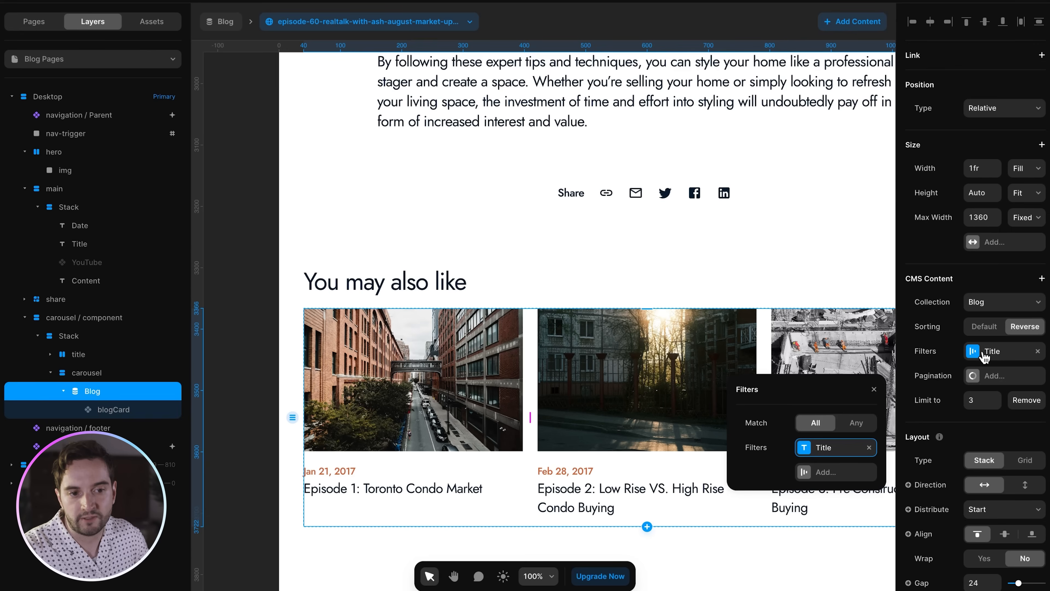
click(814, 448)
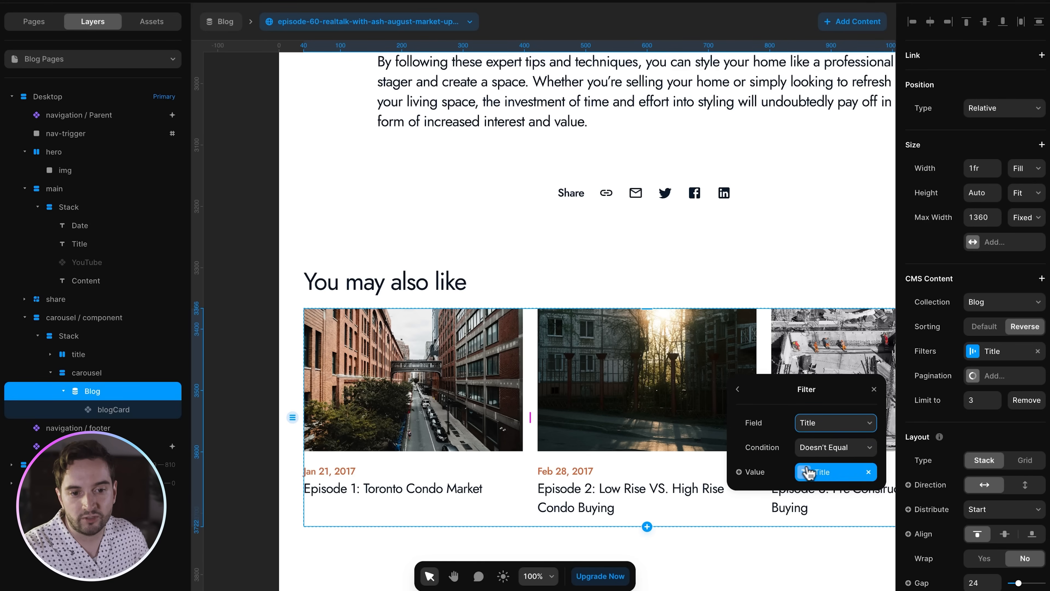
click(807, 471)
mouse_move(785, 493)
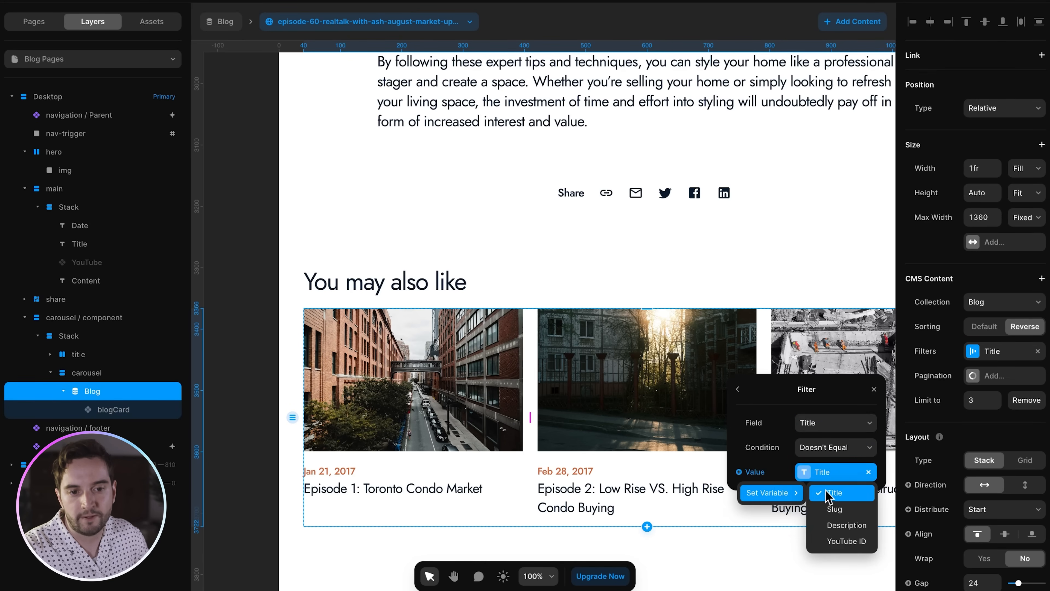
click(268, 297)
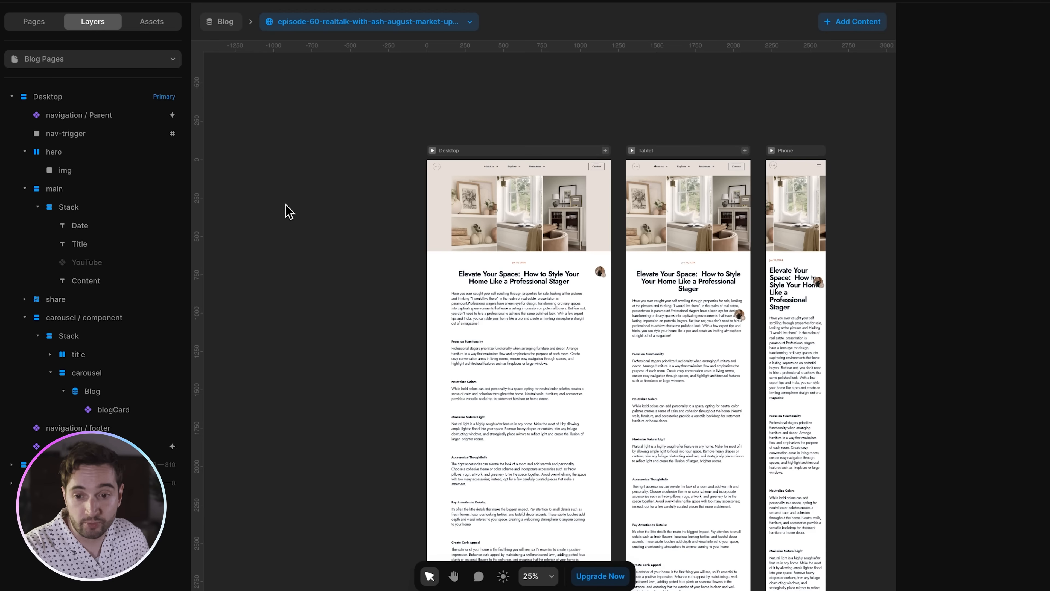
- Review the Blog collection's Image, Title, Slug, Description, YouTube ID and Content field settings
click(207, 14)
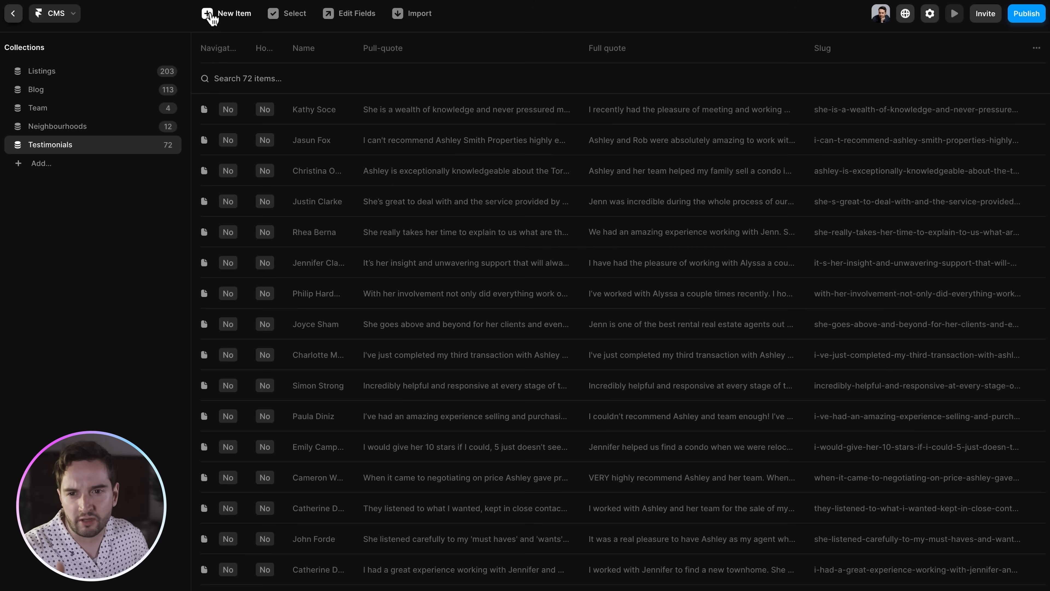
click(65, 90)
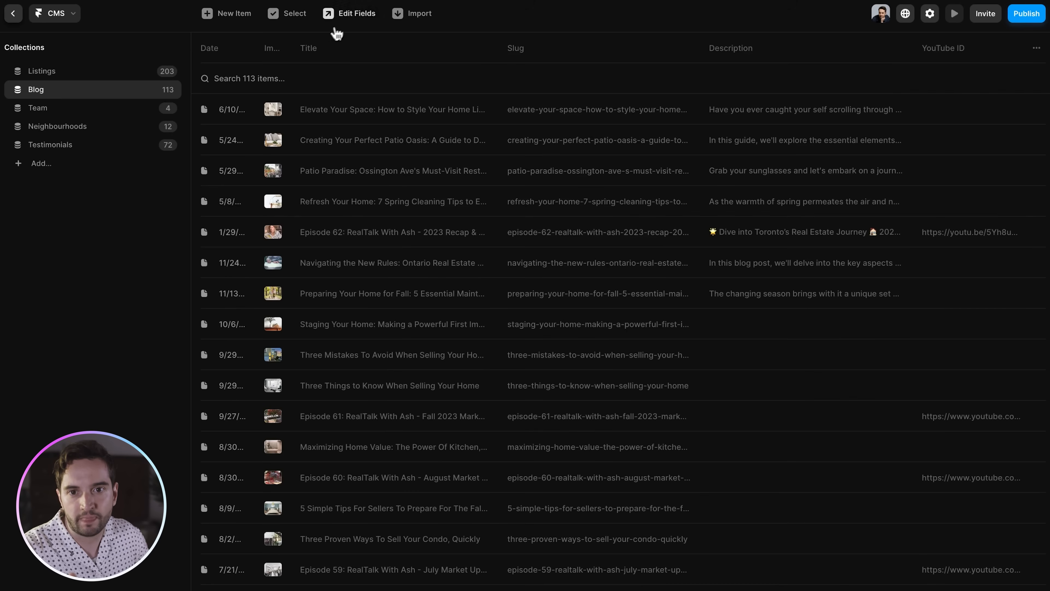
click(345, 21)
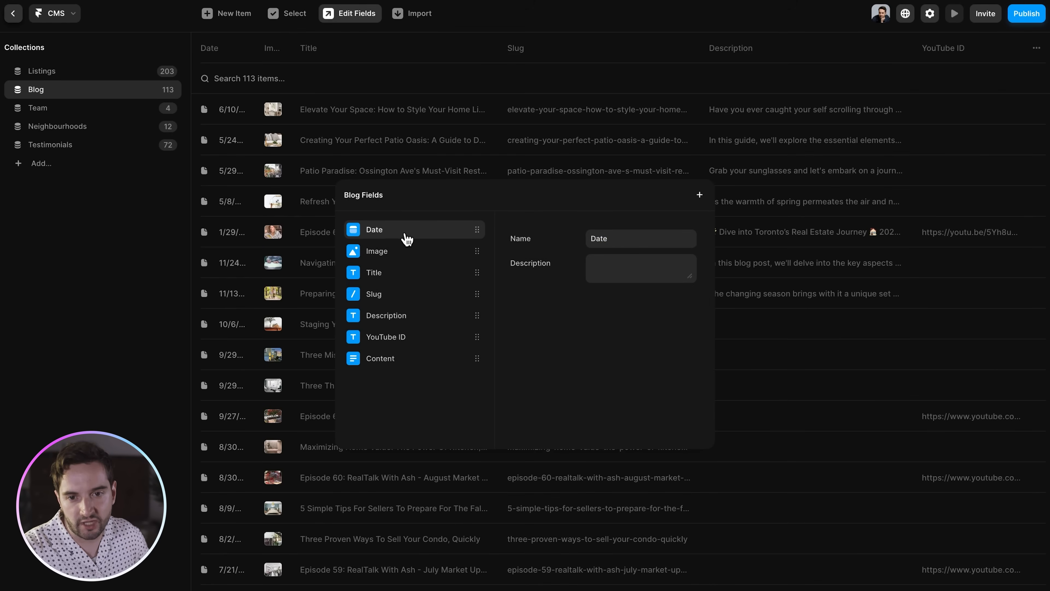
click(402, 252)
click(401, 273)
click(399, 294)
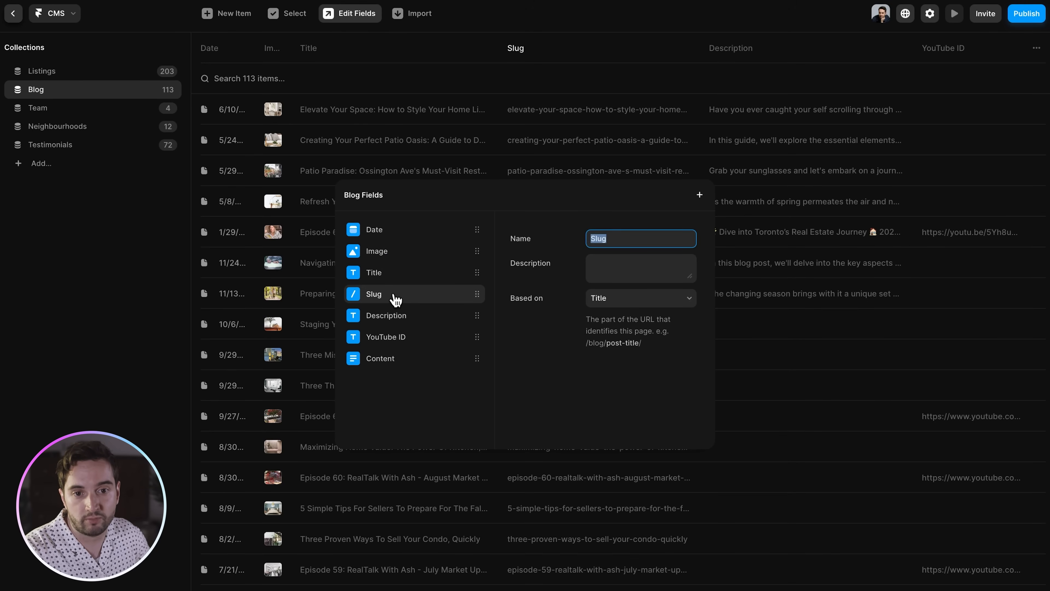
click(407, 317)
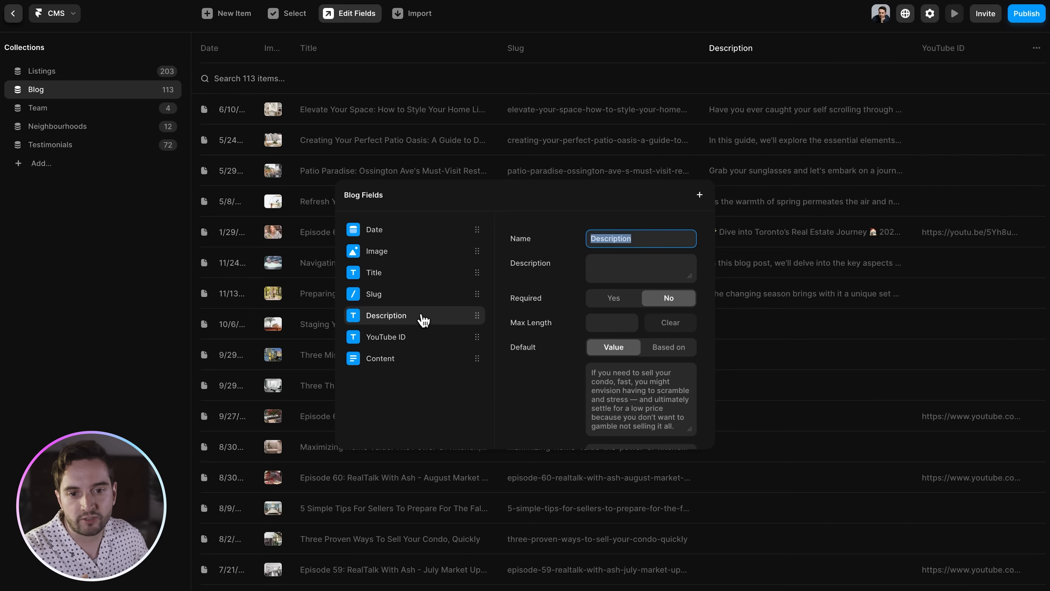
click(422, 338)
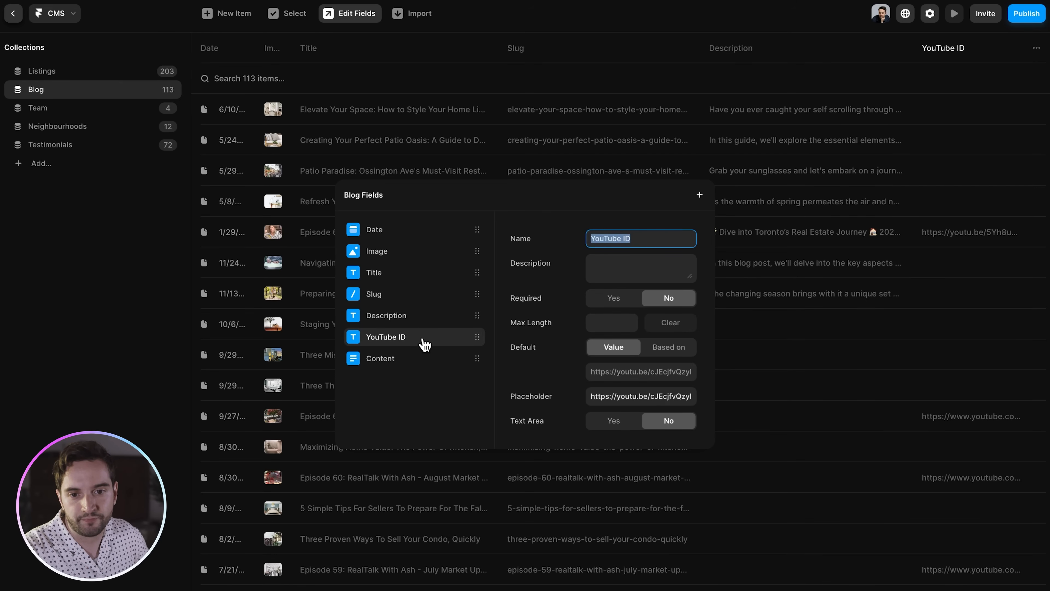
click(412, 358)
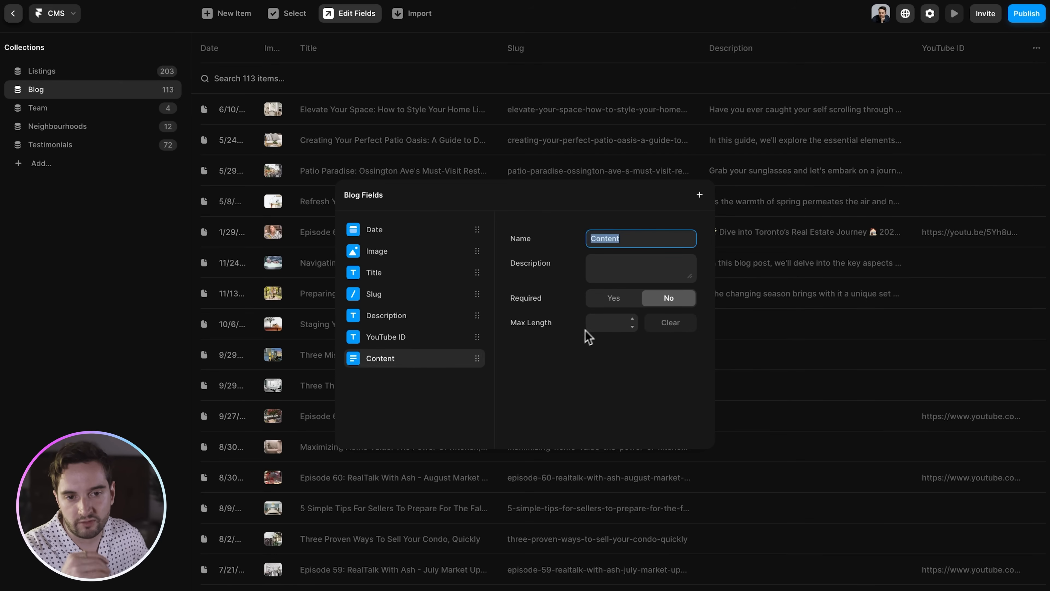
click(405, 339)
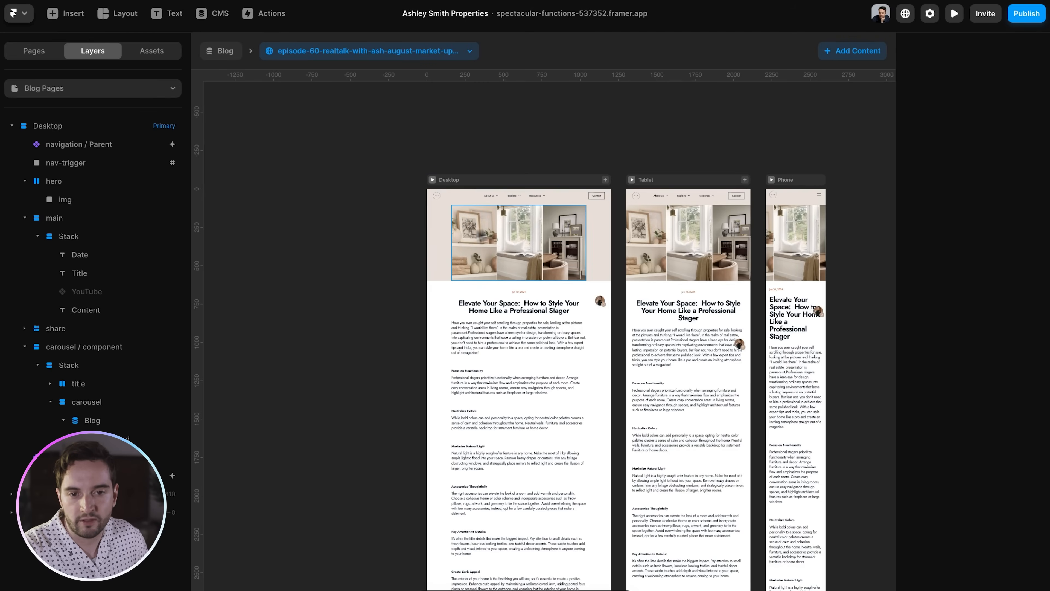
- Open the /blog listing page
click(35, 52)
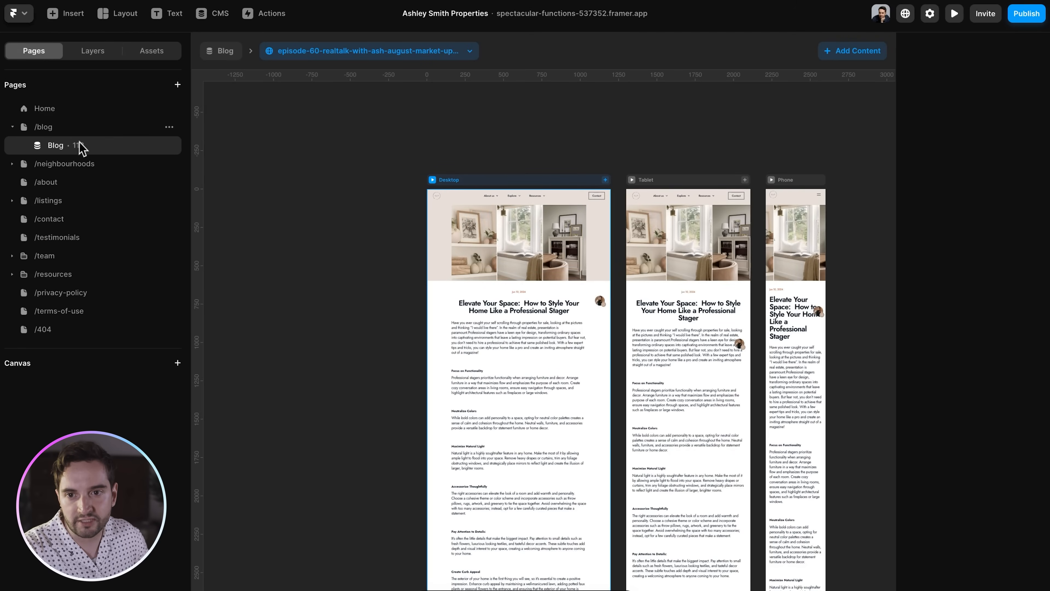
click(85, 127)
click(94, 53)
scroll(640, 395, up, 5)
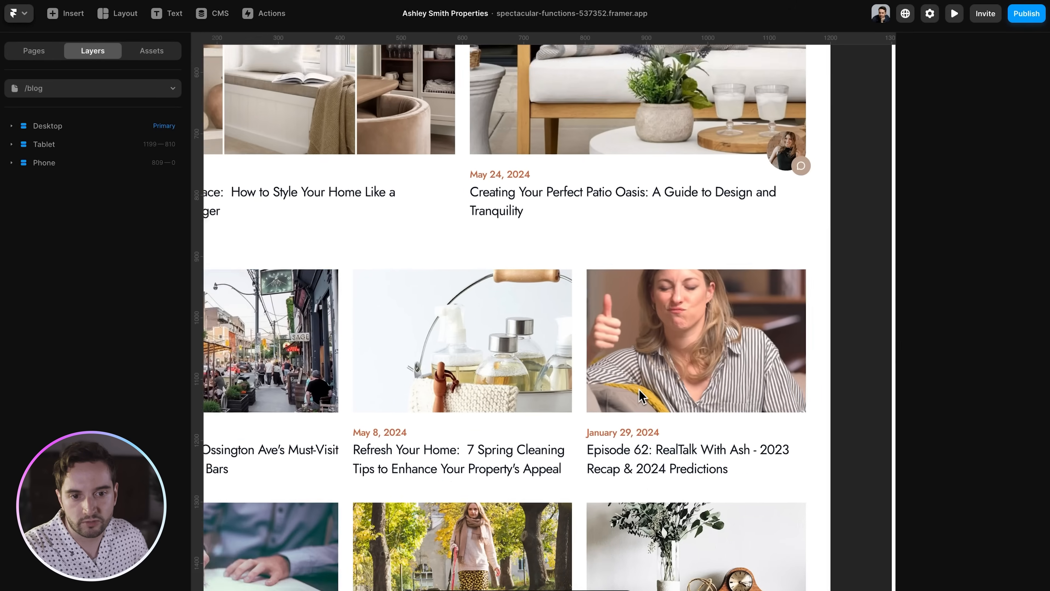
scroll(640, 395, down, 1)
scroll(641, 395, right, 1)
- Check the youtu.be link in the Episode 62 CMS entry's YouTube ID, then close the CMS
click(223, 15)
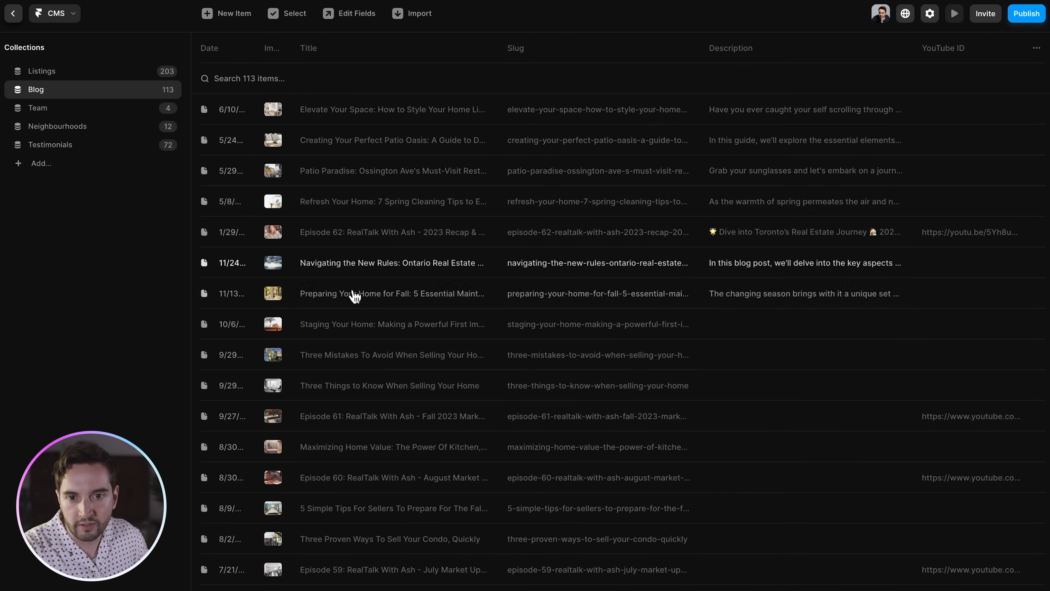
click(348, 235)
scroll(654, 305, down, 3)
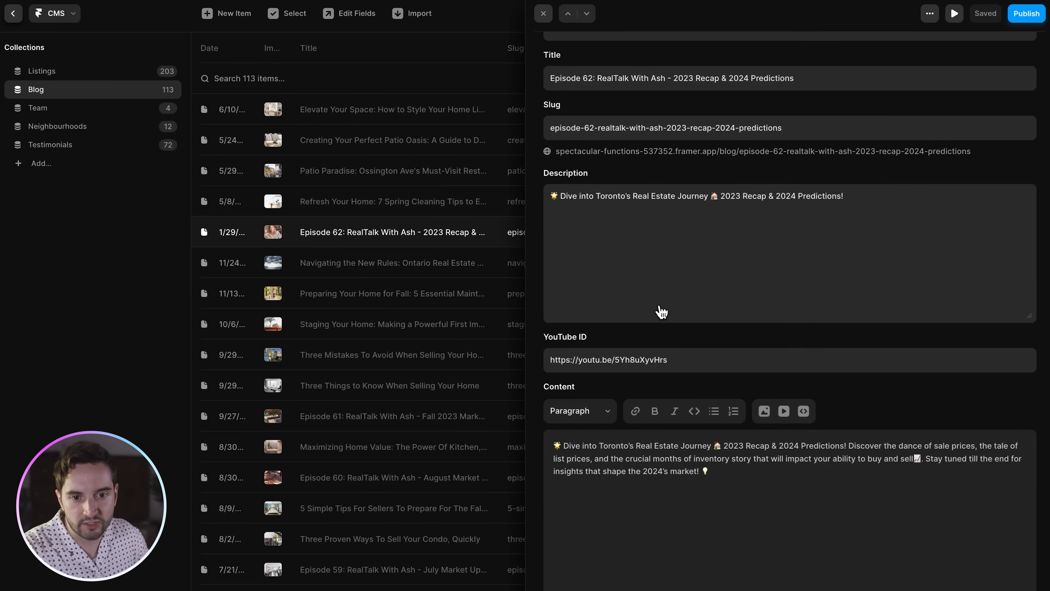
scroll(640, 361, up, 3)
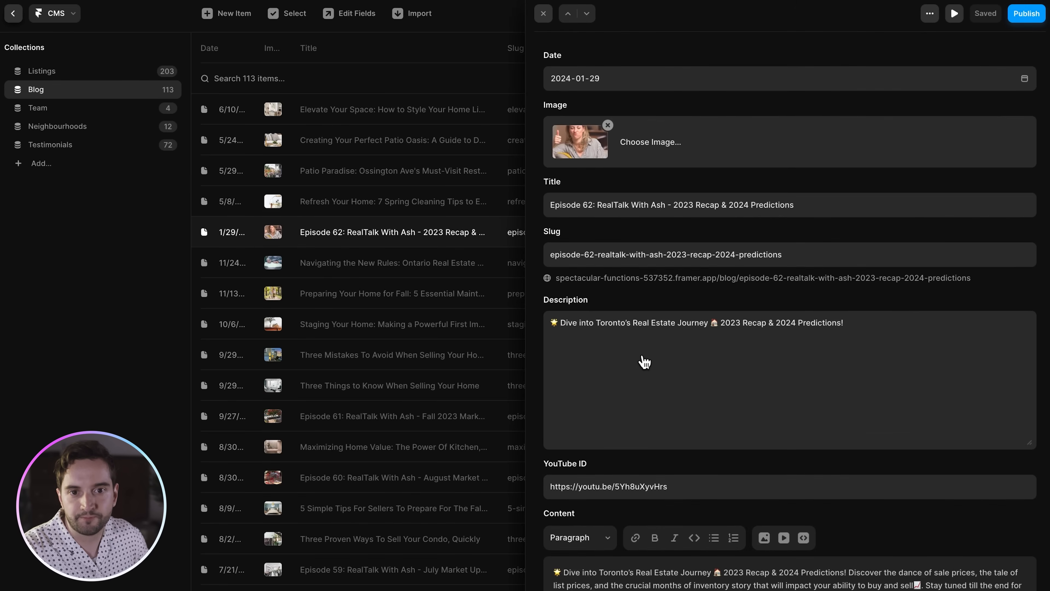
key(Escape)
key(Escape)
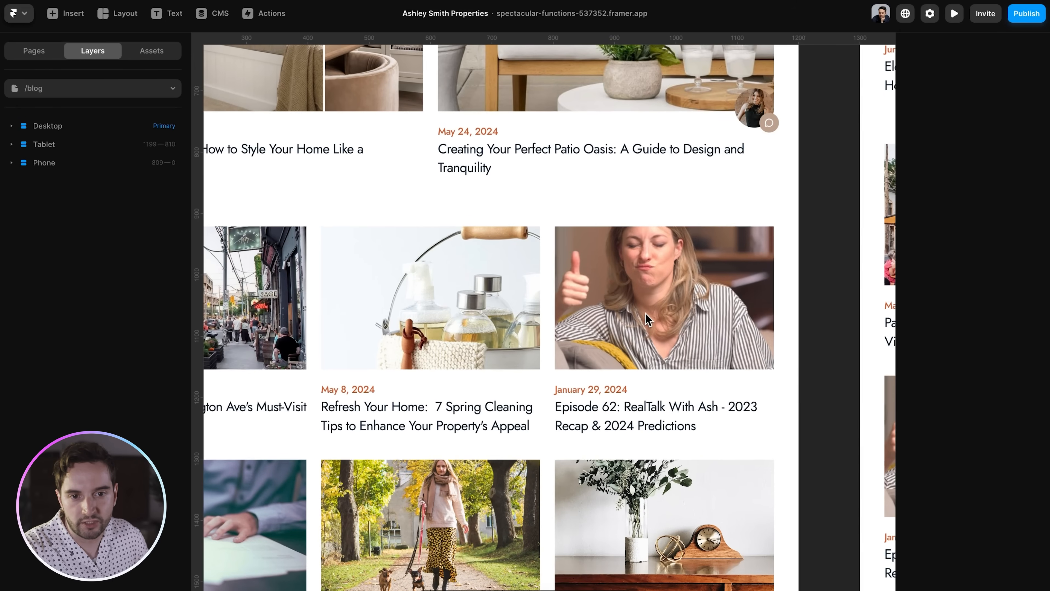
- Preview the Blog post template with the episode-62 item, found by typing 'episo'
click(34, 51)
click(56, 144)
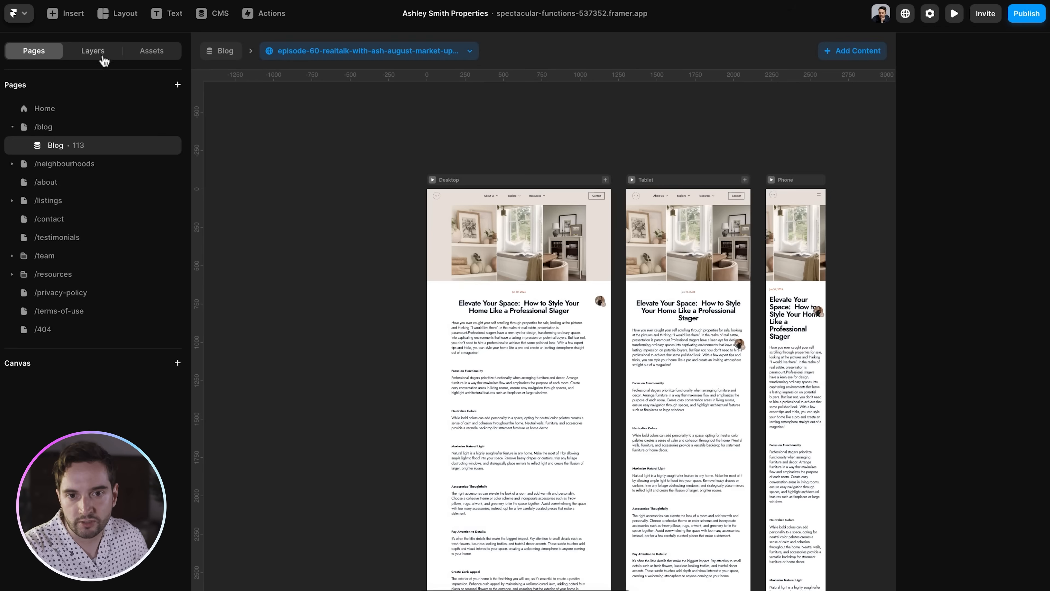
click(103, 56)
click(285, 52)
click(342, 54)
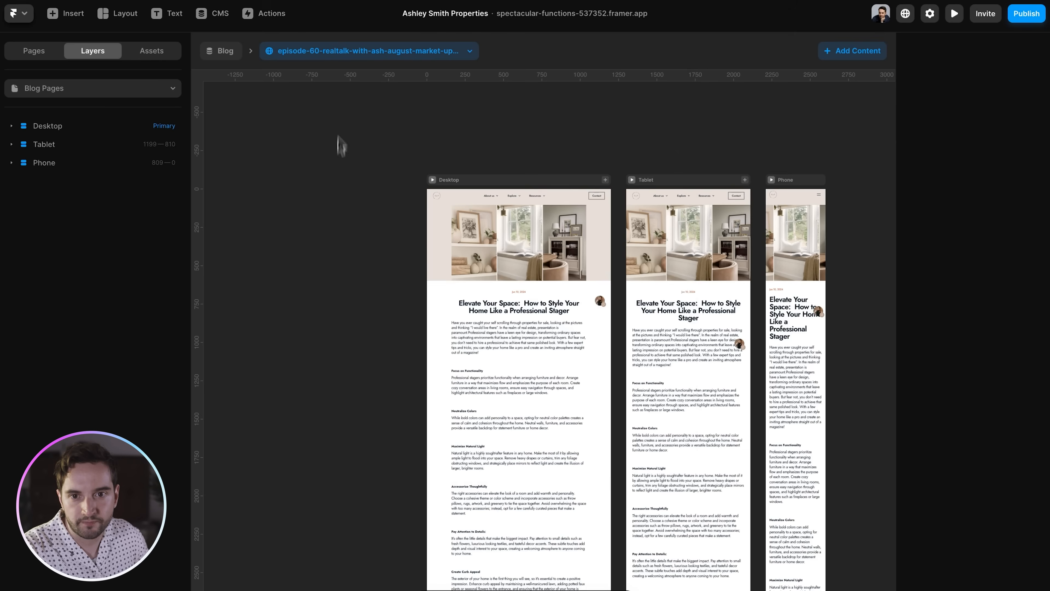
click(337, 54)
text(episode)
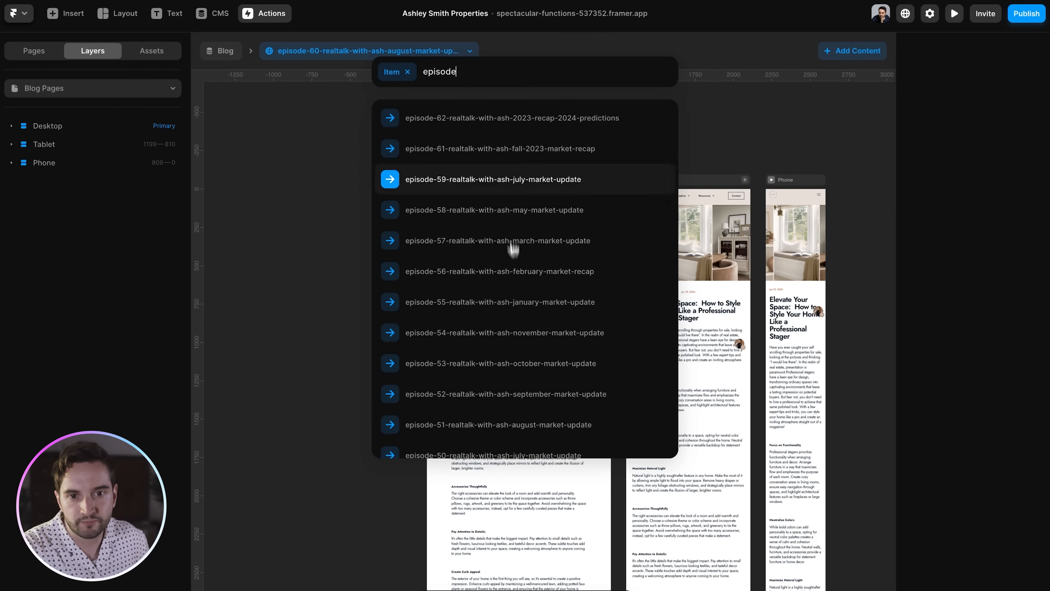
click(499, 124)
scroll(512, 351, up, 10)
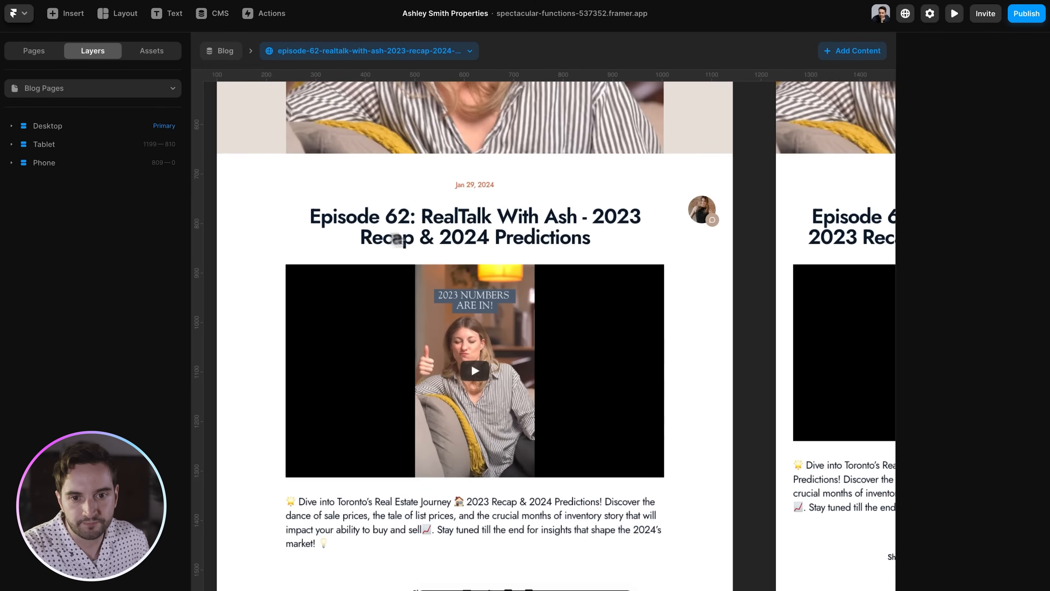
- Keep the YouTube embed's Video bound to YouTube ID and check its visibility condition
super+click(556, 330)
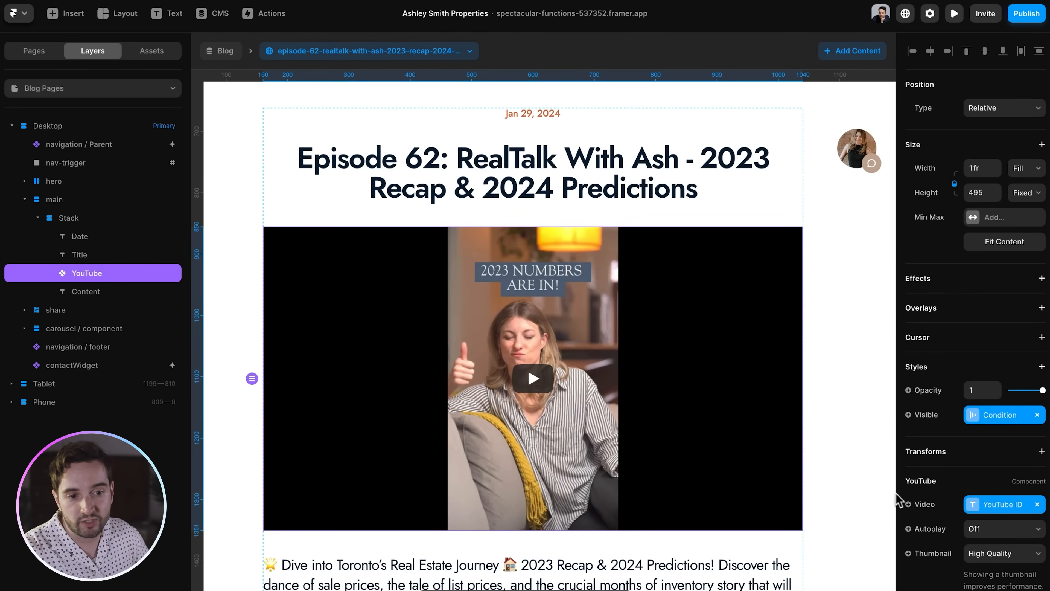
scroll(950, 517, down, 2)
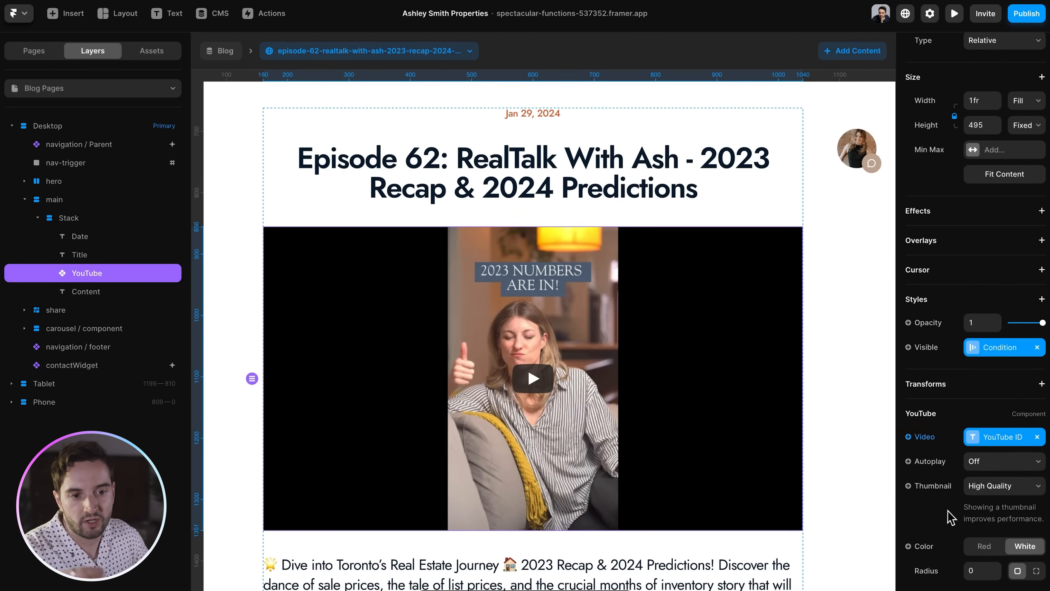
click(934, 442)
mouse_move(938, 457)
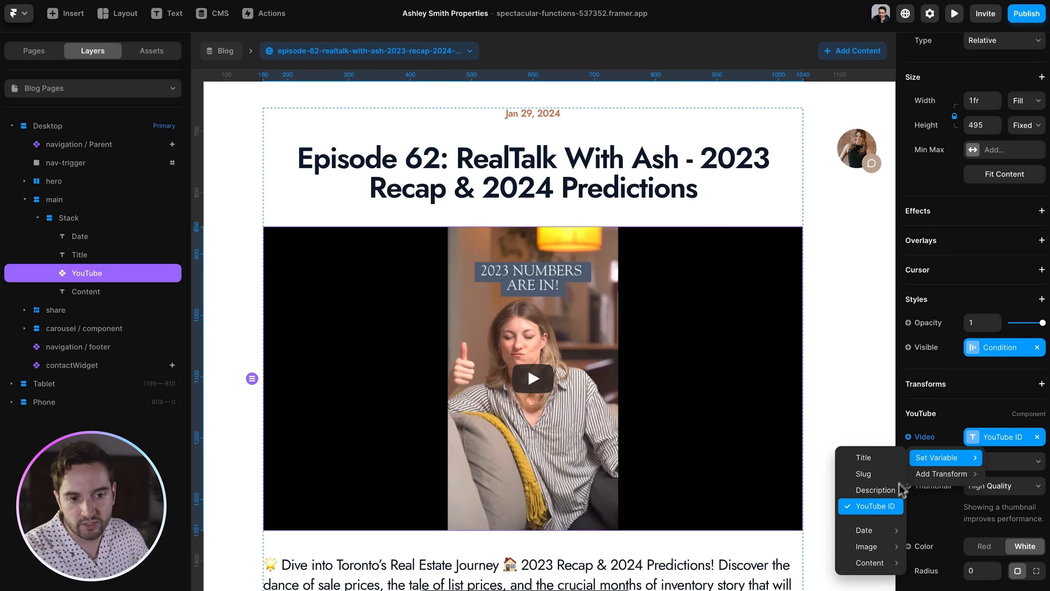
click(892, 507)
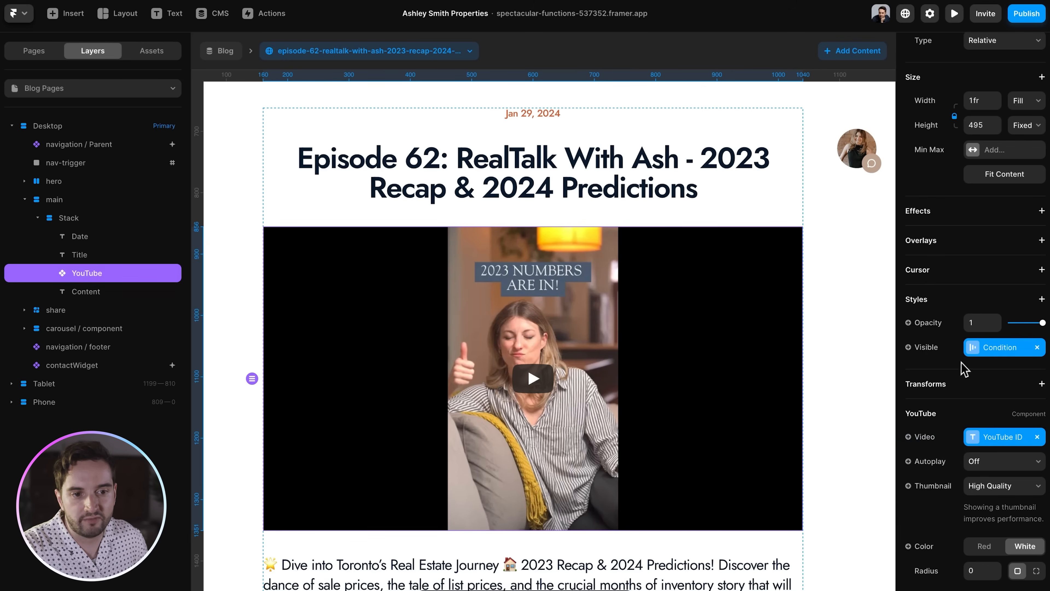
click(972, 350)
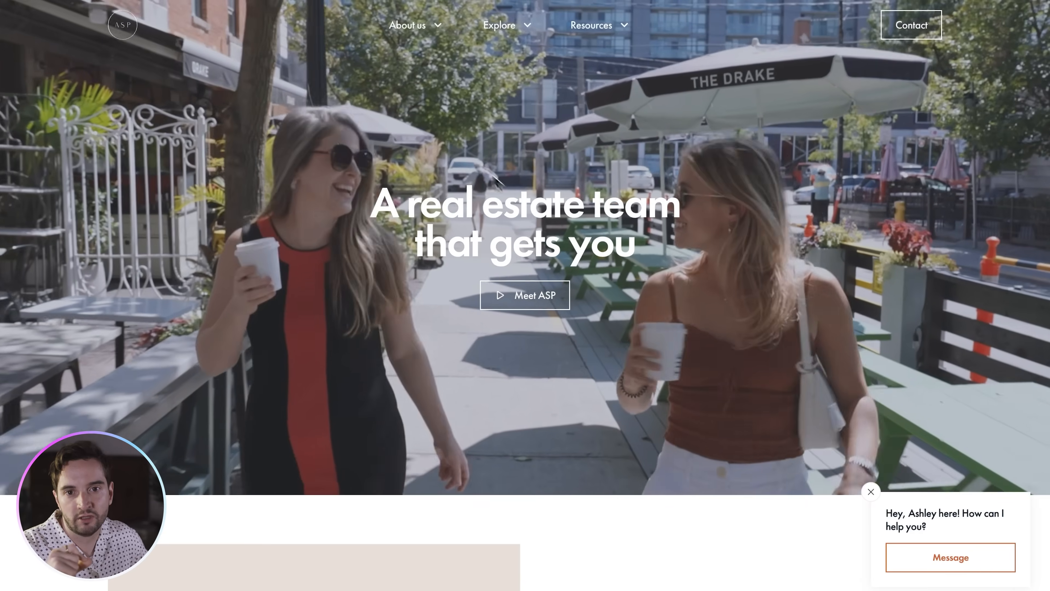
- From the About us menu, go to About ASP and open a team member's profile from Meet the team
mouse_move(406, 34)
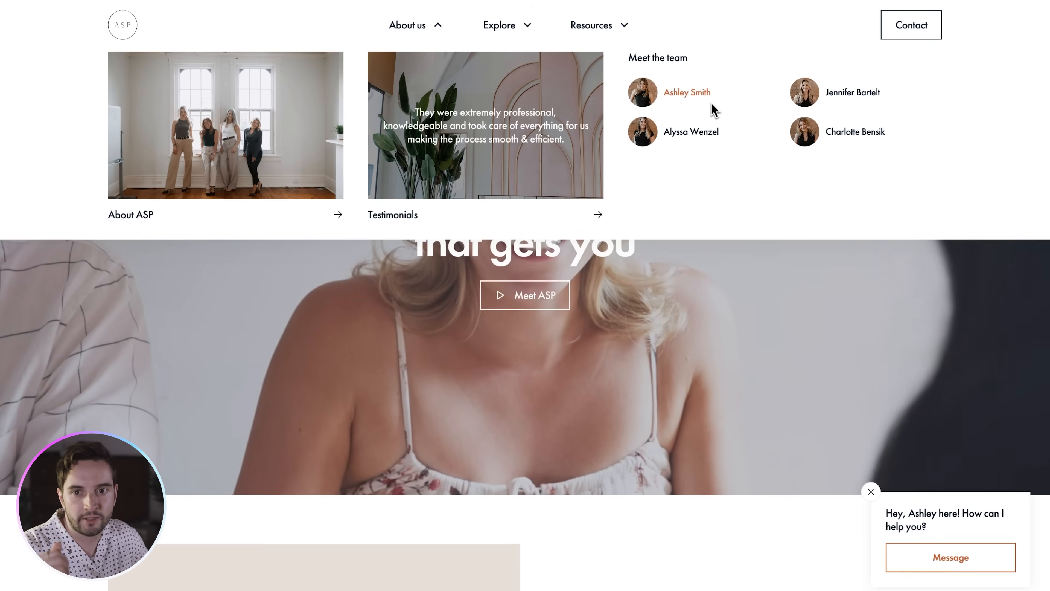
click(215, 122)
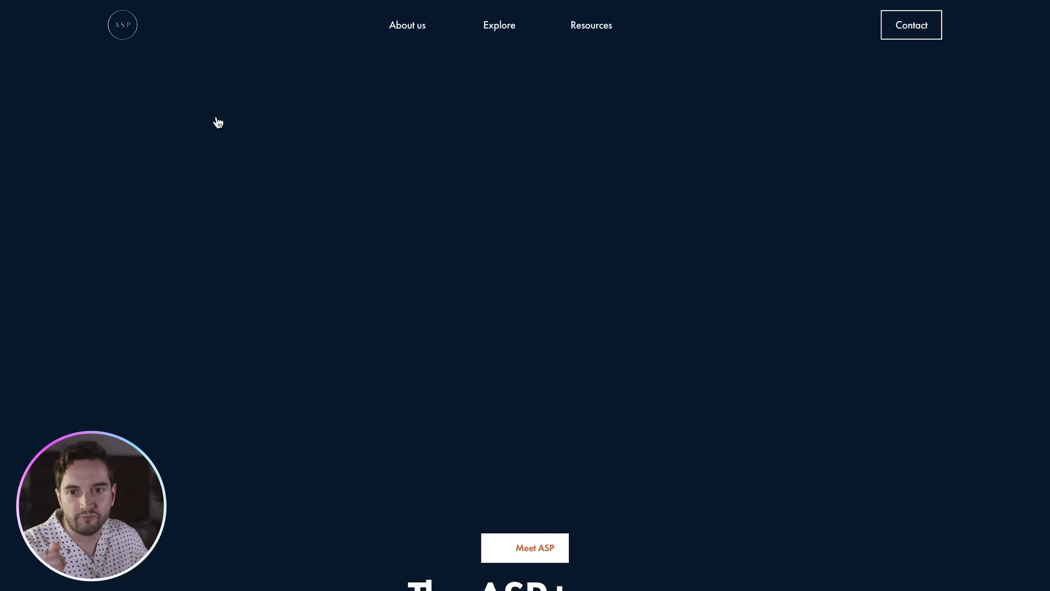
scroll(685, 195, down, 5)
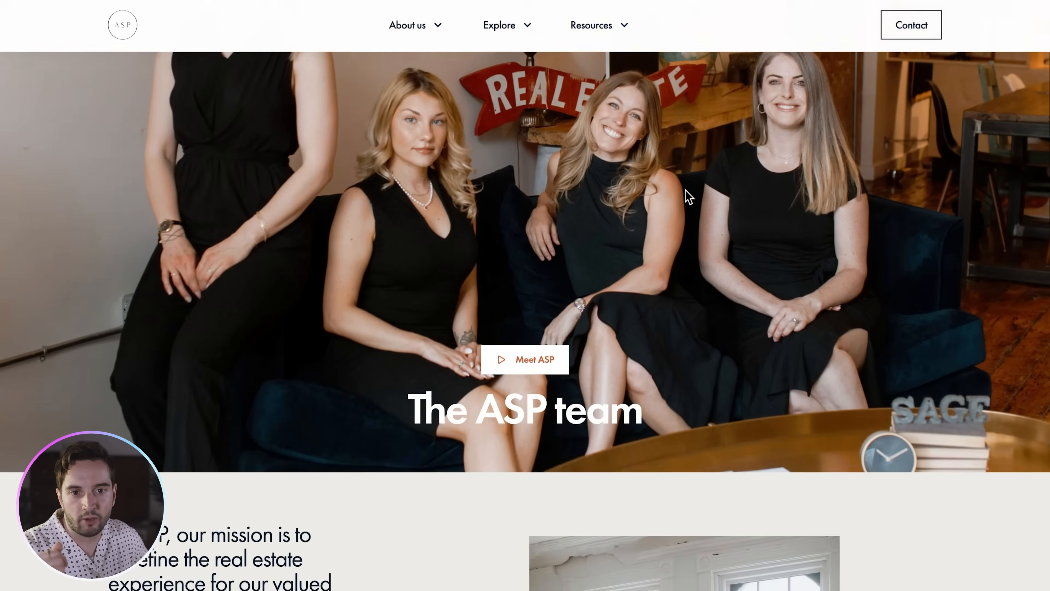
scroll(688, 197, down, 8)
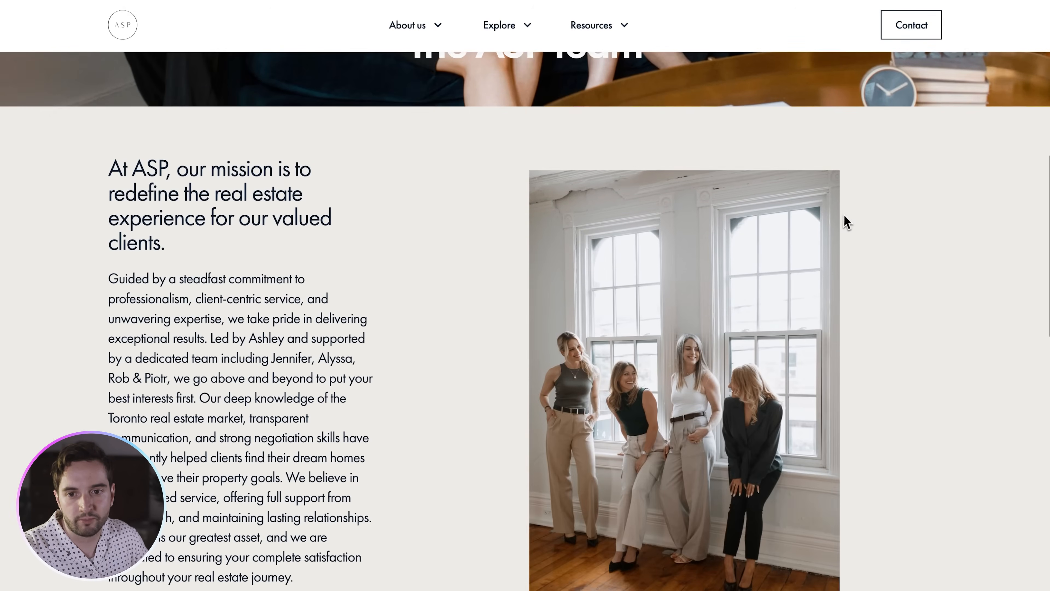
scroll(916, 223, down, 11)
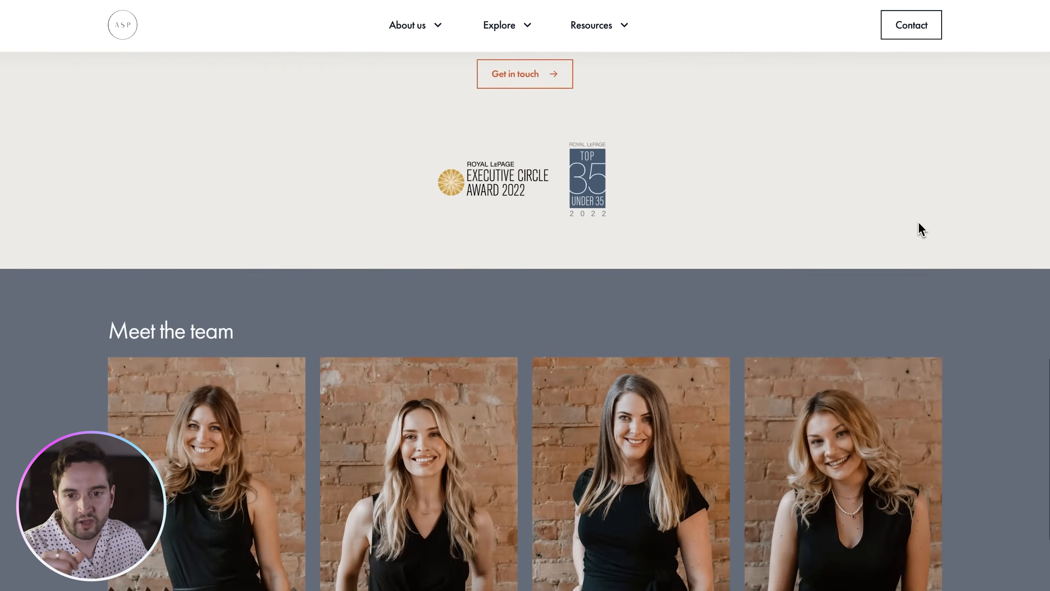
scroll(967, 231, up, 2)
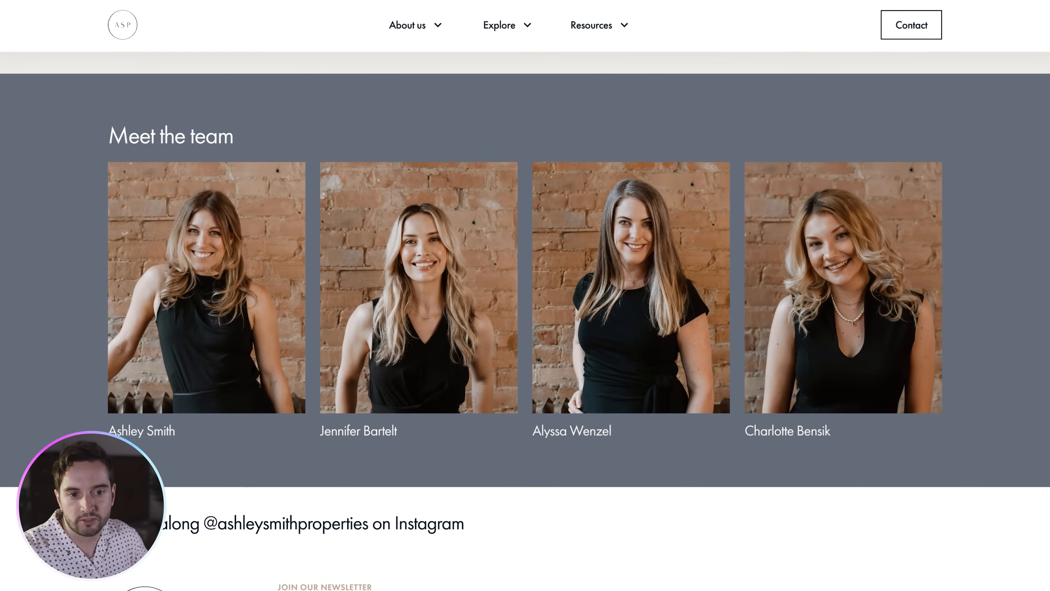
scroll(987, 274, down, 1)
click(232, 226)
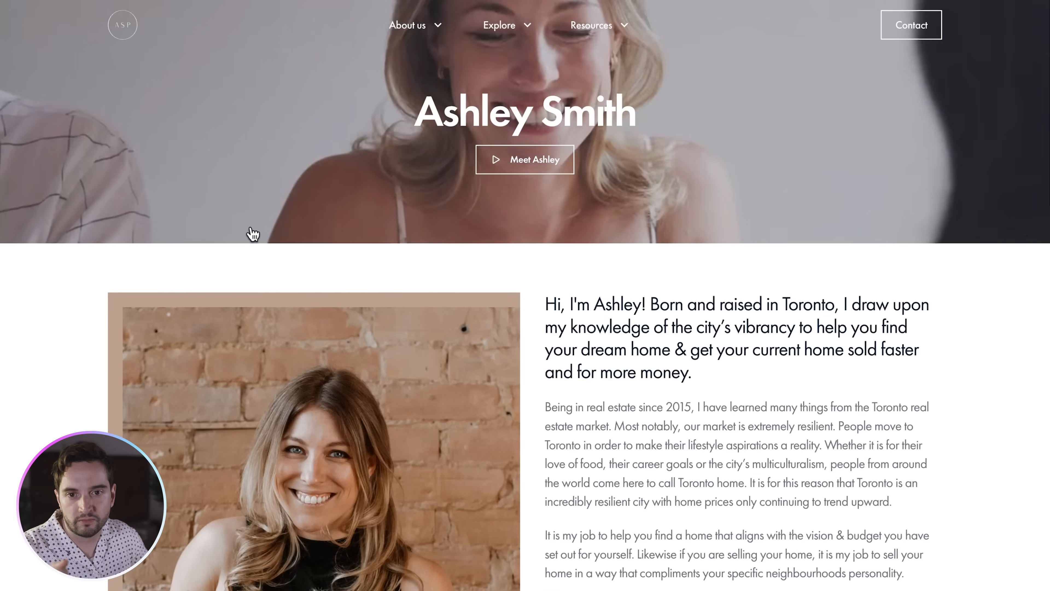
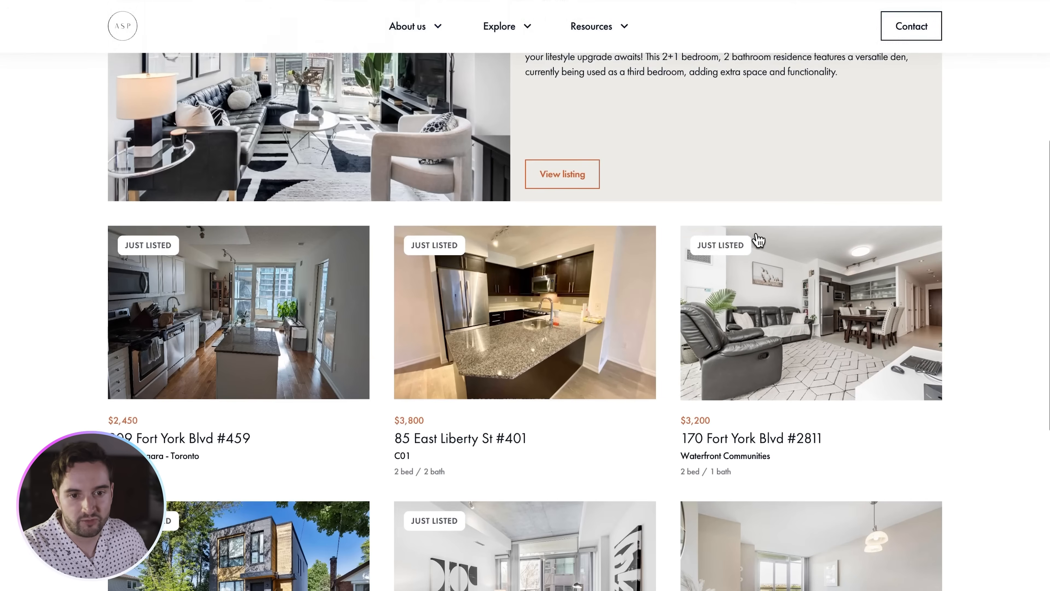
- Open a house listing's detail page on the published site
click(273, 219)
scroll(928, 290, down, 10)
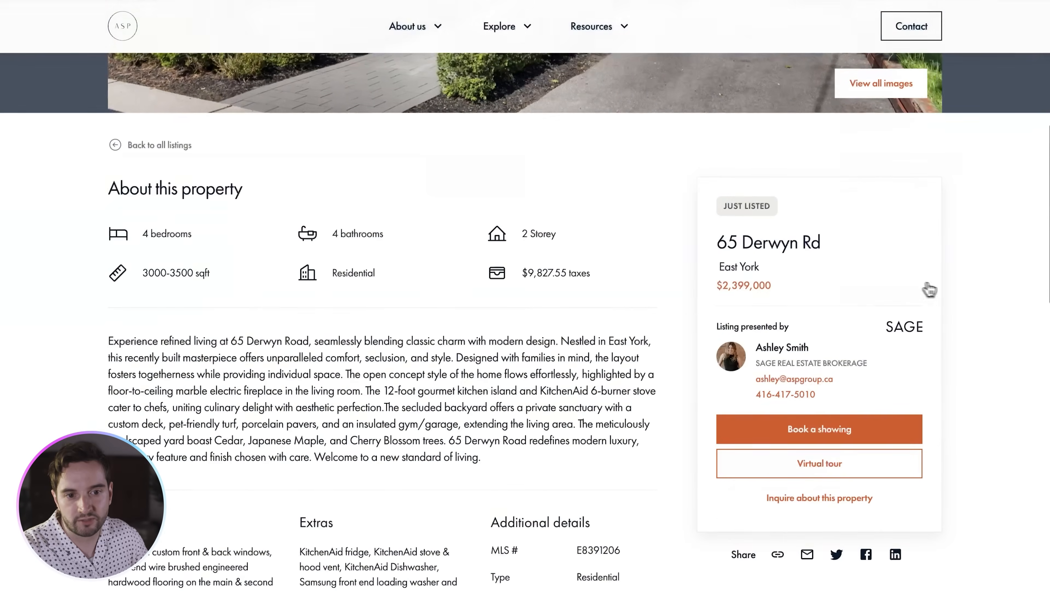
- Open the listing agent's profile and scroll through their four active listings
scroll(981, 304, down, 2)
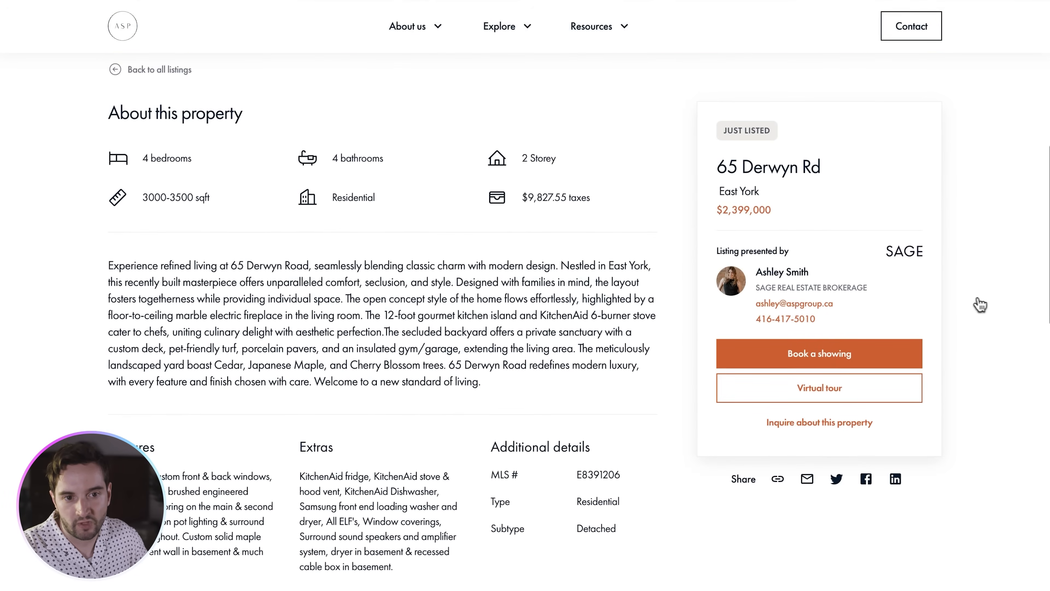
click(767, 274)
scroll(798, 289, down, 3)
scroll(812, 304, down, 10)
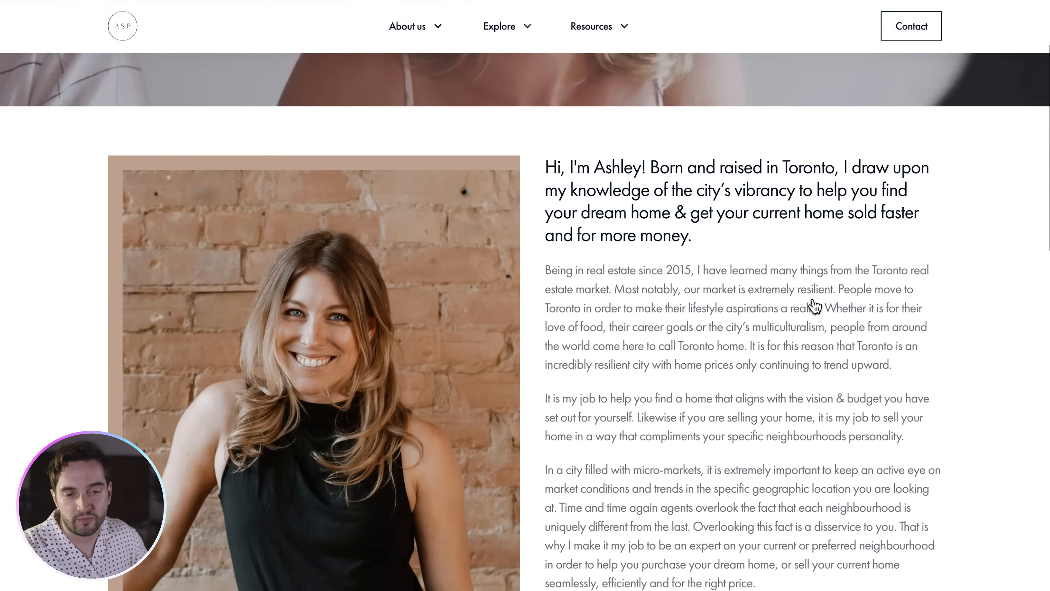
scroll(813, 305, up, 3)
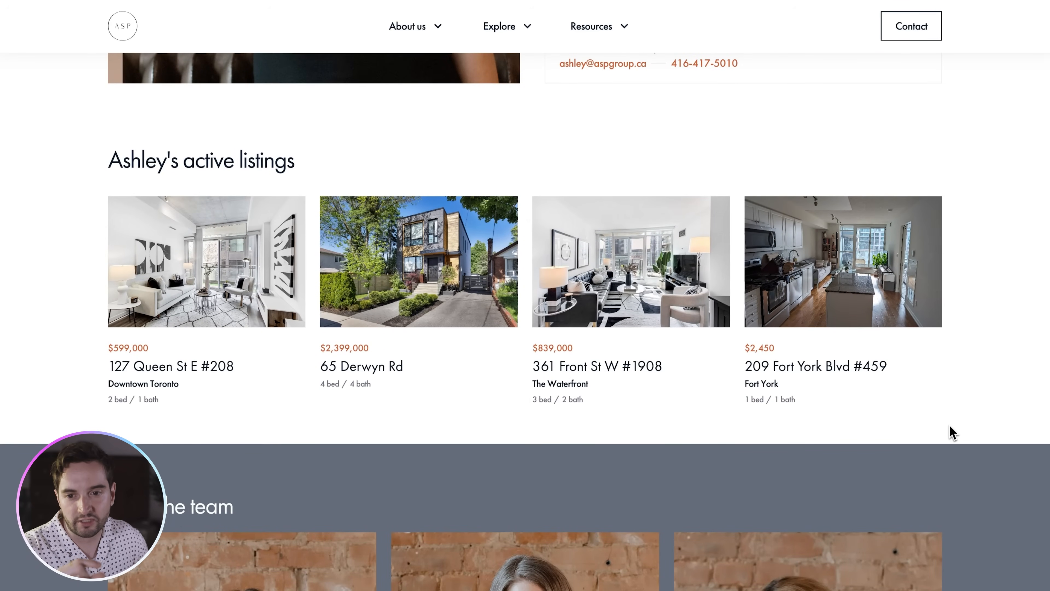
scroll(950, 426, up, 2)
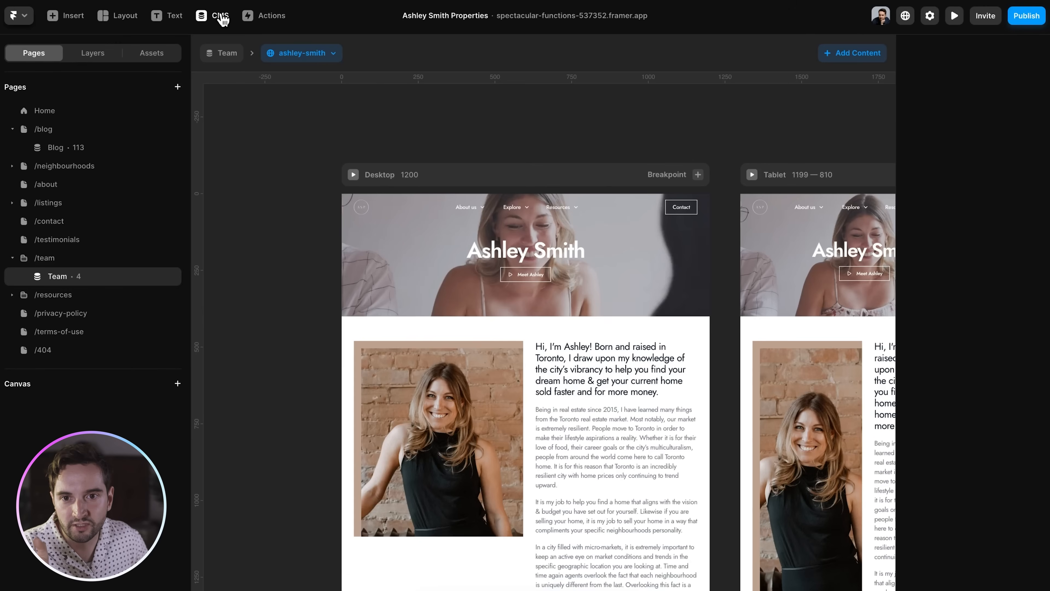
click(222, 17)
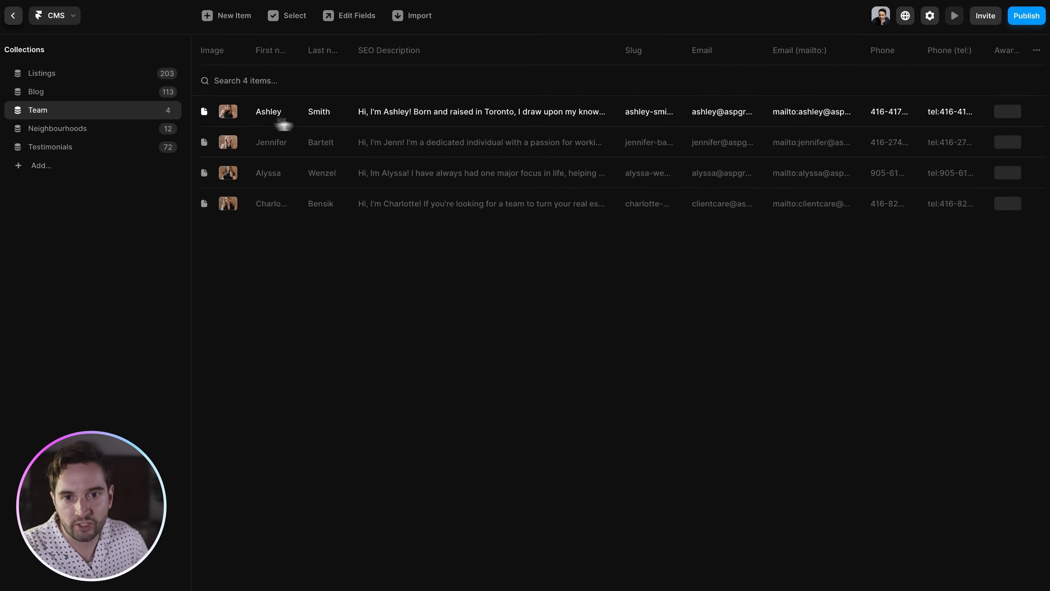
click(335, 121)
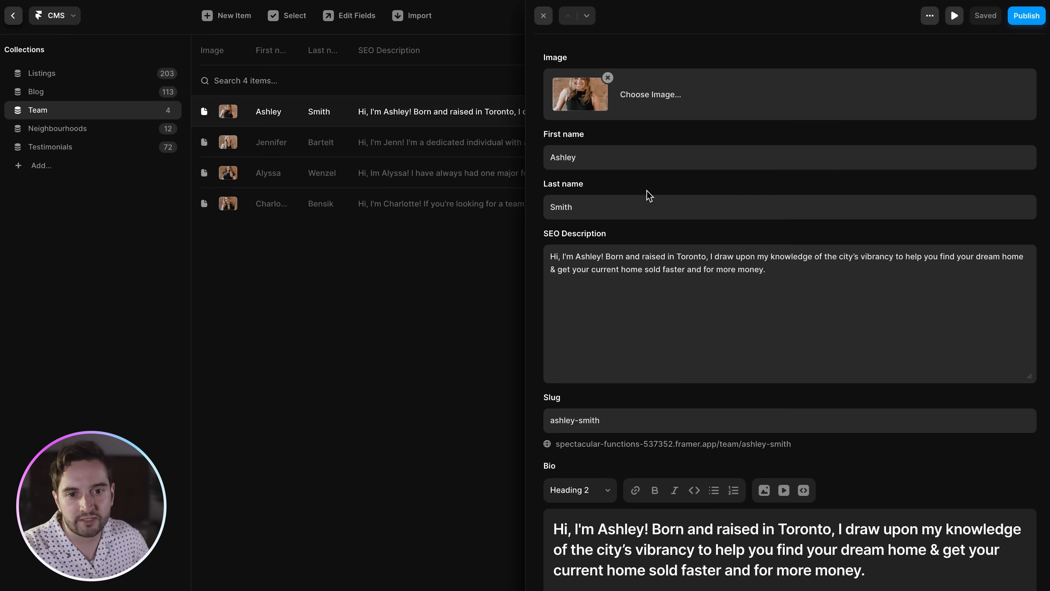
scroll(670, 195, down, 2)
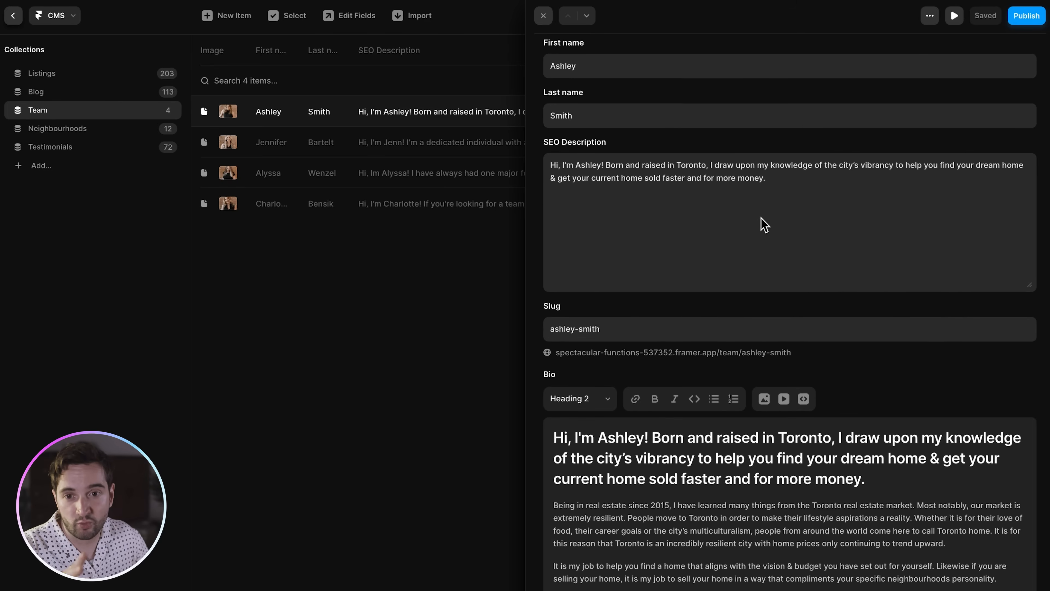
scroll(767, 225, down, 2)
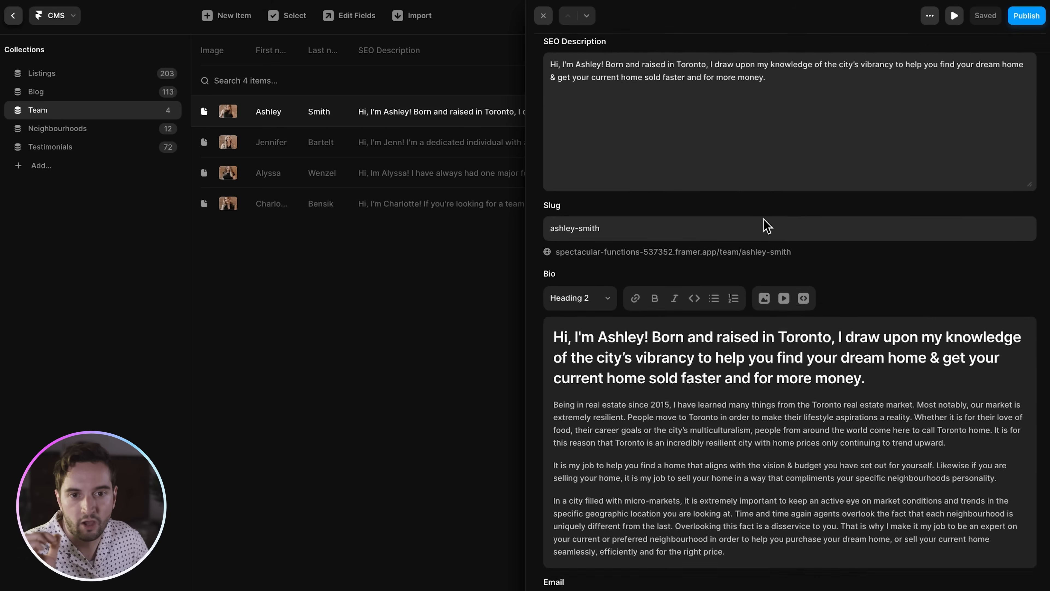
scroll(767, 225, up, 2)
scroll(767, 226, down, 3)
scroll(766, 226, down, 1)
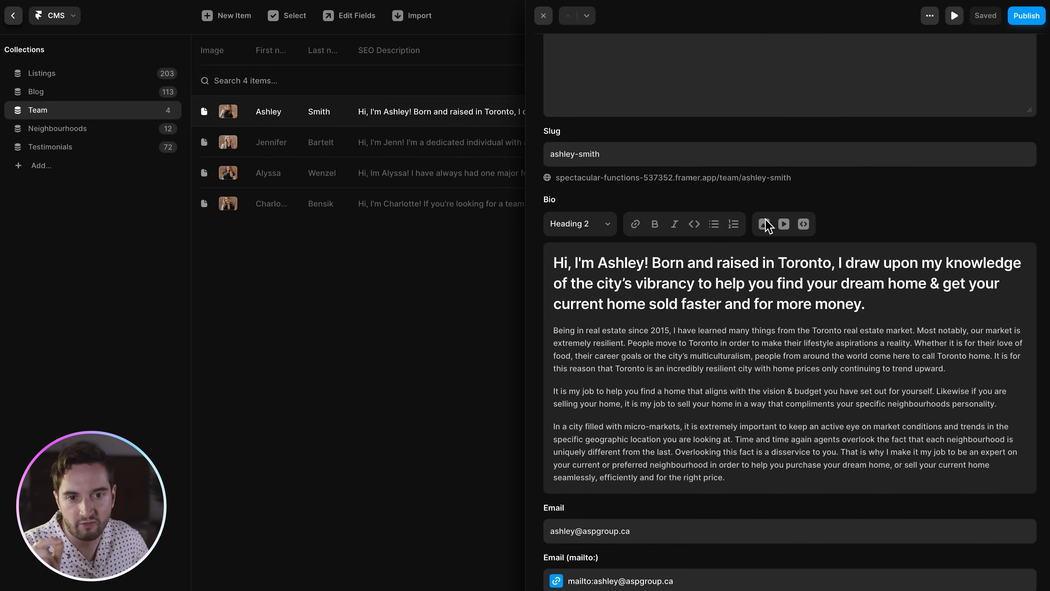
scroll(711, 176, down, 2)
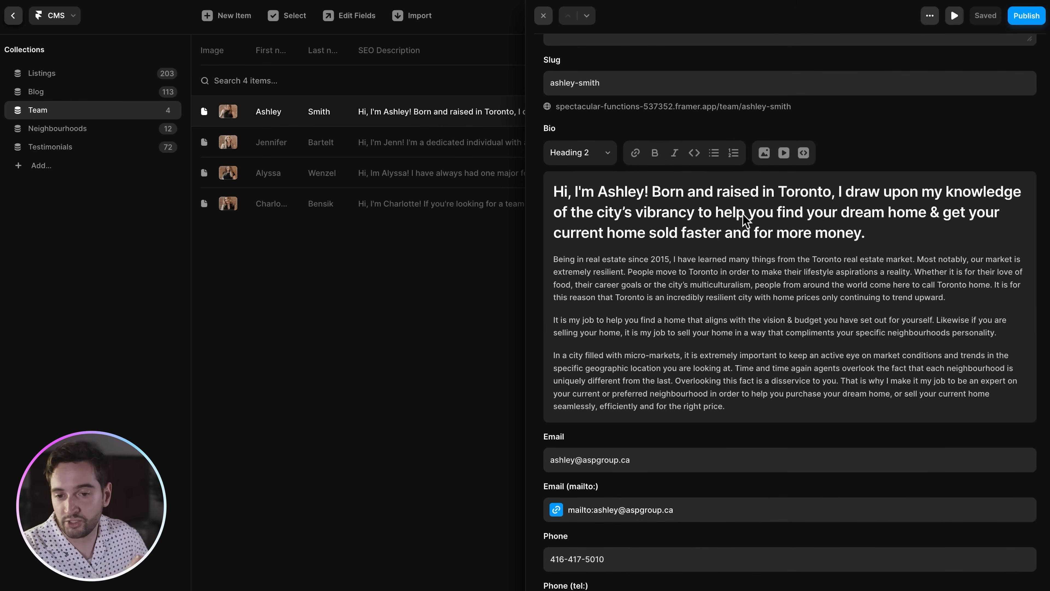
scroll(761, 212, down, 4)
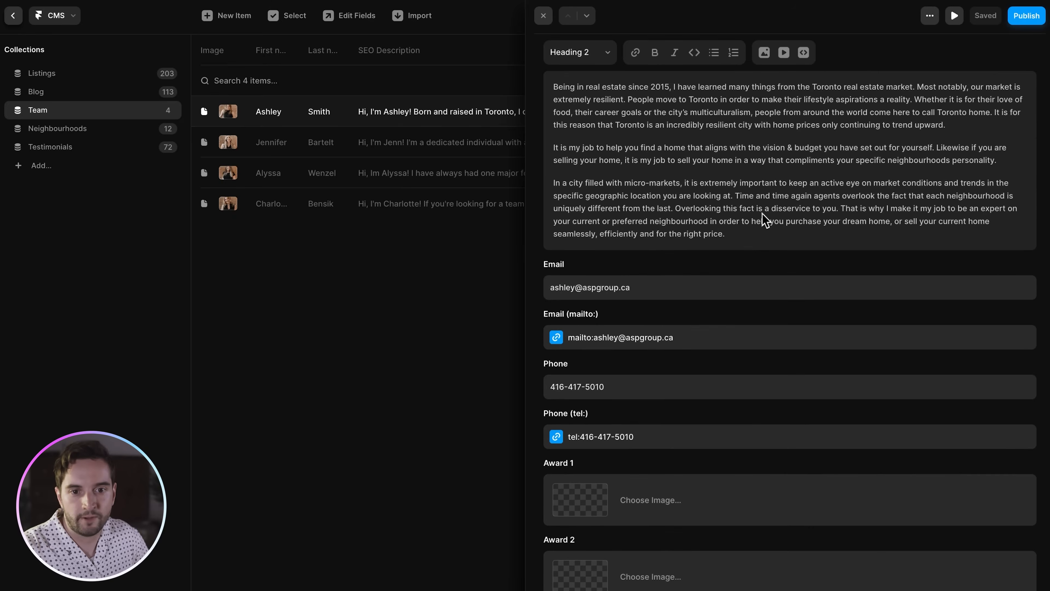
scroll(764, 220, down, 2)
click(715, 203)
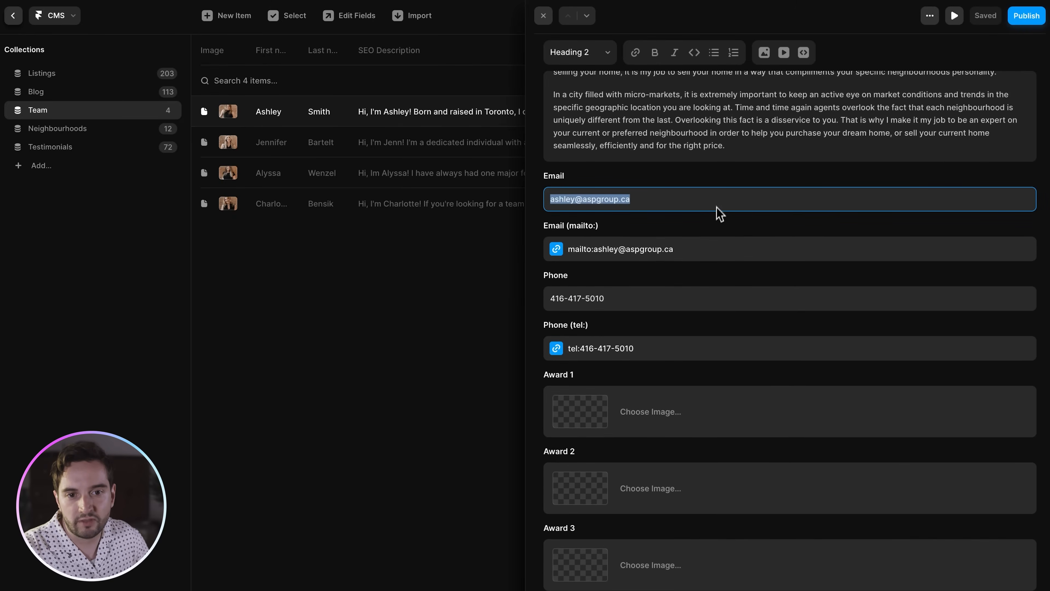
click(718, 248)
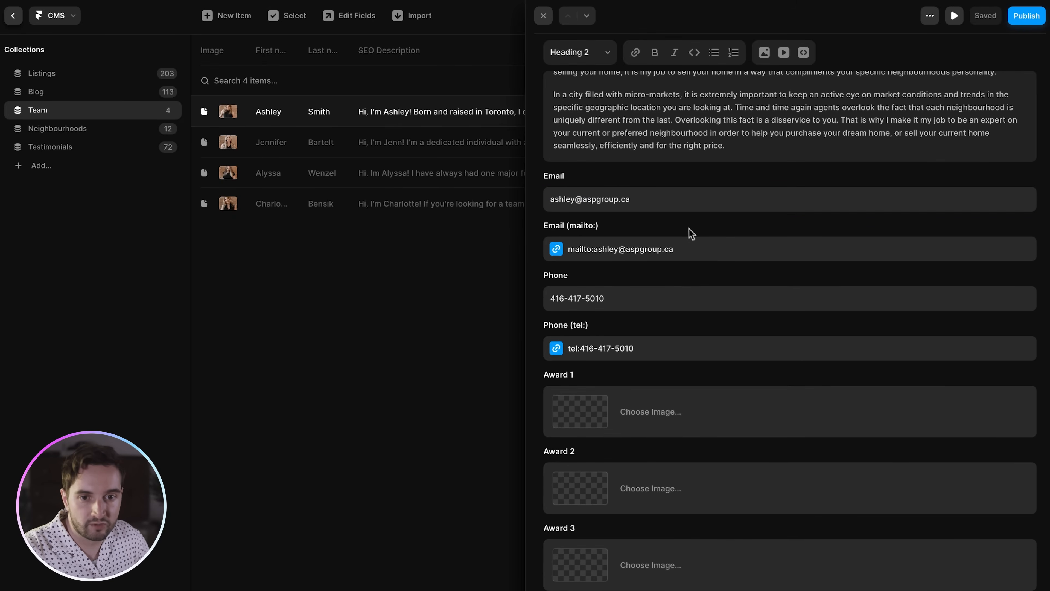
click(691, 248)
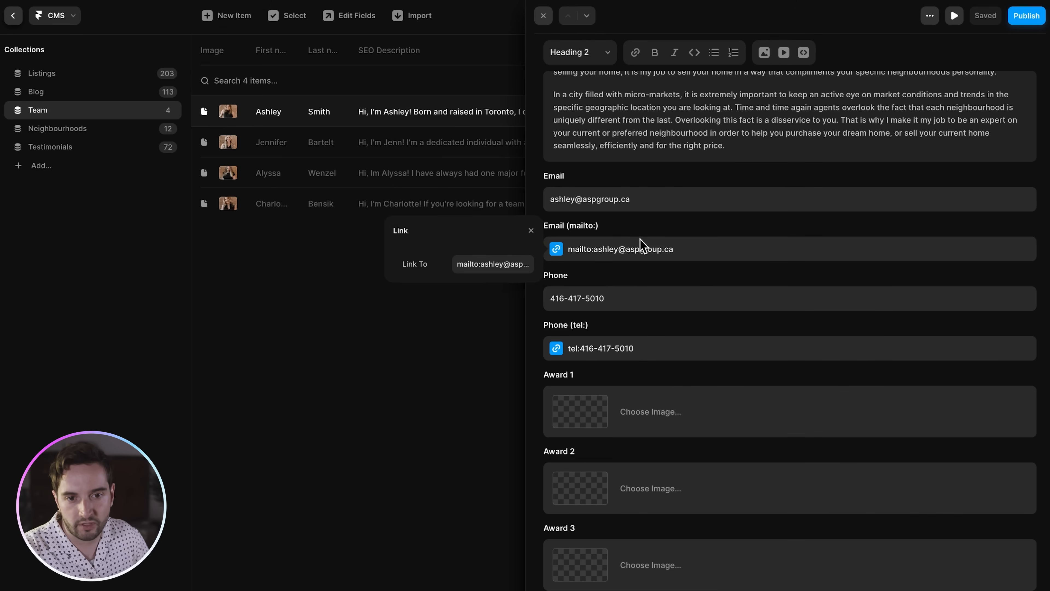
click(618, 348)
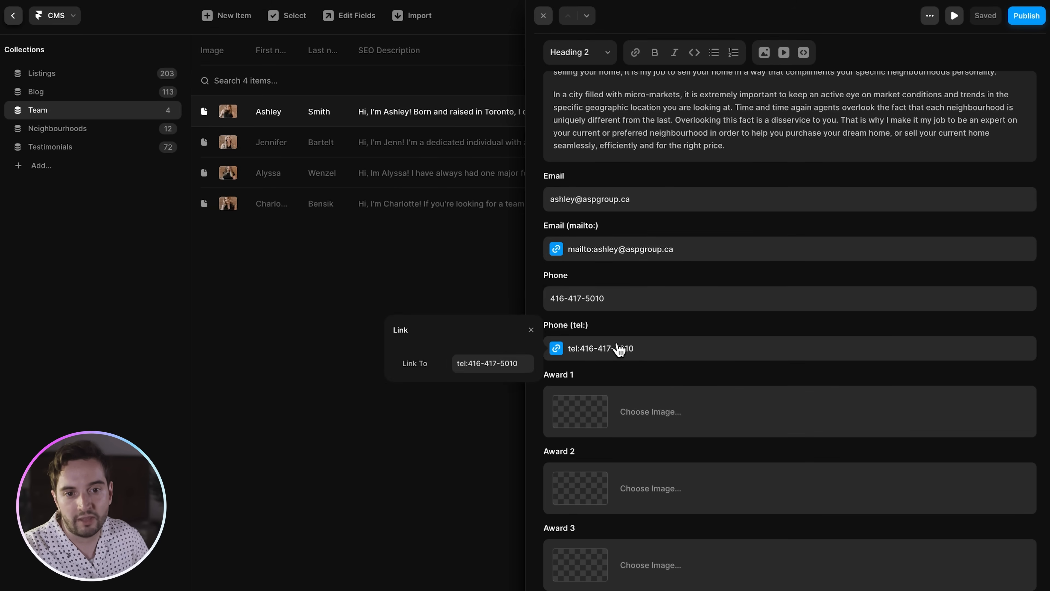
click(654, 327)
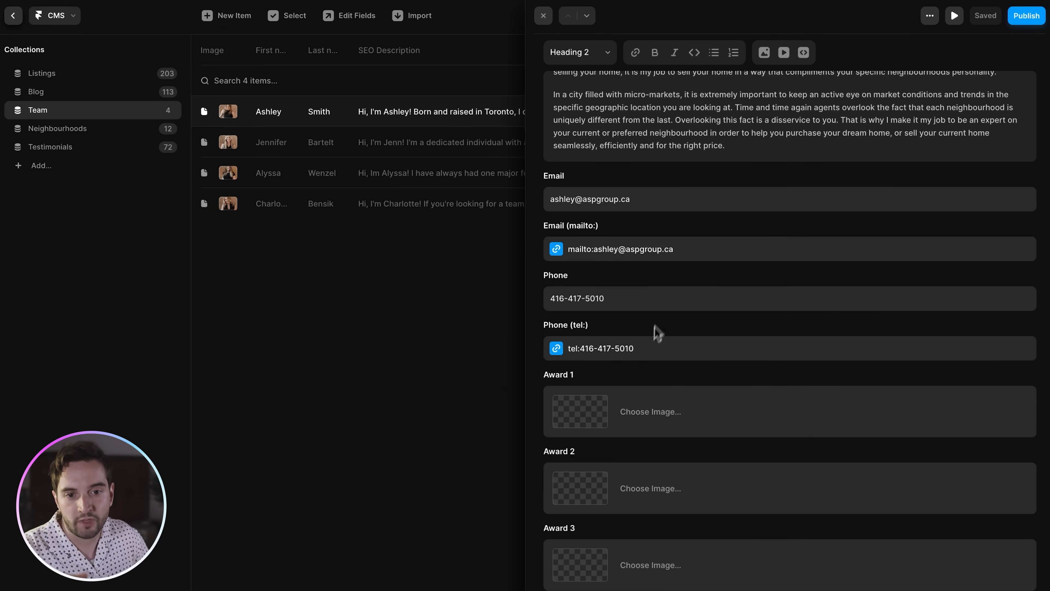
scroll(657, 323, down, 3)
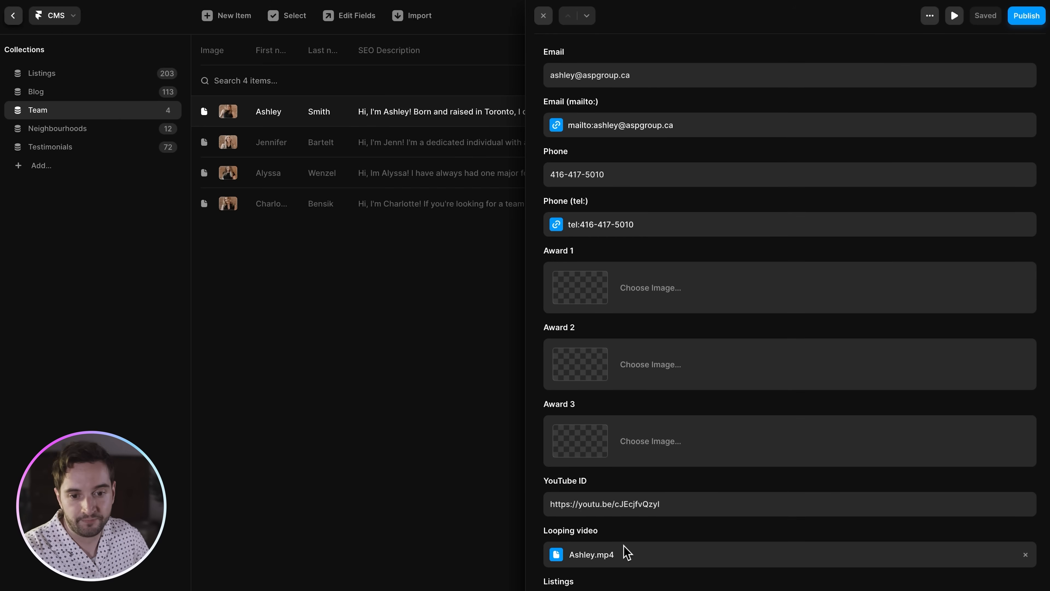
scroll(626, 552, down, 1)
click(579, 565)
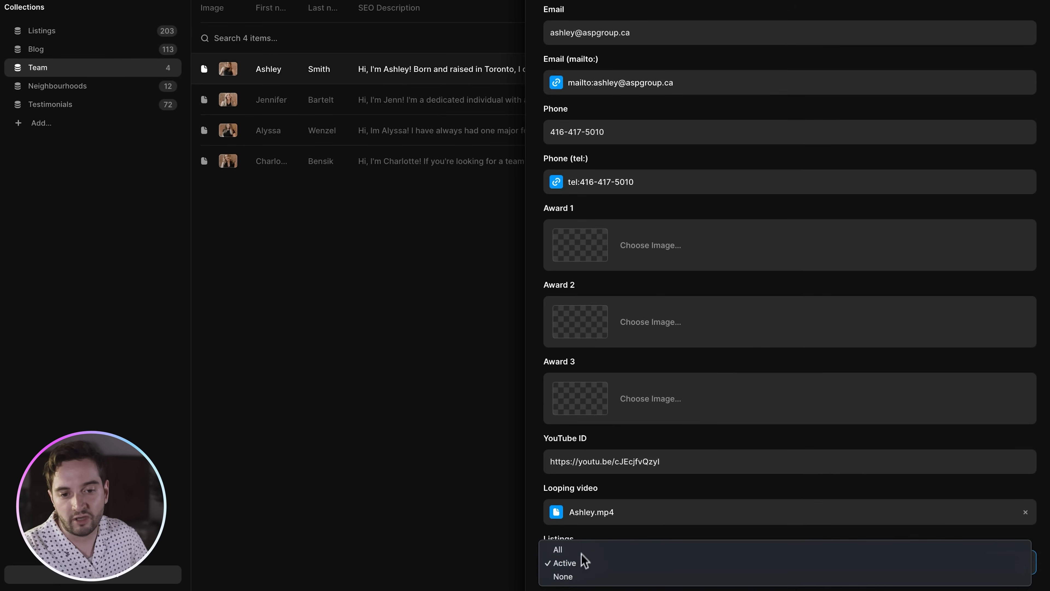
click(594, 534)
click(593, 562)
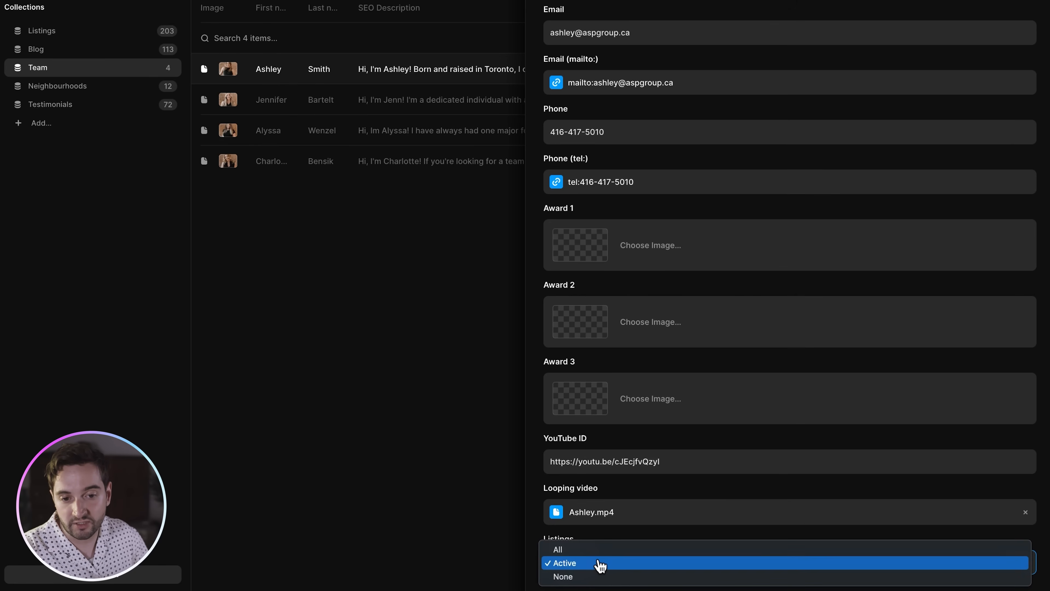
click(600, 575)
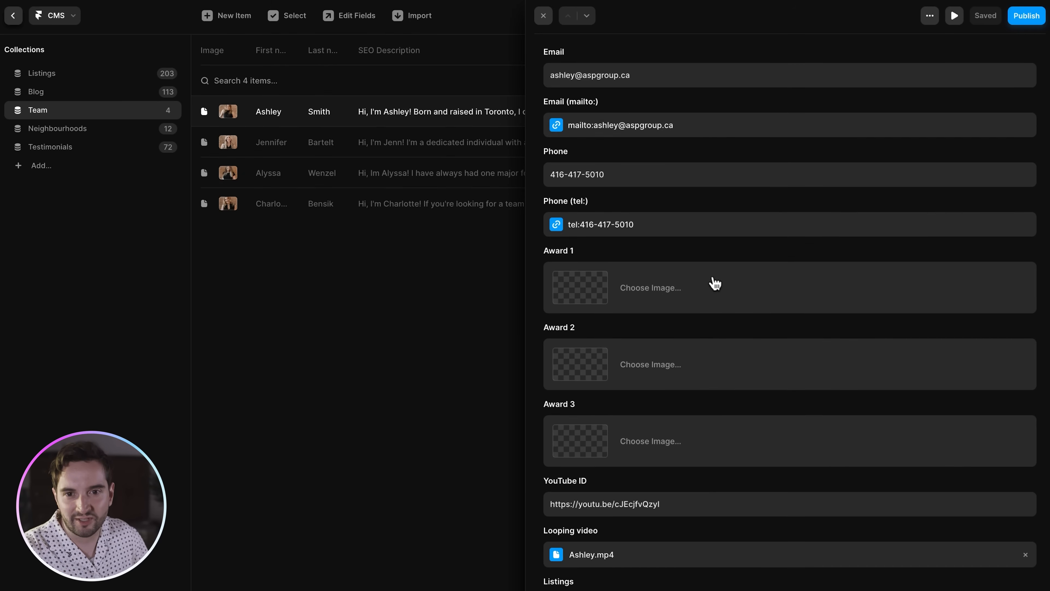
key(Escape)
key(Escape)
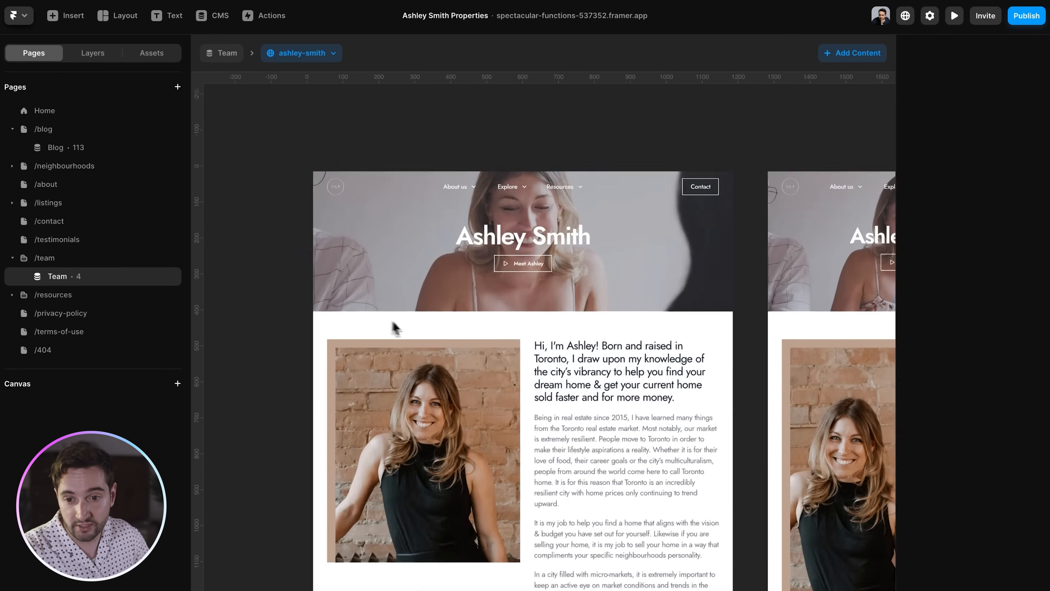
- Inspect the hero name heading's content transform, First name plus a Last name suffix, then select the Meet button
scroll(396, 329, up, 4)
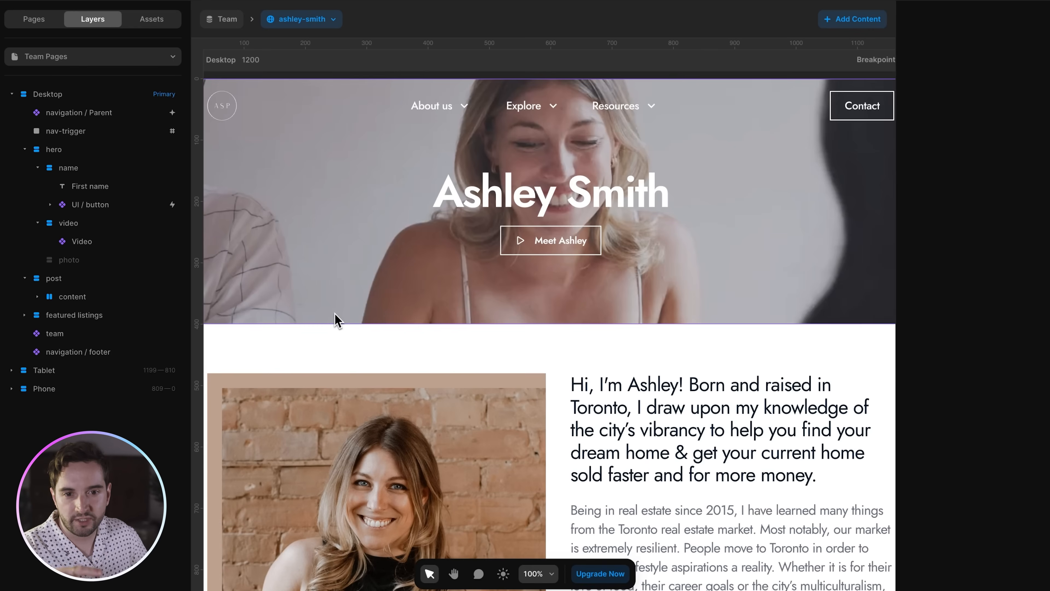
click(632, 209)
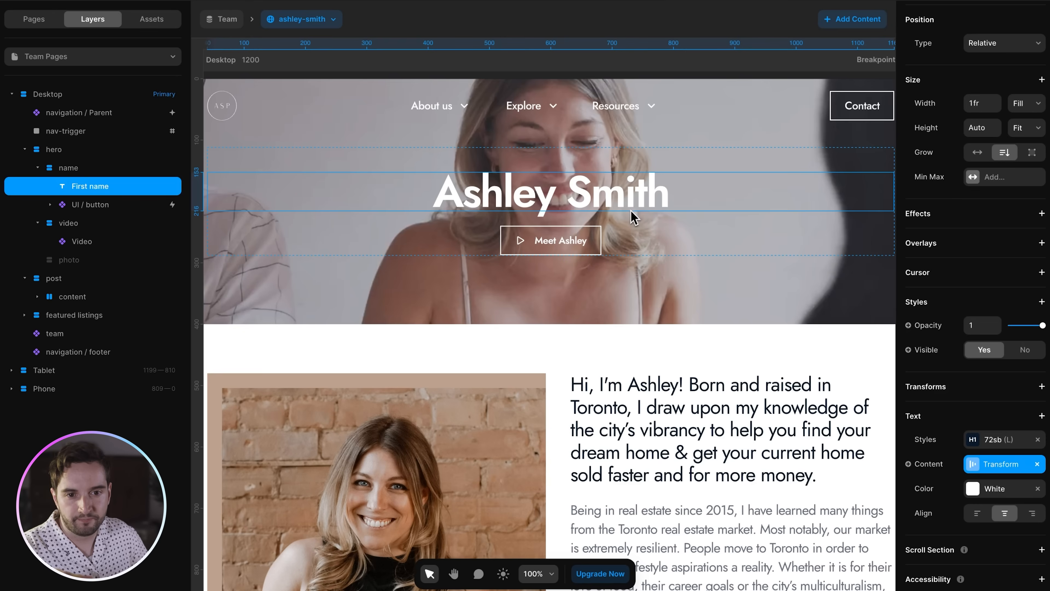
click(1000, 468)
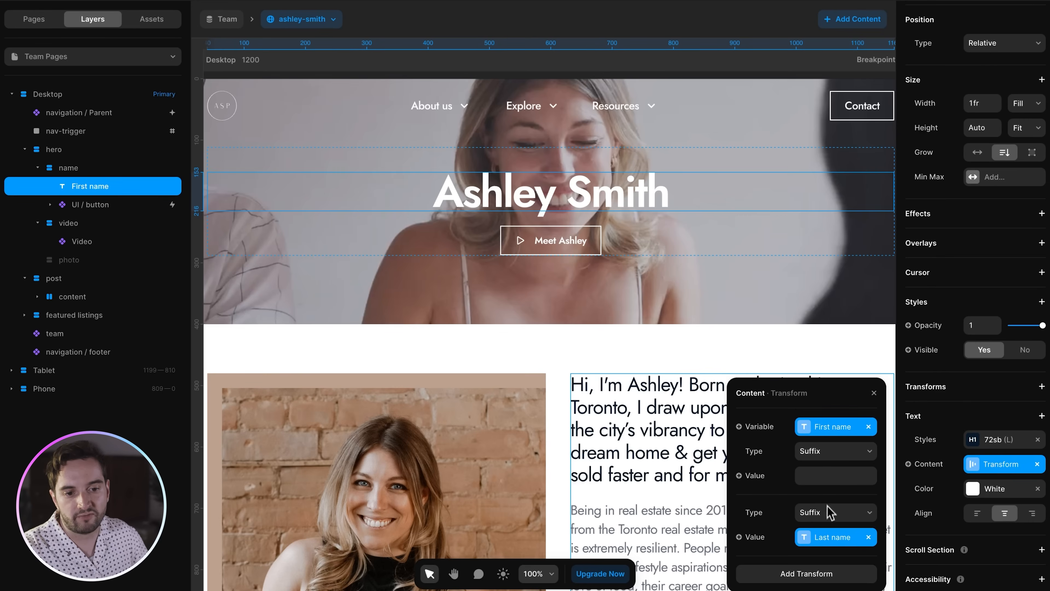
click(827, 475)
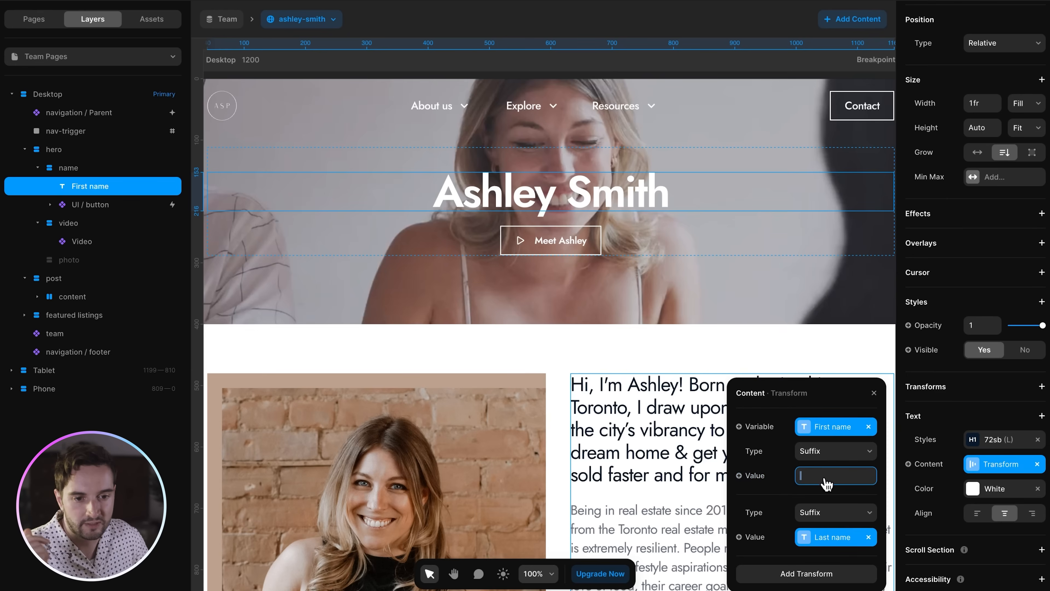
click(634, 206)
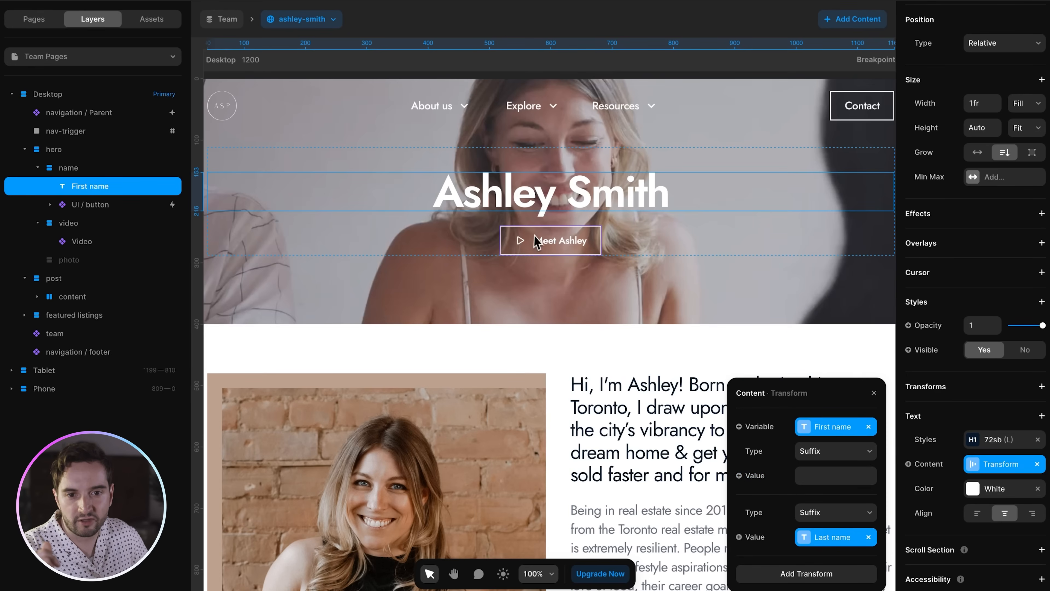
click(529, 242)
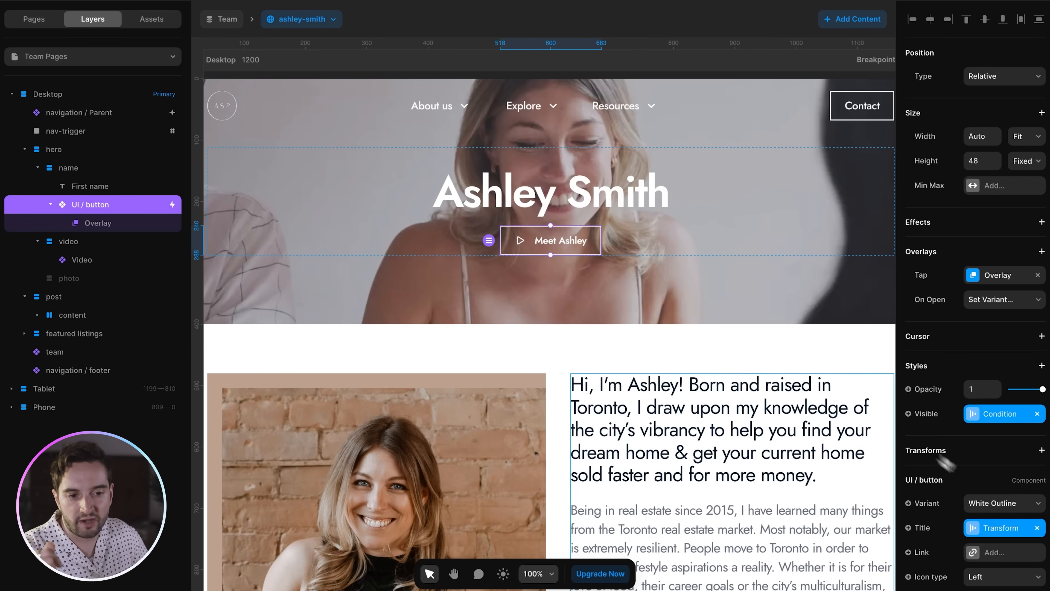
- Give the hero button's title transform a 'Meet' prefix before First name
scroll(947, 464, down, 2)
click(1000, 480)
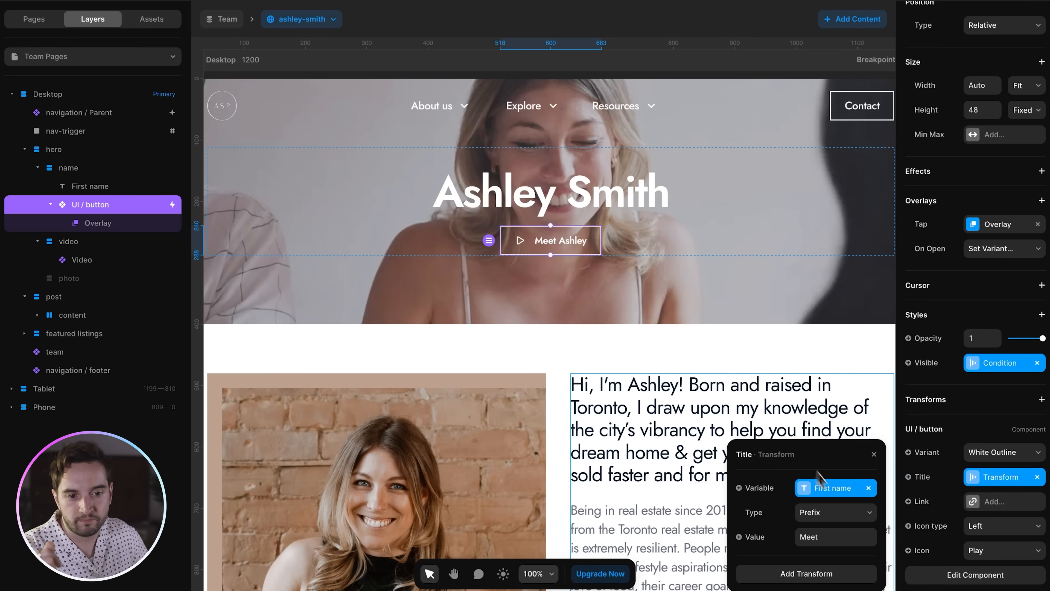
click(839, 537)
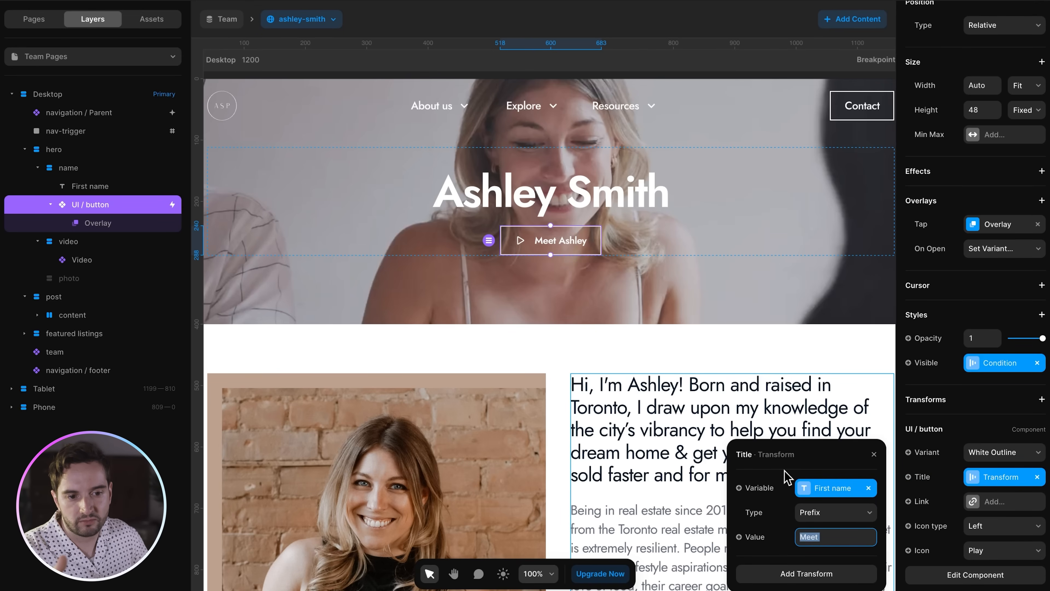
click(834, 538)
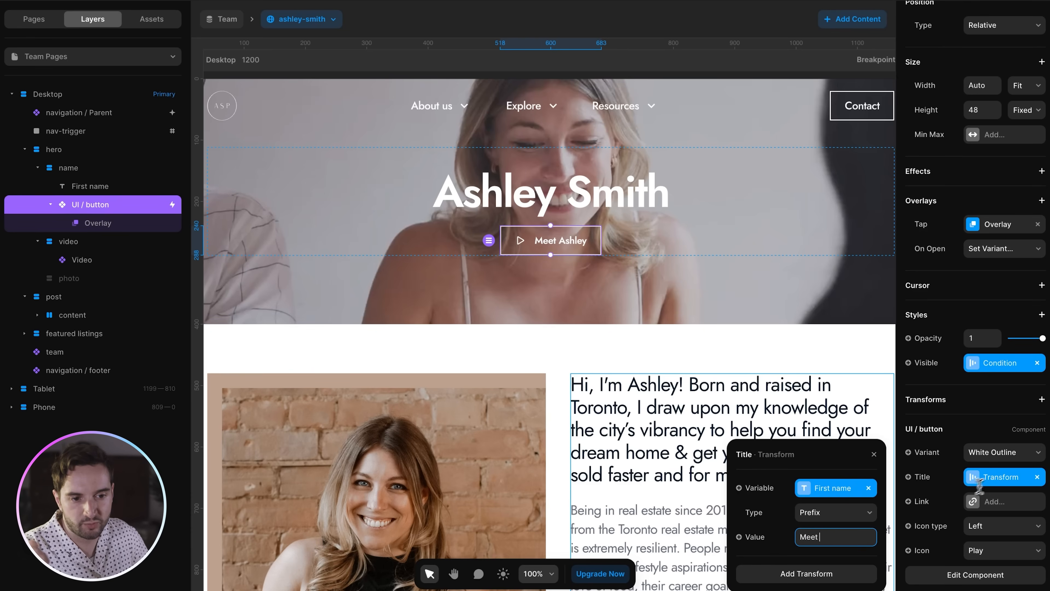
- Review the button's overlay: its Meet-prefixed name heading and embedded YouTube video, then close it
click(106, 223)
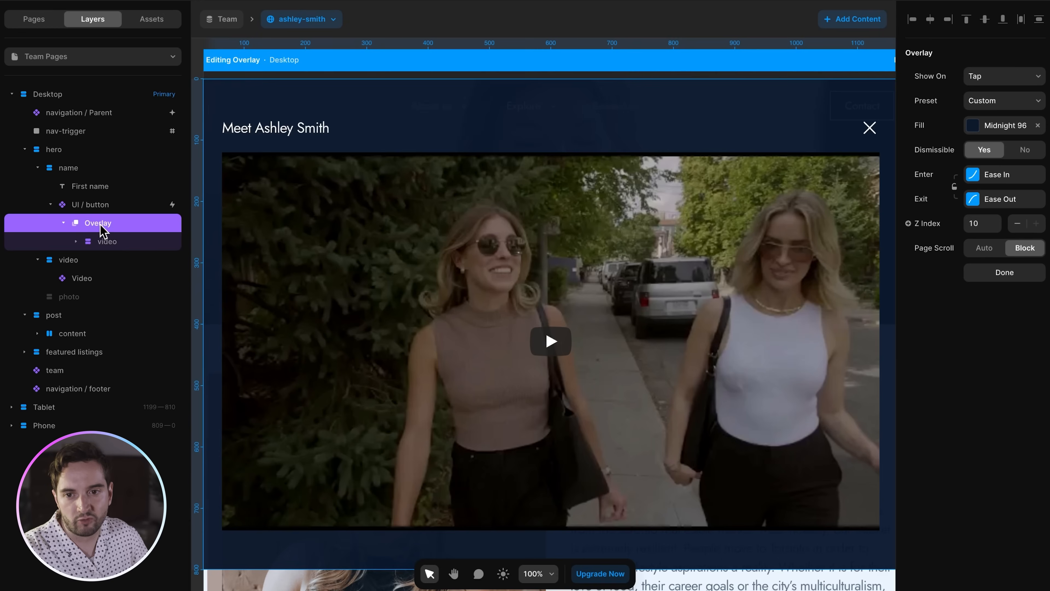
scroll(627, 239, right, 1)
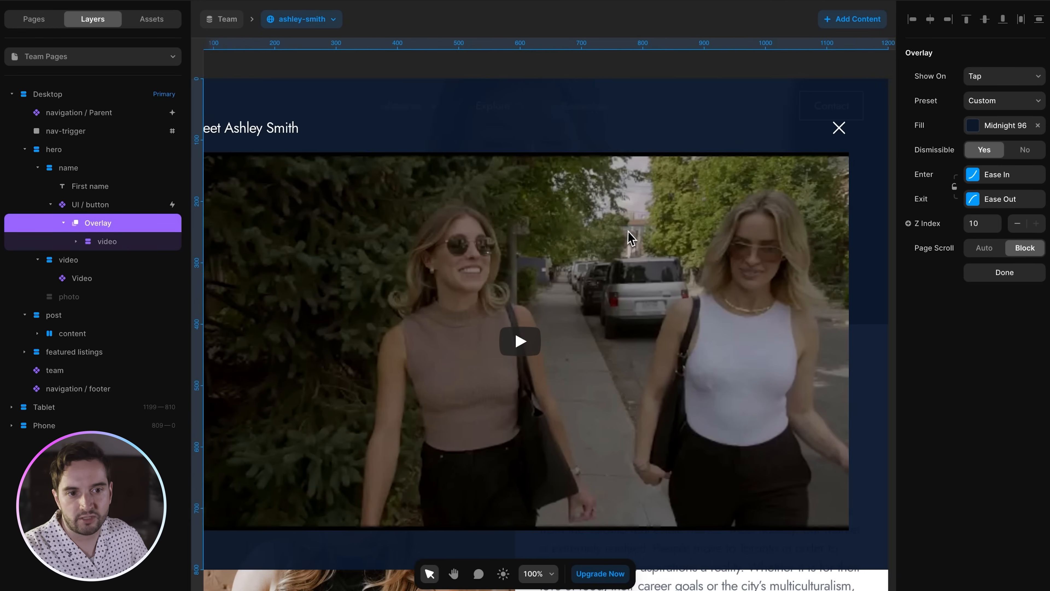
scroll(627, 238, left, 1)
click(270, 135)
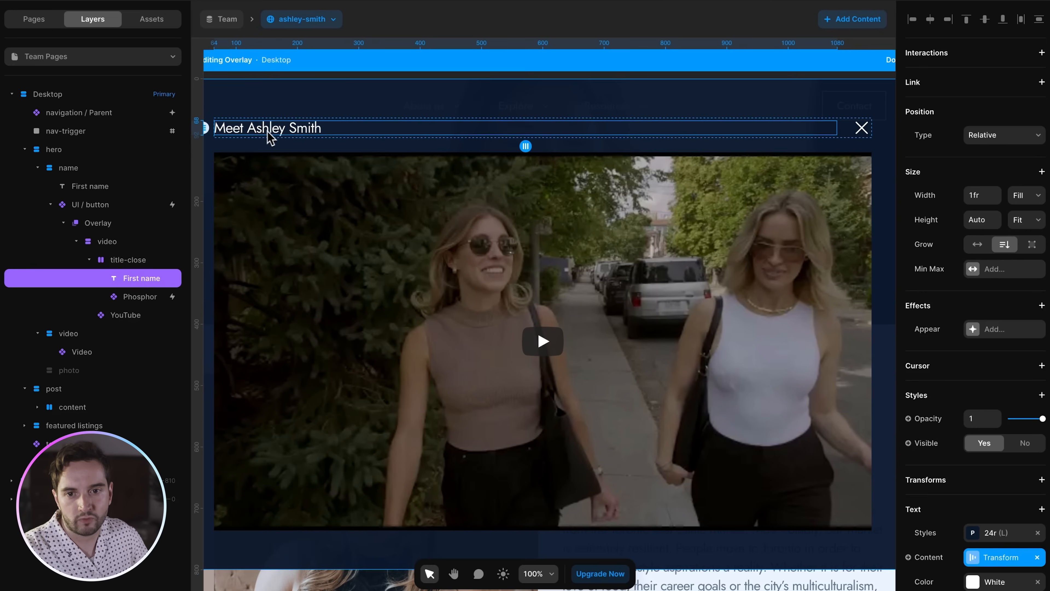
click(996, 557)
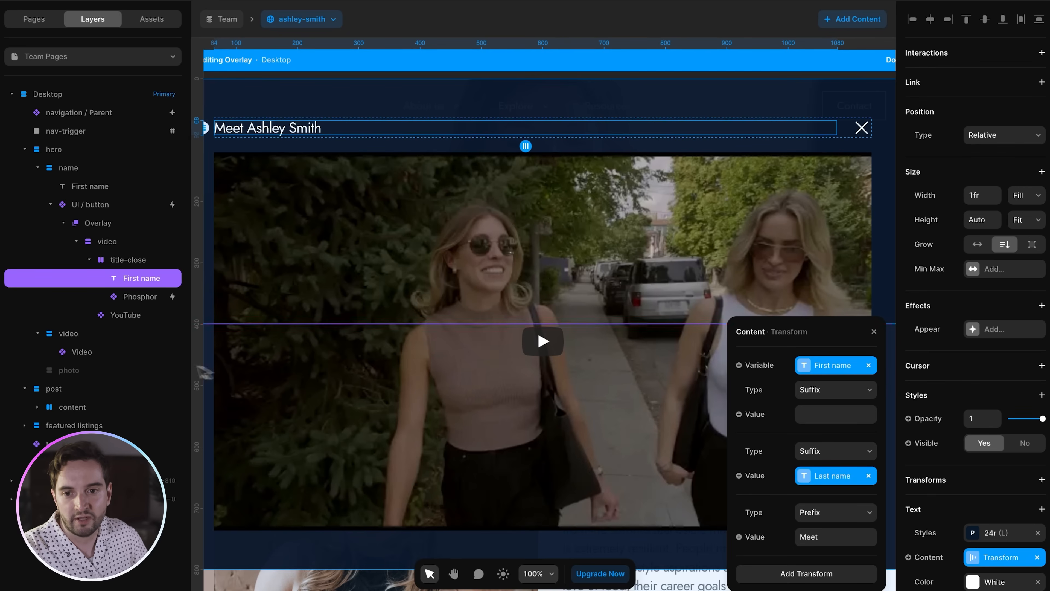
click(415, 276)
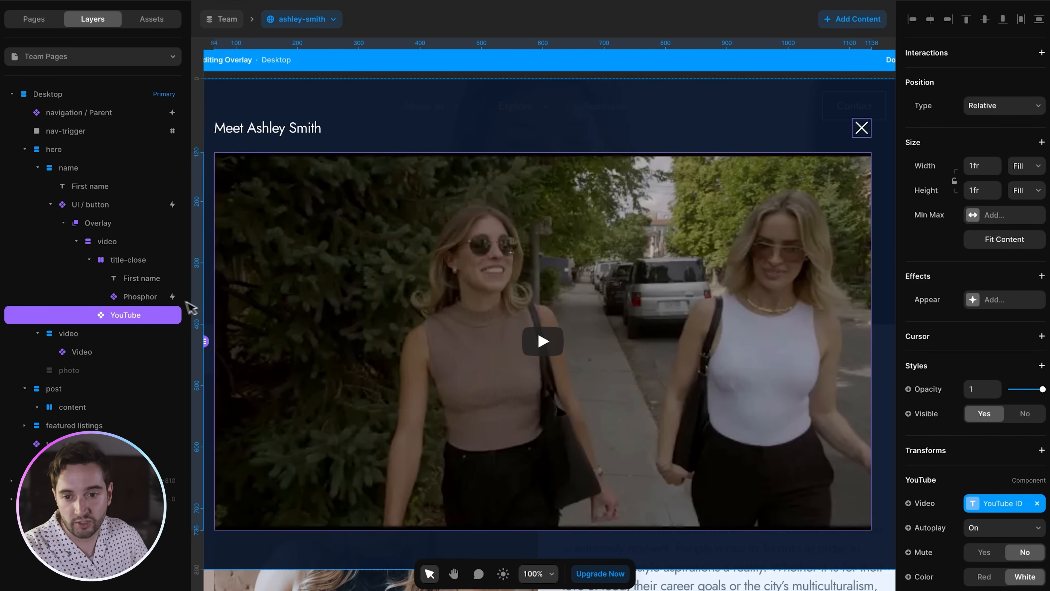
scroll(551, 317, down, 1)
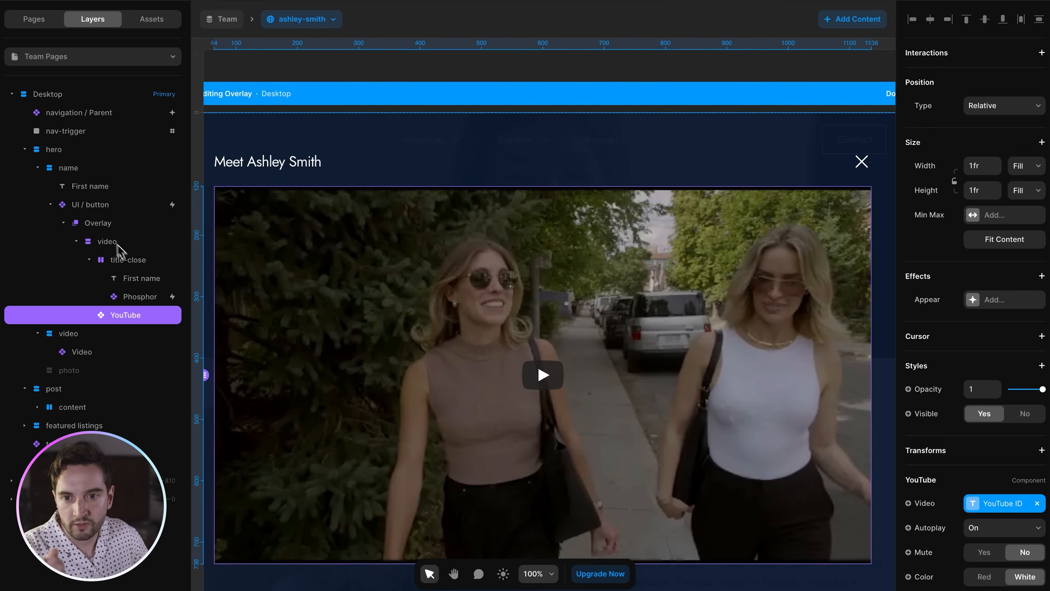
click(100, 209)
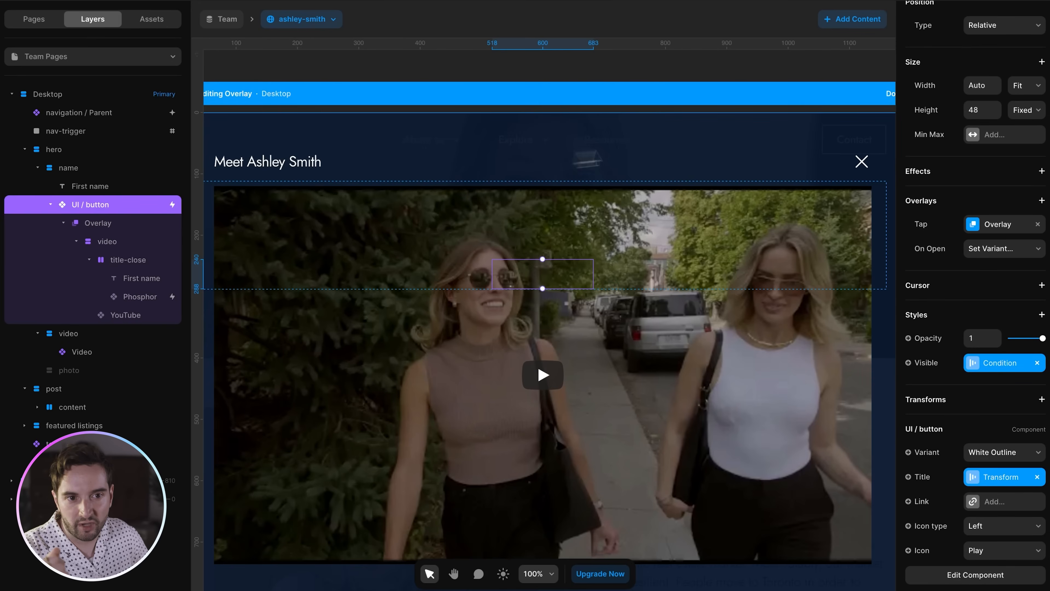
scroll(788, 113, right, 3)
click(823, 95)
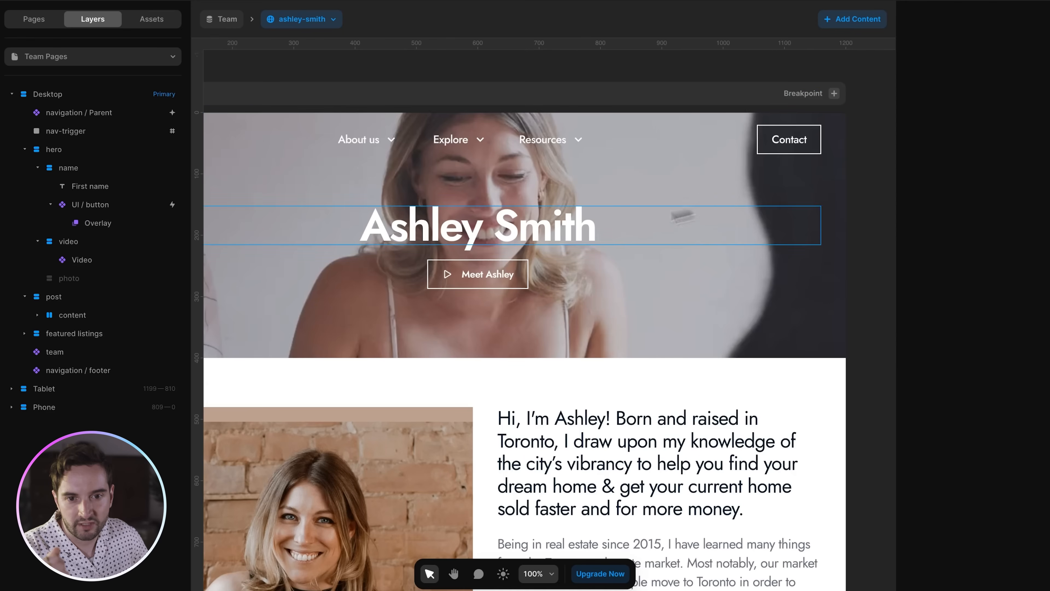
click(508, 275)
scroll(509, 278, left, 2)
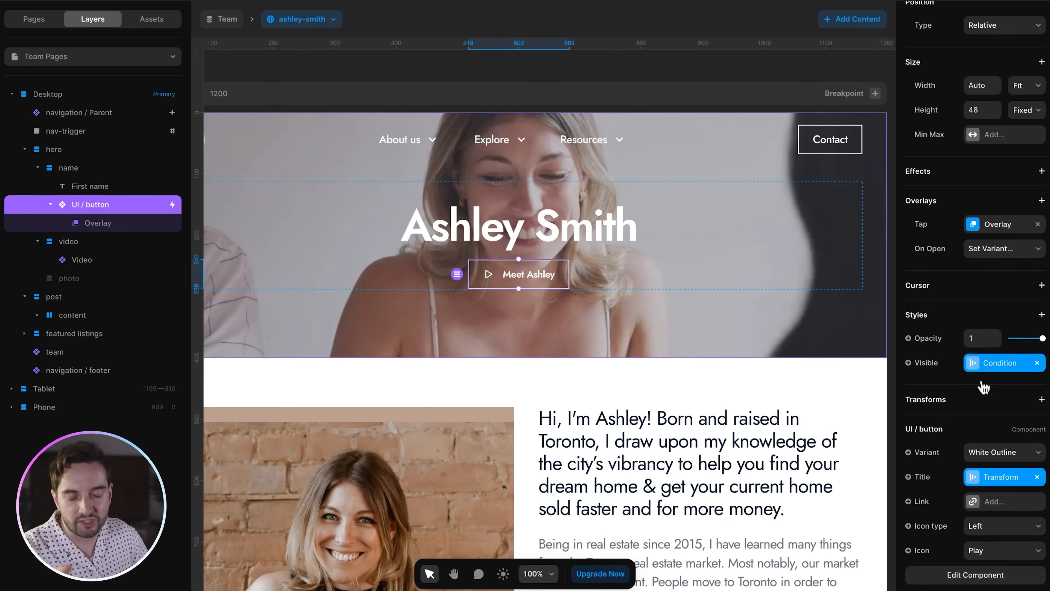
click(977, 365)
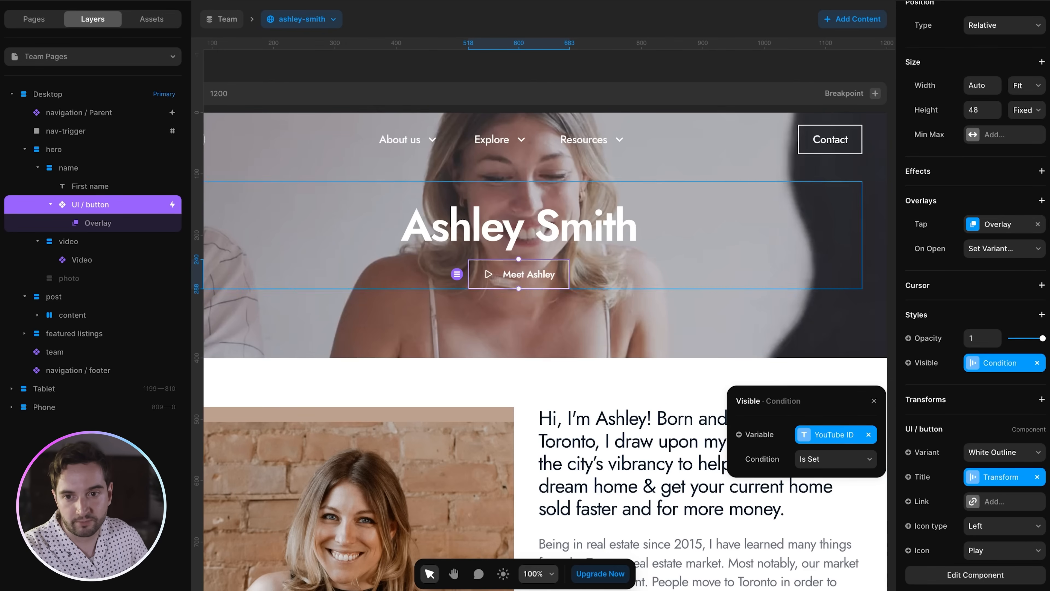
click(85, 168)
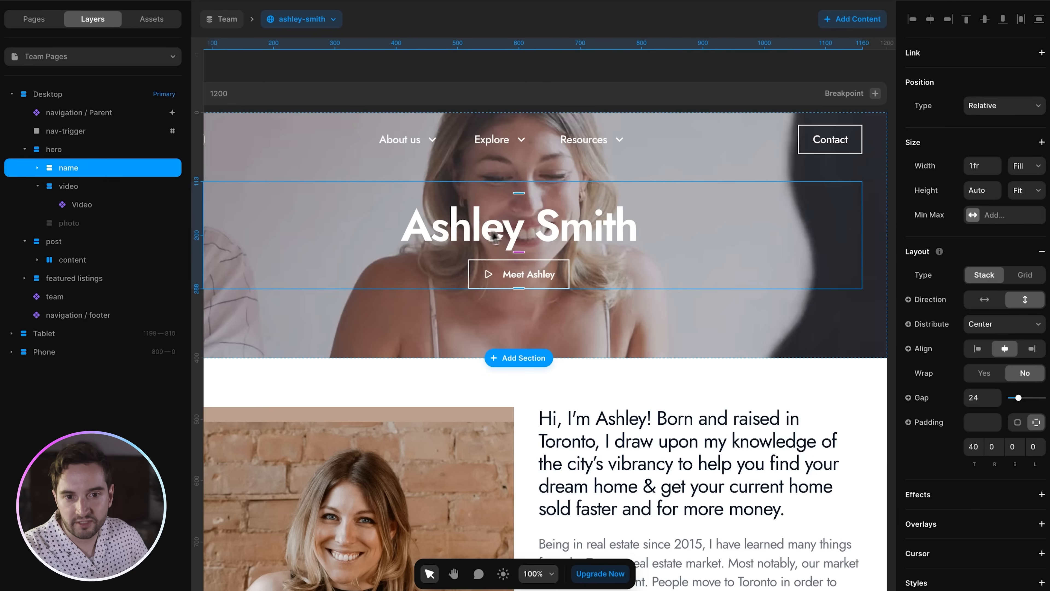
click(37, 186)
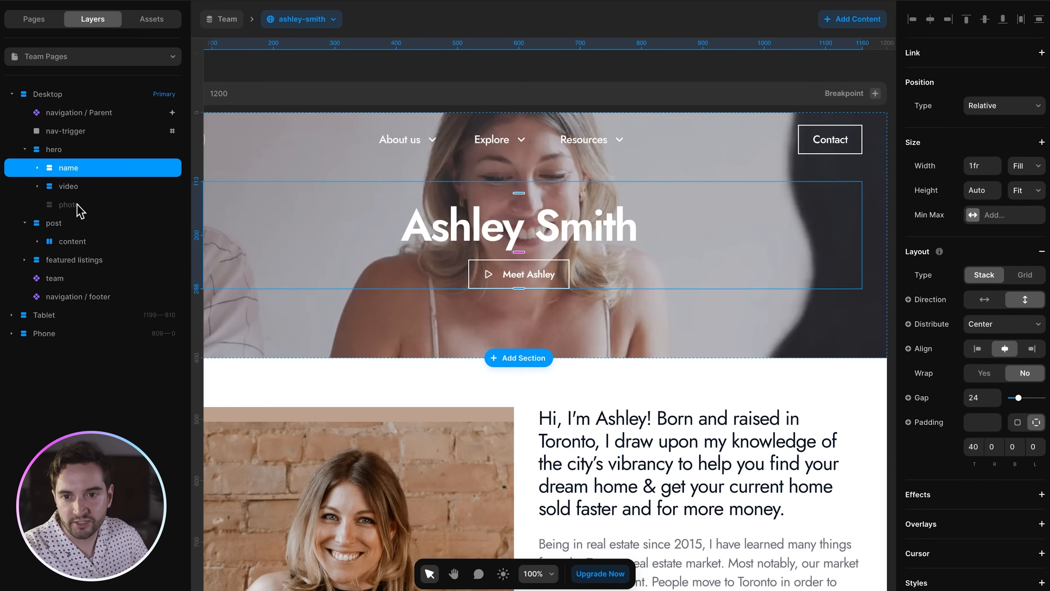
click(80, 187)
click(80, 206)
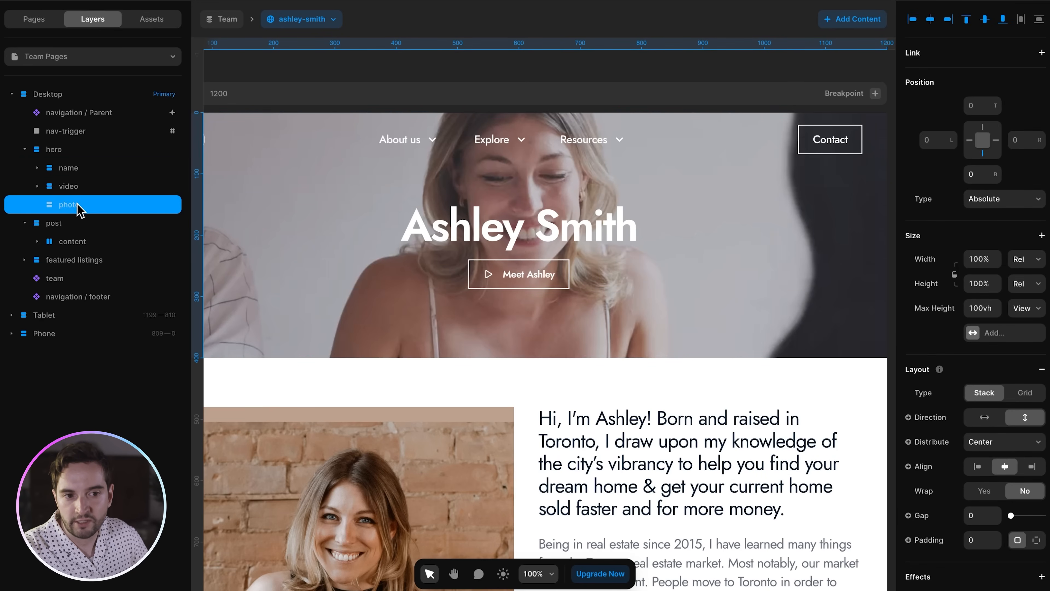
click(77, 187)
scroll(938, 382, down, 8)
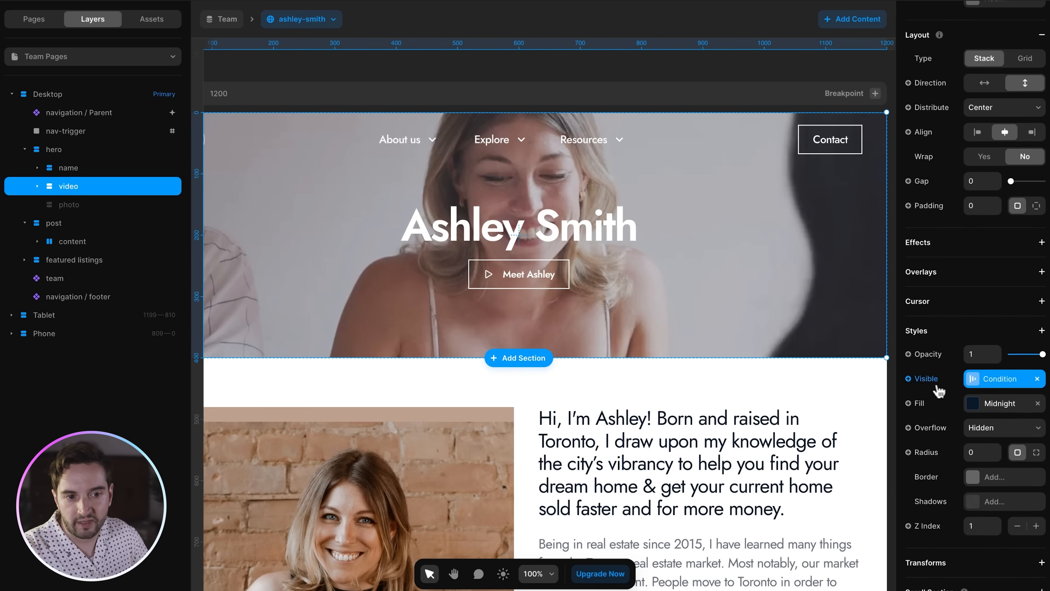
click(983, 382)
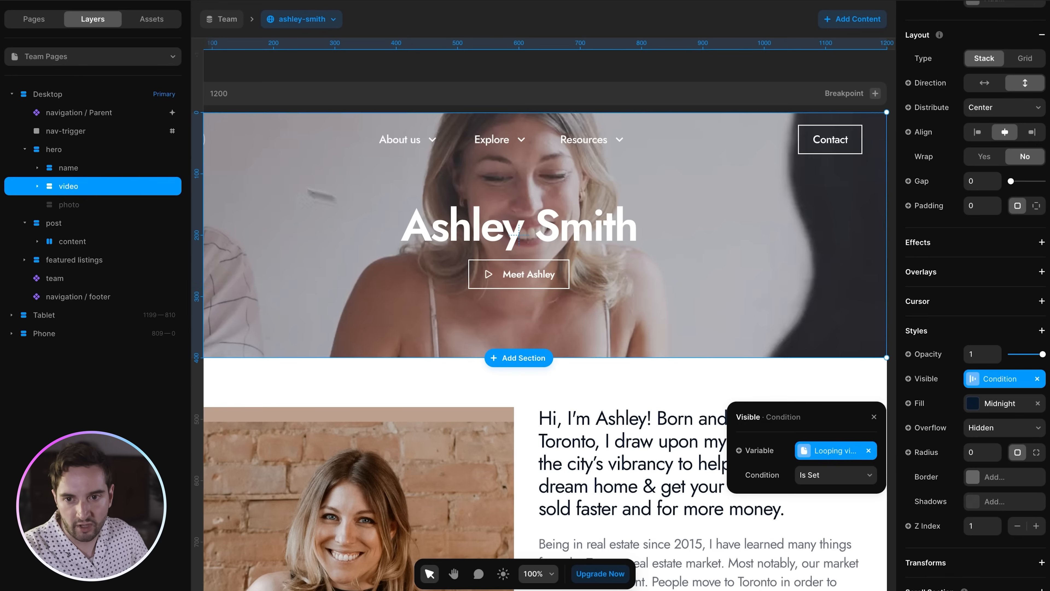
click(86, 209)
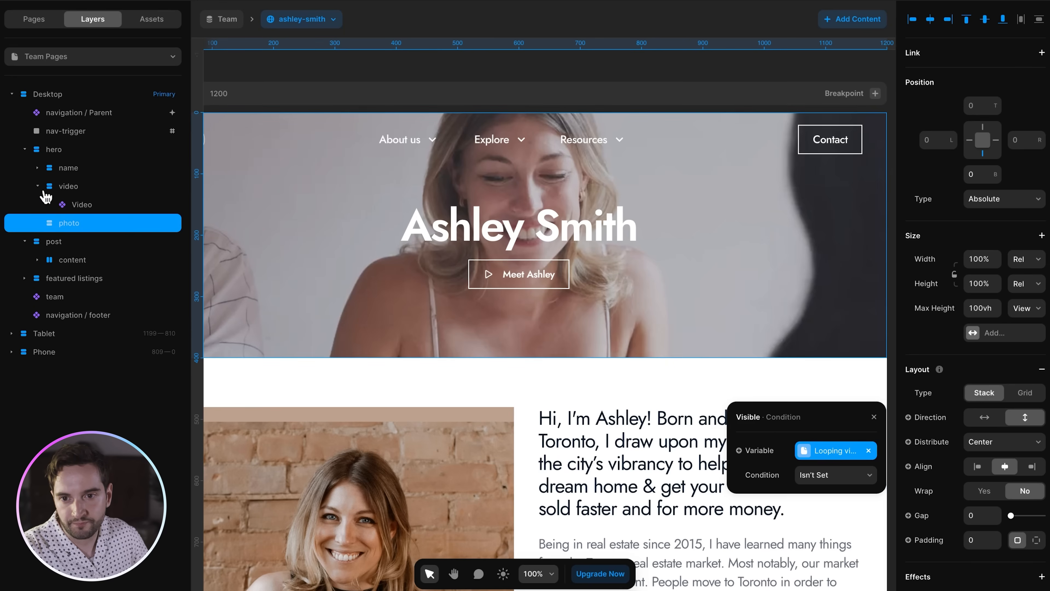
click(87, 209)
scroll(981, 503, down, 3)
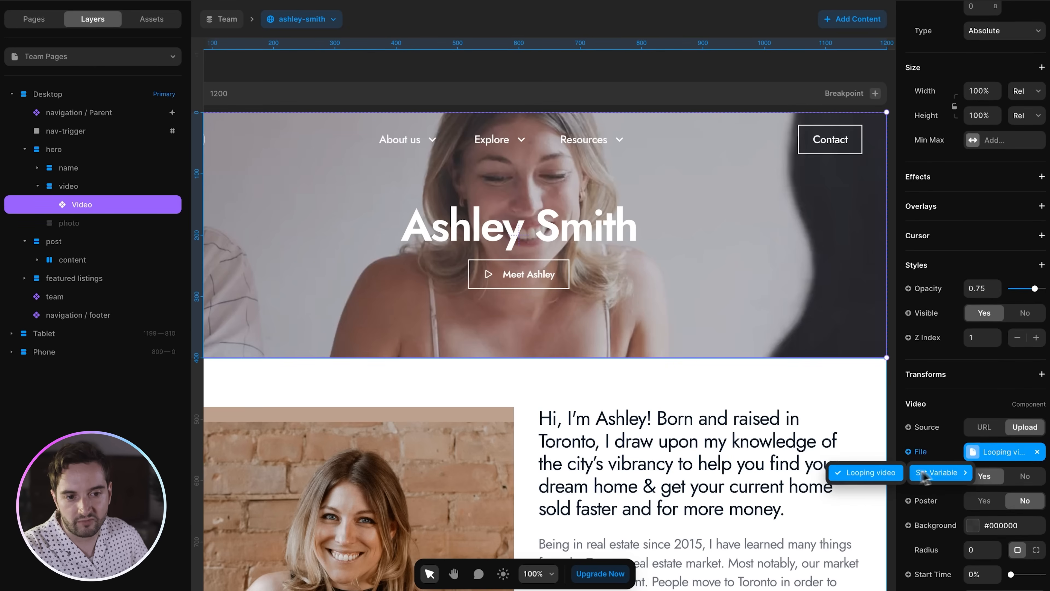
scroll(948, 436, down, 3)
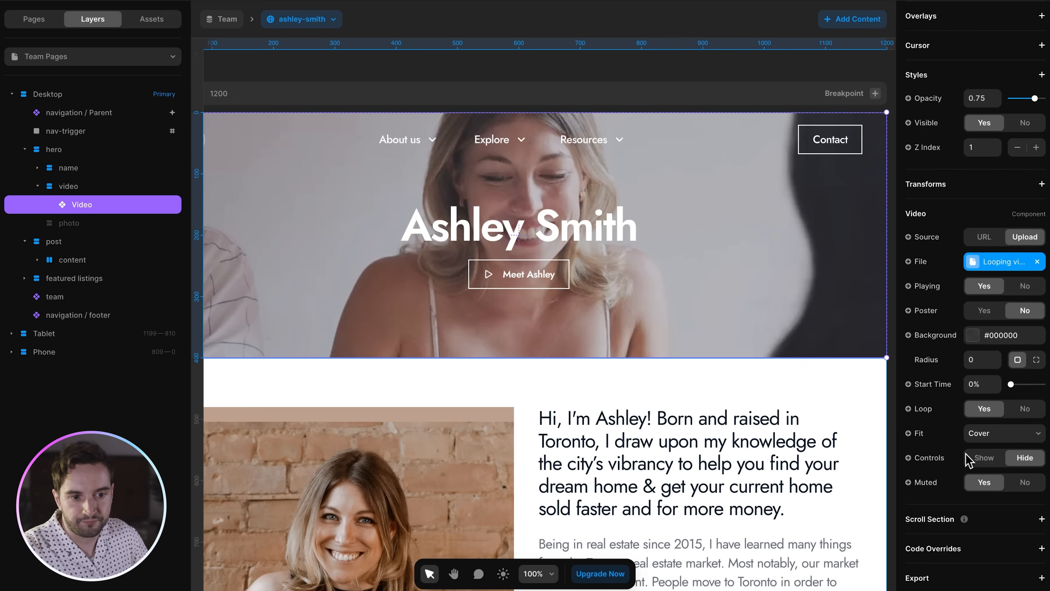
scroll(948, 436, up, 6)
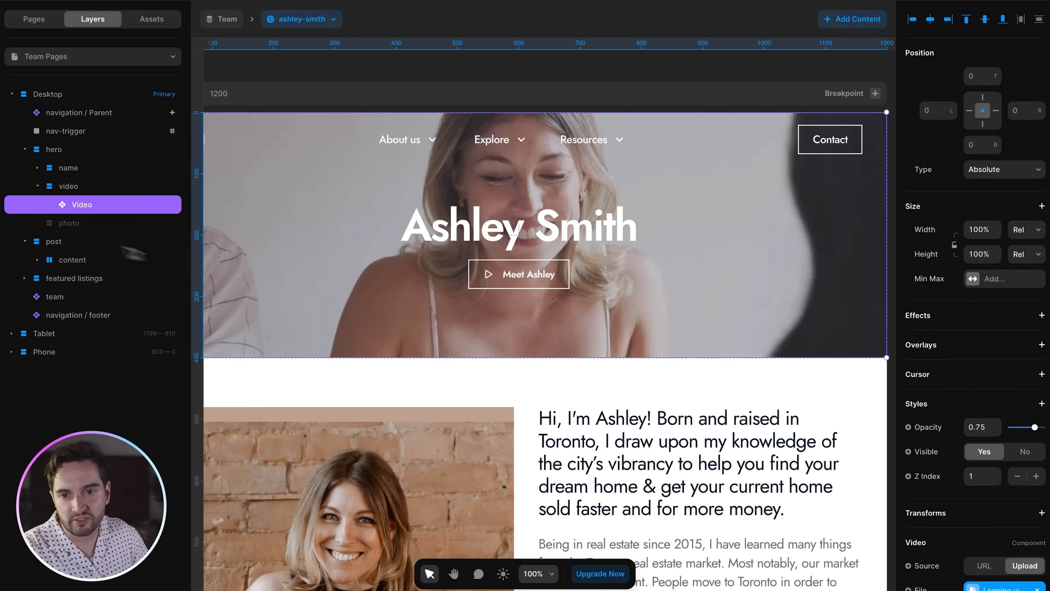
click(38, 186)
click(58, 149)
click(25, 150)
scroll(831, 323, down, 5)
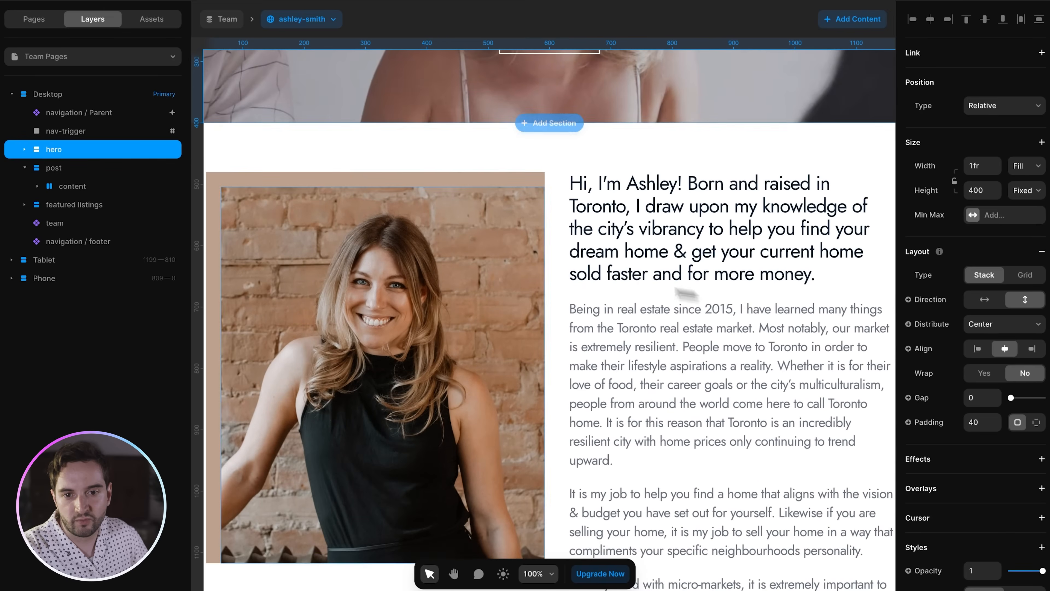
click(485, 283)
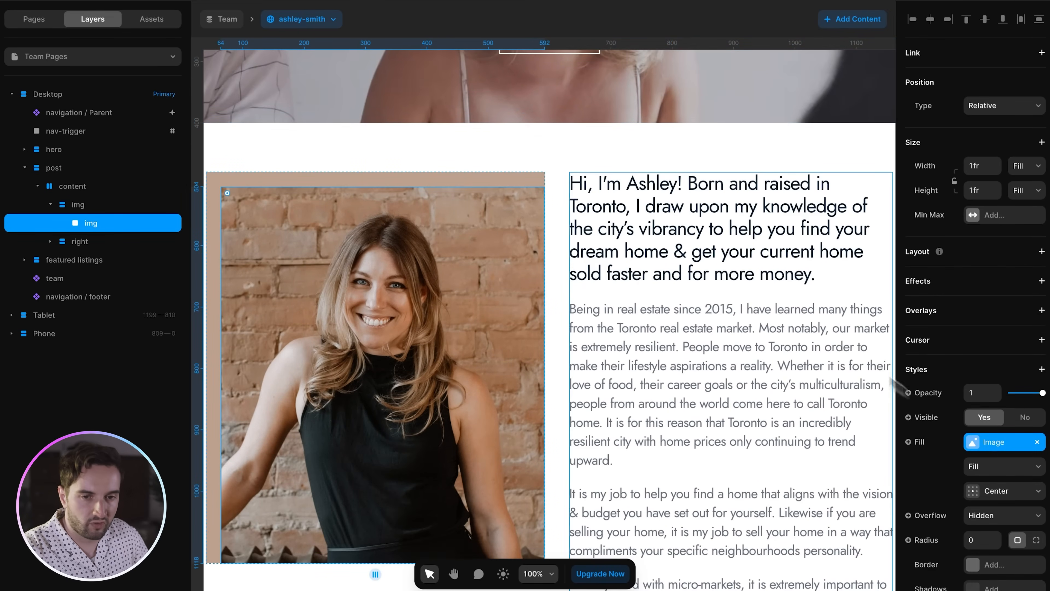
click(772, 311)
scroll(1015, 538, down, 2)
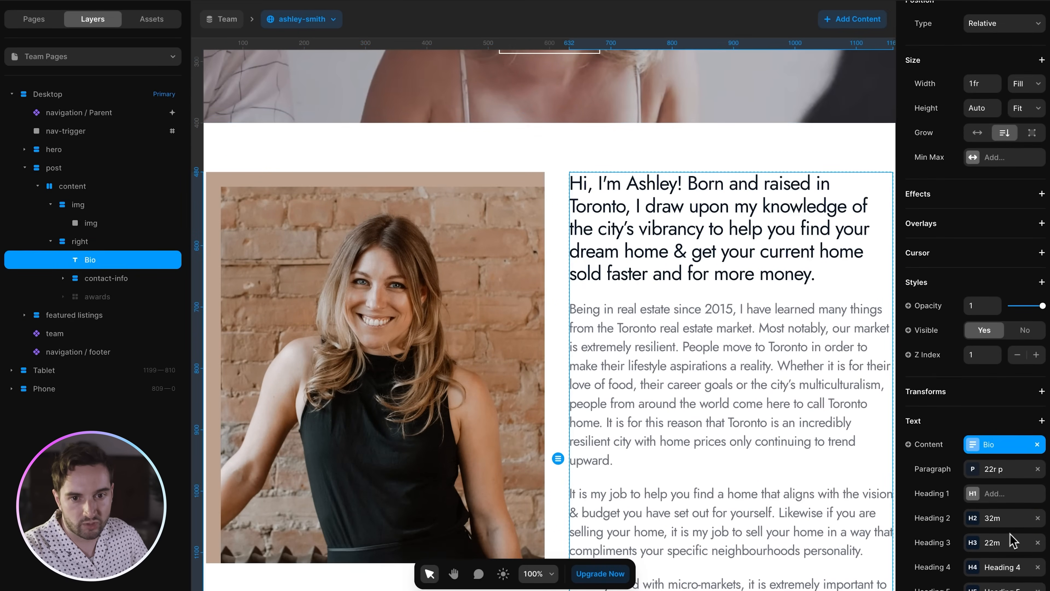
scroll(734, 368, down, 10)
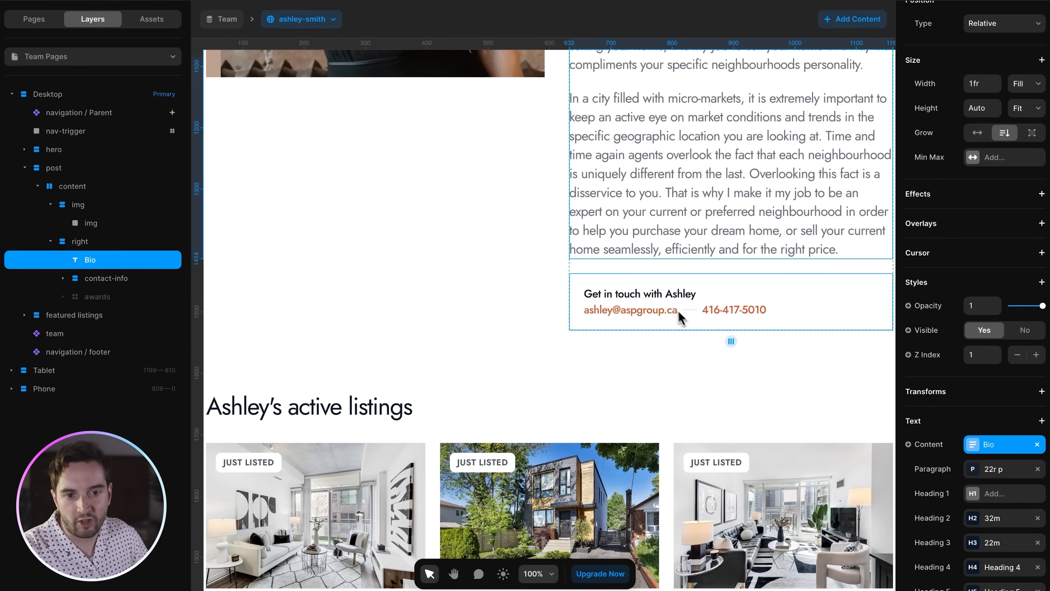
click(641, 296)
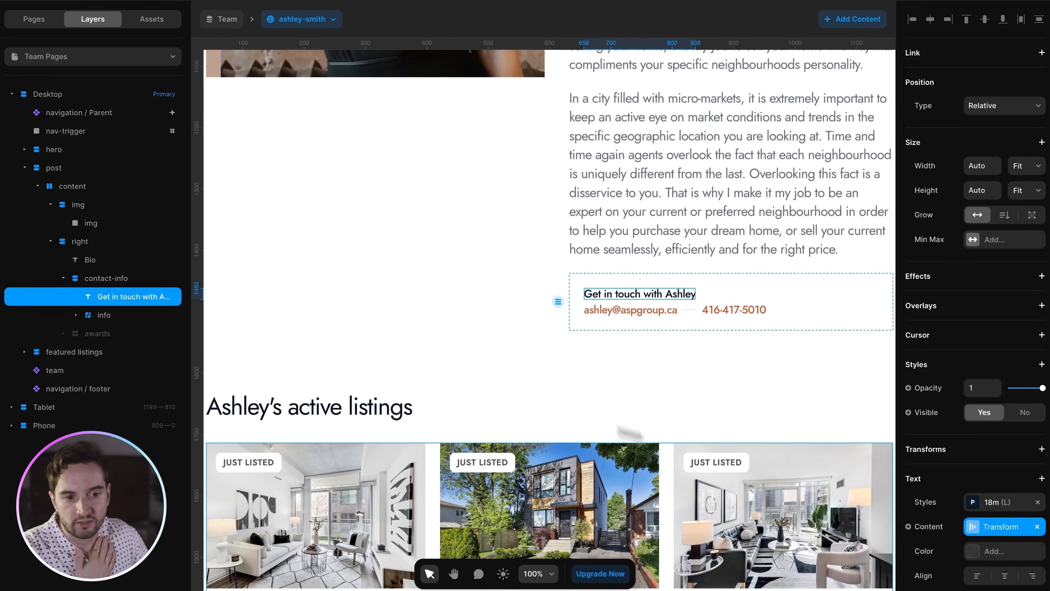
click(988, 534)
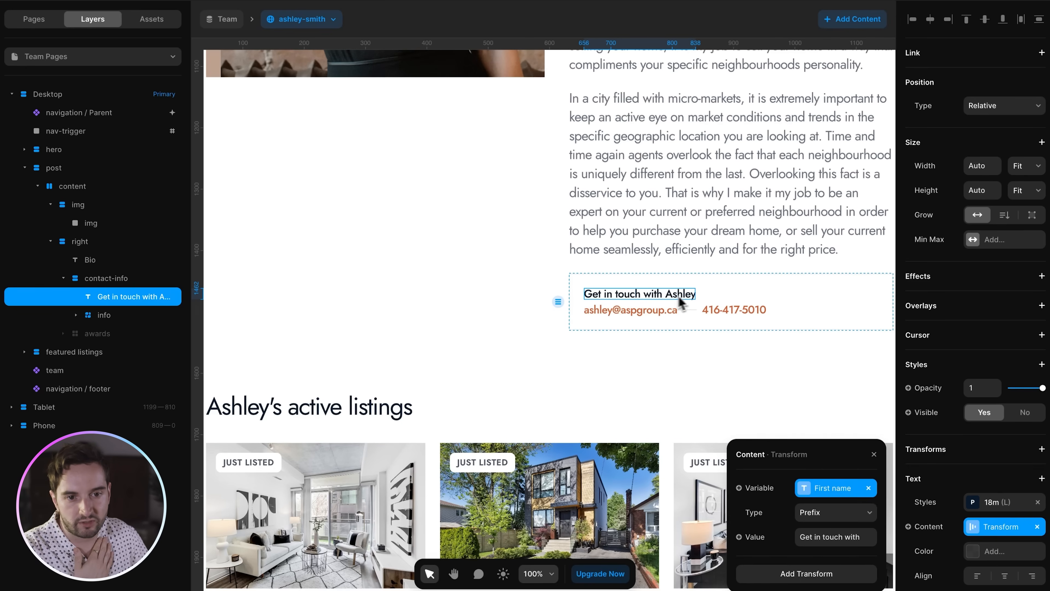
click(628, 312)
click(707, 320)
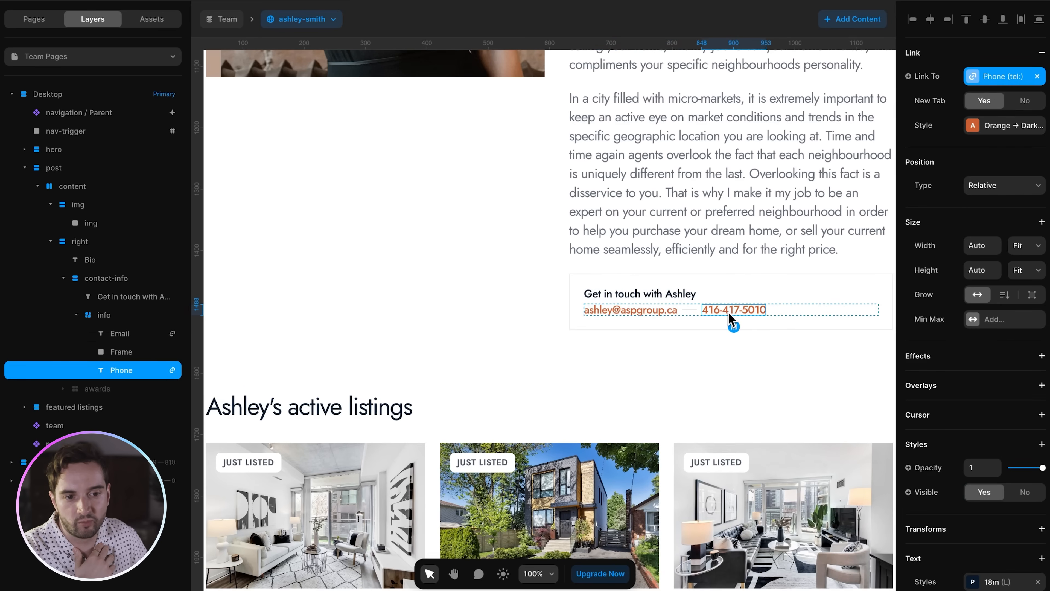
click(677, 312)
click(1005, 499)
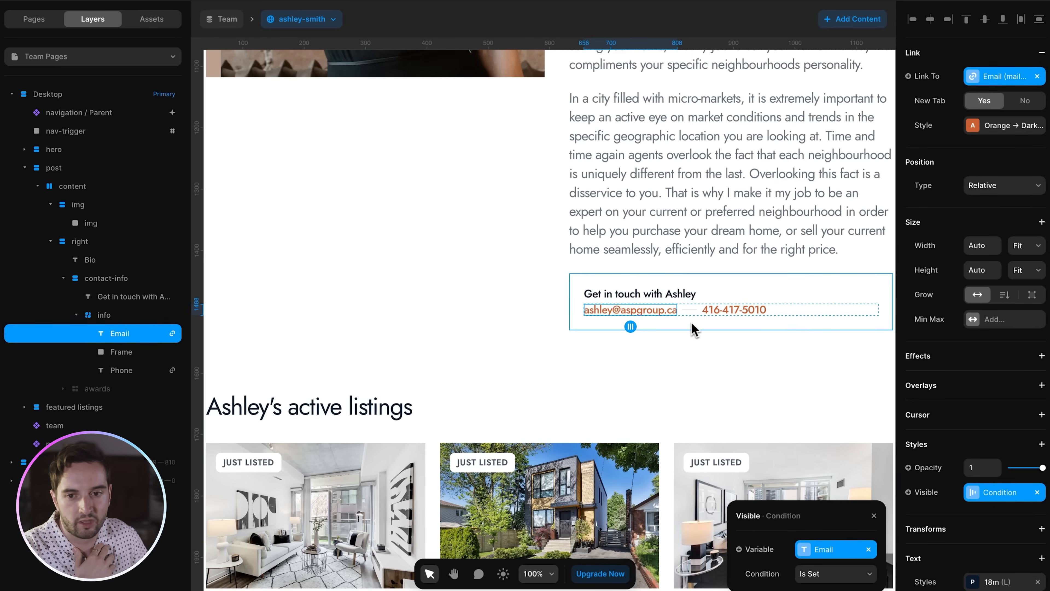
scroll(930, 472, down, 2)
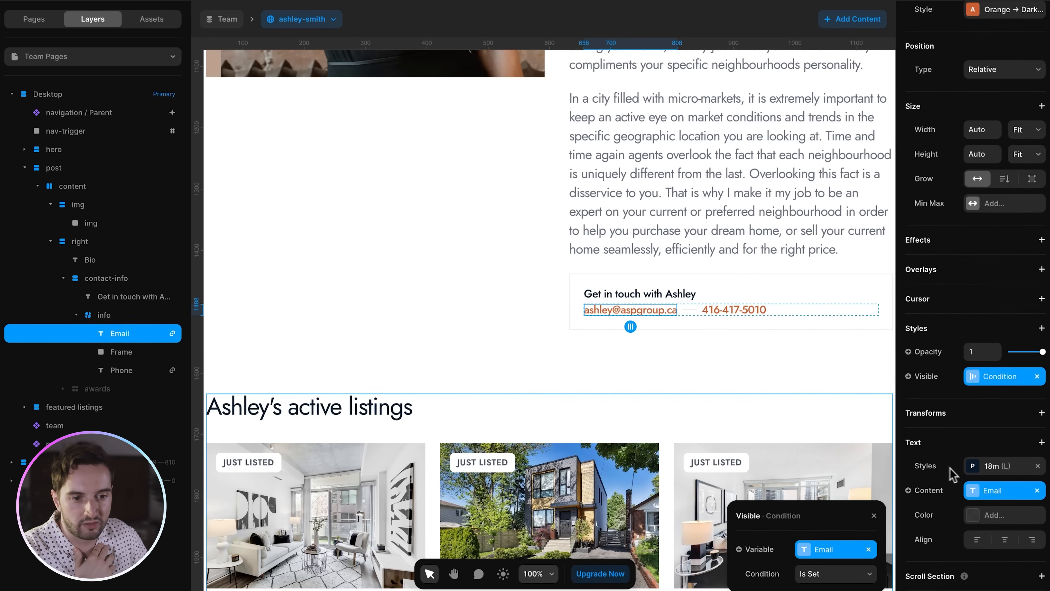
click(988, 513)
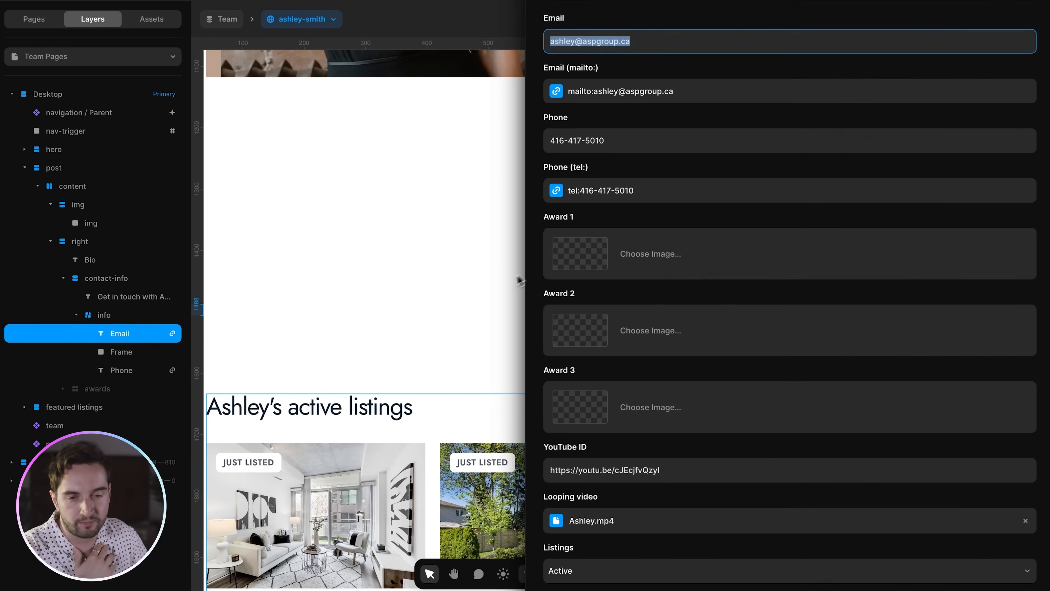
click(517, 278)
scroll(951, 397, up, 3)
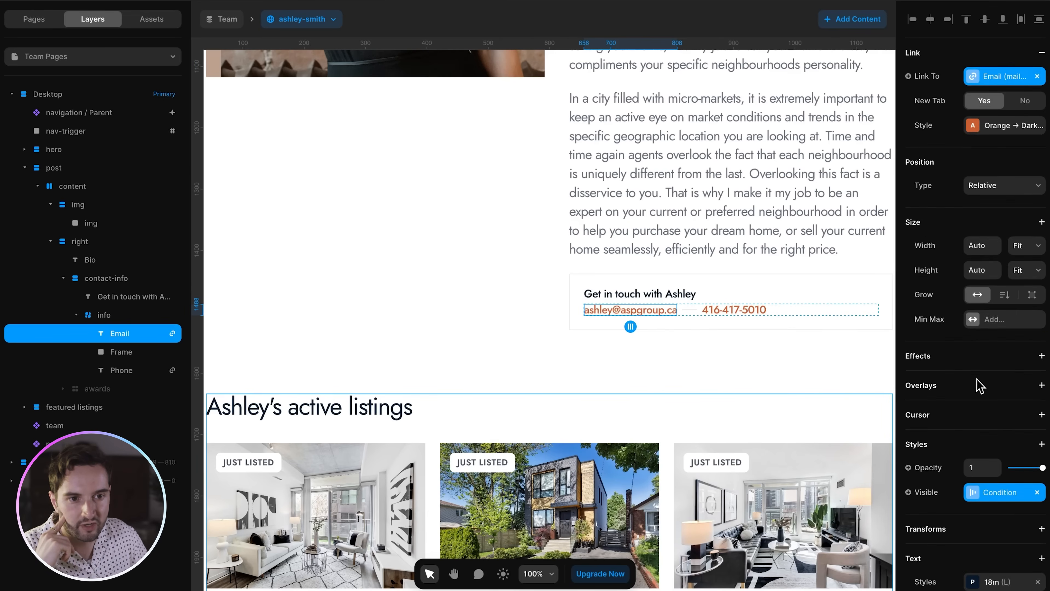
click(987, 81)
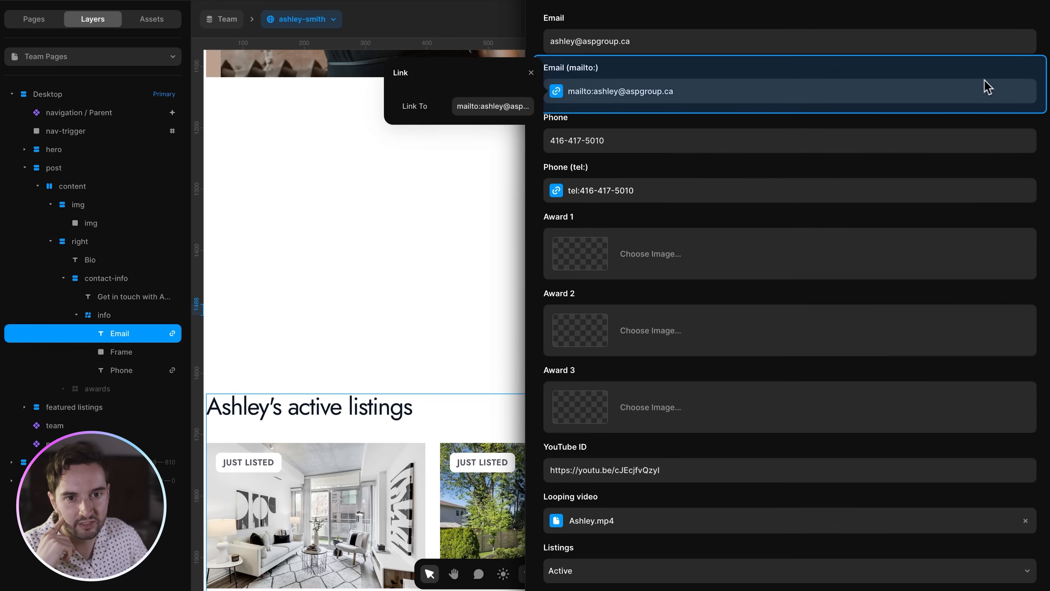
click(480, 205)
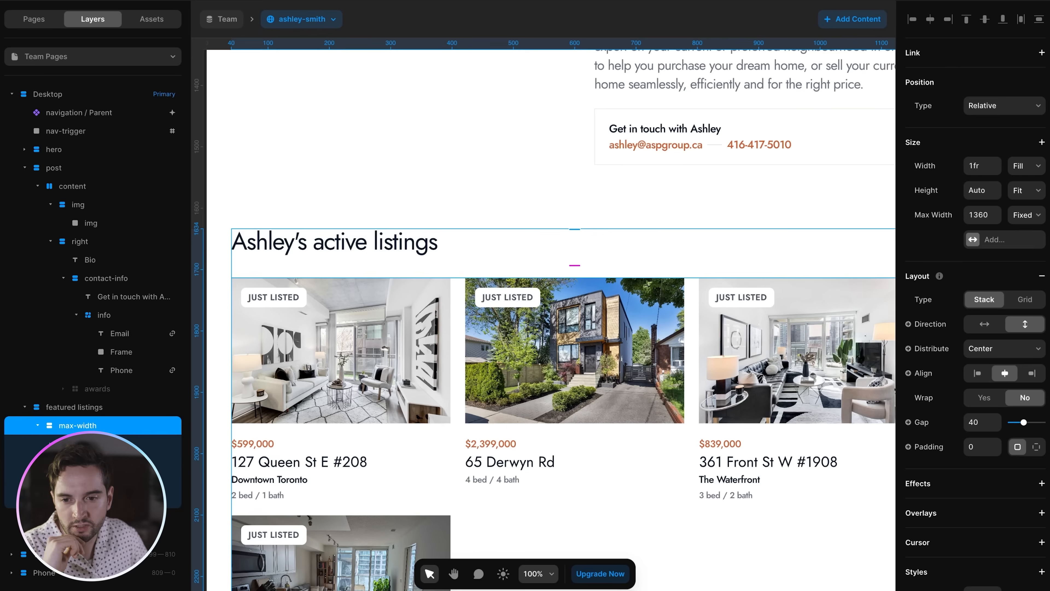
click(115, 496)
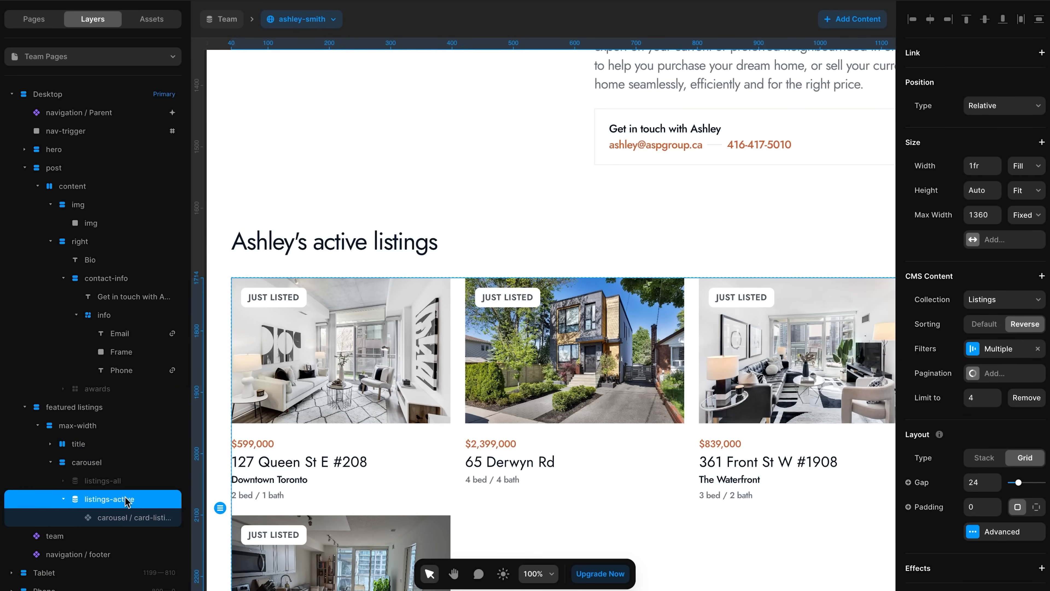
click(63, 499)
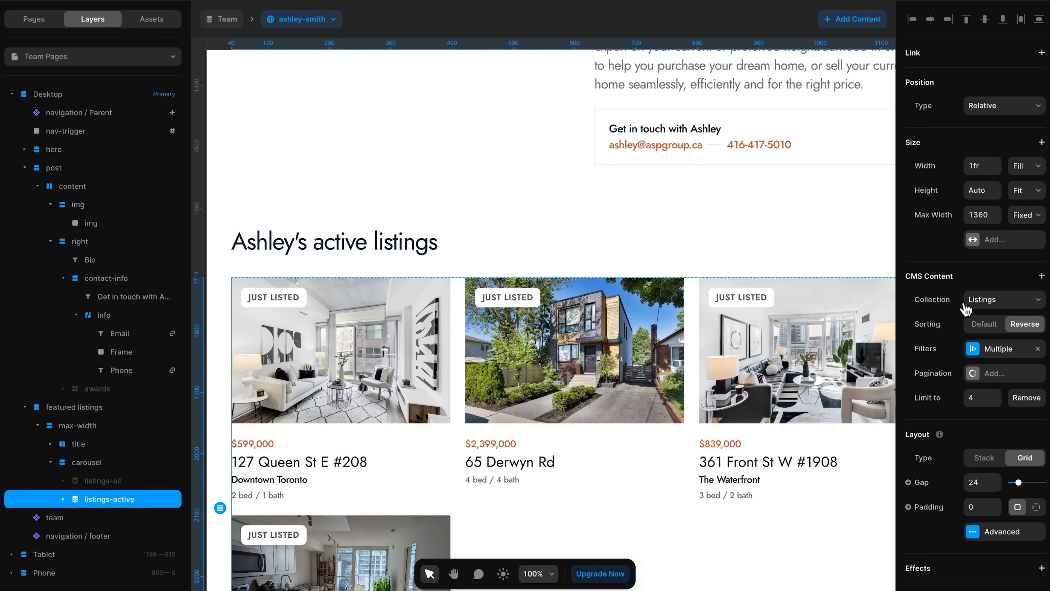
click(988, 351)
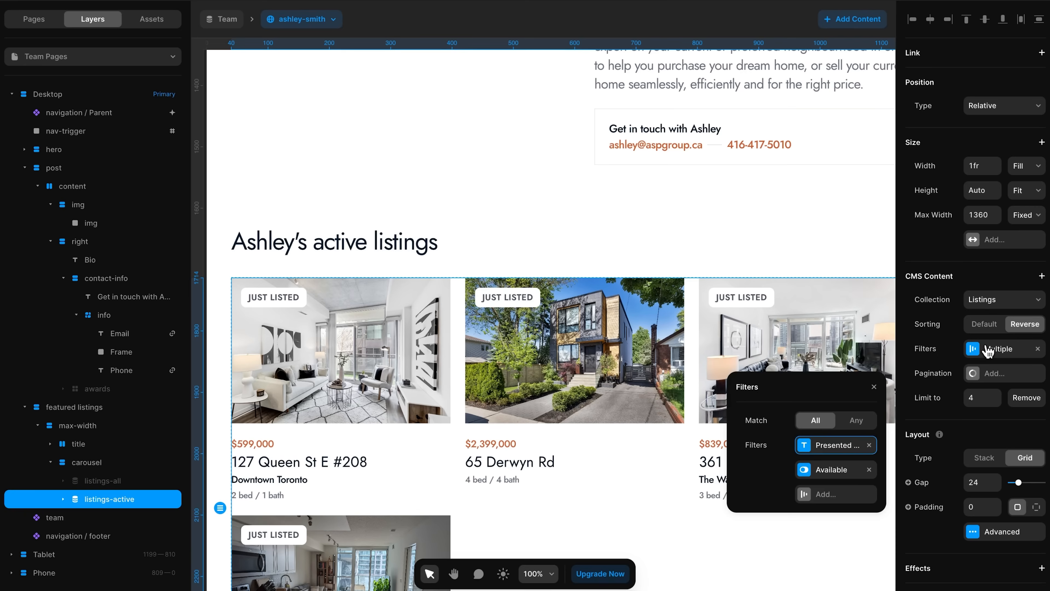
click(837, 446)
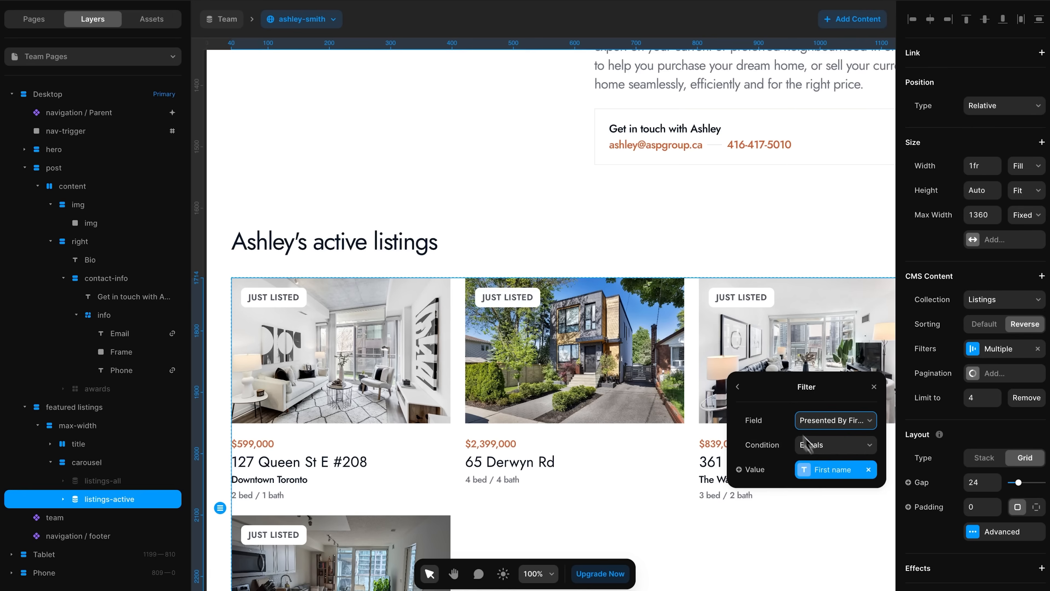
click(739, 389)
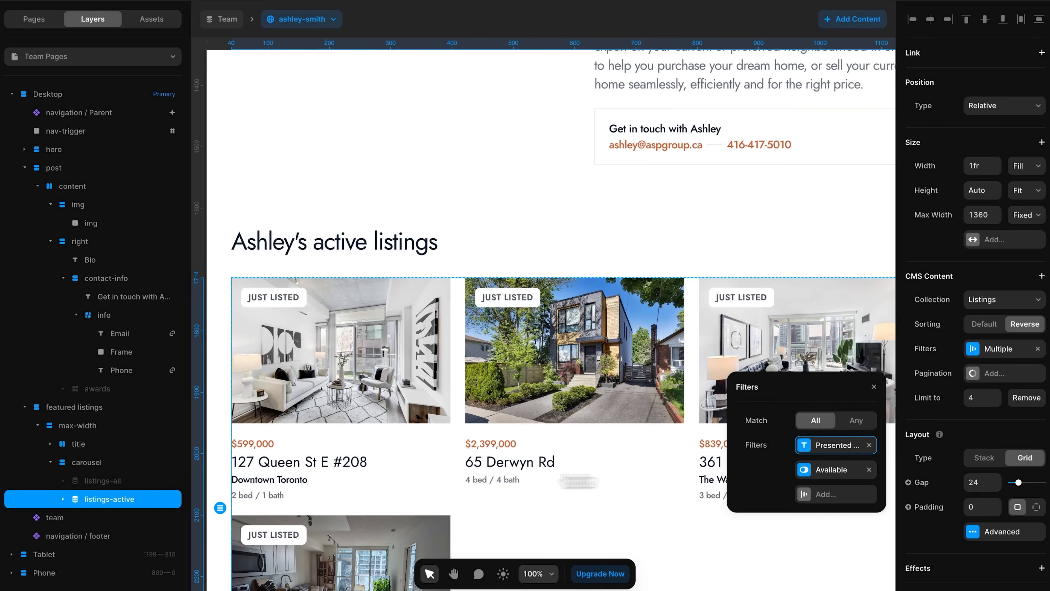
click(980, 438)
scroll(979, 533, down, 5)
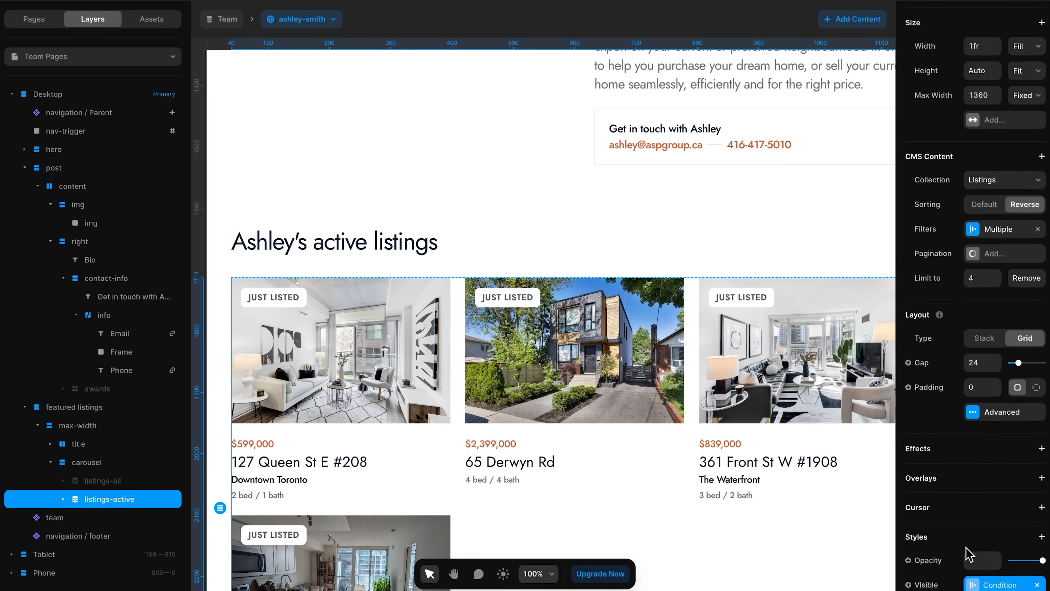
click(985, 496)
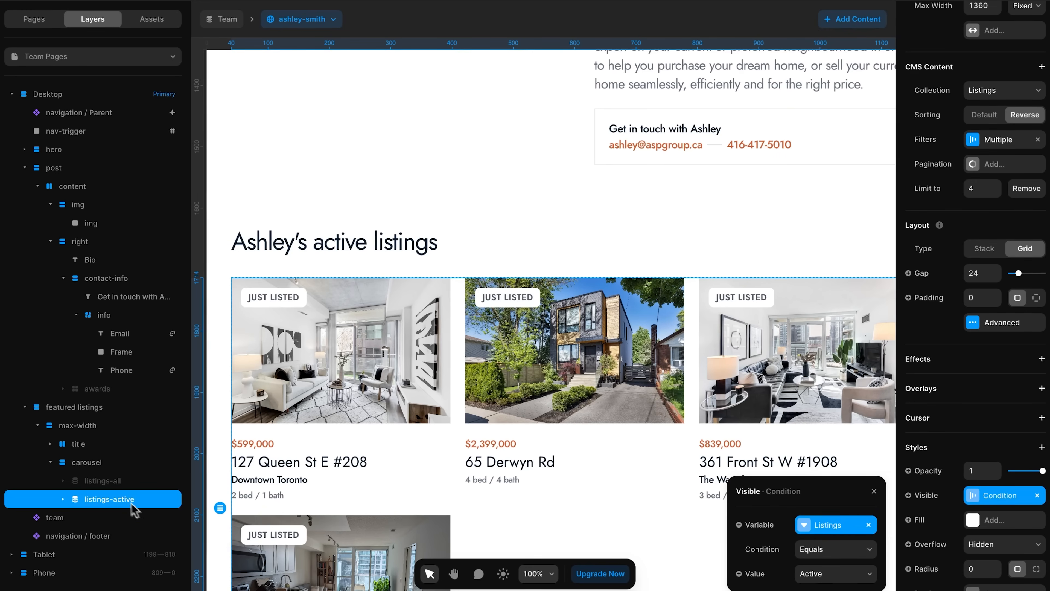
click(119, 483)
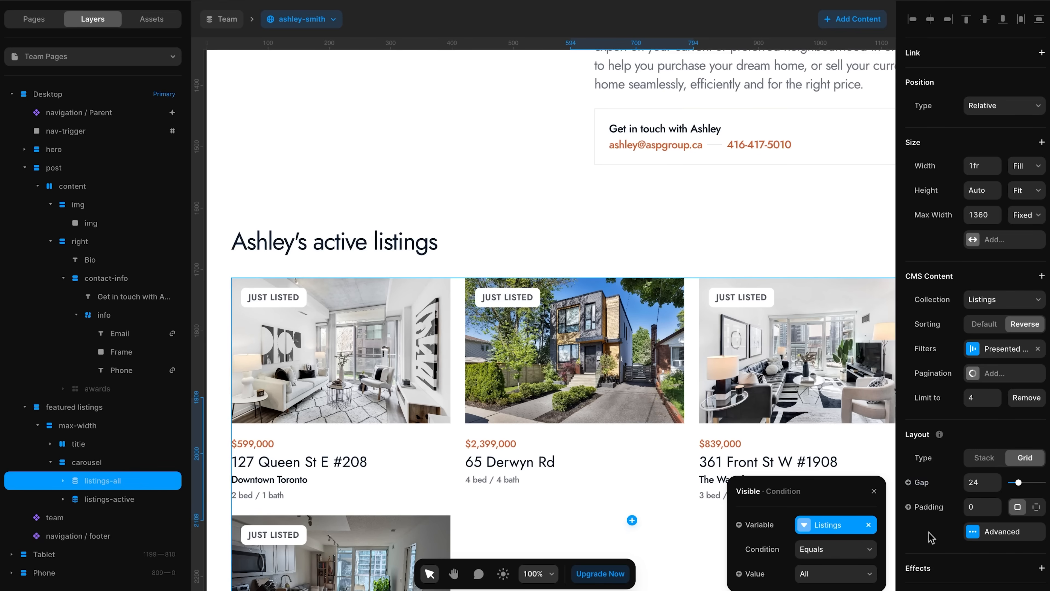
scroll(931, 537, down, 5)
click(986, 482)
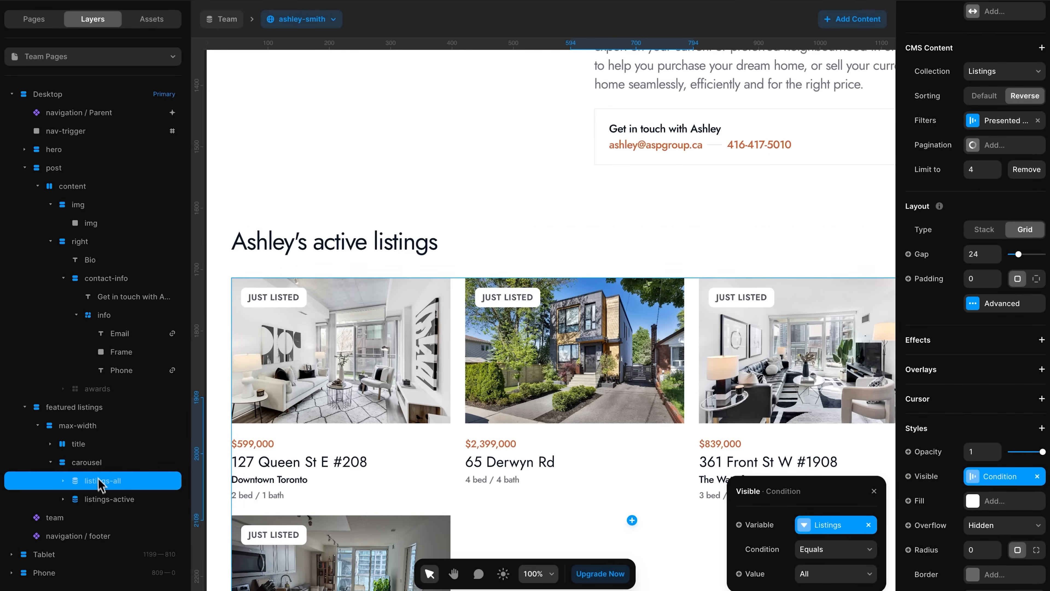
click(93, 466)
scroll(938, 372, down, 5)
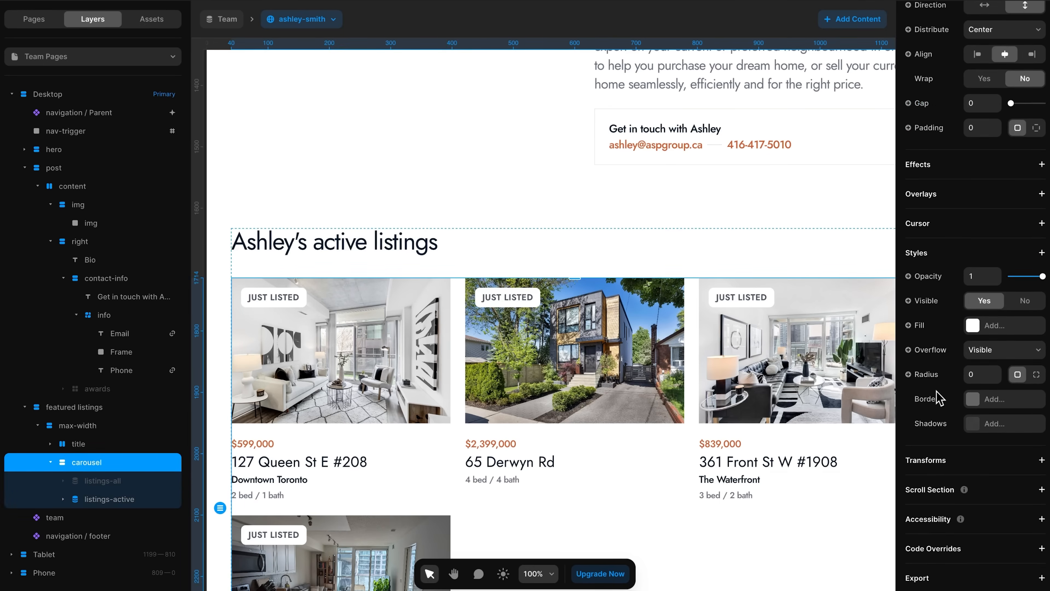
click(93, 410)
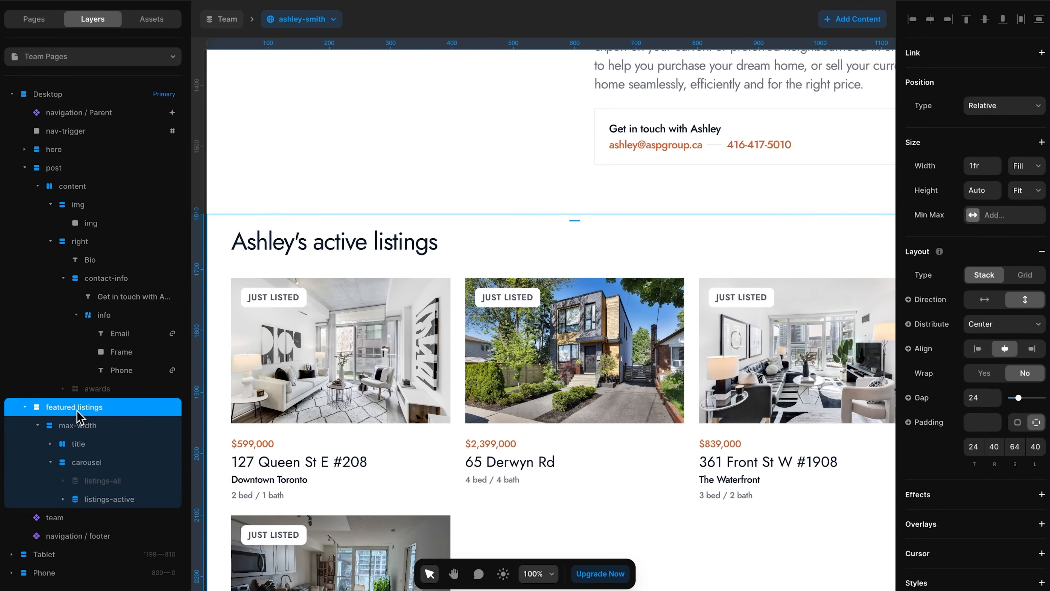
- Check the featured listings section's visibility condition
scroll(982, 343, down, 5)
click(980, 302)
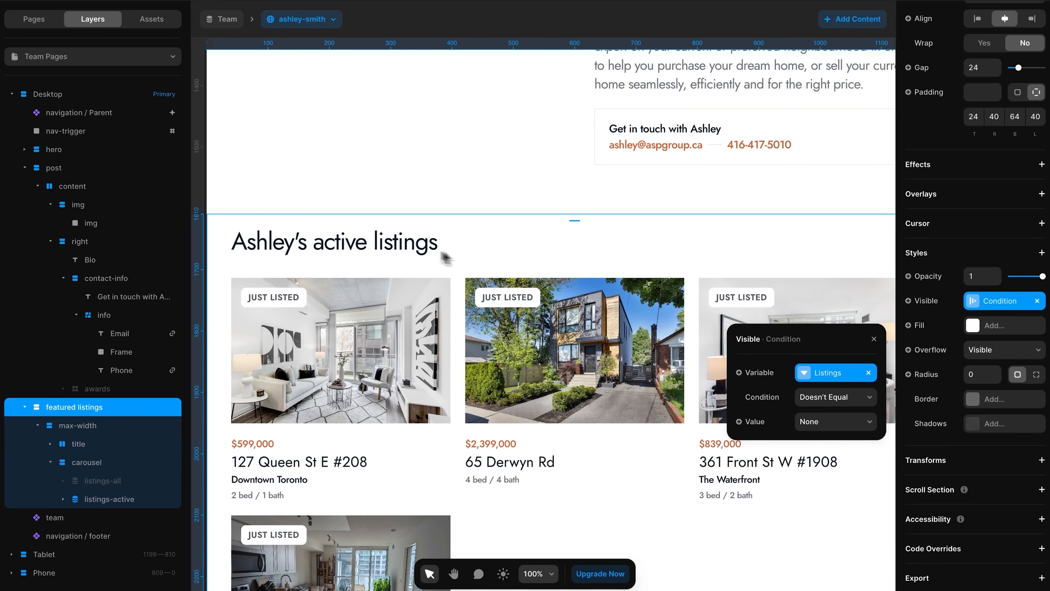
scroll(309, 253, left, 3)
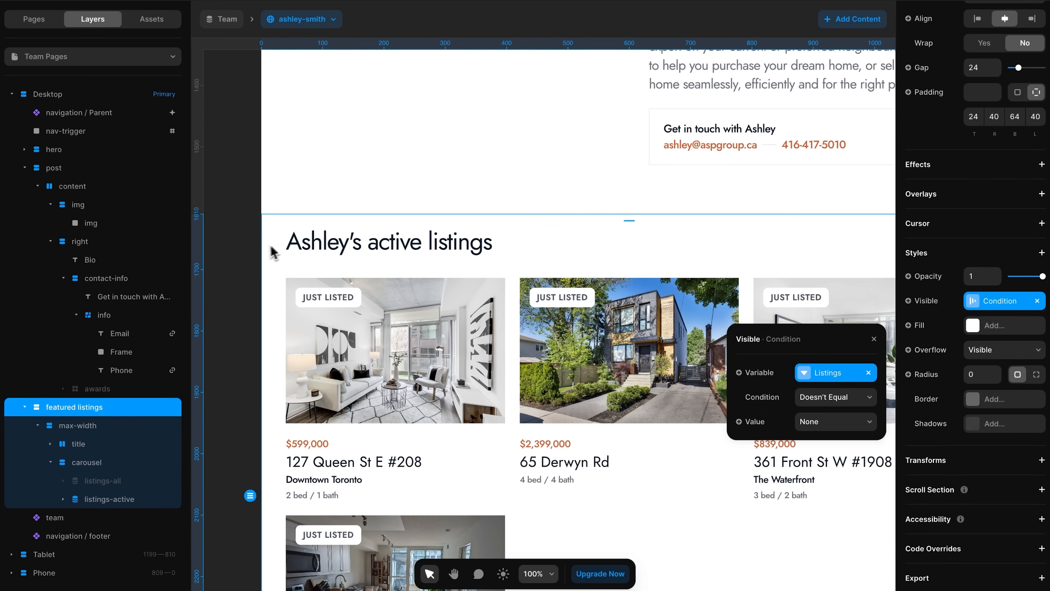
click(258, 256)
- Compare the active (Listings = Active) and featured (= All) headings' conditions, widening the Layers panel
click(356, 250)
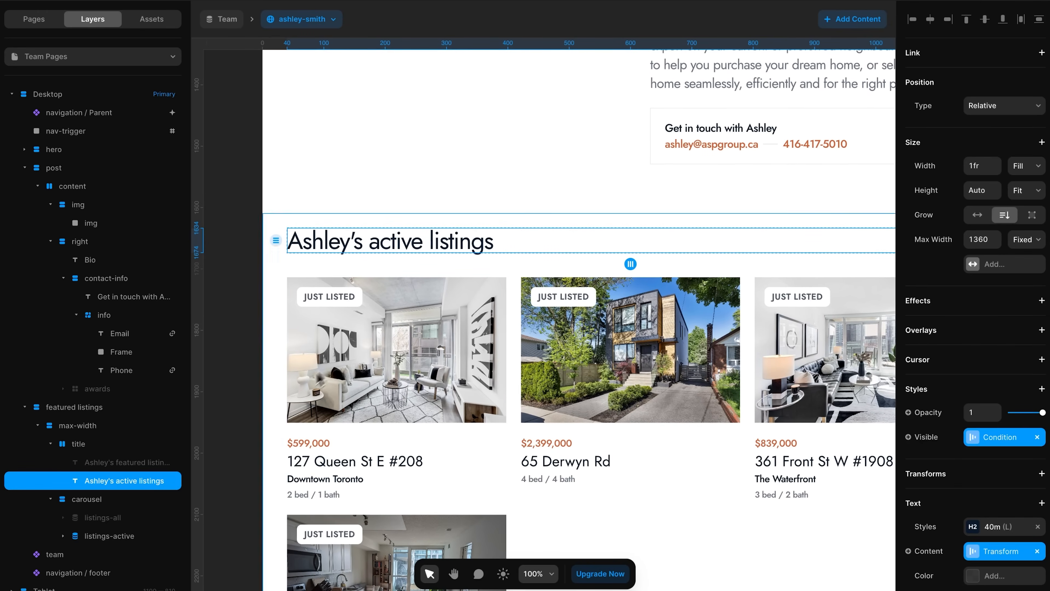
click(117, 537)
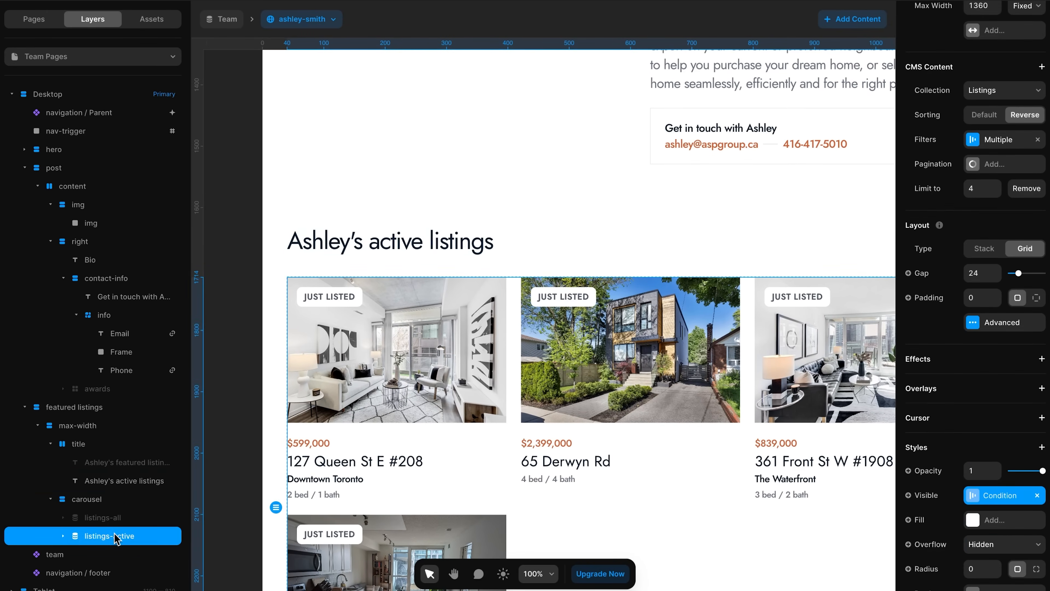
click(125, 481)
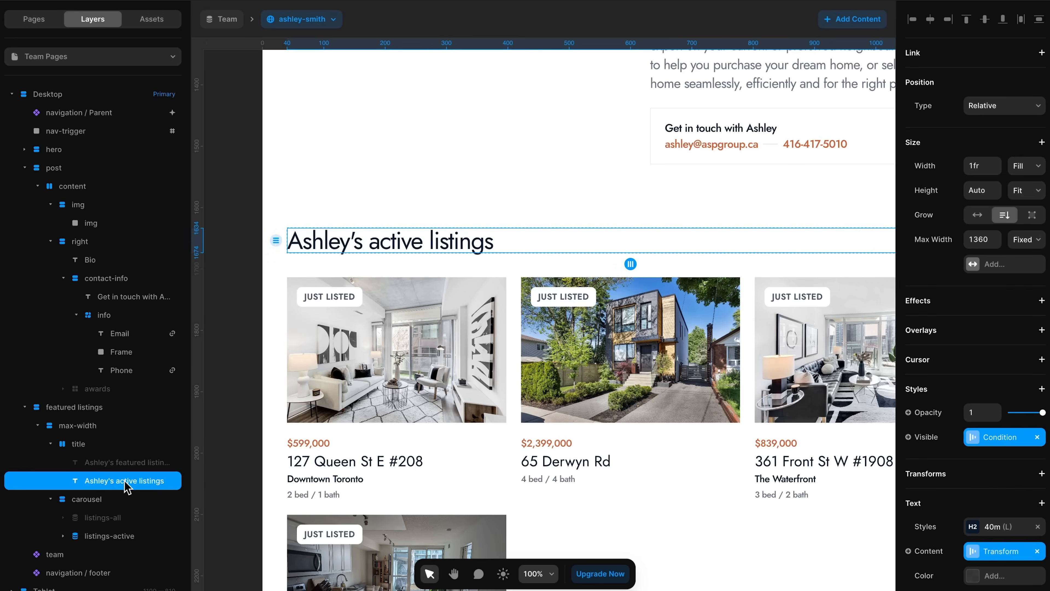
click(971, 439)
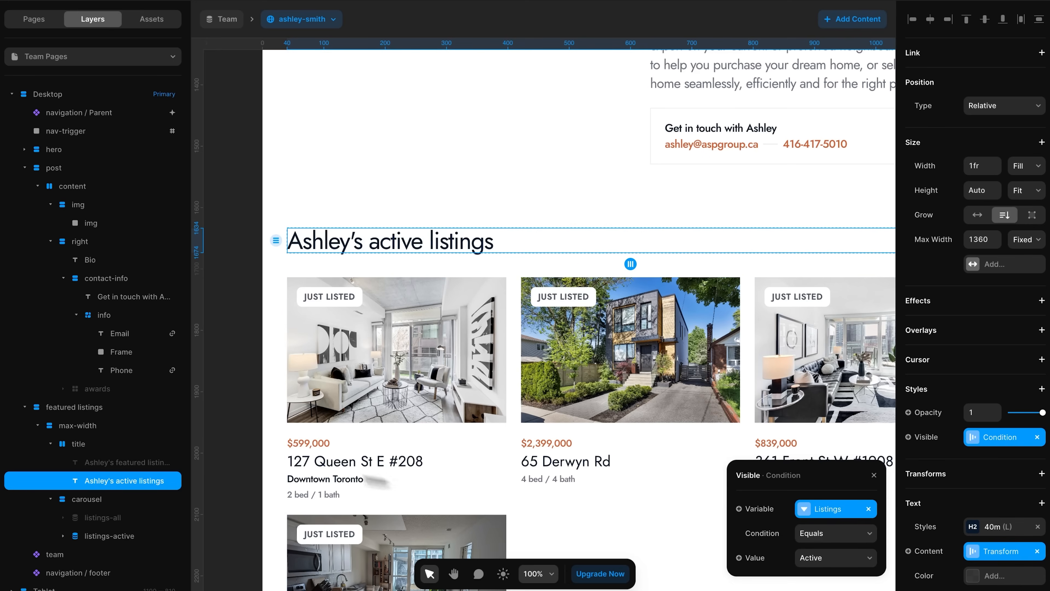
click(140, 462)
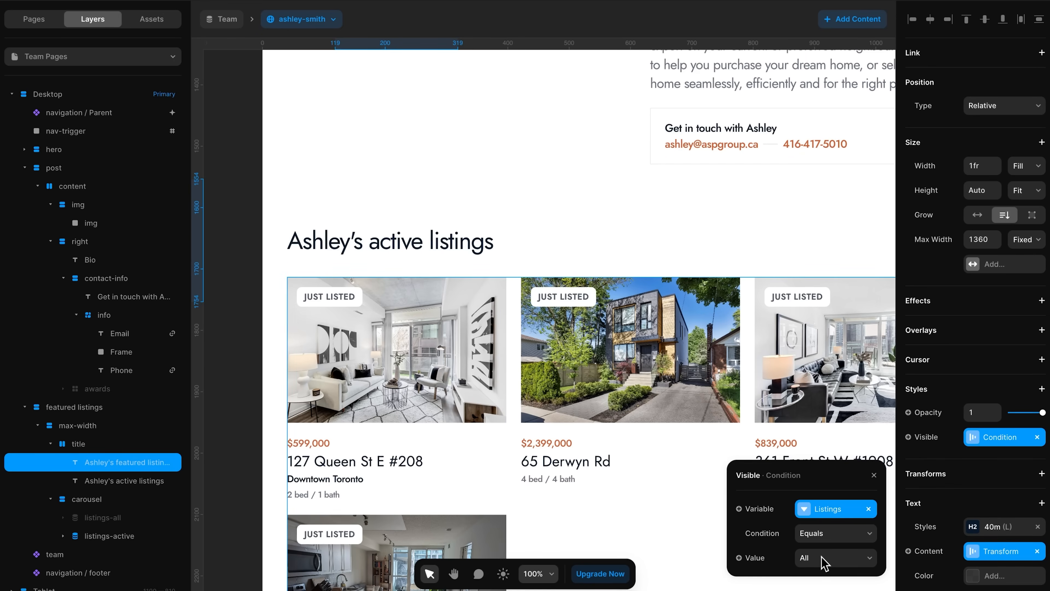
mouse_move(197, 472)
mouse_down()
mouse_move(244, 472)
mouse_move(178, 467)
mouse_move(197, 466)
mouse_up()
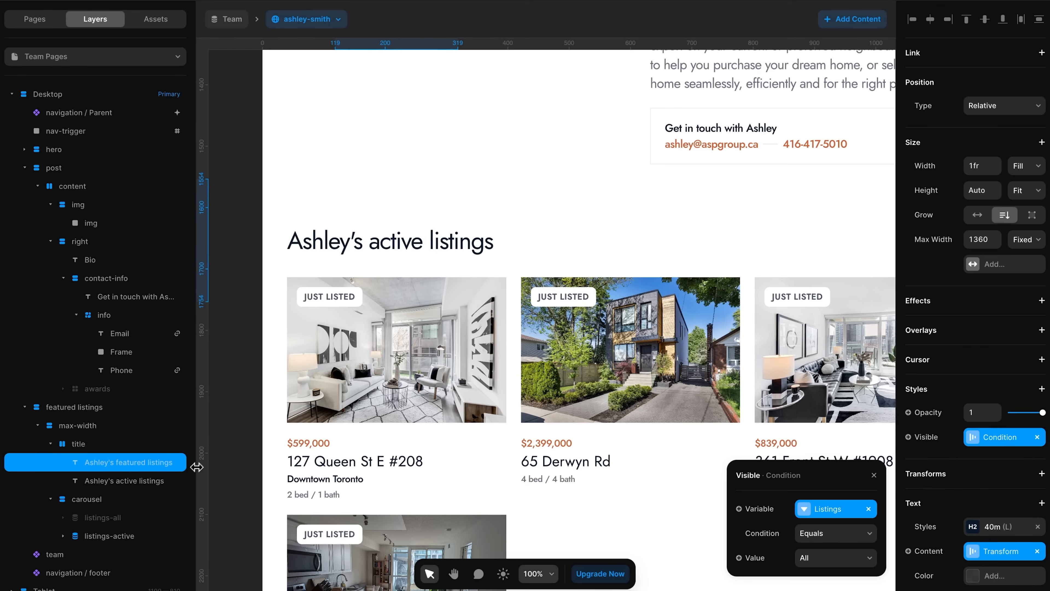
click(232, 427)
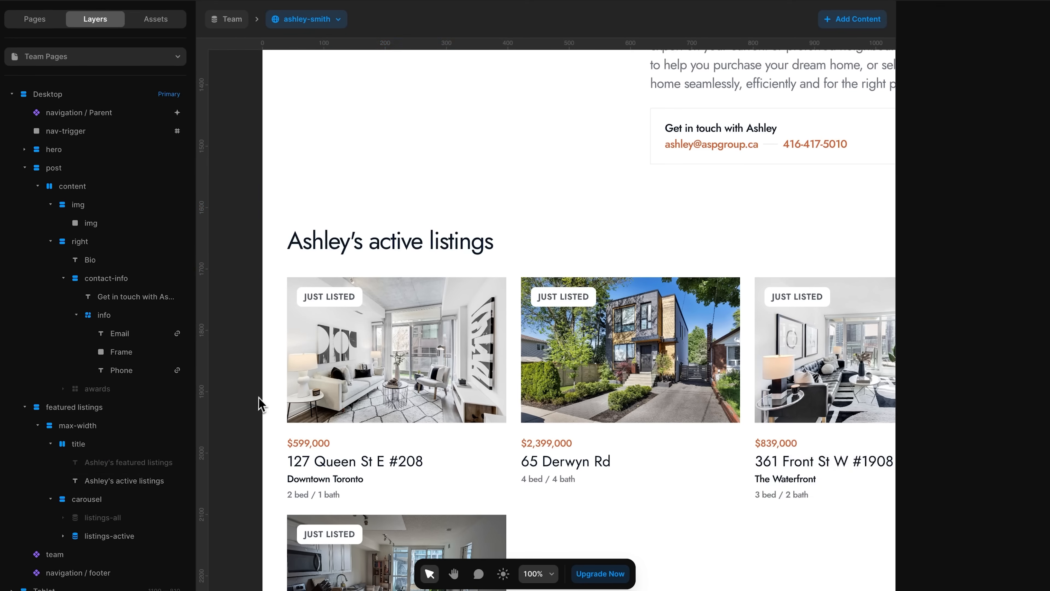
- Select the Meet the team component, widen the properties panel, and open the component for editing
scroll(258, 403, down, 10)
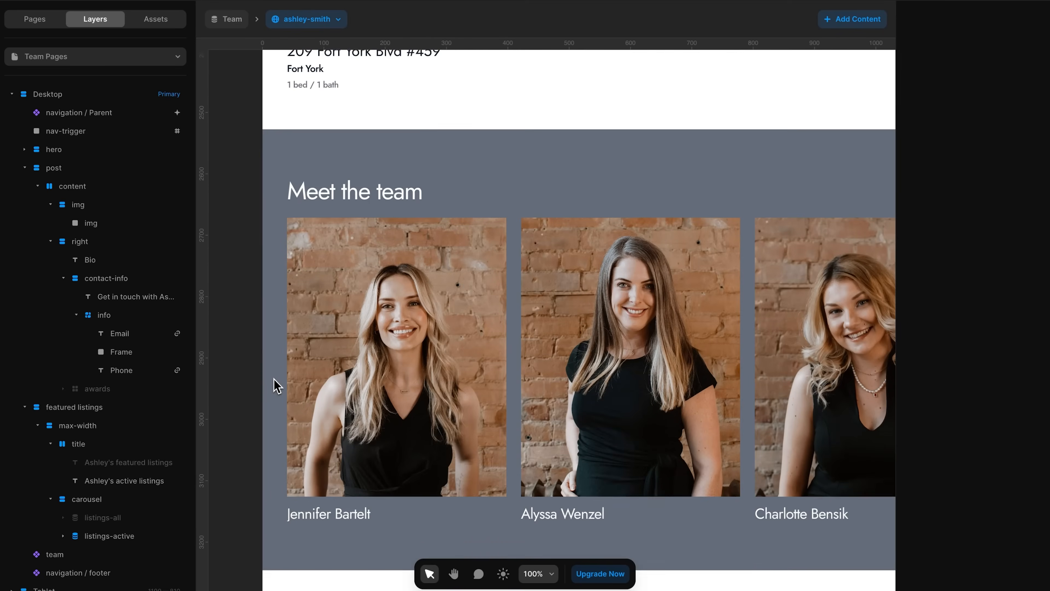
click(361, 321)
scroll(442, 312, down, 1)
scroll(442, 312, right, 1)
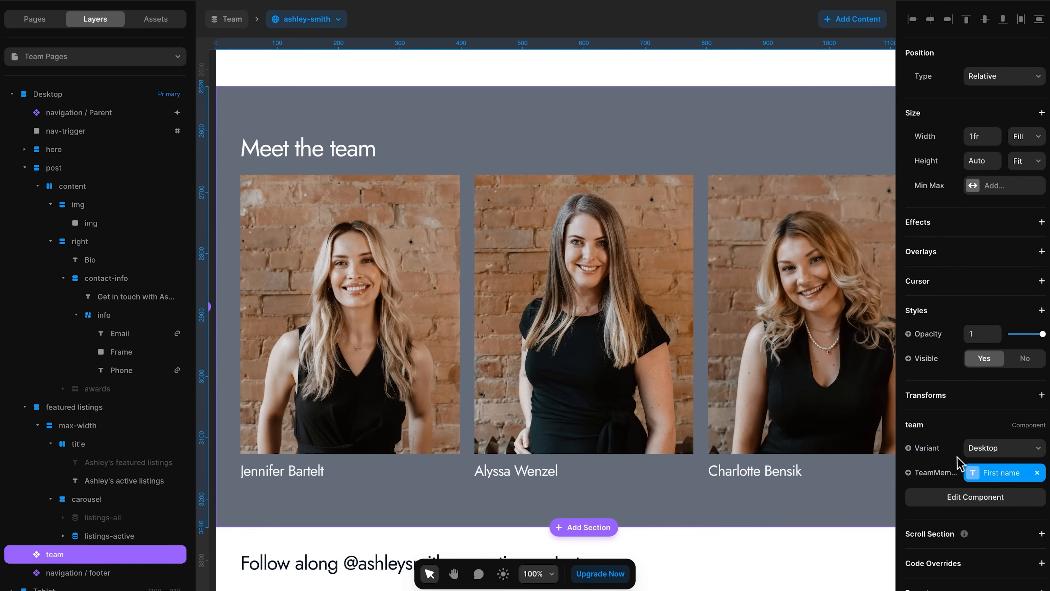
drag(896, 472, 897, 441)
double_click(492, 319)
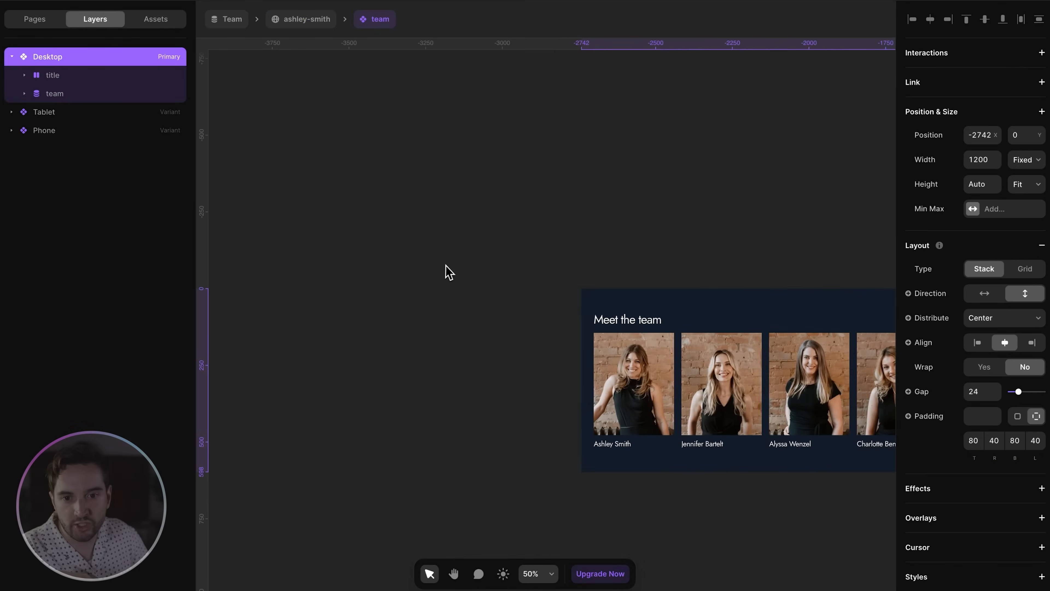
click(24, 75)
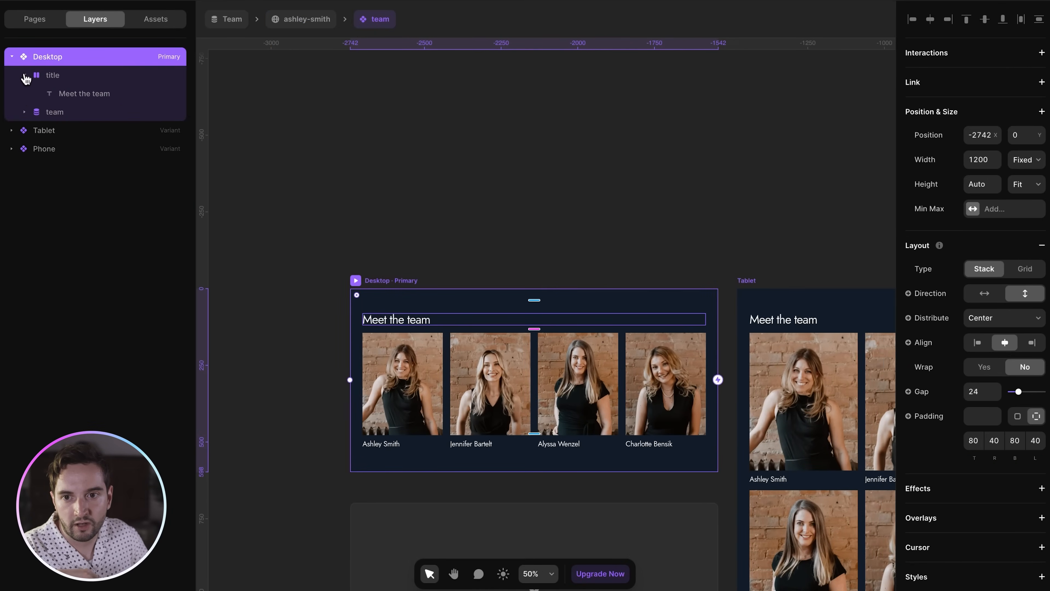
click(24, 76)
click(24, 93)
click(44, 95)
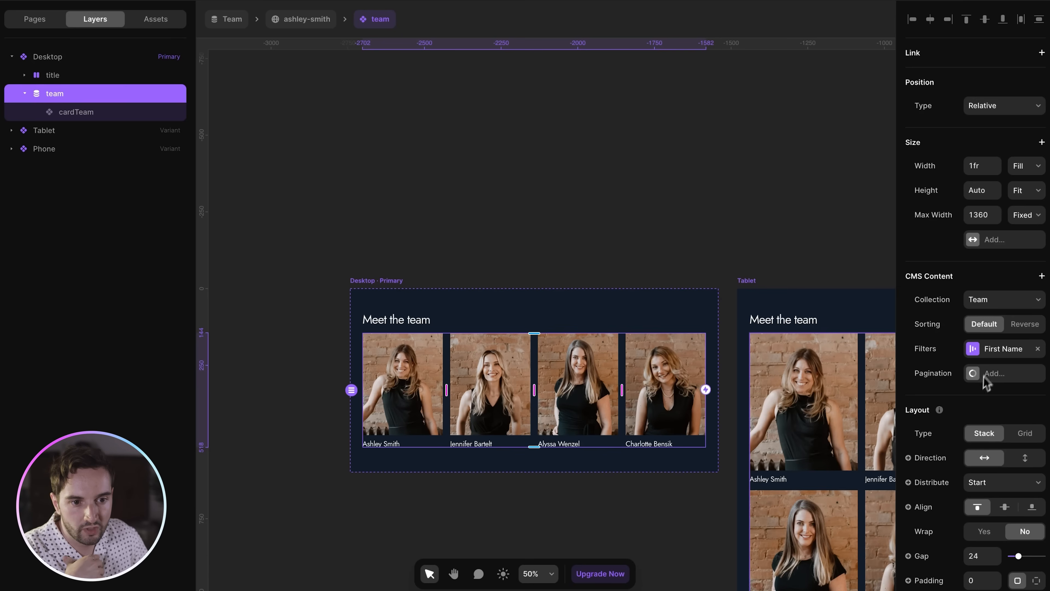
click(984, 351)
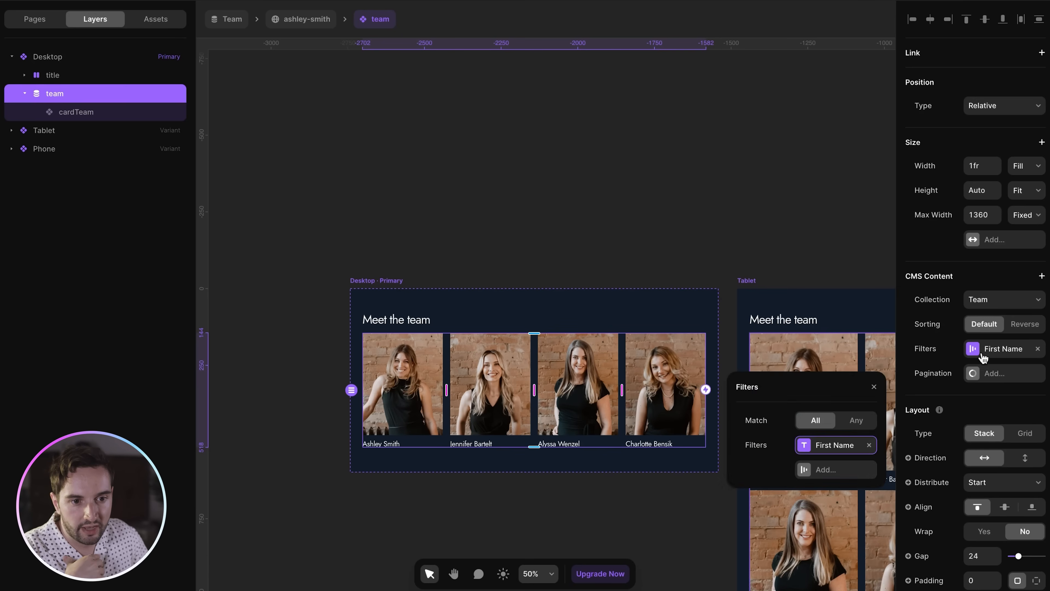
click(835, 447)
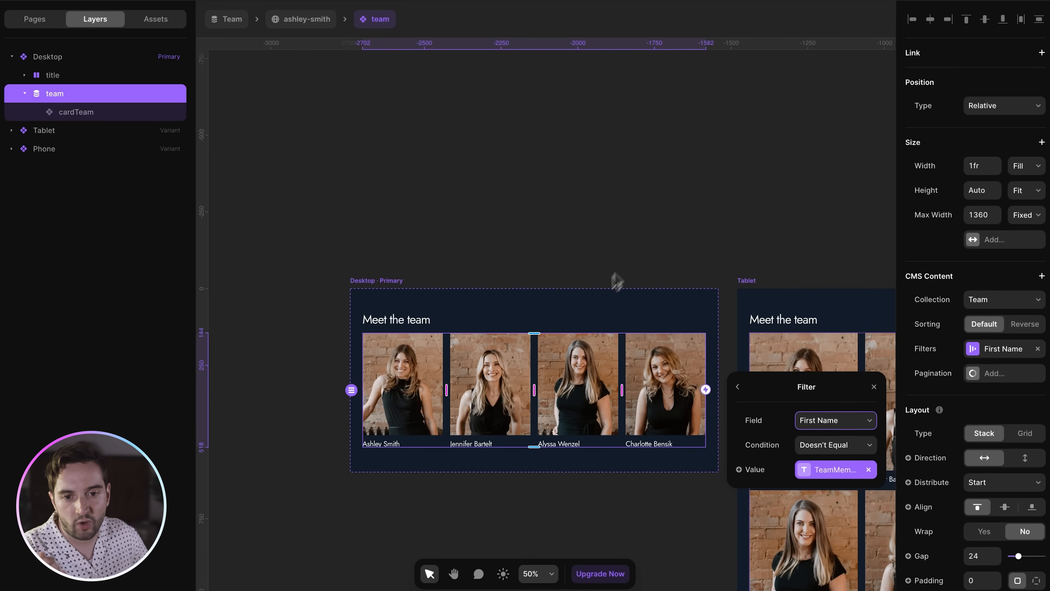
click(511, 230)
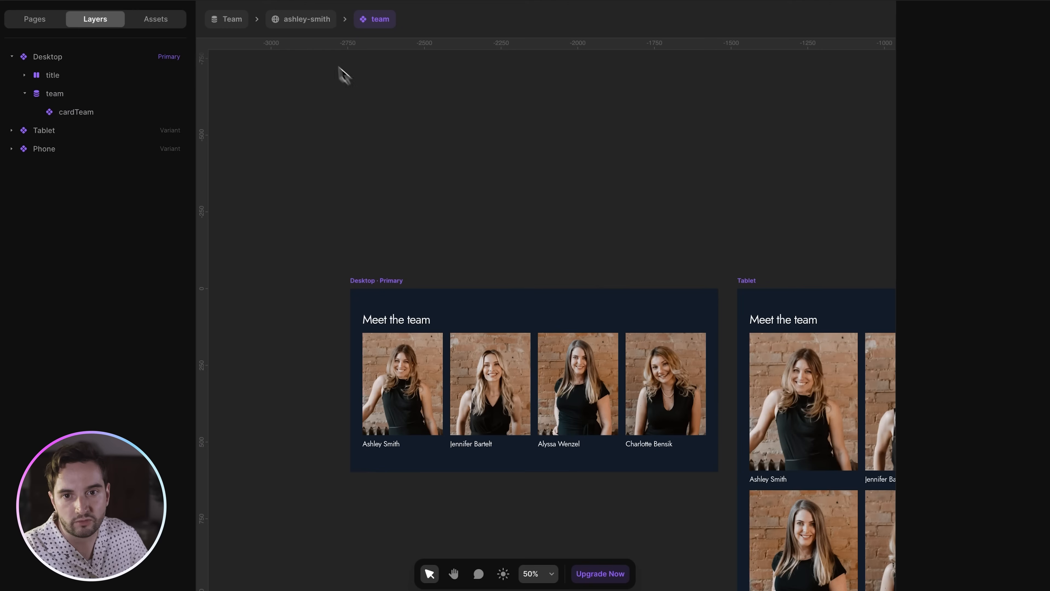
click(313, 25)
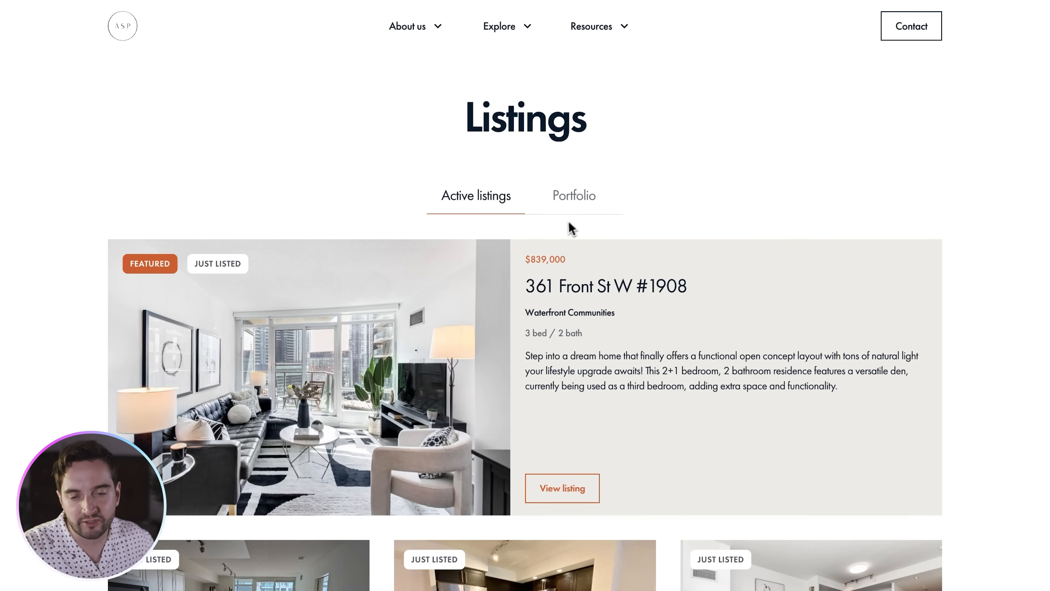
scroll(571, 232, down, 3)
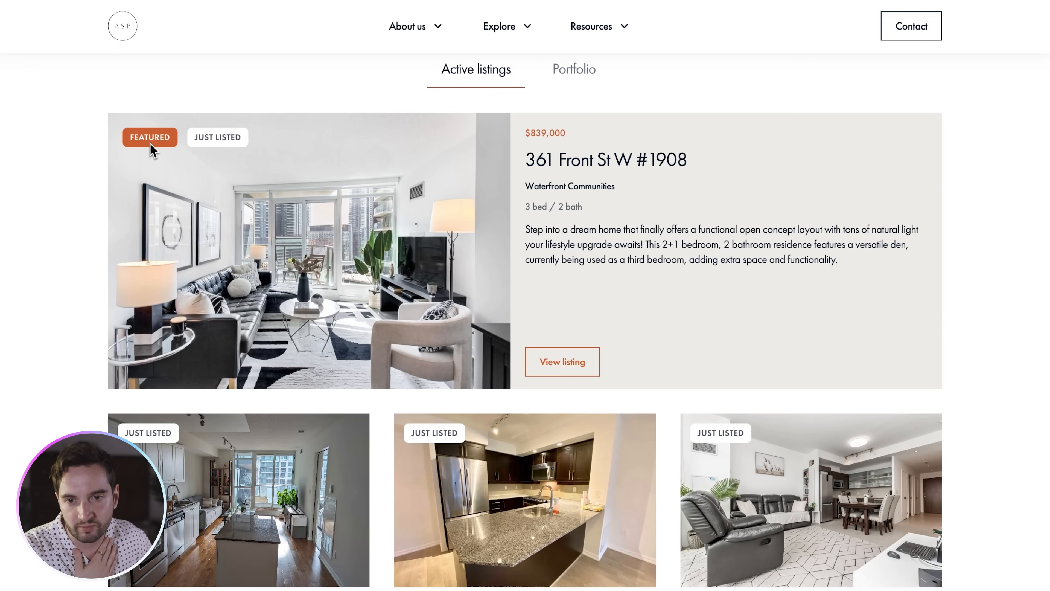
scroll(392, 168, down, 8)
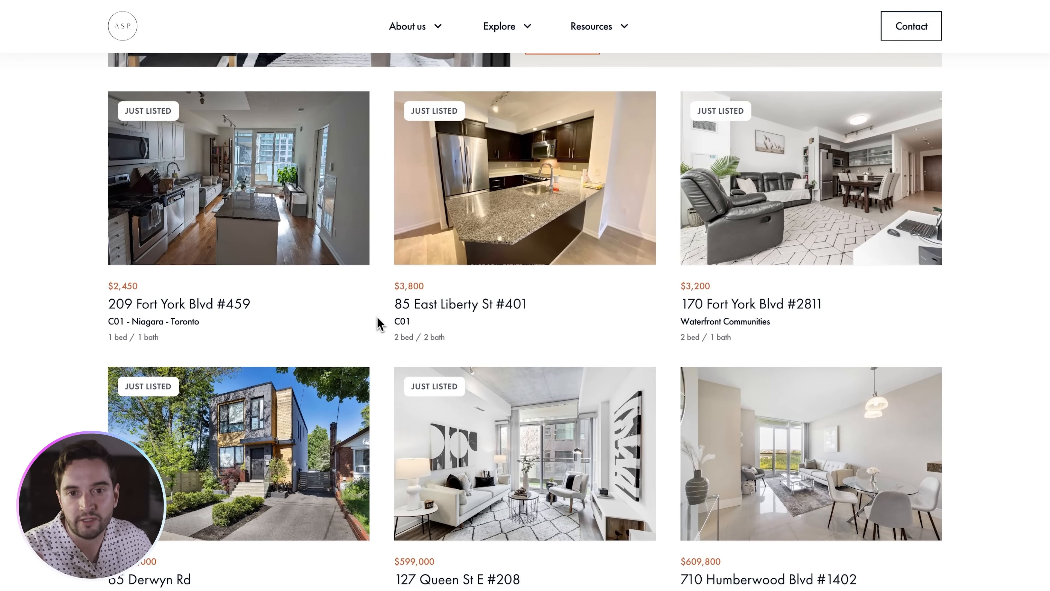
scroll(377, 323, down, 3)
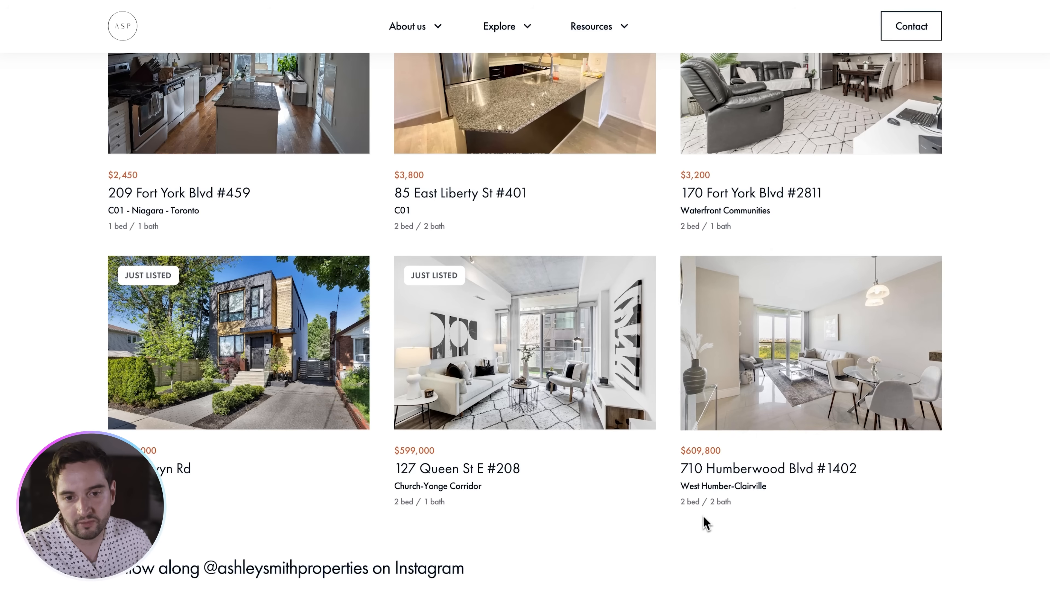
scroll(705, 509, up, 12)
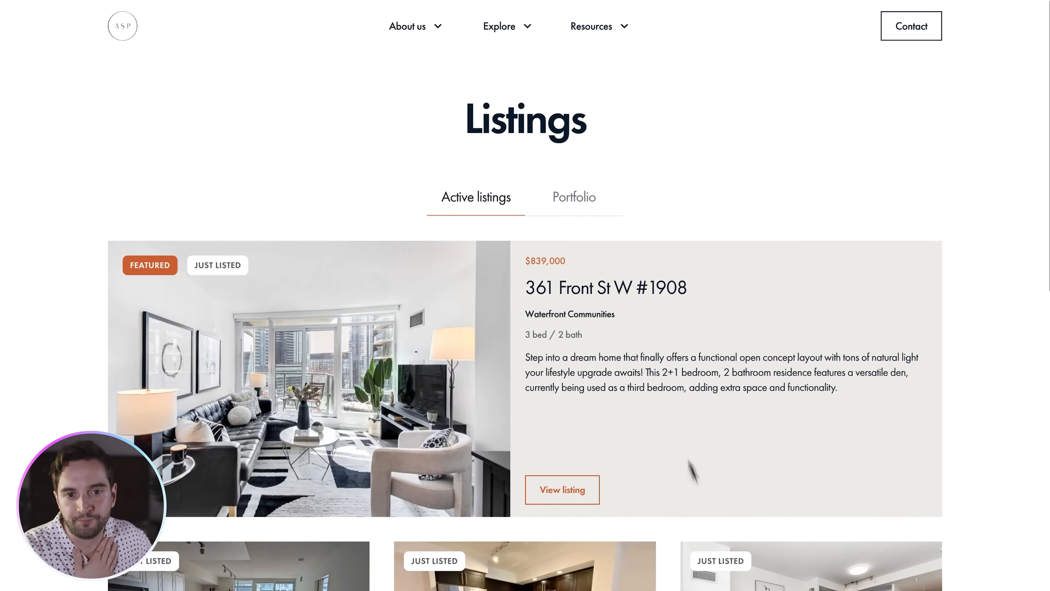
click(602, 209)
scroll(958, 244, down, 3)
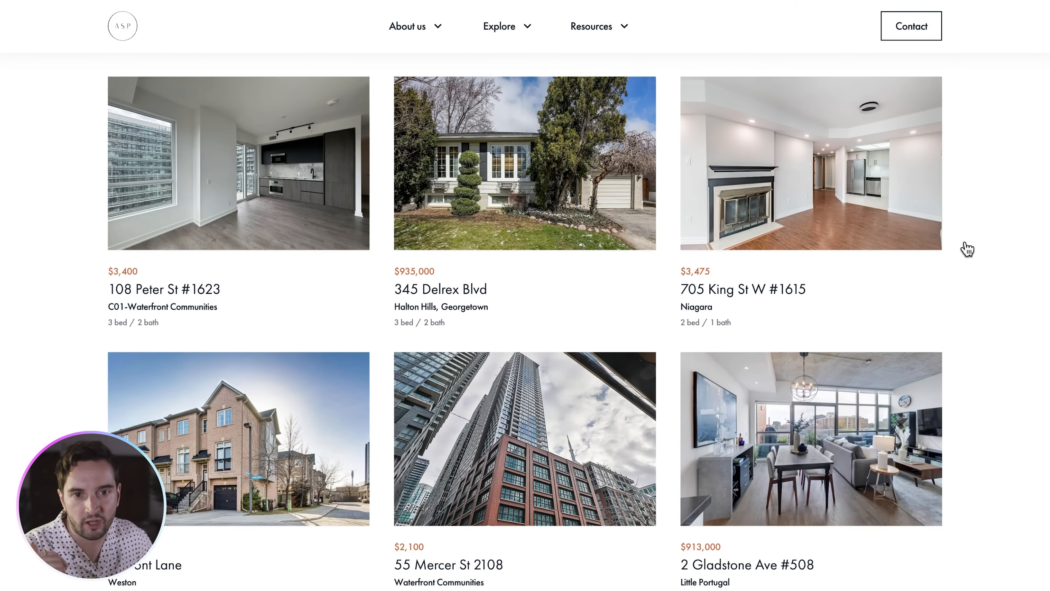
scroll(966, 249, up, 2)
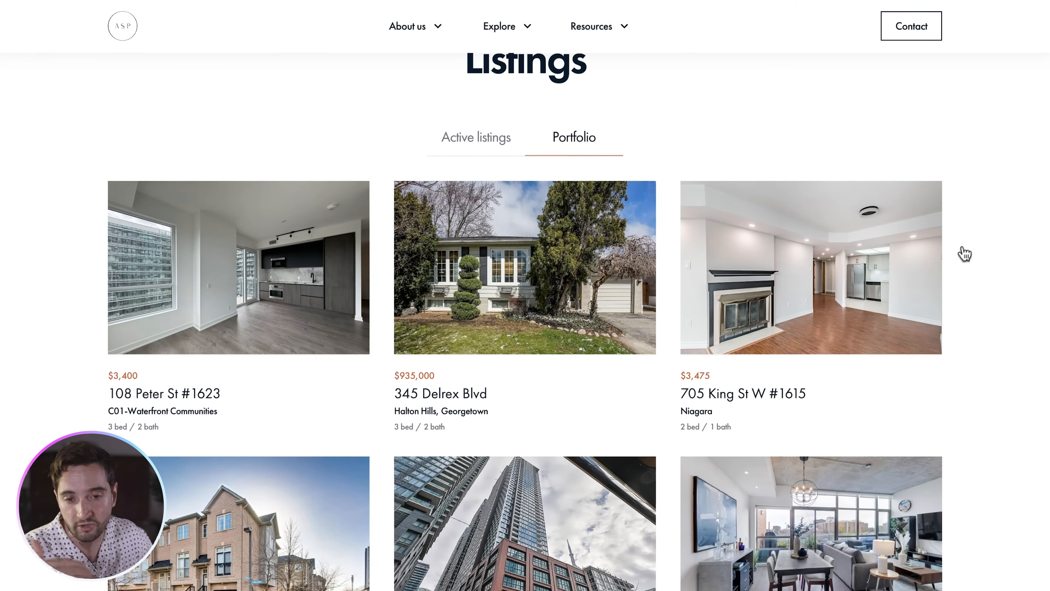
scroll(959, 260, down, 4)
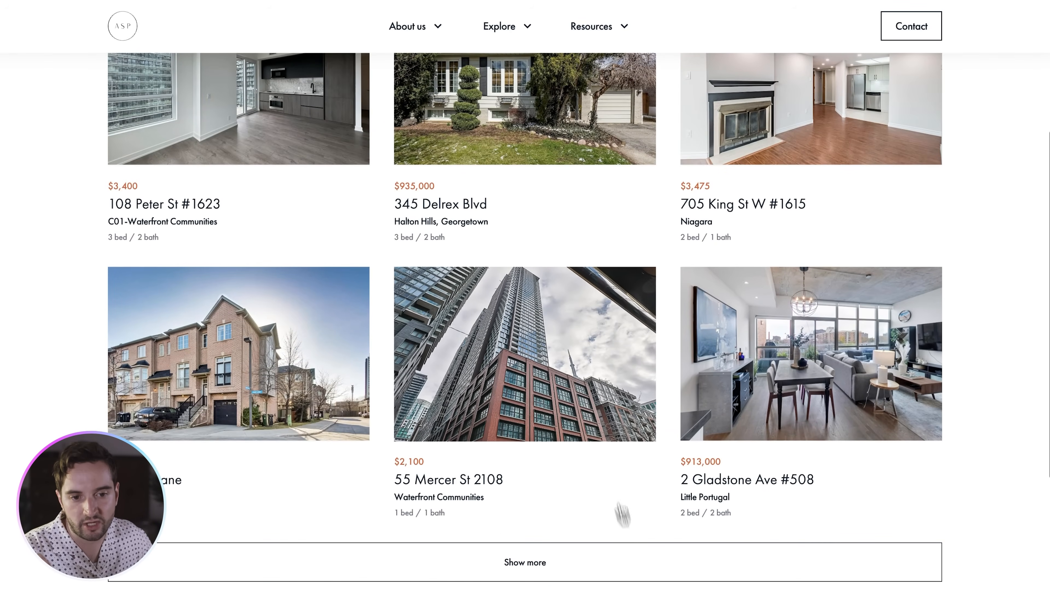
click(812, 384)
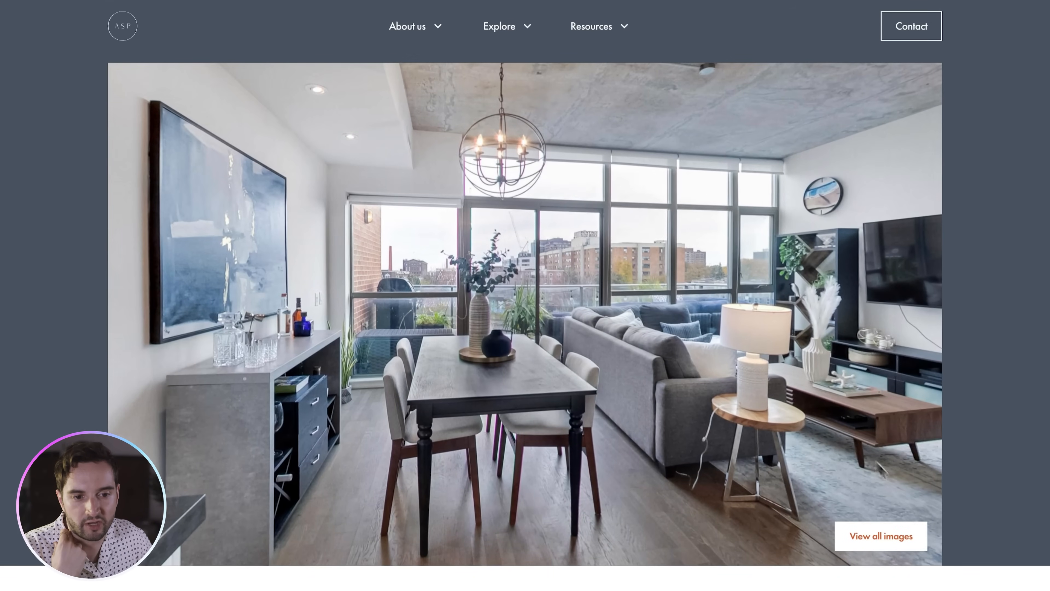
click(880, 538)
scroll(777, 231, down, 10)
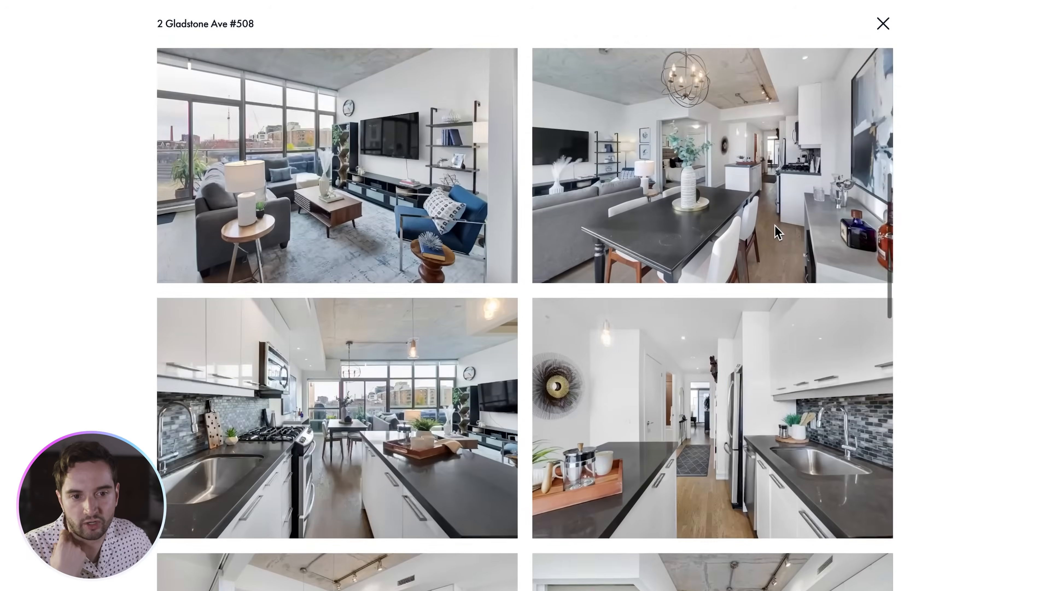
scroll(775, 231, down, 15)
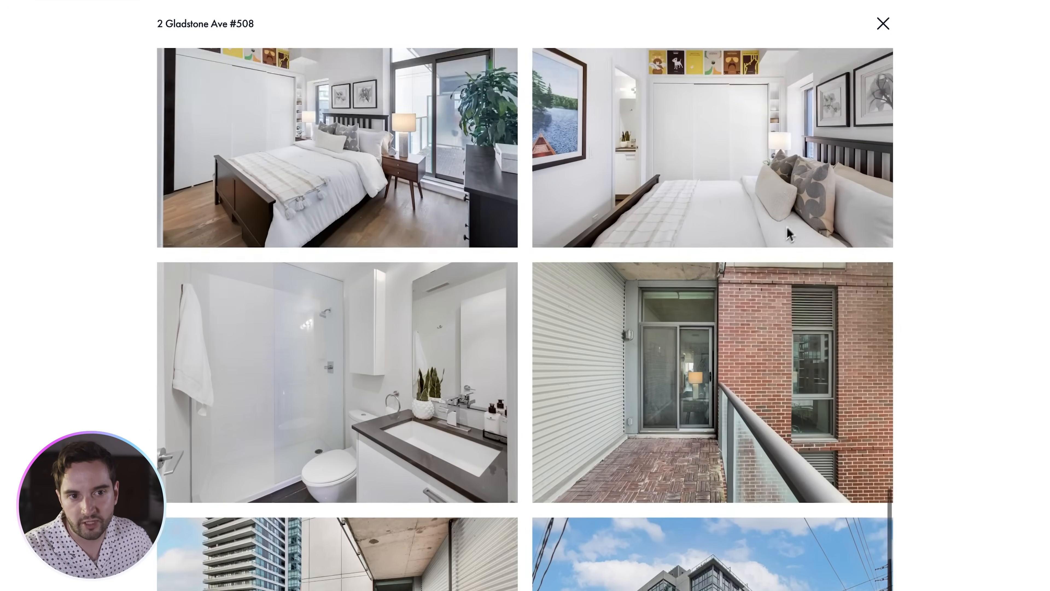
click(883, 24)
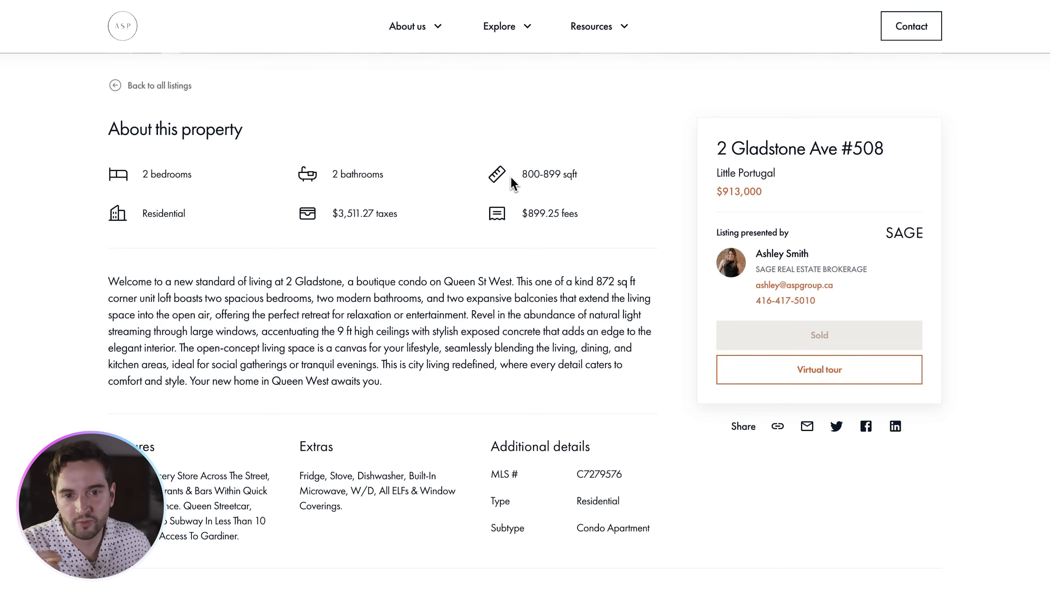
- Scroll through the listing's property details, agent card and neighbourhood map
scroll(513, 182, down, 2)
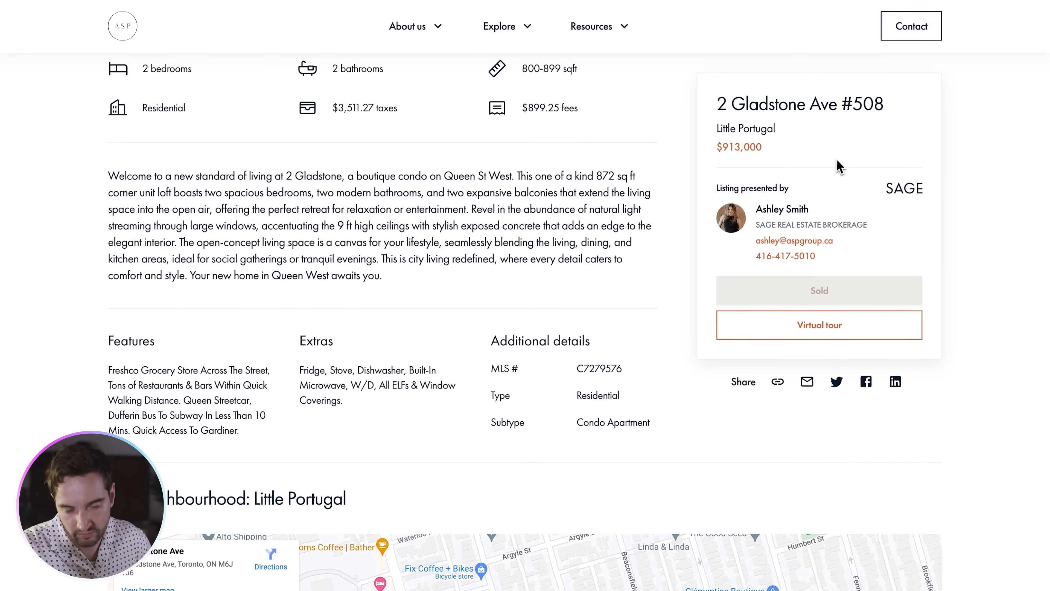
scroll(828, 167, down, 2)
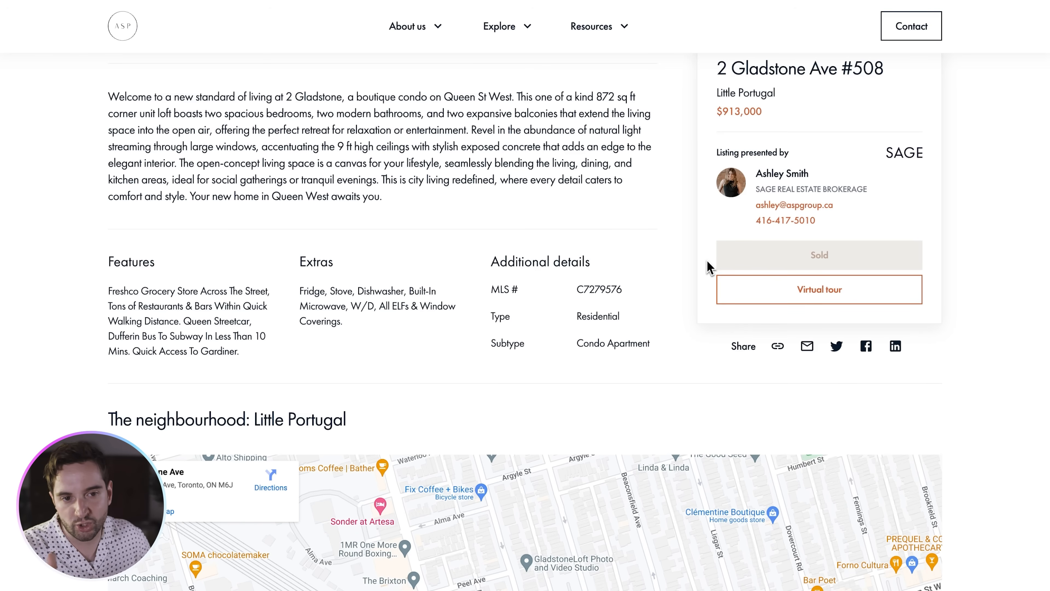
scroll(711, 269, down, 5)
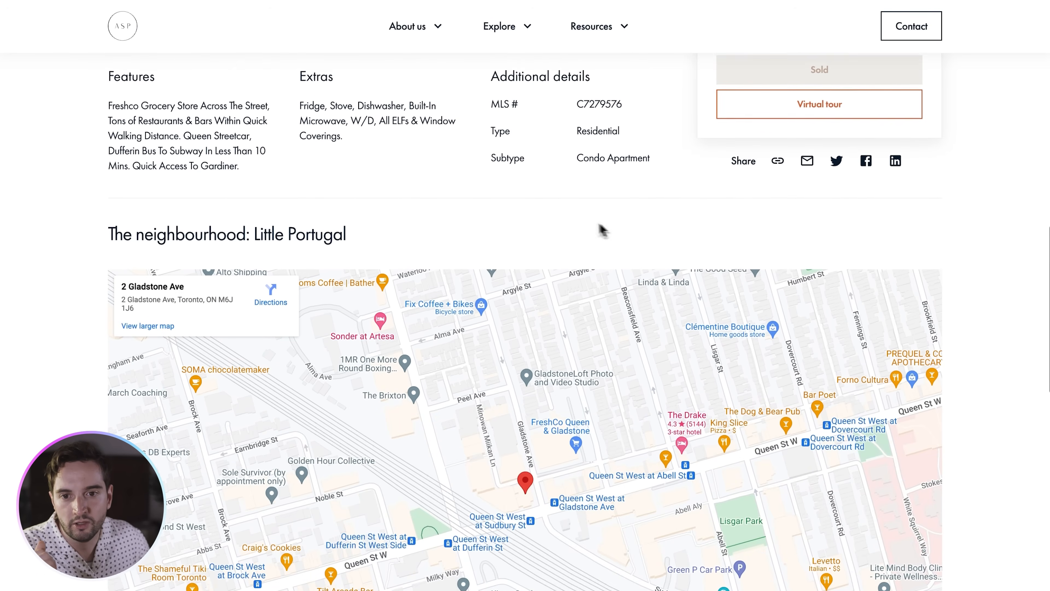
scroll(248, 231, down, 3)
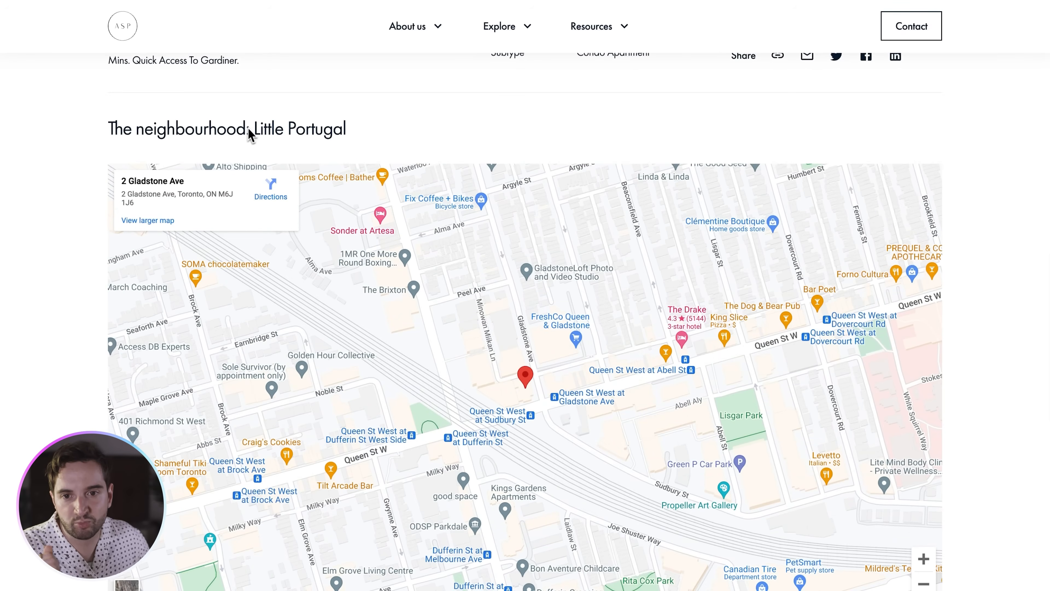
scroll(250, 135, down, 1)
scroll(136, 216, down, 8)
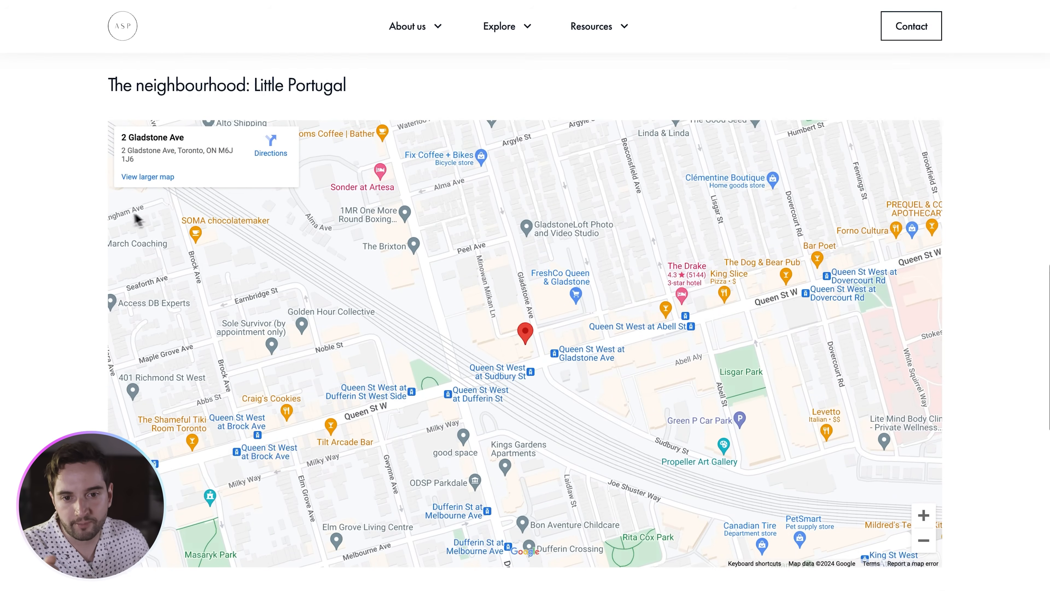
scroll(89, 194, down, 1)
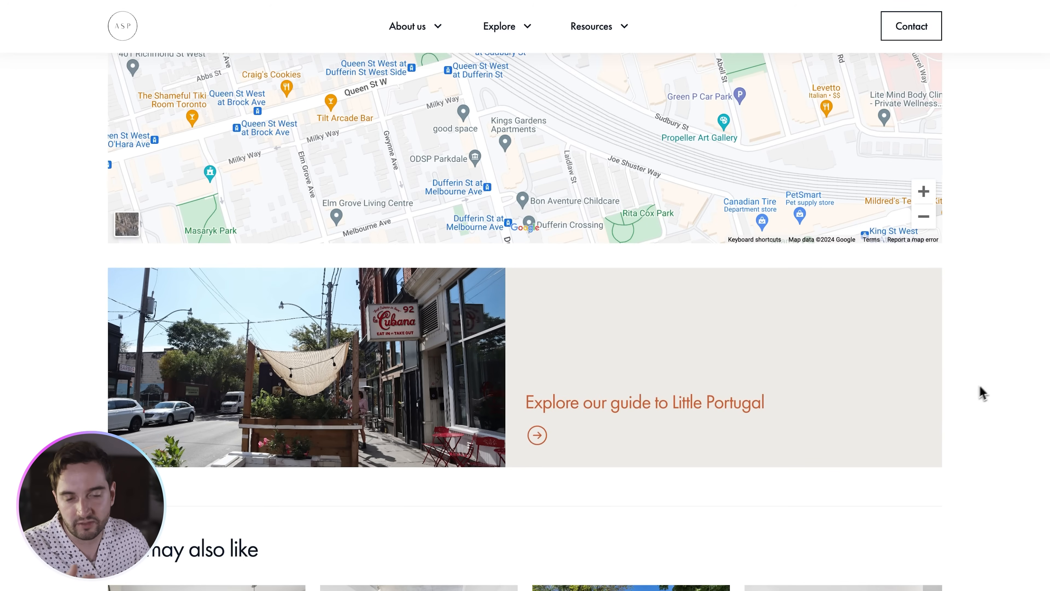
scroll(1000, 370, down, 8)
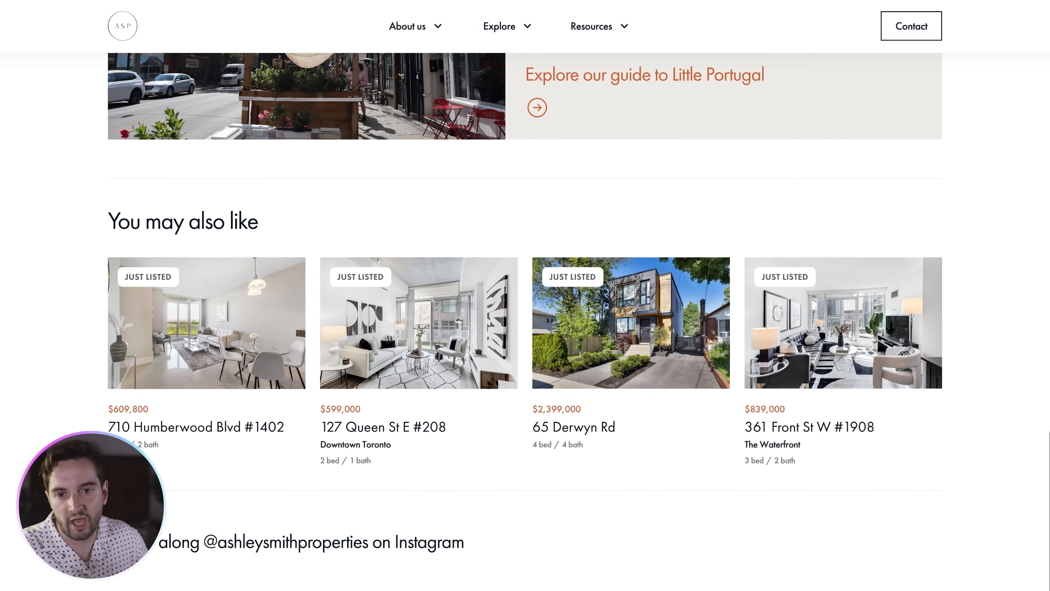
scroll(82, 351, up, 3)
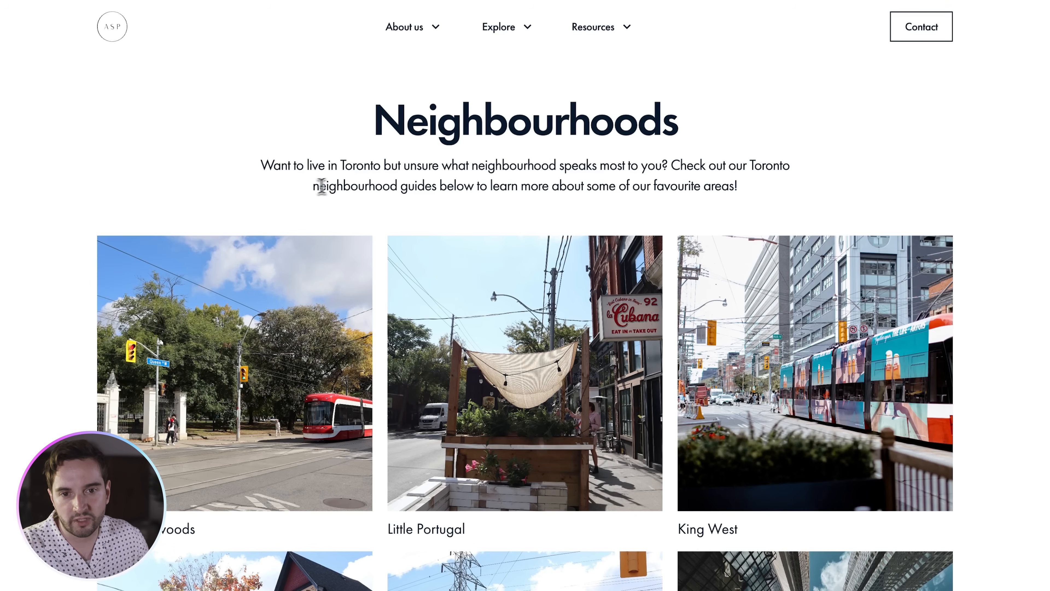
- Open the Little Italy neighbourhood guide from the Neighbourhoods page
scroll(309, 233, down, 8)
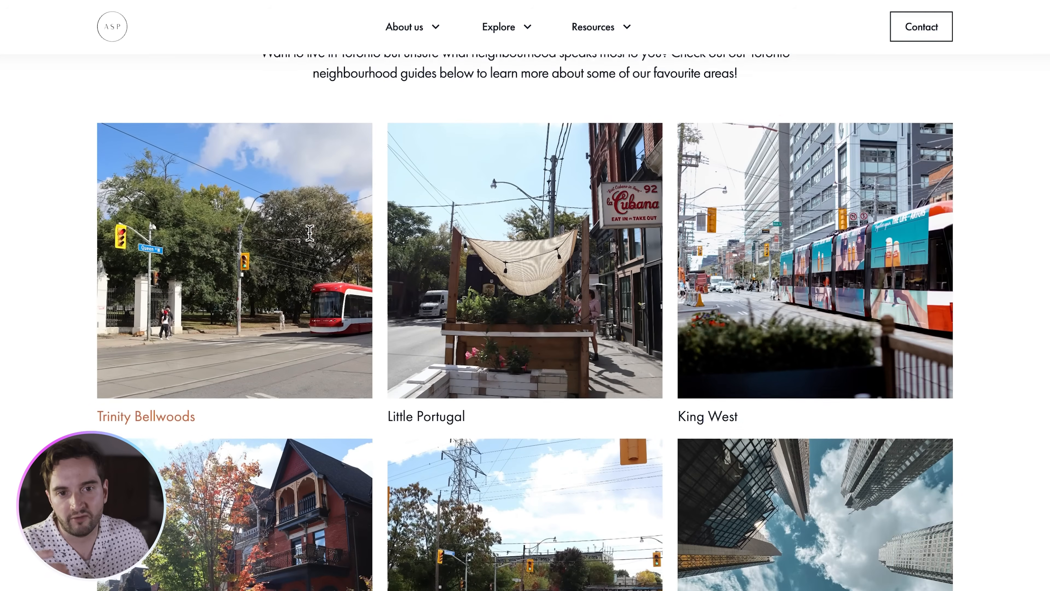
scroll(309, 233, down, 10)
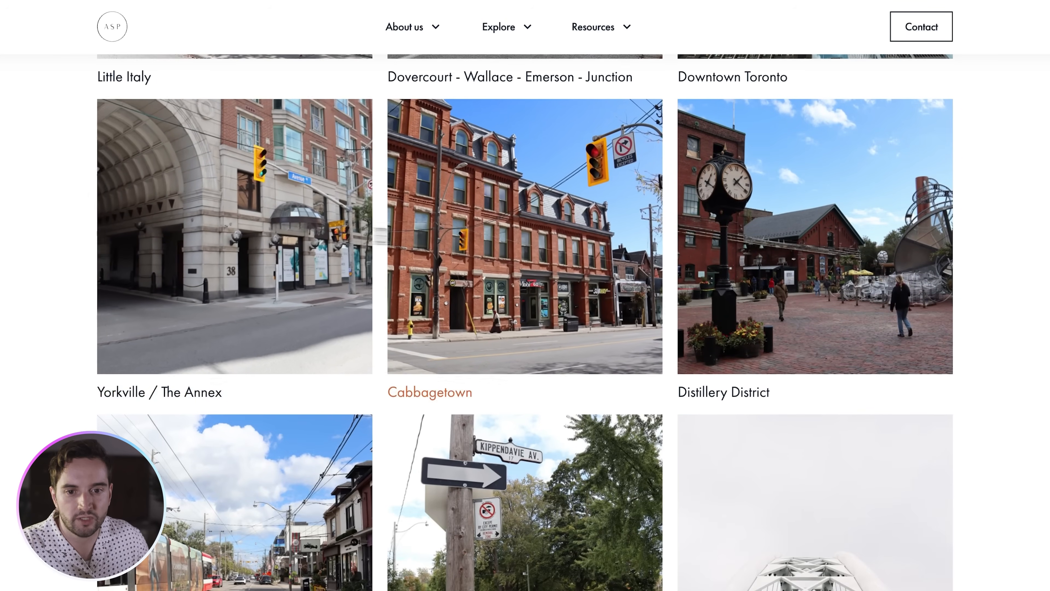
scroll(490, 244, up, 12)
click(248, 413)
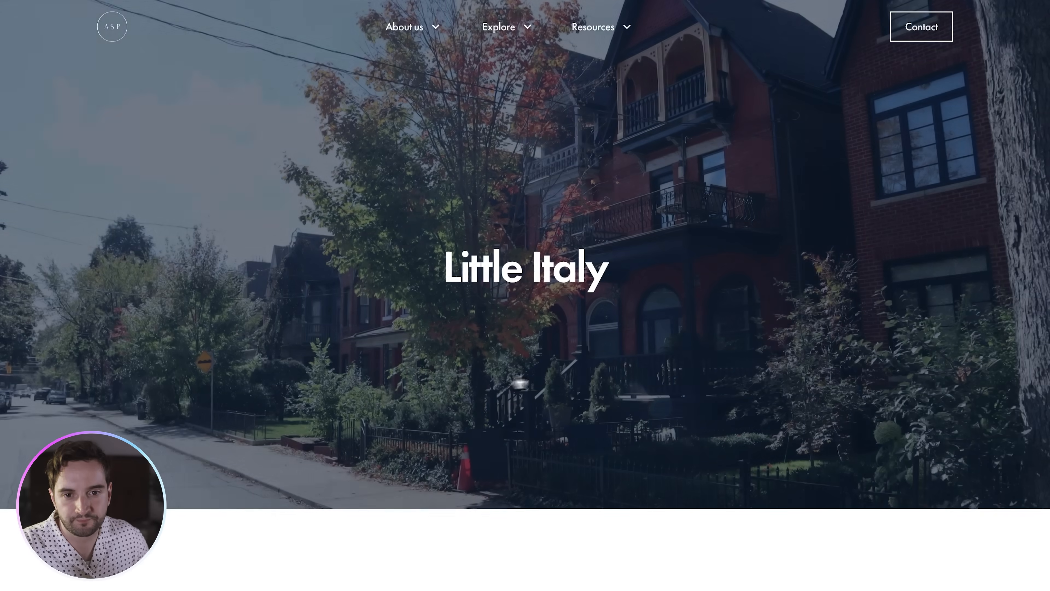
- Advance Little Italy's More Toronto Neighbourhoods carousel, then scroll back to the top
scroll(849, 314, down, 8)
scroll(849, 314, down, 10)
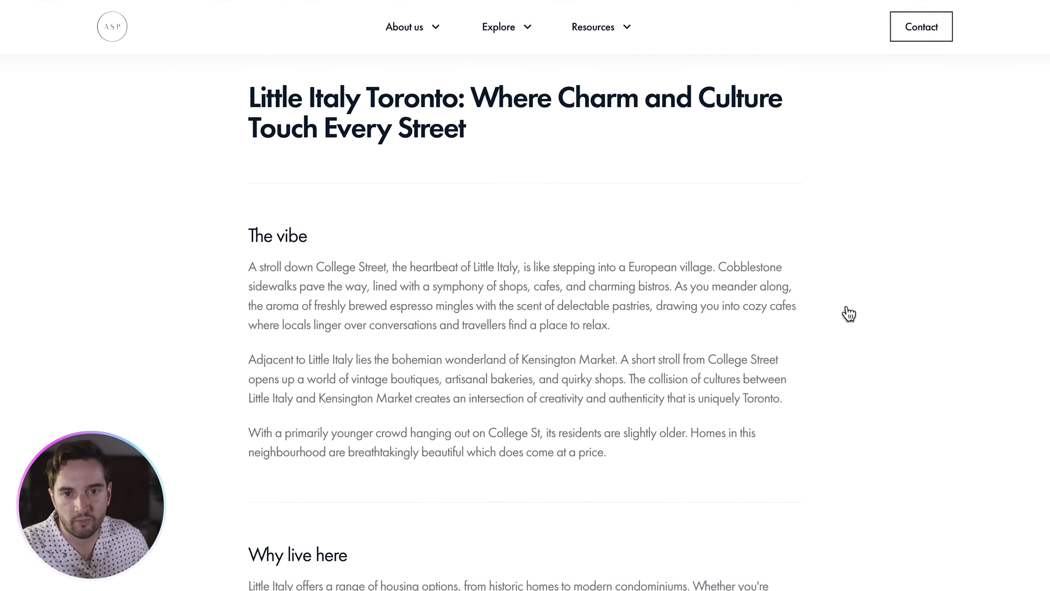
scroll(849, 313, down, 17)
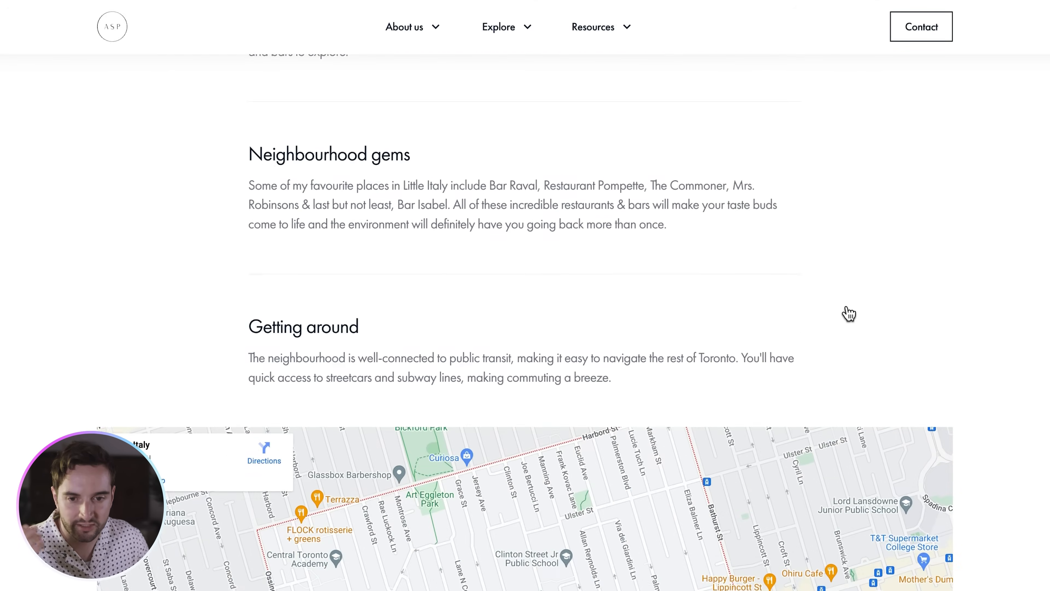
scroll(1028, 316, down, 3)
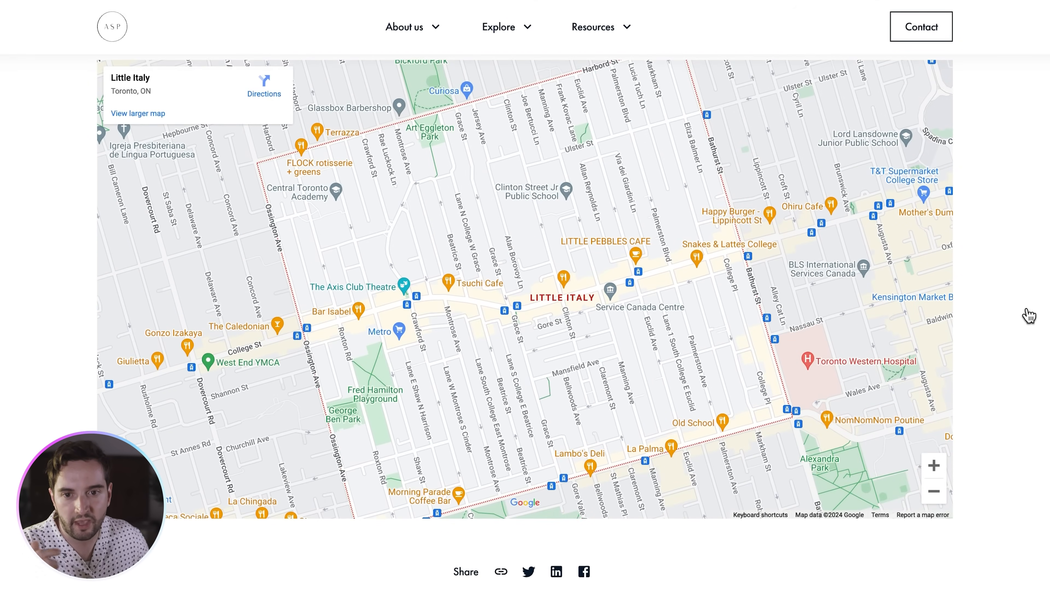
scroll(1023, 317, down, 13)
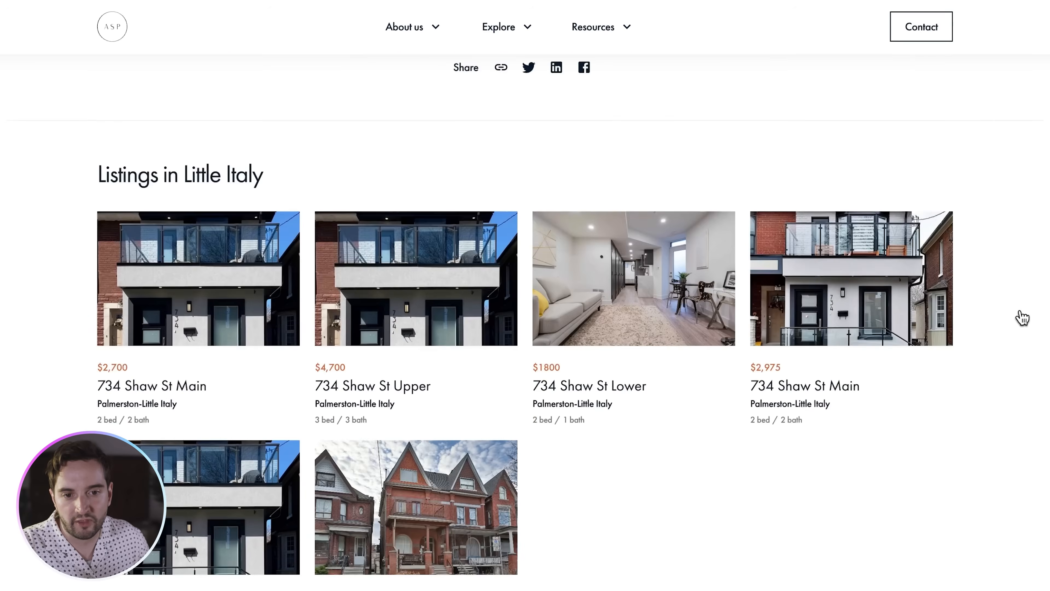
scroll(1022, 318, down, 3)
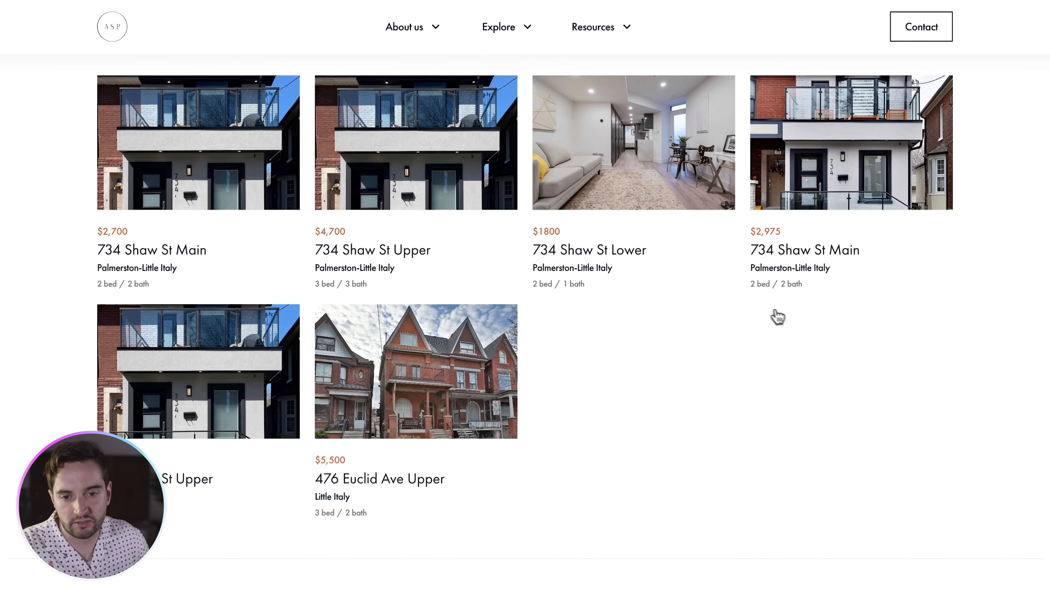
scroll(946, 336, down, 12)
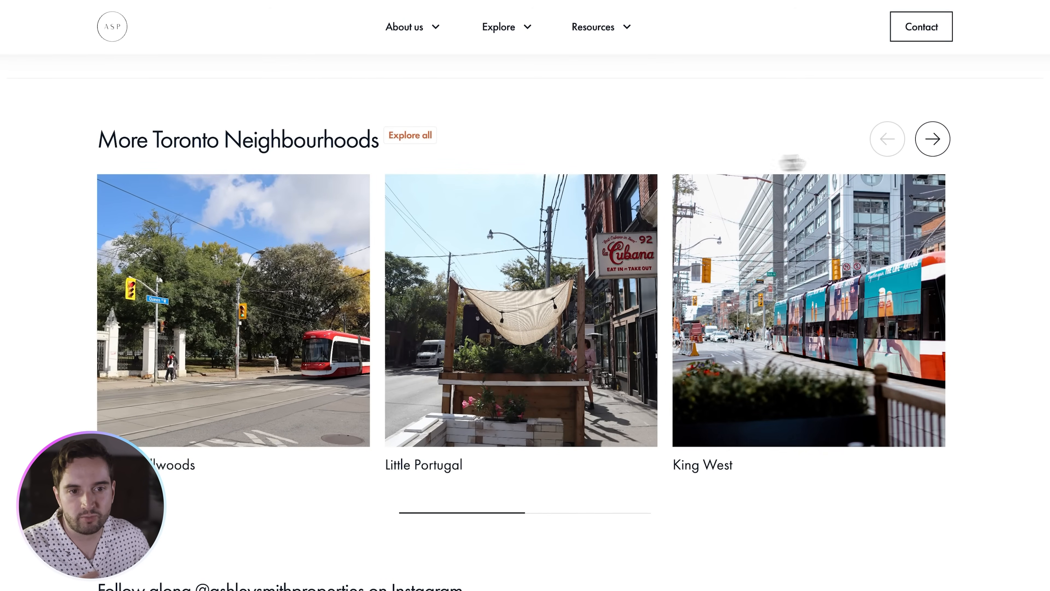
click(932, 142)
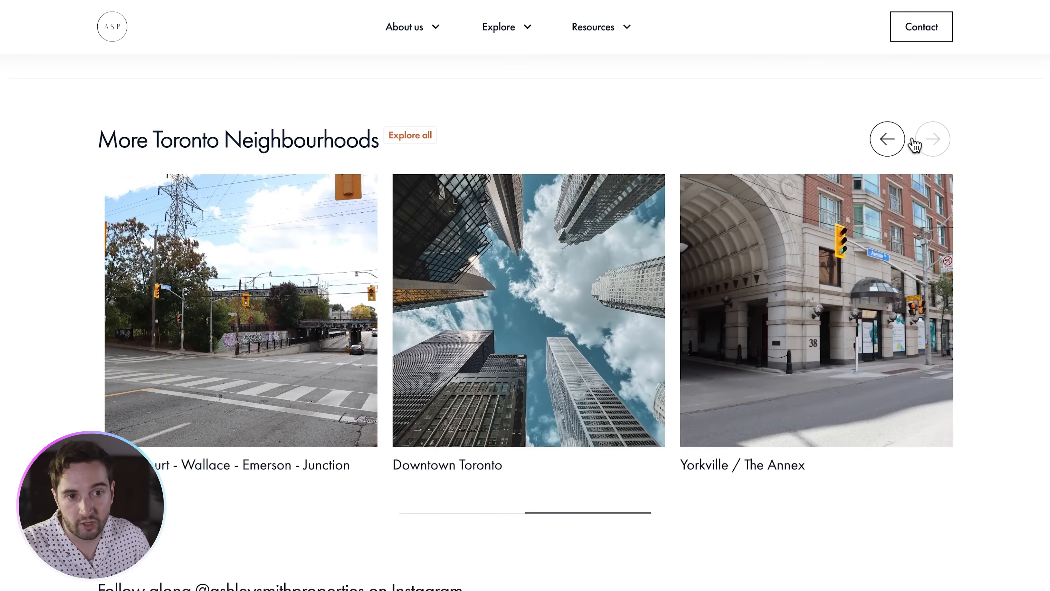
scroll(921, 150, up, 20)
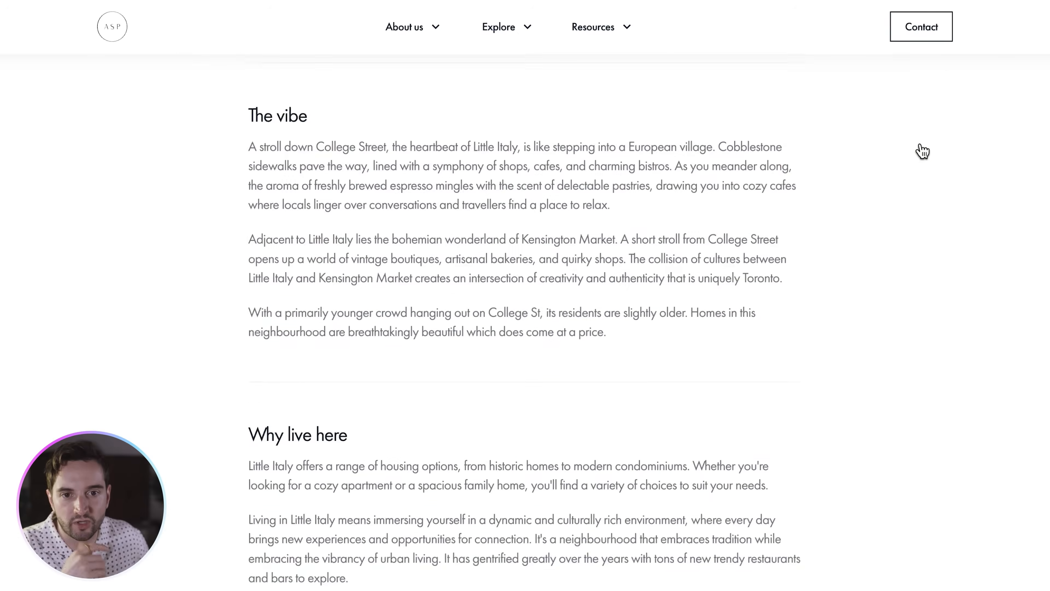
scroll(922, 151, up, 4)
scroll(895, 159, up, 9)
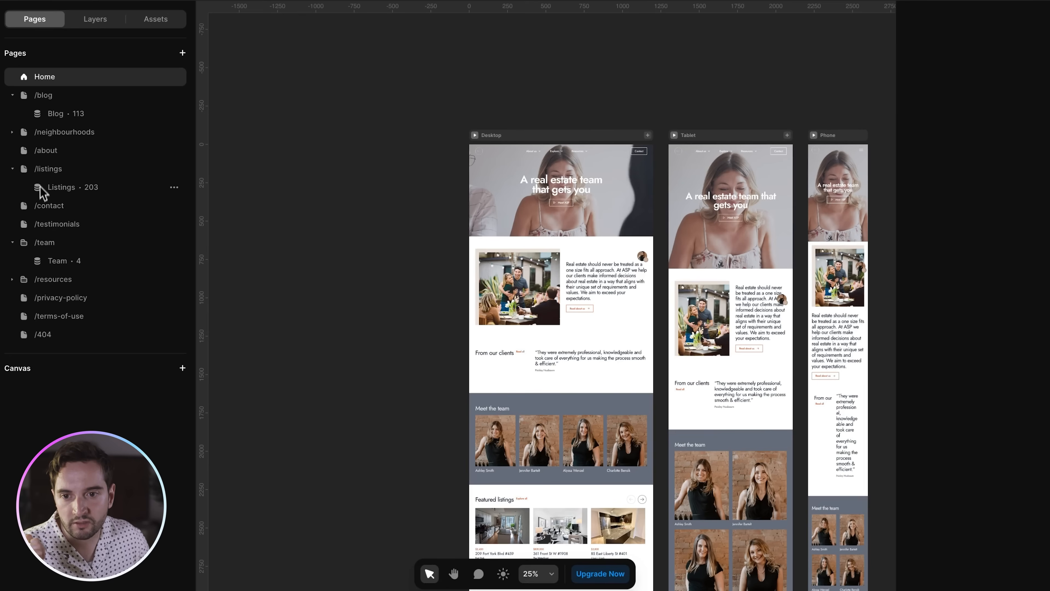
- Open the /neighbourhoods page and confirm its card list uses the Neighbourhoods collection
click(12, 132)
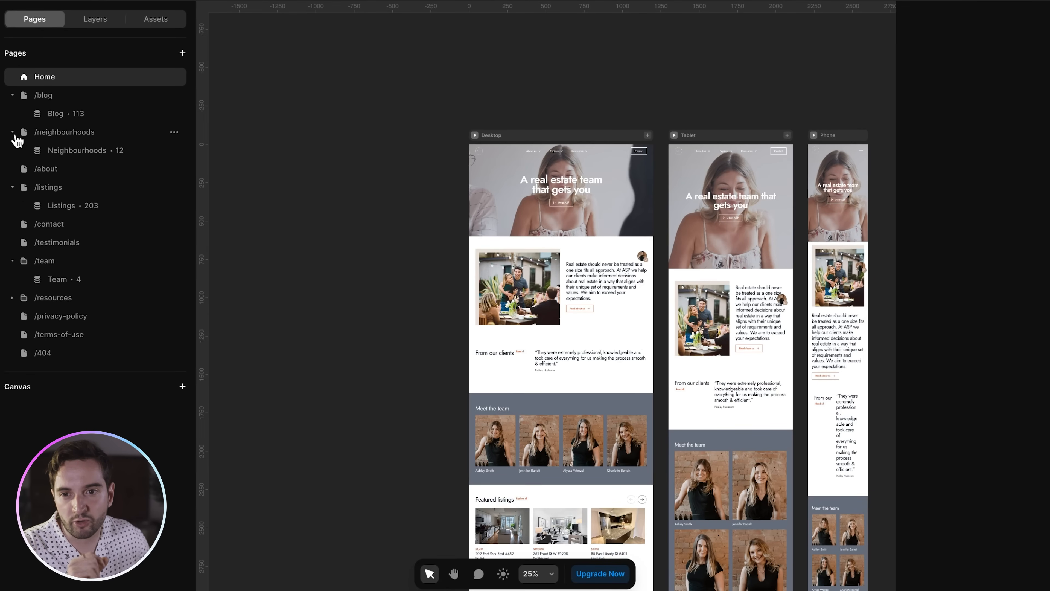
click(47, 136)
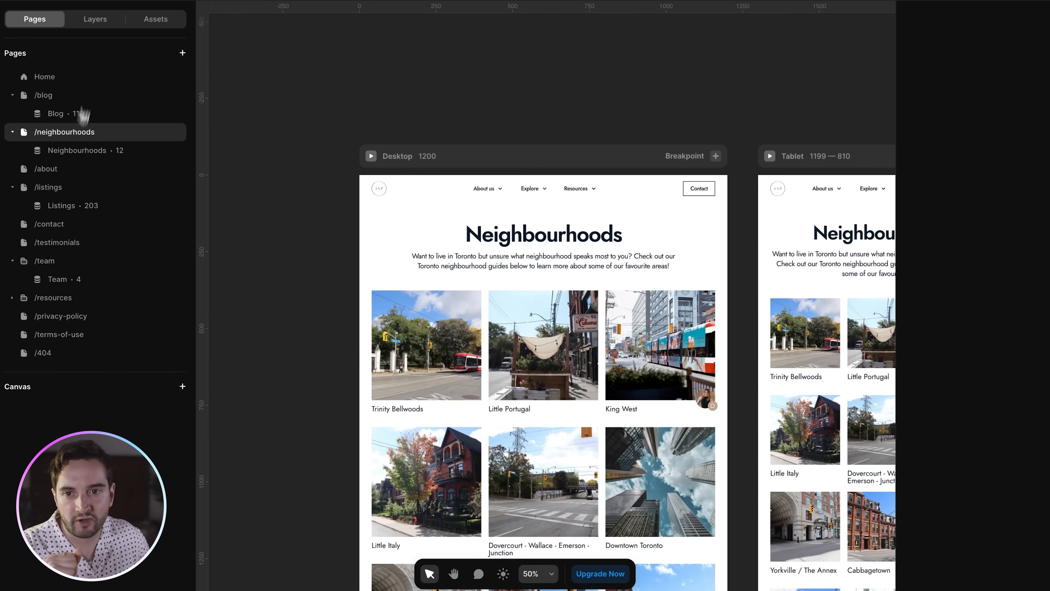
click(100, 21)
click(414, 320)
click(120, 210)
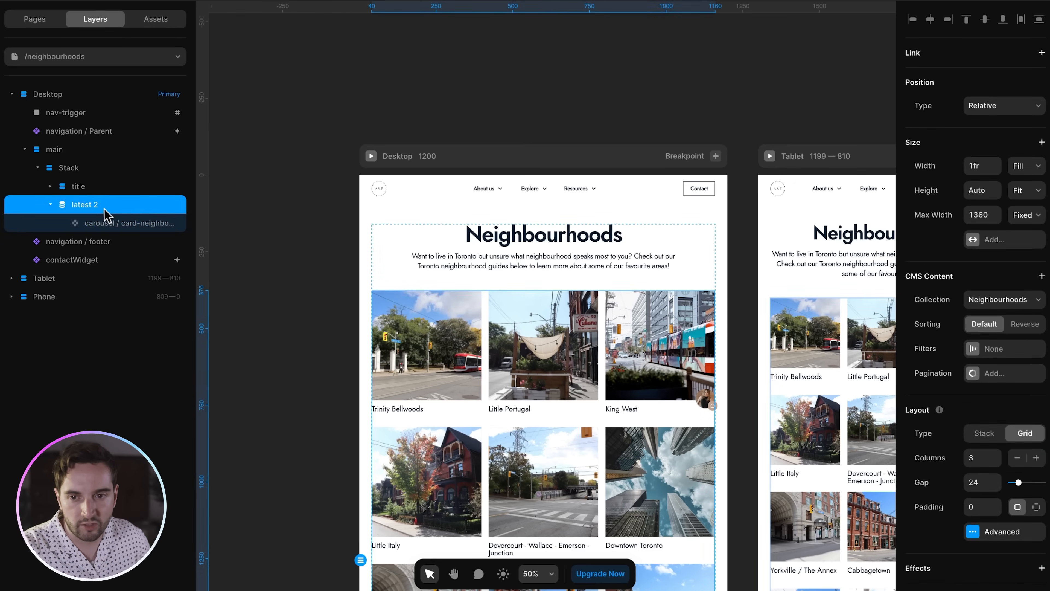
scroll(541, 210, down, 2)
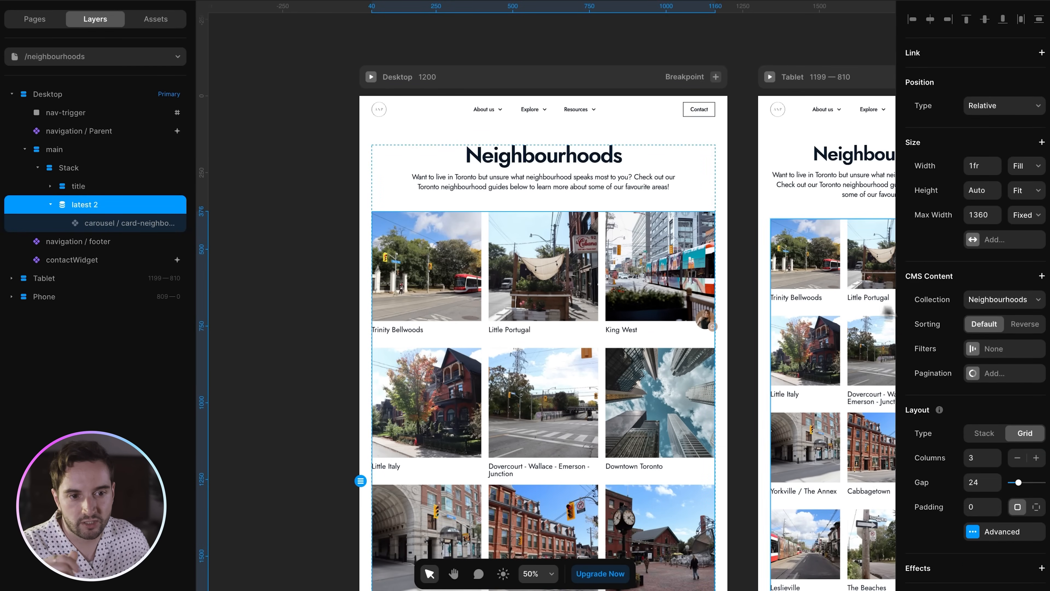
click(1000, 300)
click(997, 302)
- Open the Neighbourhoods collection detail page and show its layers
scroll(988, 331, down, 4)
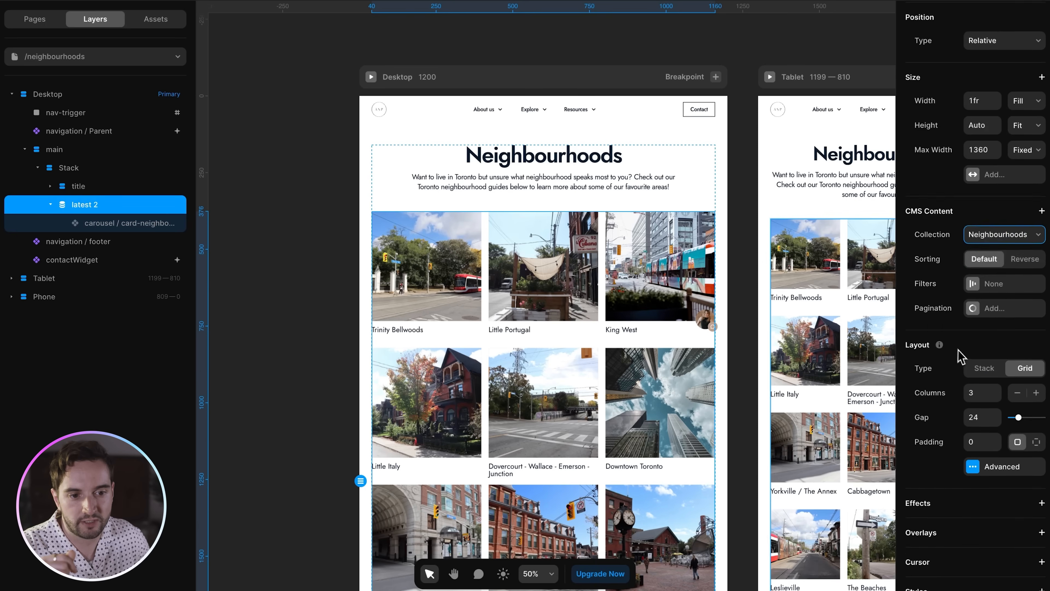
scroll(988, 322, up, 1)
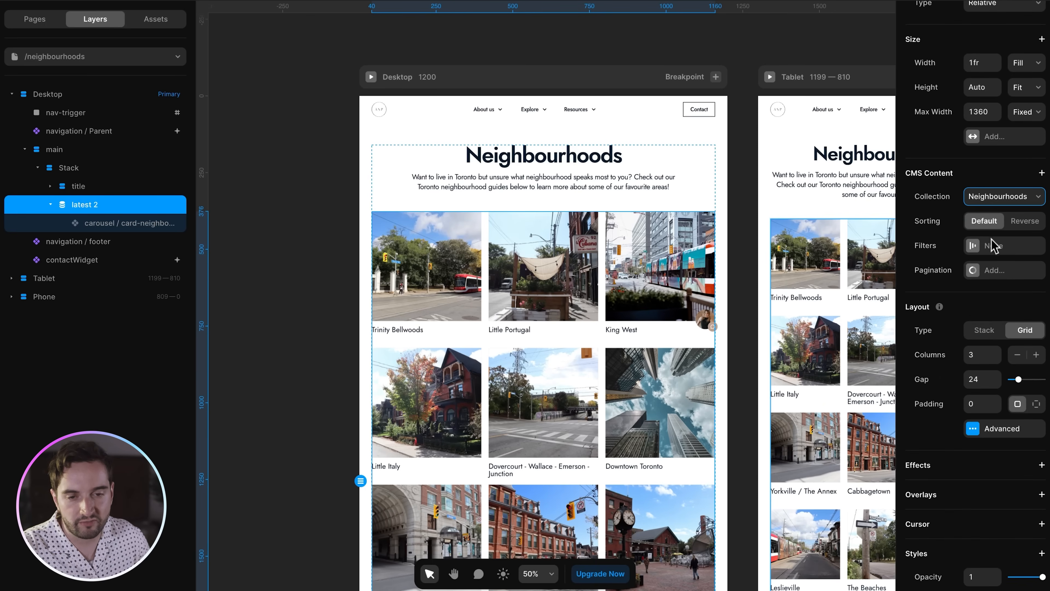
scroll(549, 277, down, 7)
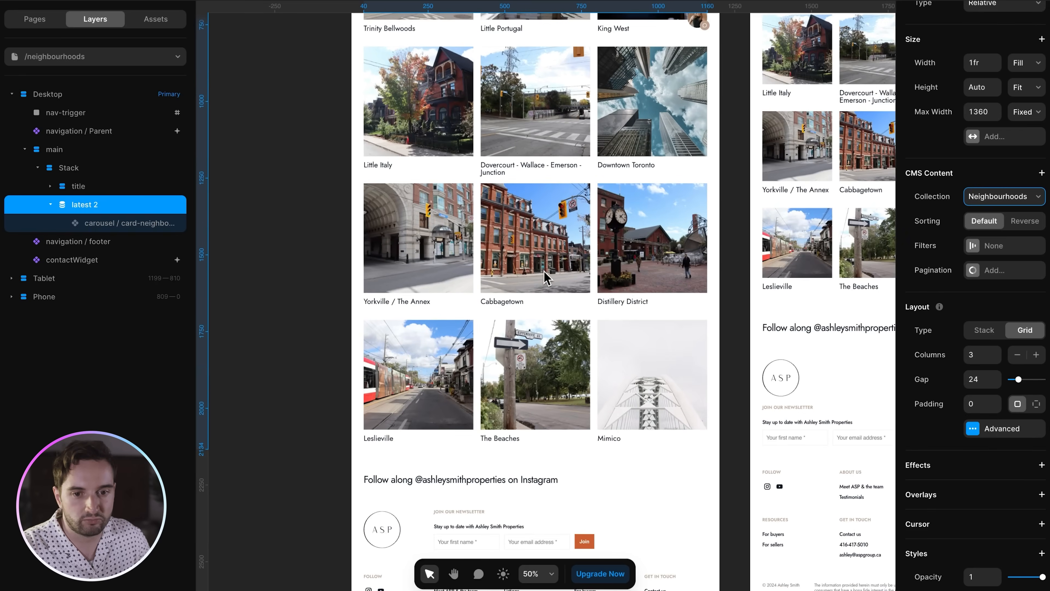
scroll(549, 277, up, 4)
scroll(548, 277, up, 2)
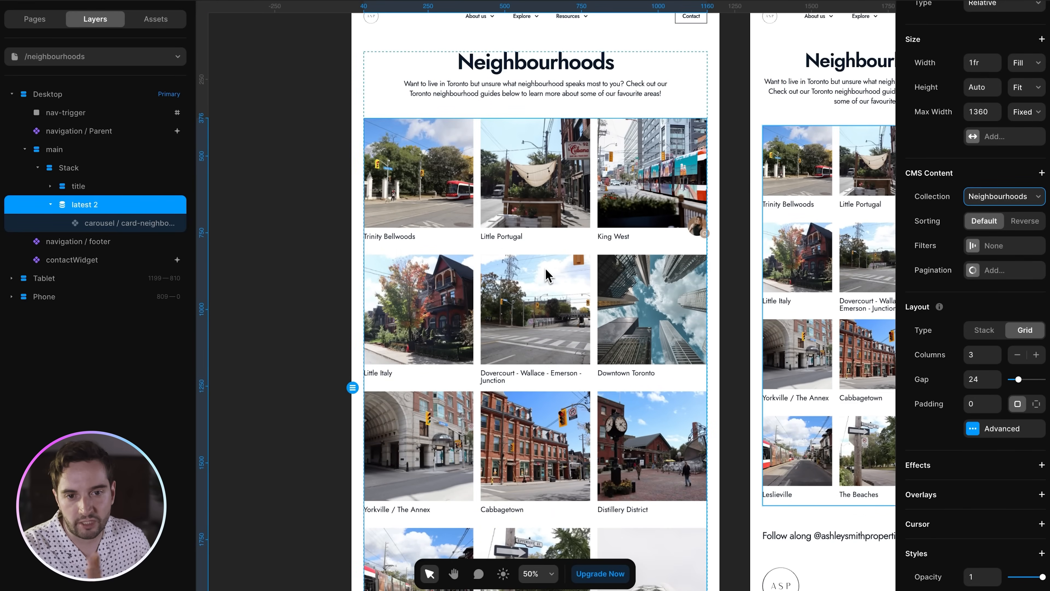
click(298, 119)
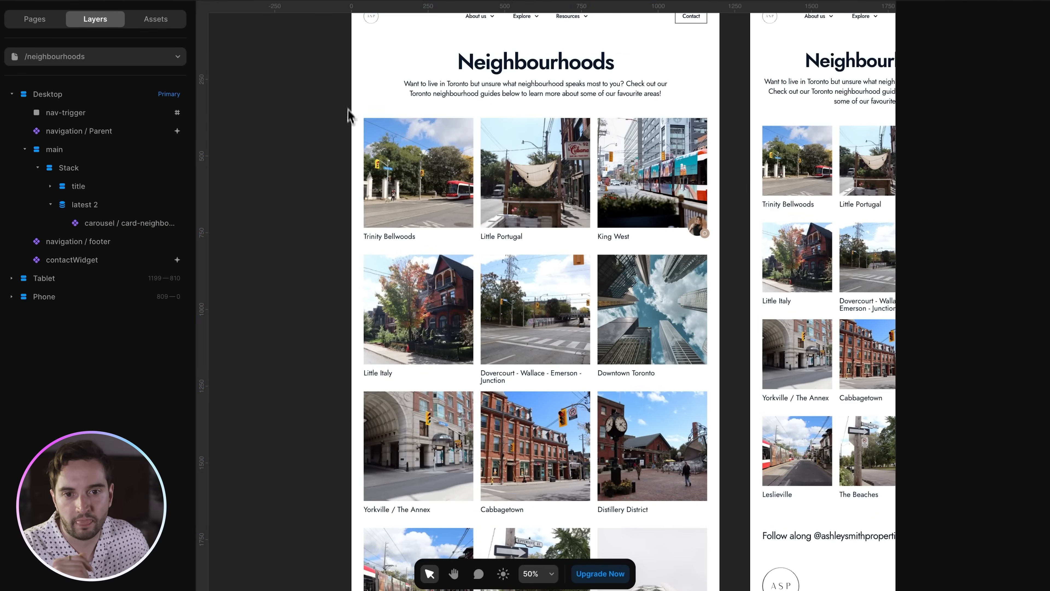
click(37, 26)
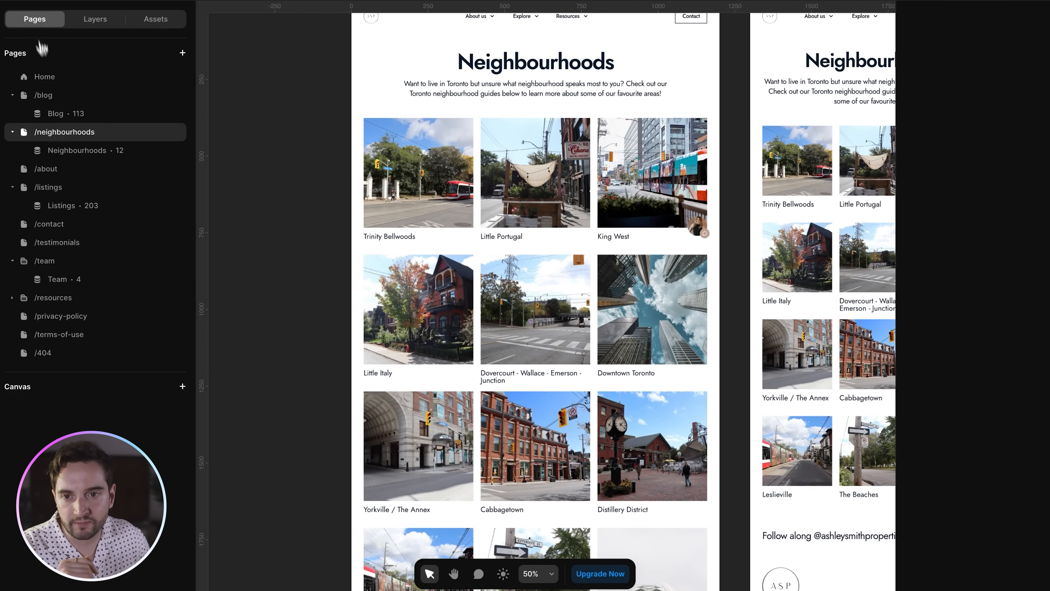
click(56, 145)
click(99, 20)
- Select the Trinity Bellwoods page's hero image, title, summary heading and 880-wide content column
scroll(335, 271, down, 3)
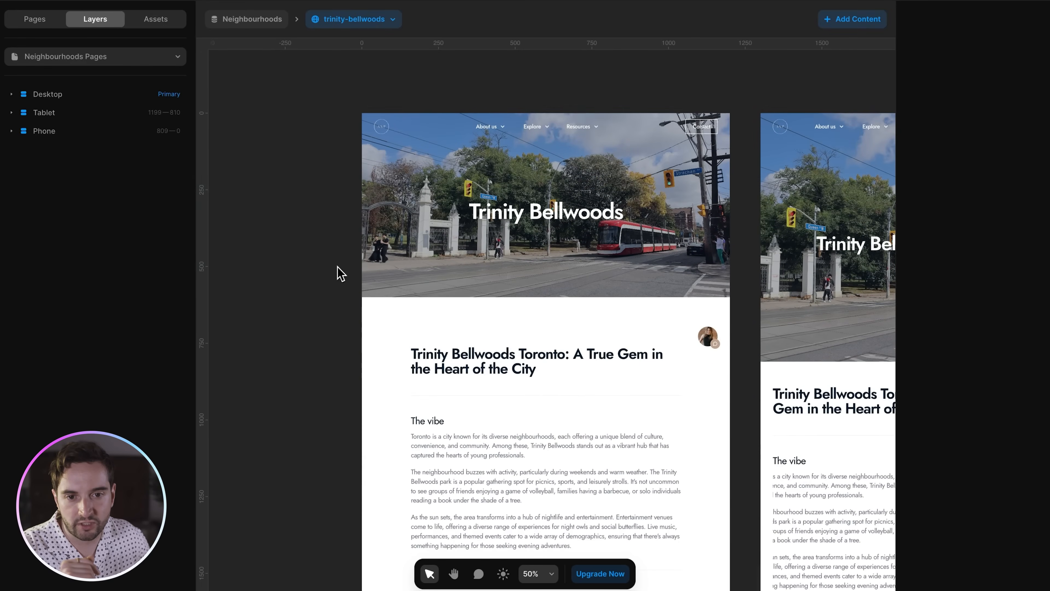
click(364, 273)
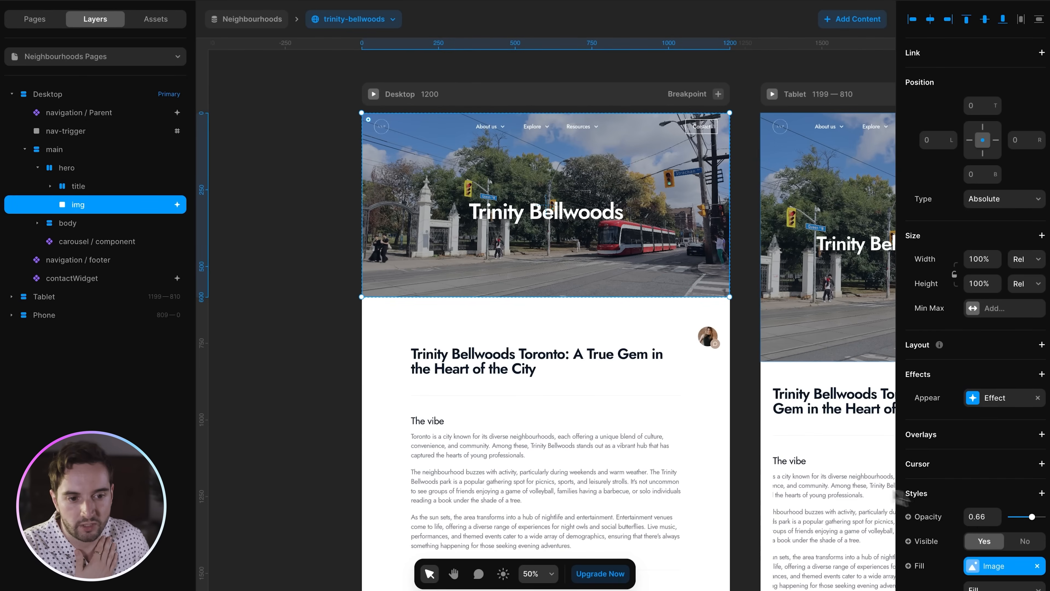
scroll(985, 484, down, 2)
click(588, 221)
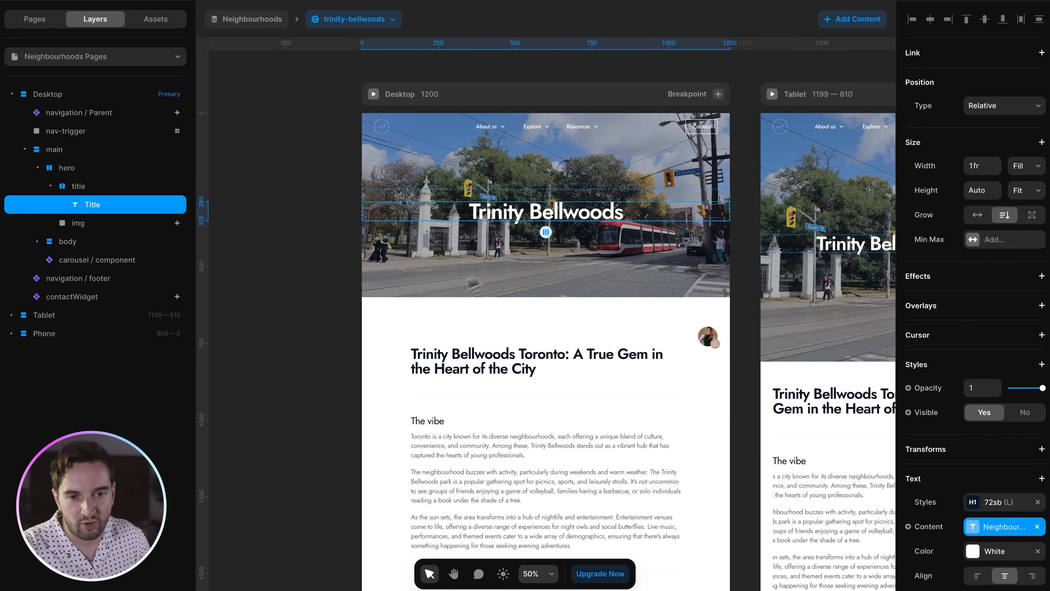
scroll(496, 331, down, 5)
click(512, 186)
scroll(551, 230, down, 3)
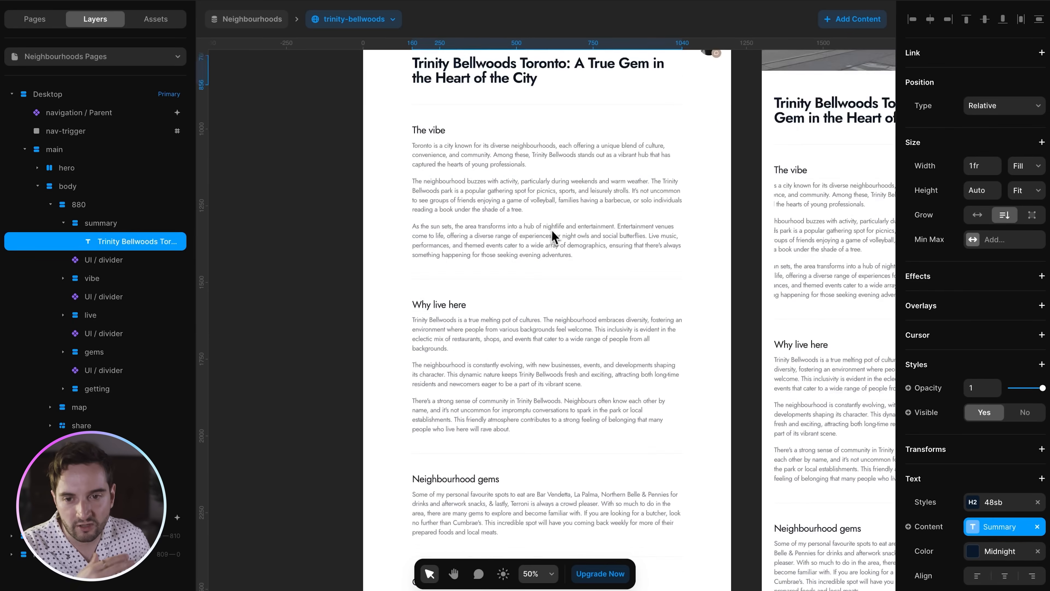
scroll(551, 230, down, 5)
click(481, 218)
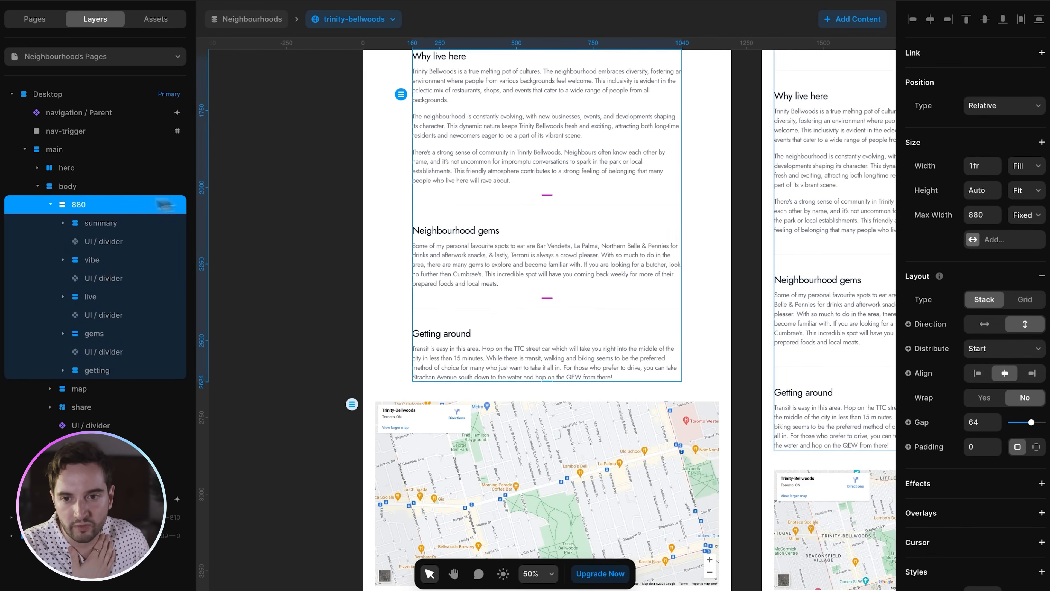
- Confirm the Why live here section's visibility condition is 'Is Set', then check its divider
click(99, 301)
scroll(970, 342, down, 5)
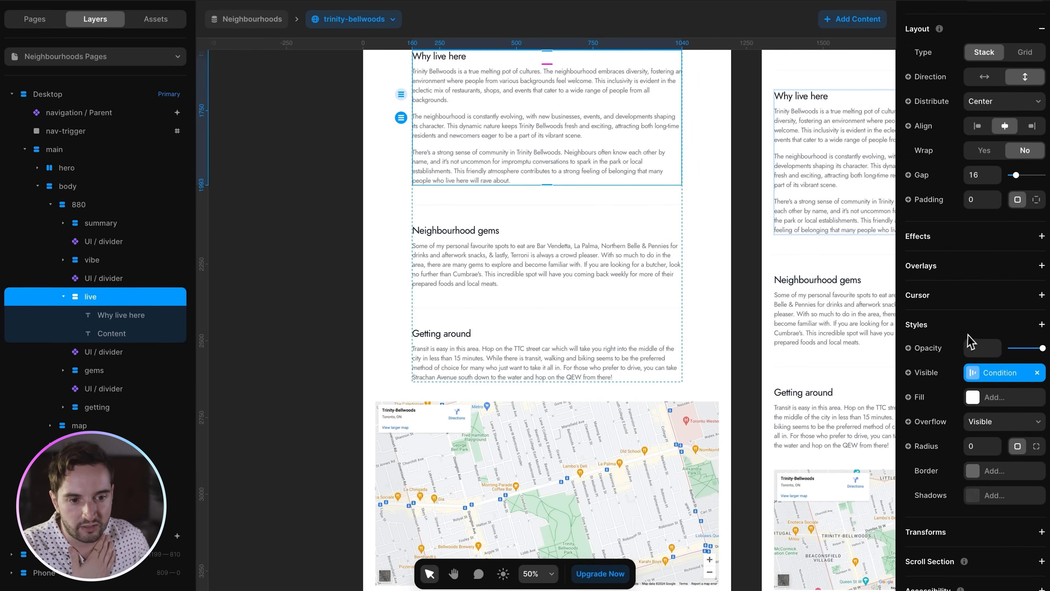
click(995, 374)
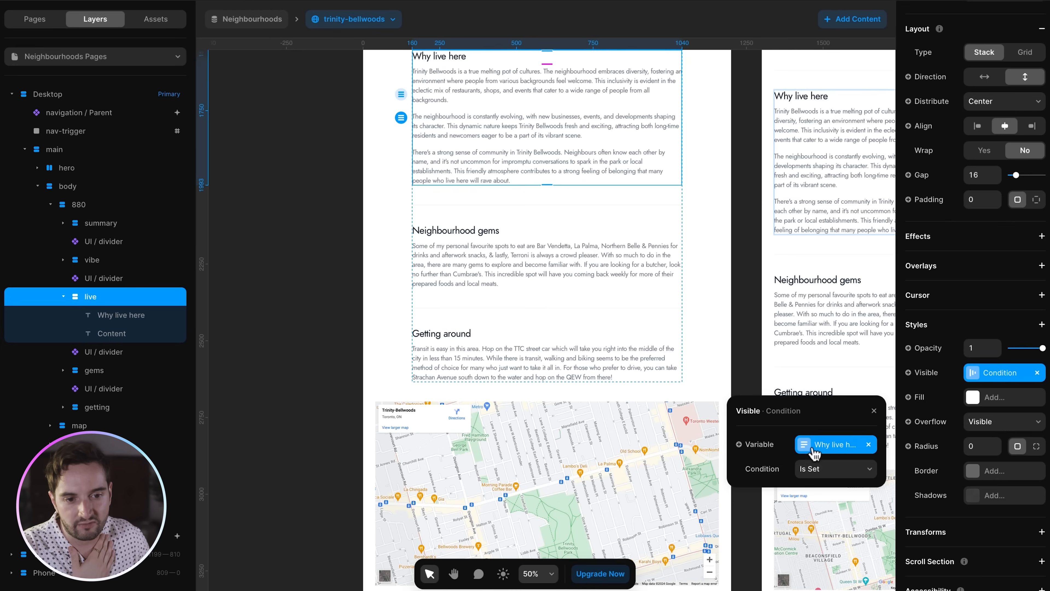
scroll(526, 216, up, 3)
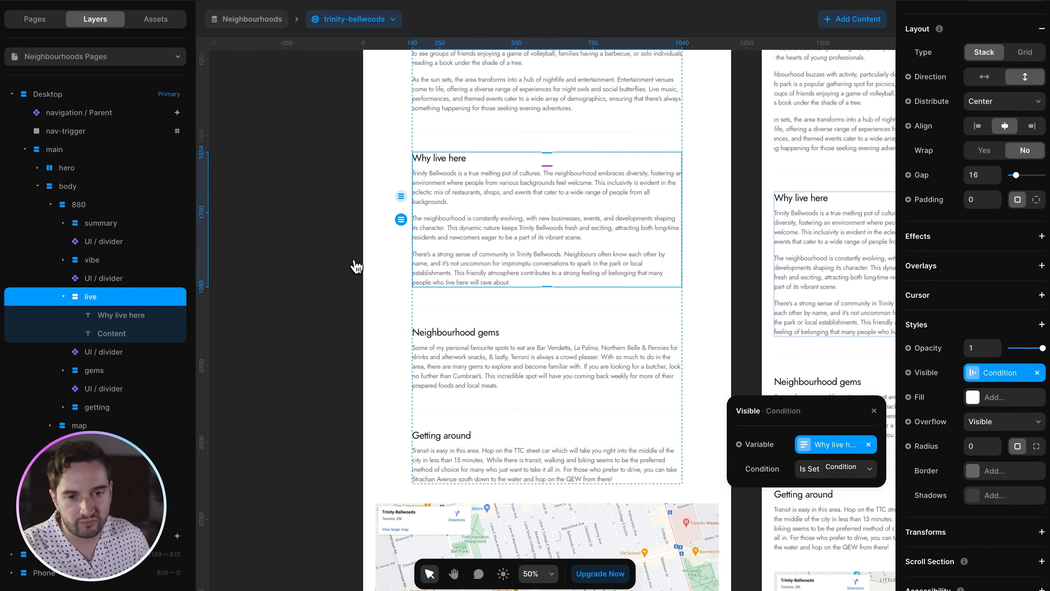
click(327, 307)
click(116, 282)
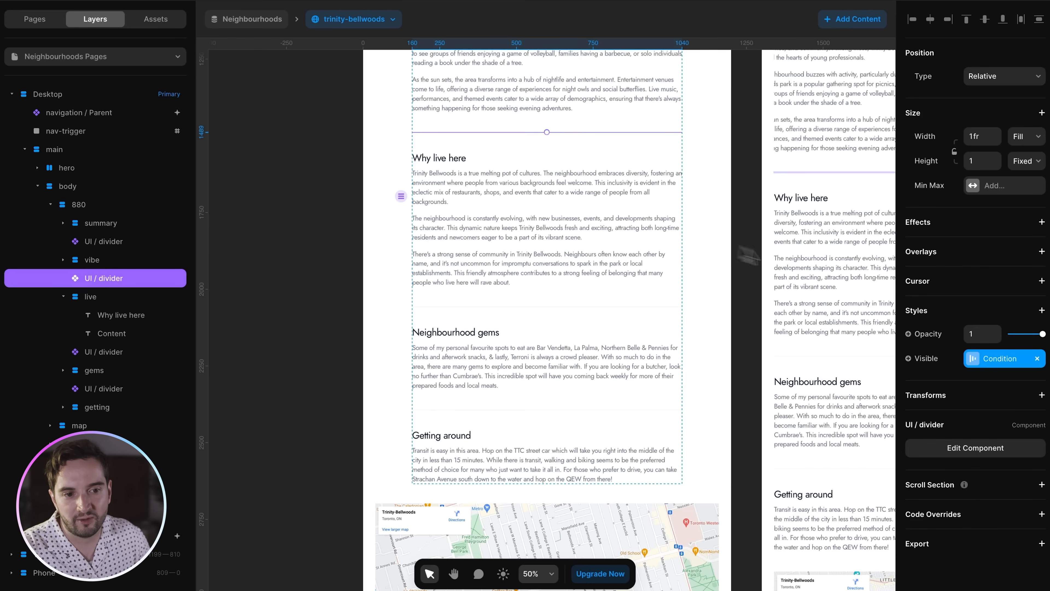
scroll(506, 192, up, 3)
click(299, 197)
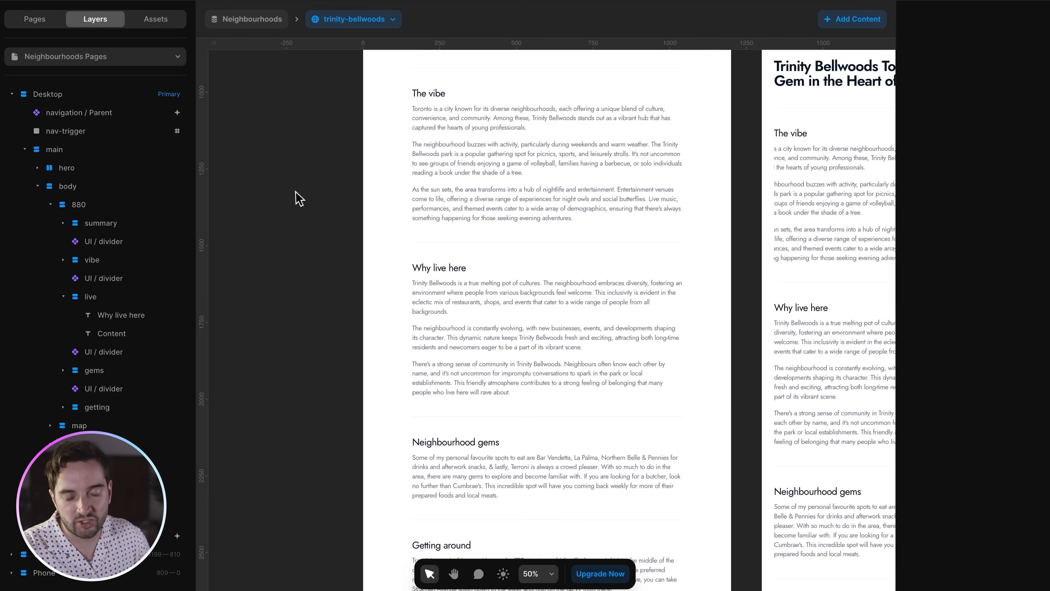
scroll(306, 198, down, 9)
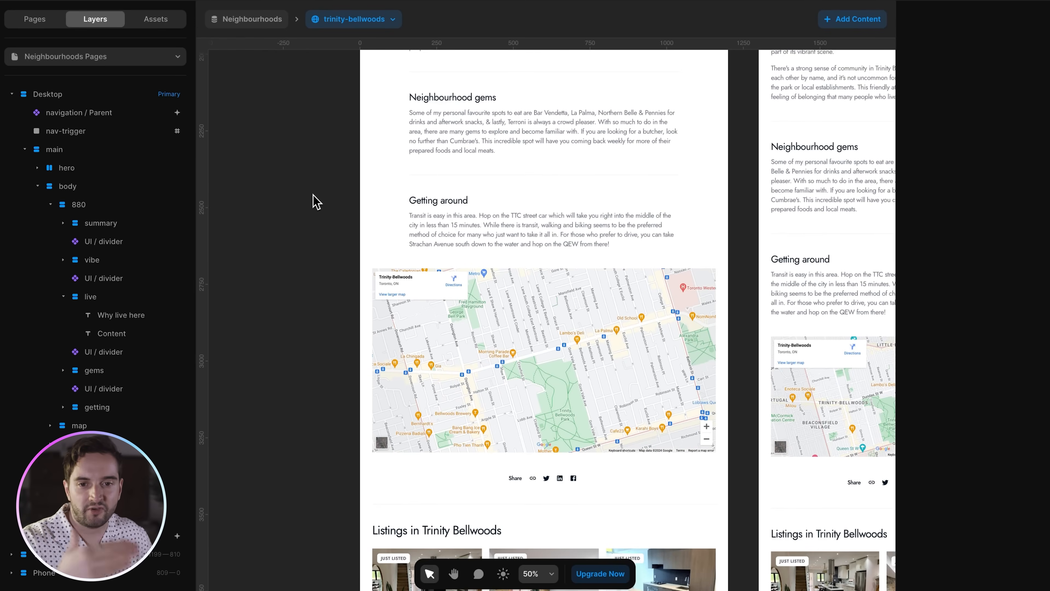
click(449, 287)
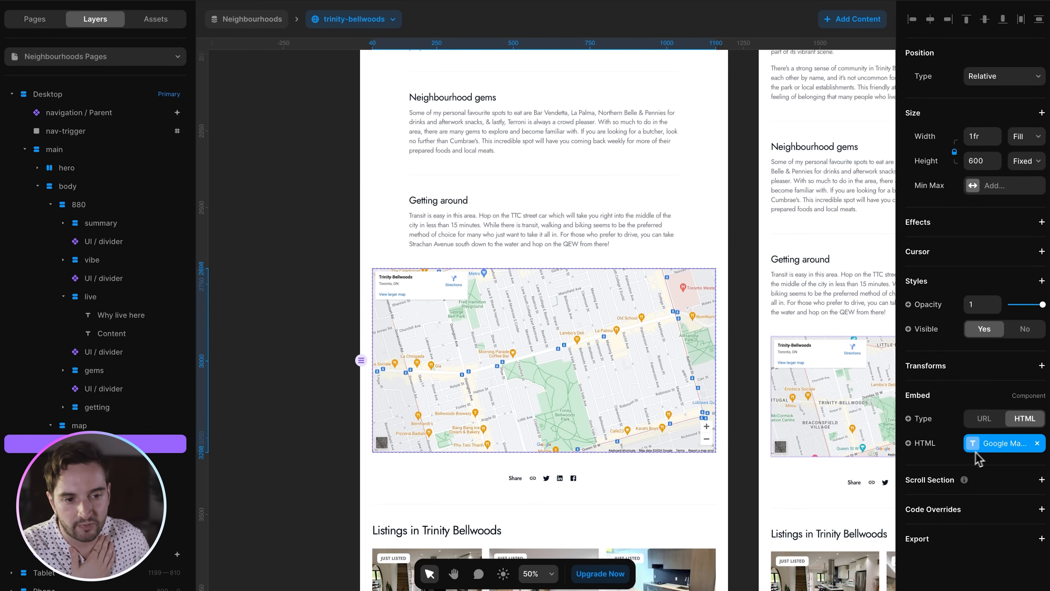
click(994, 453)
click(666, 442)
triple_click(697, 488)
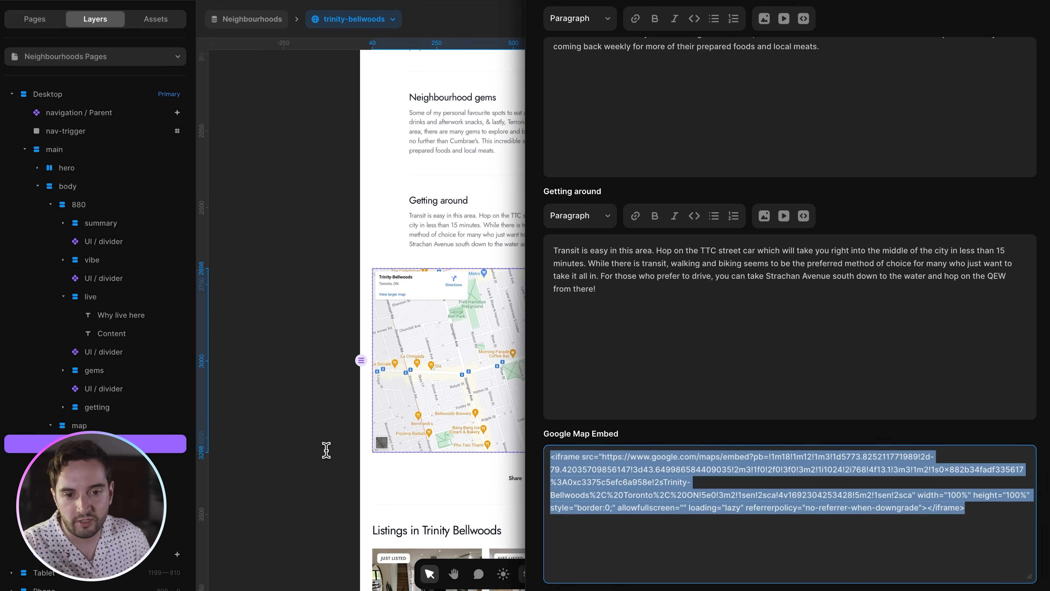
click(290, 454)
scroll(436, 338, down, 3)
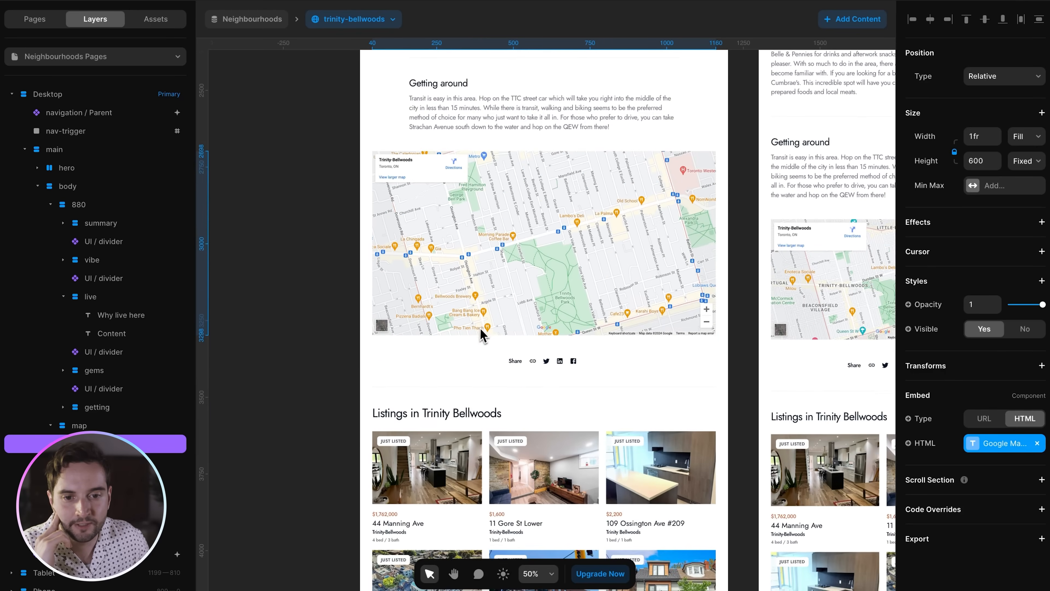
scroll(535, 364, down, 3)
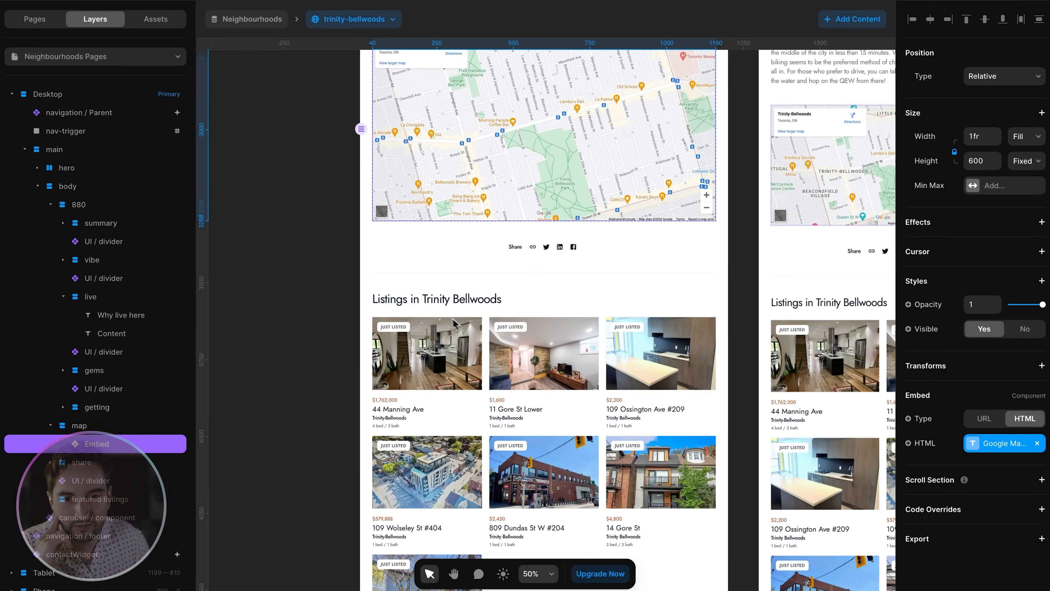
- Inspect which CMS field controls the featured listings section's visibility
click(536, 363)
scroll(357, 272, down, 3)
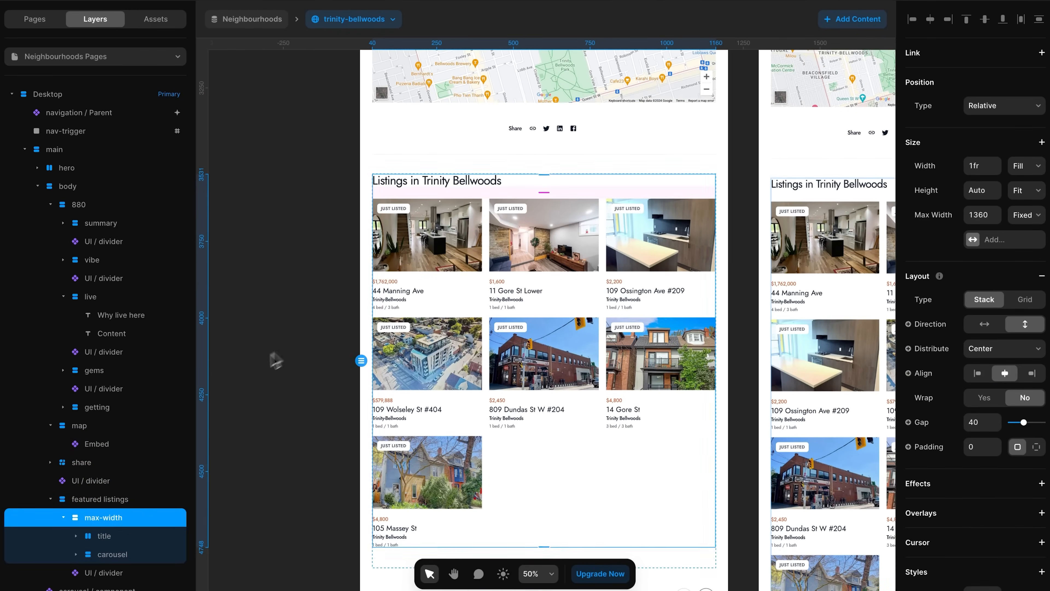
scroll(106, 356, down, 2)
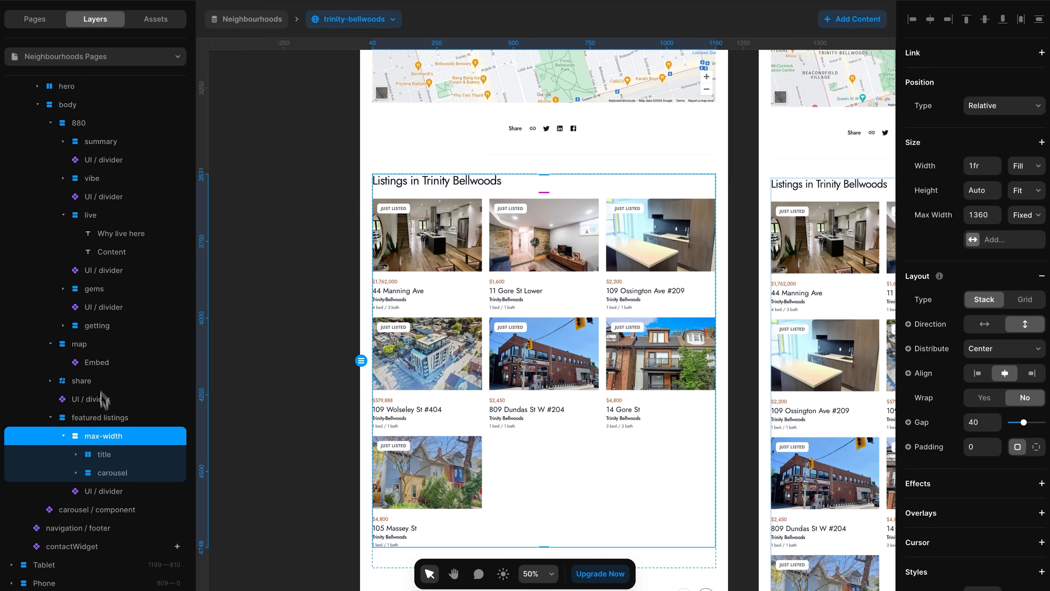
click(109, 418)
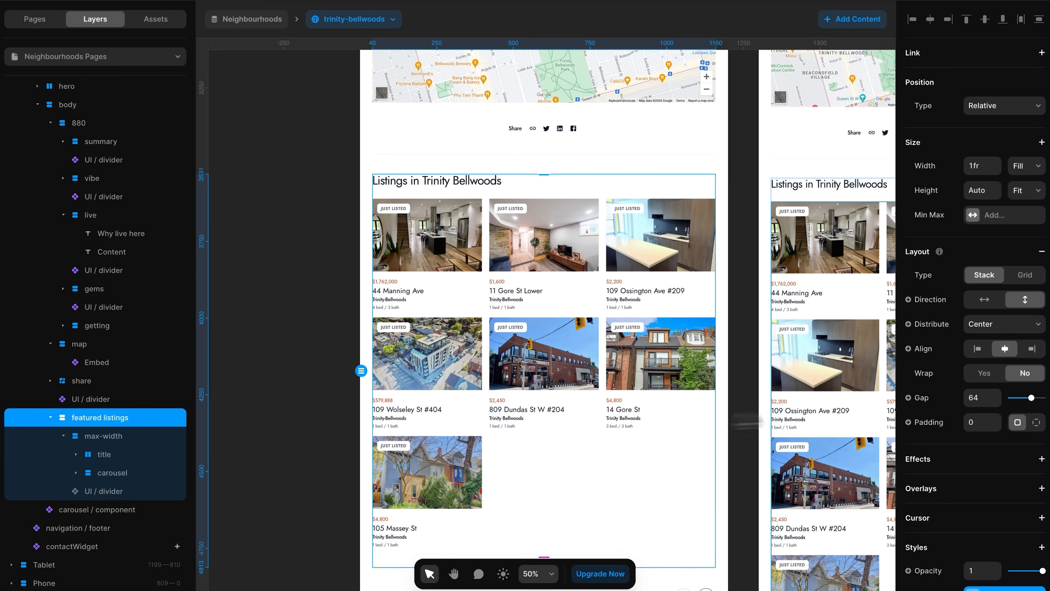
scroll(931, 429, down, 3)
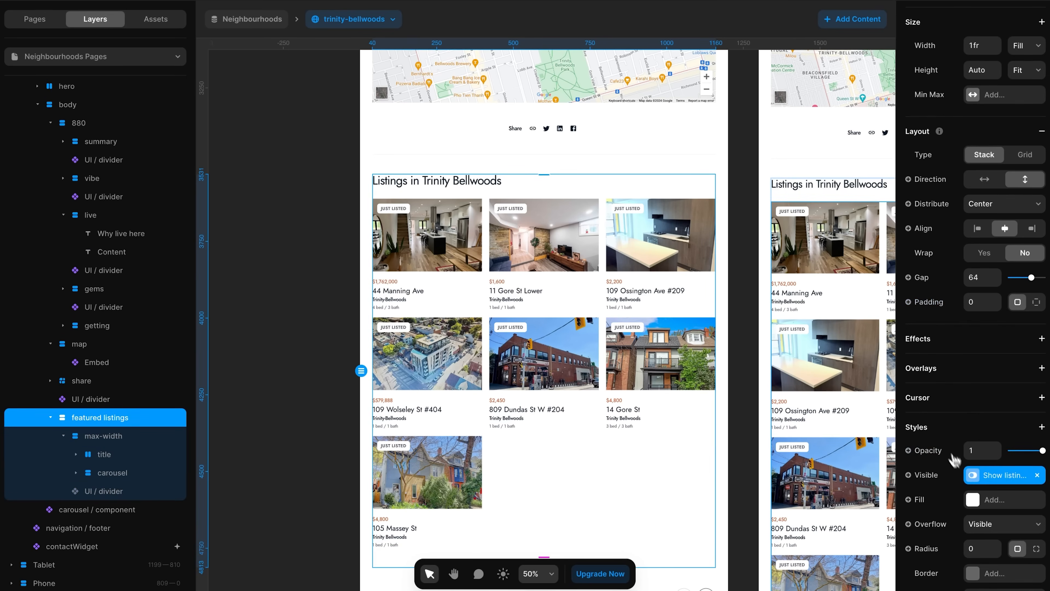
click(989, 482)
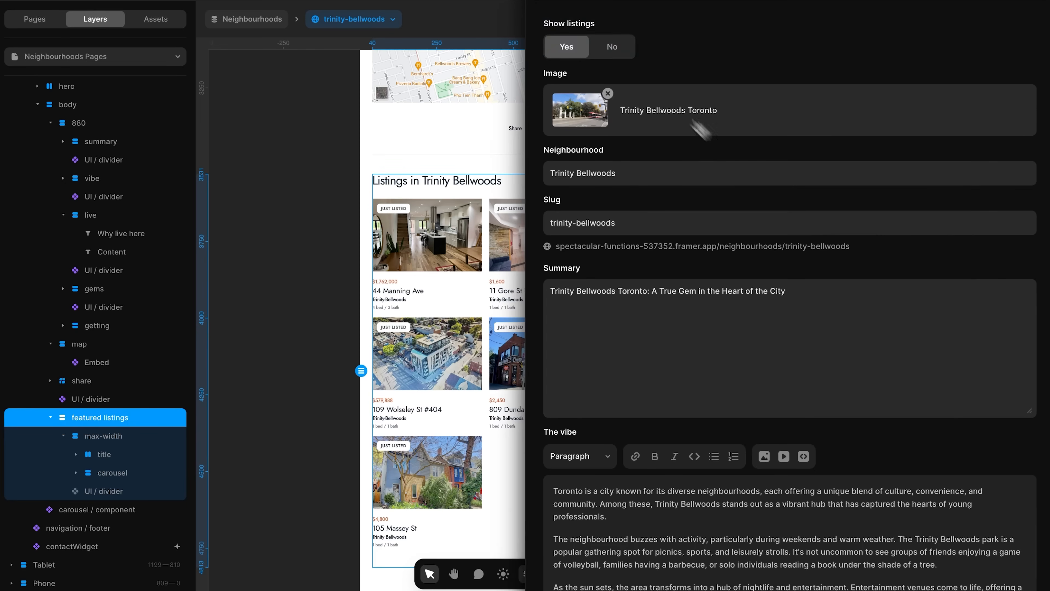
click(291, 181)
- Check the prefix added to the neighbourhood name in the 'Listings in Trinity Bellwoods' heading
scroll(291, 180, down, 2)
click(76, 454)
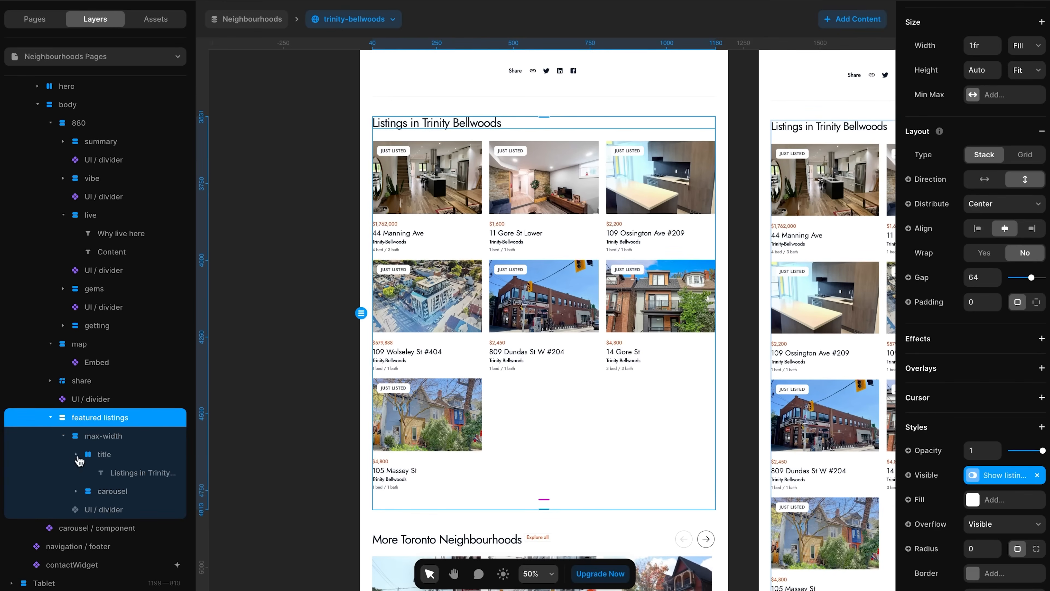
click(92, 471)
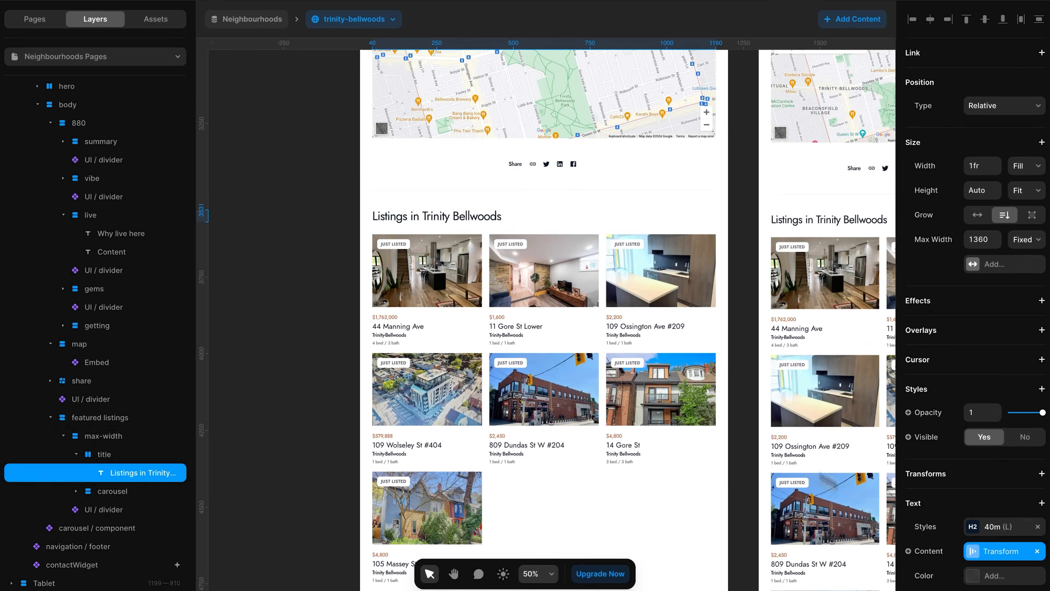
click(986, 552)
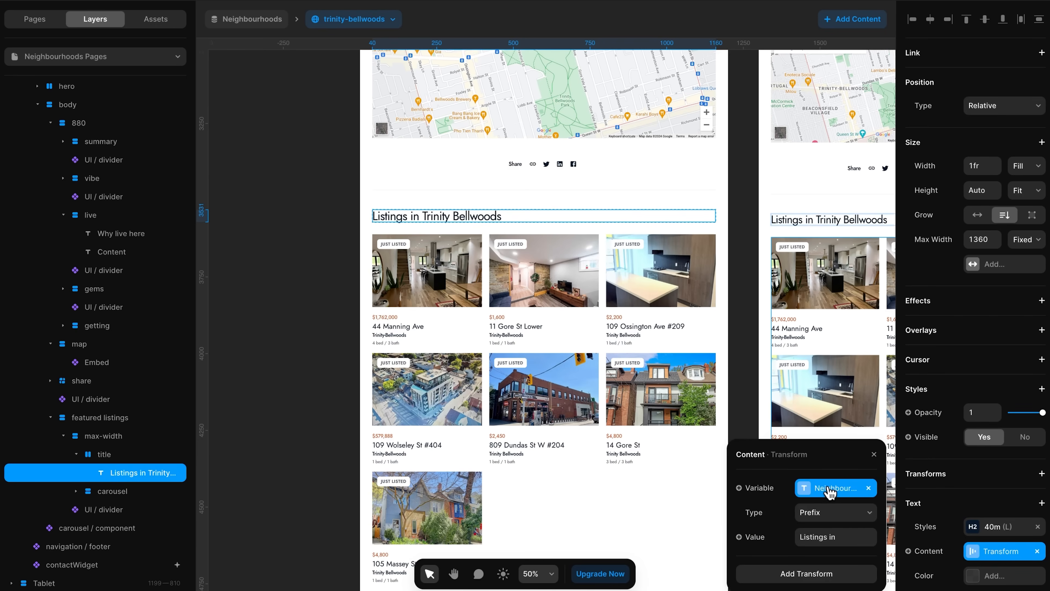
scroll(465, 283, up, 2)
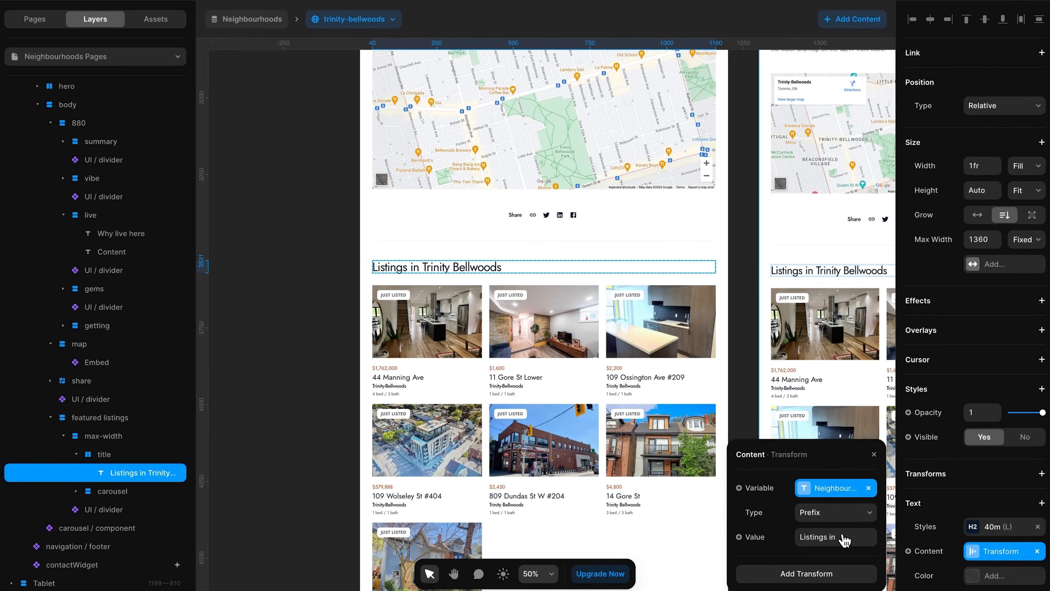
- Inspect the Listings collection list's neighbourhood filter and the value it matches
click(78, 491)
click(115, 511)
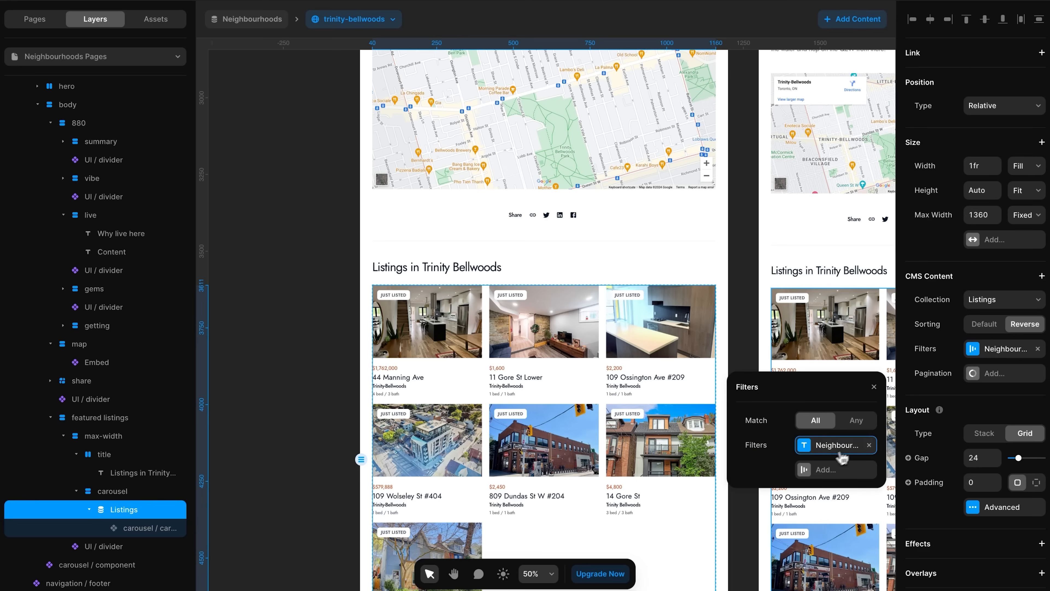
click(837, 452)
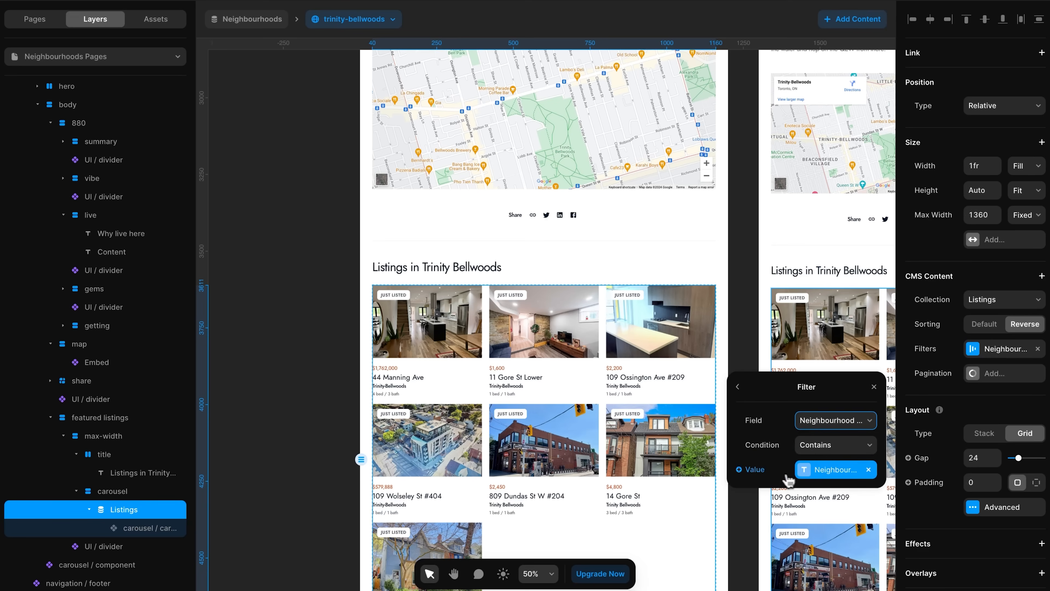
click(835, 471)
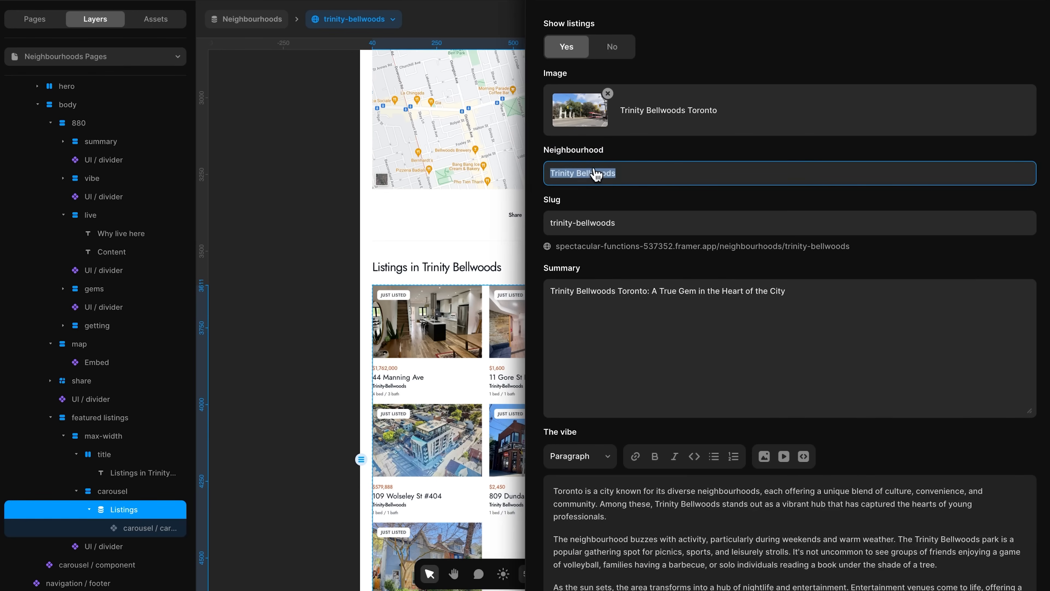
click(317, 301)
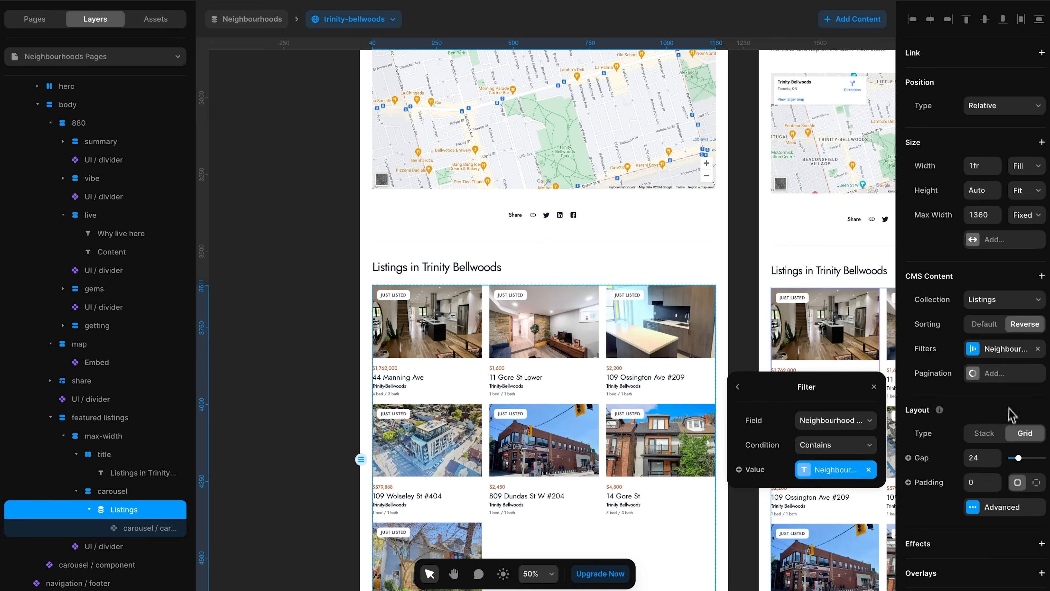
scroll(1021, 413, down, 1)
scroll(301, 366, down, 6)
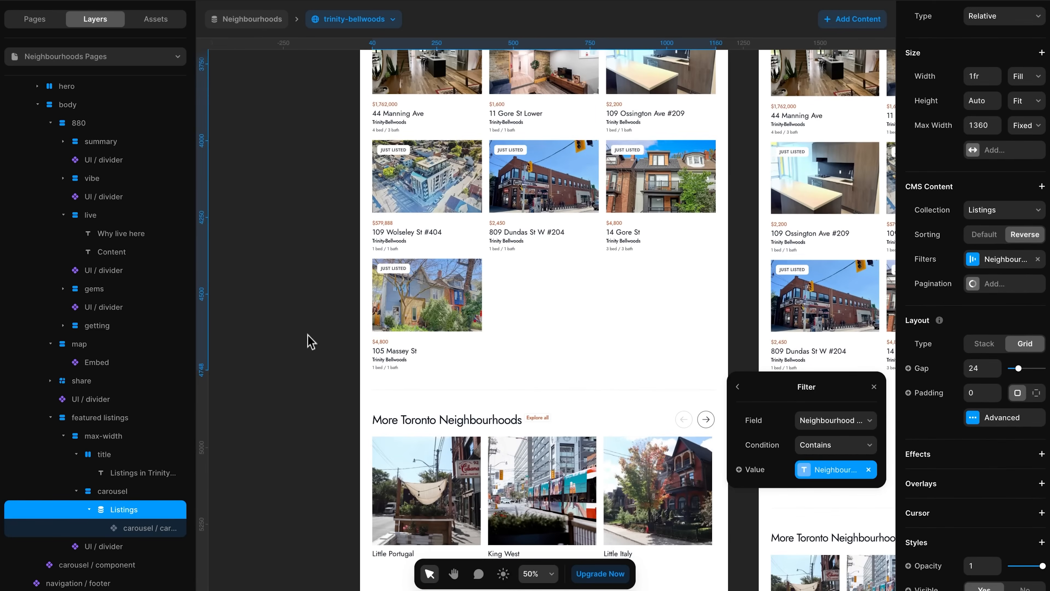
click(310, 335)
- Check the More Toronto Neighbourhoods carousel's current neighbourhood and its slug-based link path
scroll(397, 397, down, 1)
click(413, 375)
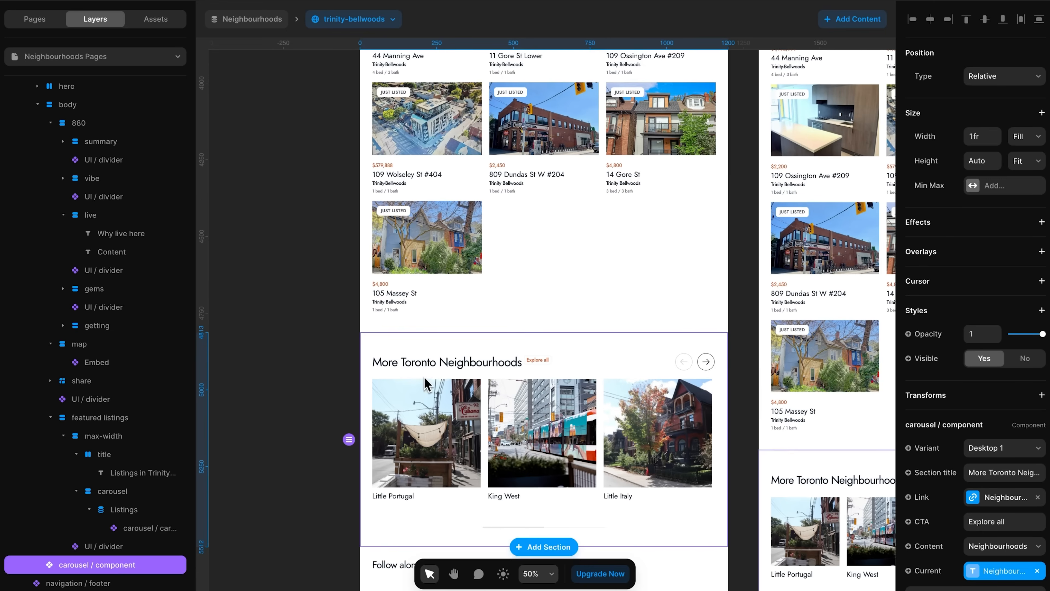
scroll(1005, 507, down, 2)
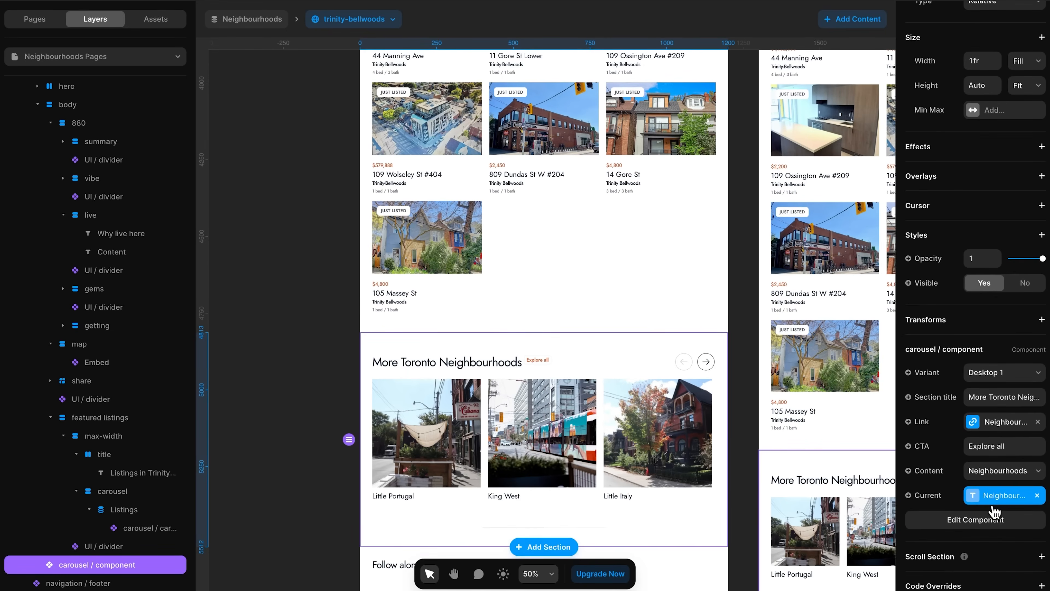
click(993, 498)
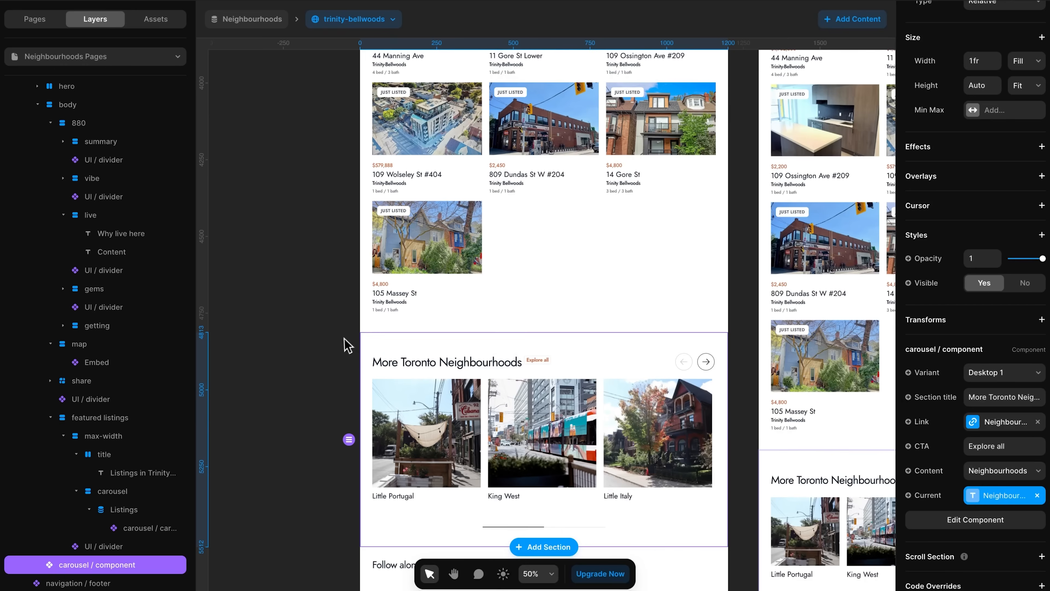
click(347, 343)
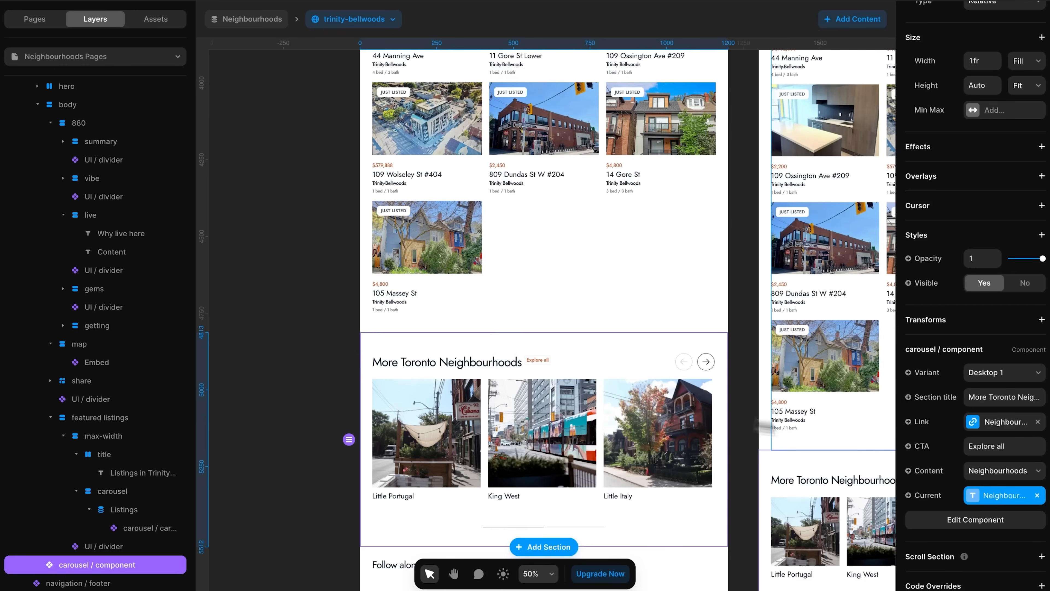
click(1003, 422)
click(849, 493)
drag(848, 493, 880, 495)
click(1002, 434)
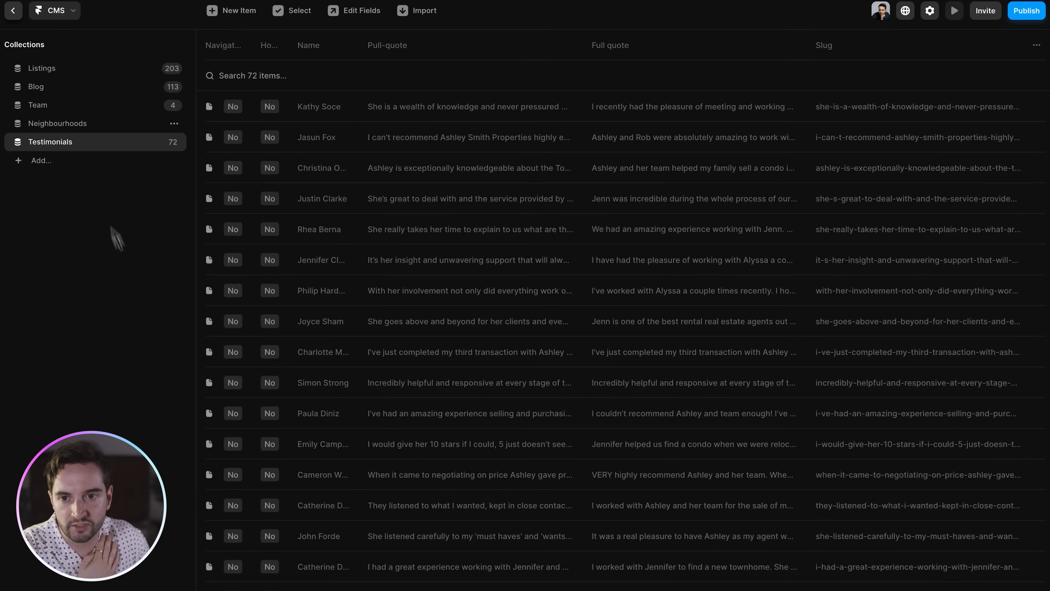
click(71, 126)
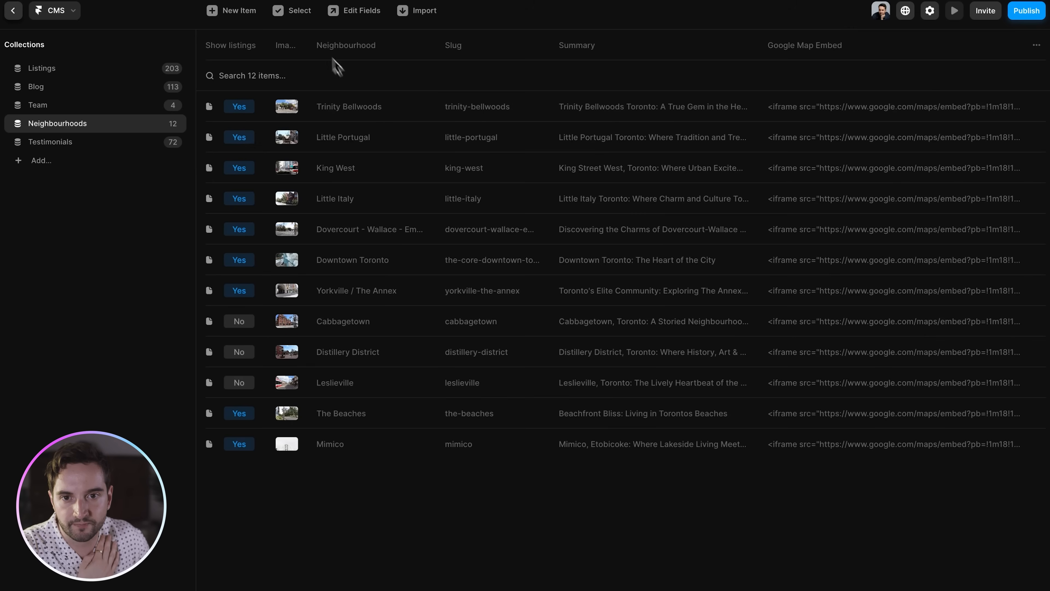
click(347, 16)
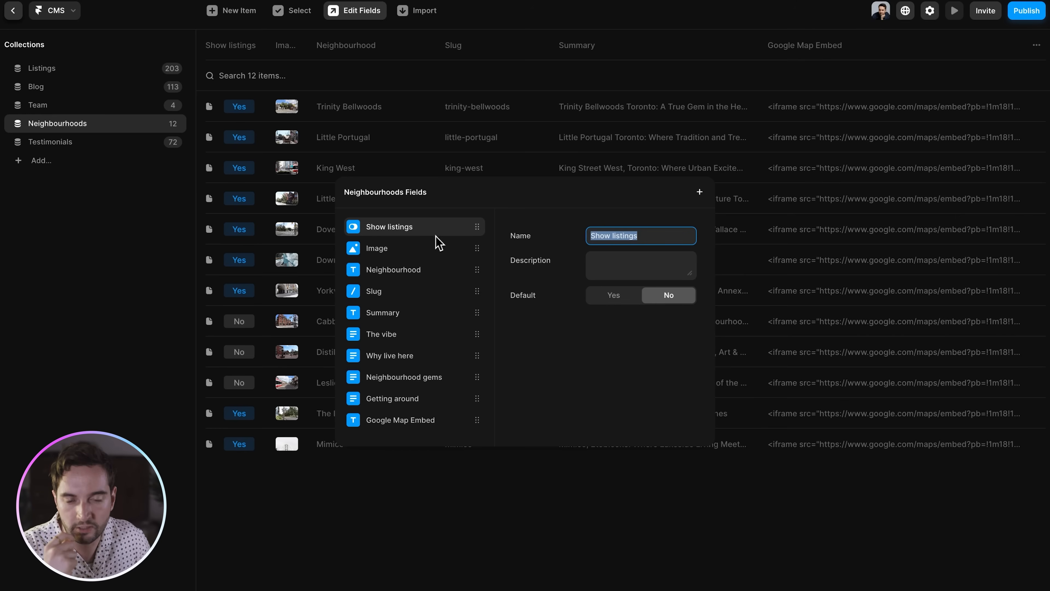
click(417, 251)
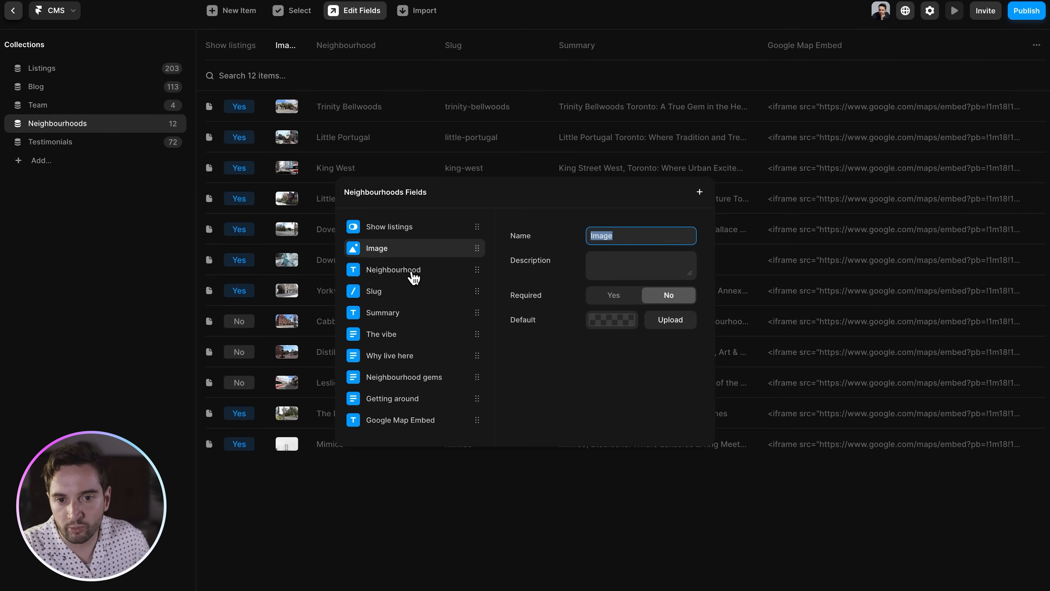
click(405, 321)
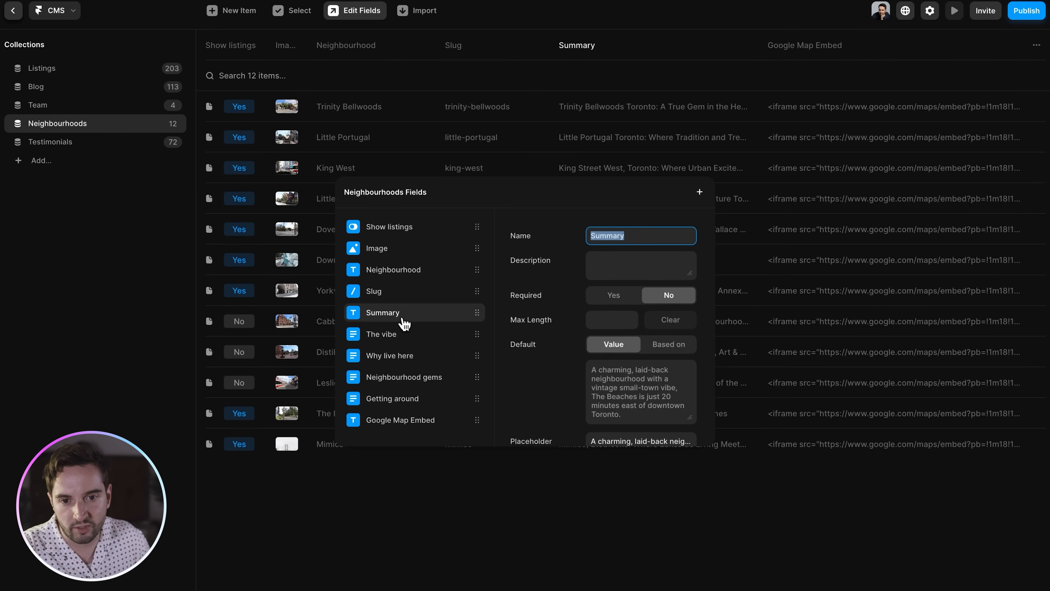
click(415, 427)
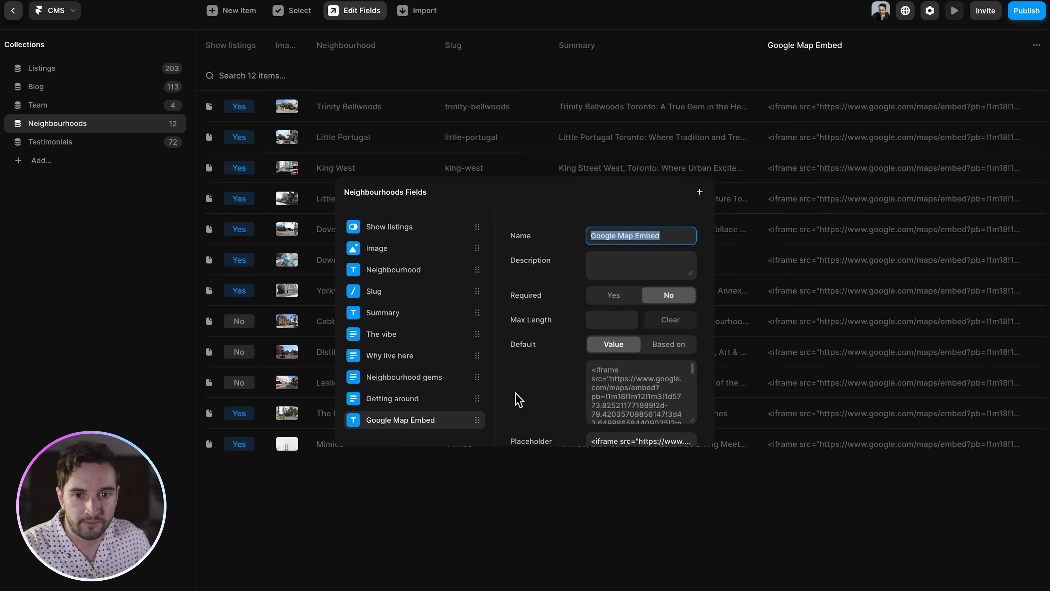
click(516, 520)
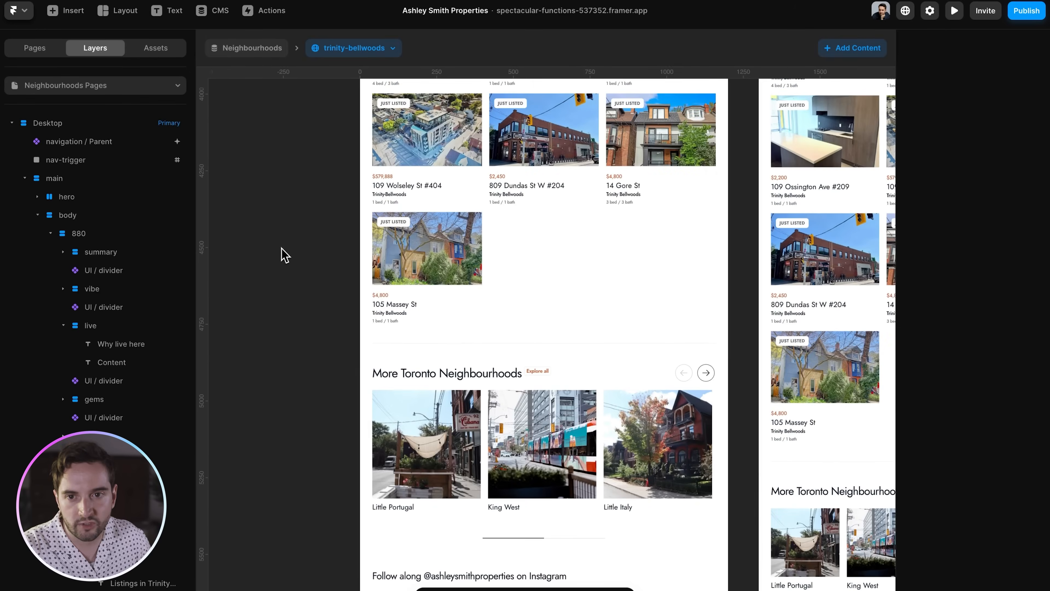
- On the /listings page, open the listings / filter component for editing
click(35, 48)
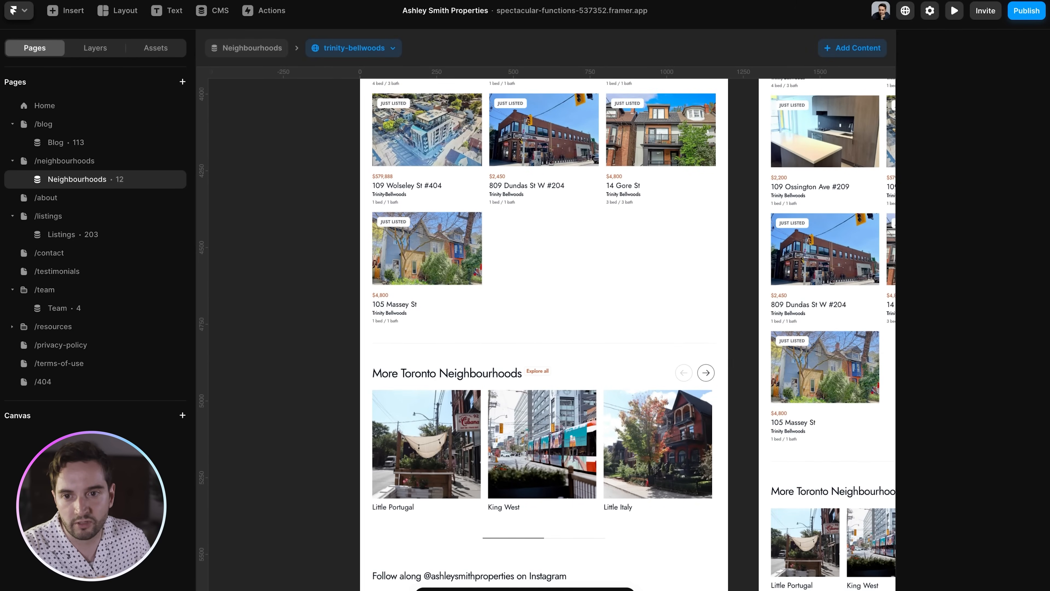
click(63, 236)
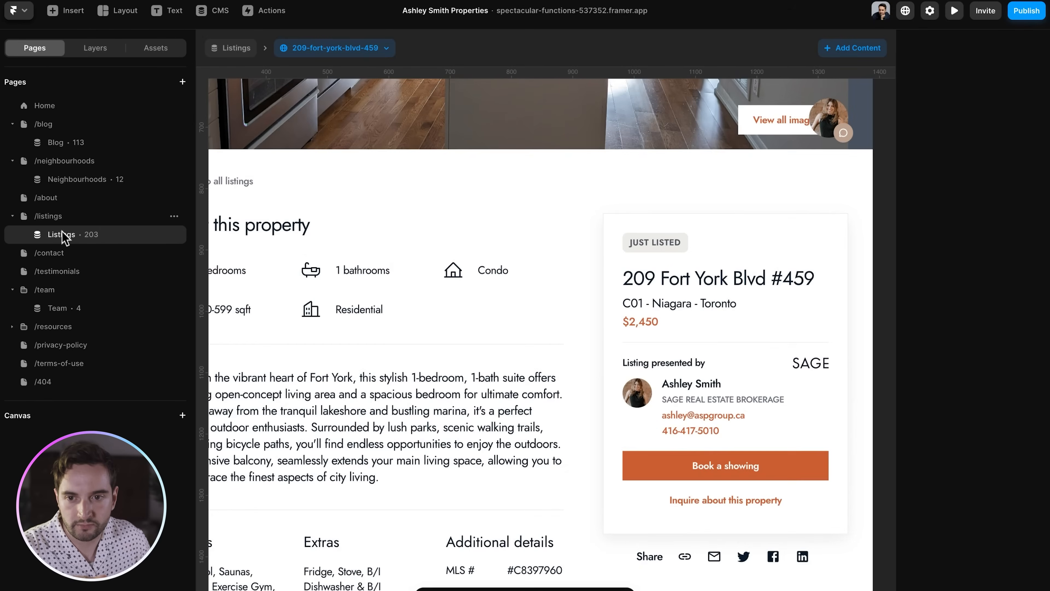
click(56, 217)
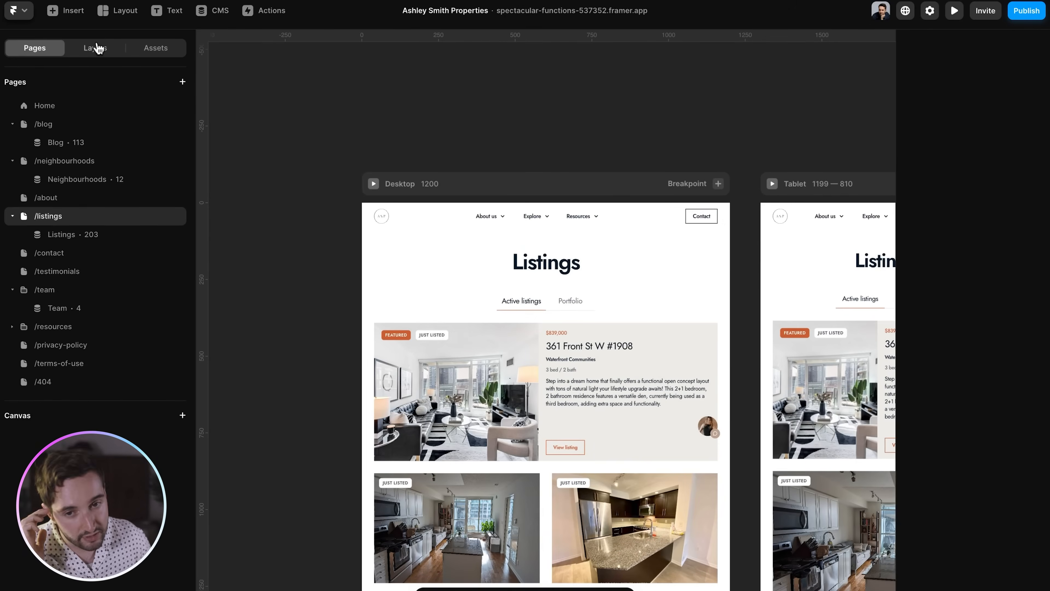
click(98, 48)
click(436, 340)
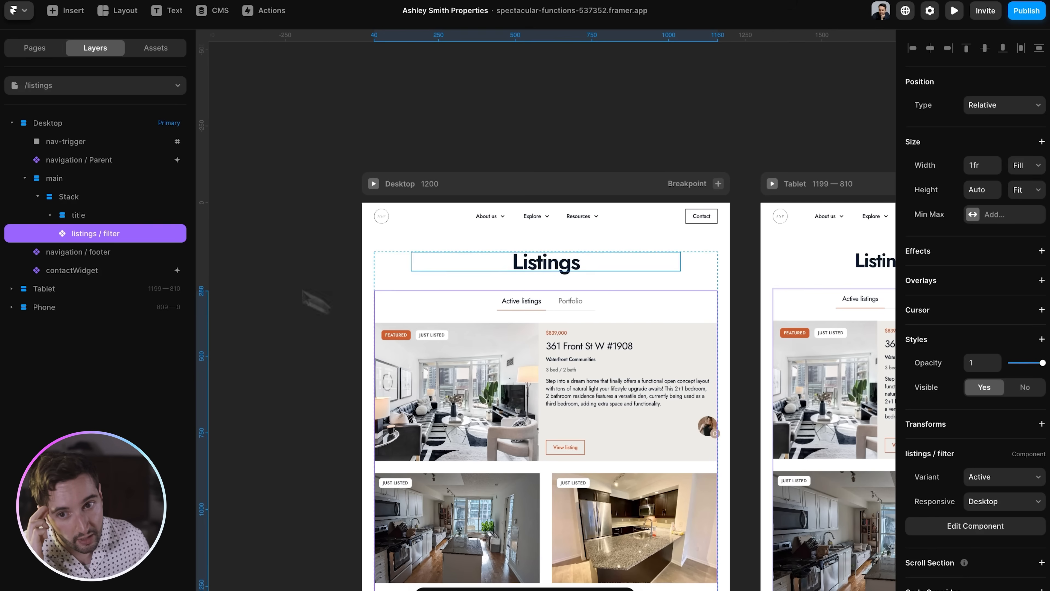
double_click(488, 333)
- Compare the Active and Portfolio variants and select the nested featured listing card
scroll(488, 334, down, 5)
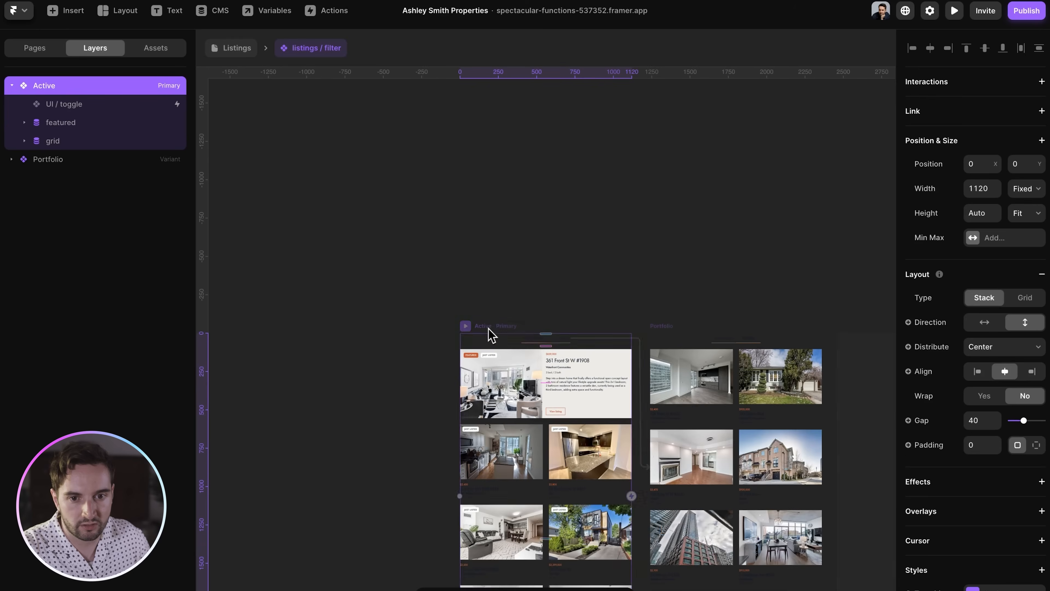
click(546, 343)
click(660, 330)
click(541, 331)
click(666, 331)
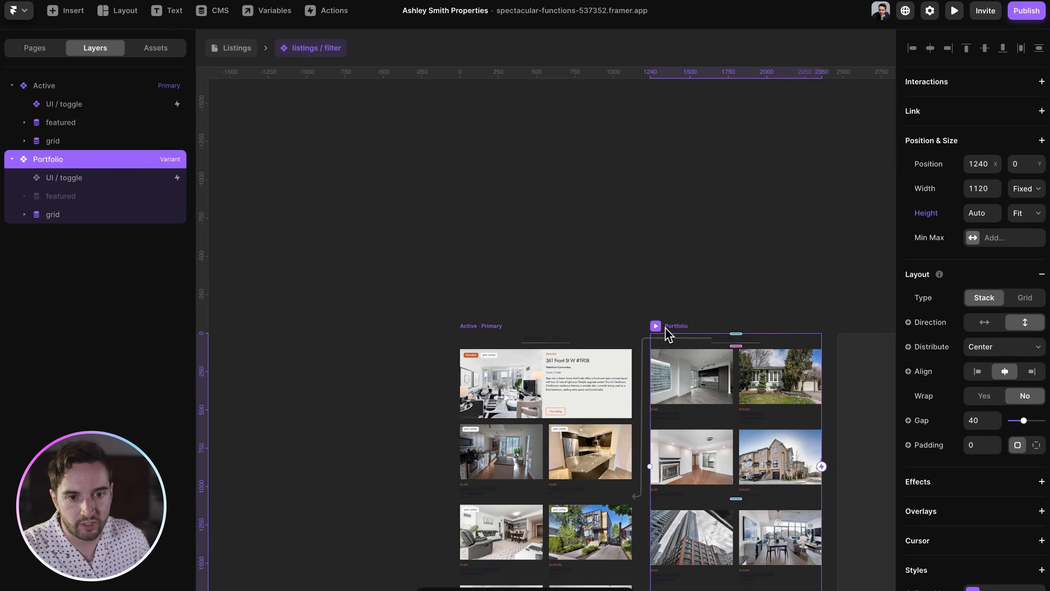
double_click(529, 389)
key(super+minus)
click(621, 316)
key(super+equal)
key(super+equal)
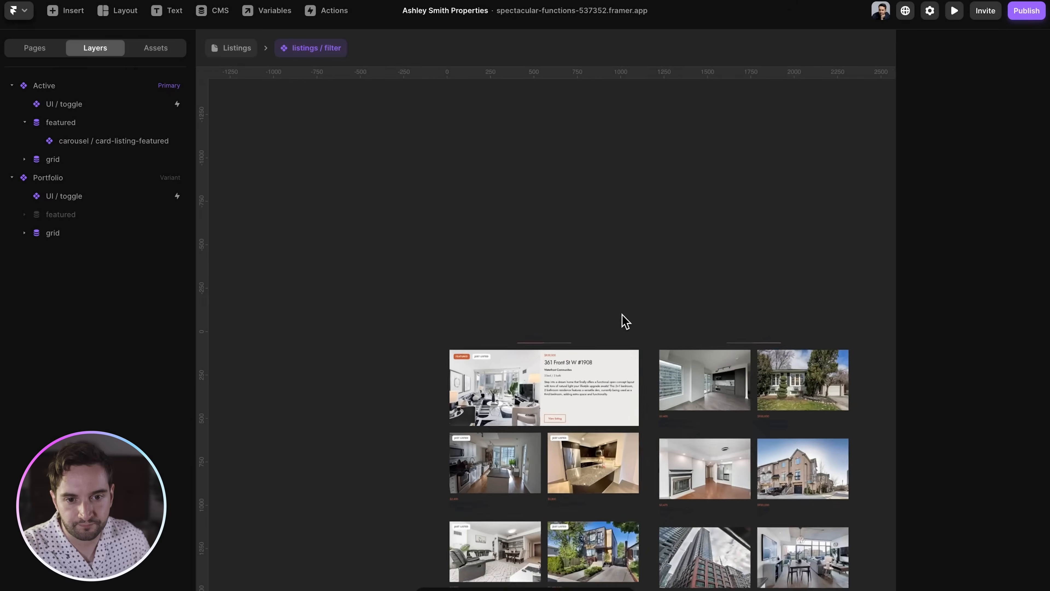
super+click(601, 421)
scroll(584, 356, down, 1)
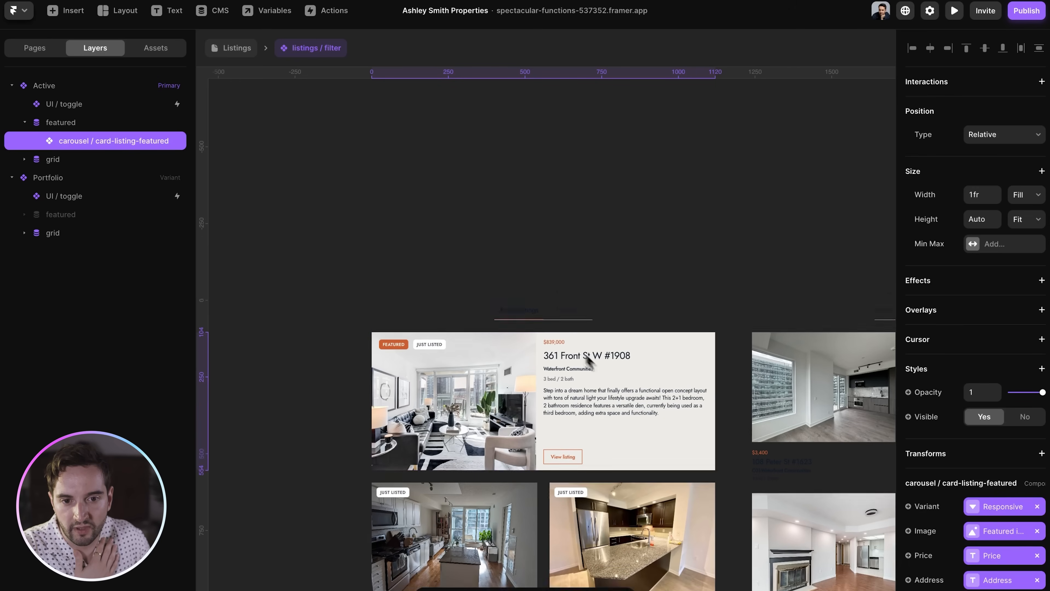
scroll(589, 359, down, 2)
double_click(556, 292)
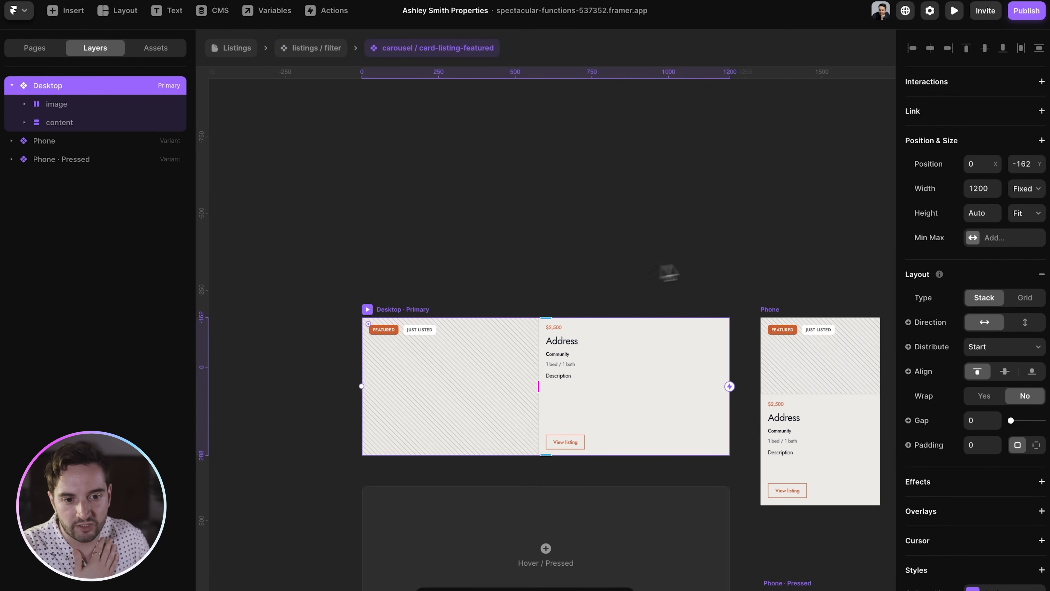
scroll(702, 269, down, 3)
scroll(703, 269, right, 1)
click(433, 182)
scroll(430, 182, up, 2)
scroll(430, 182, left, 1)
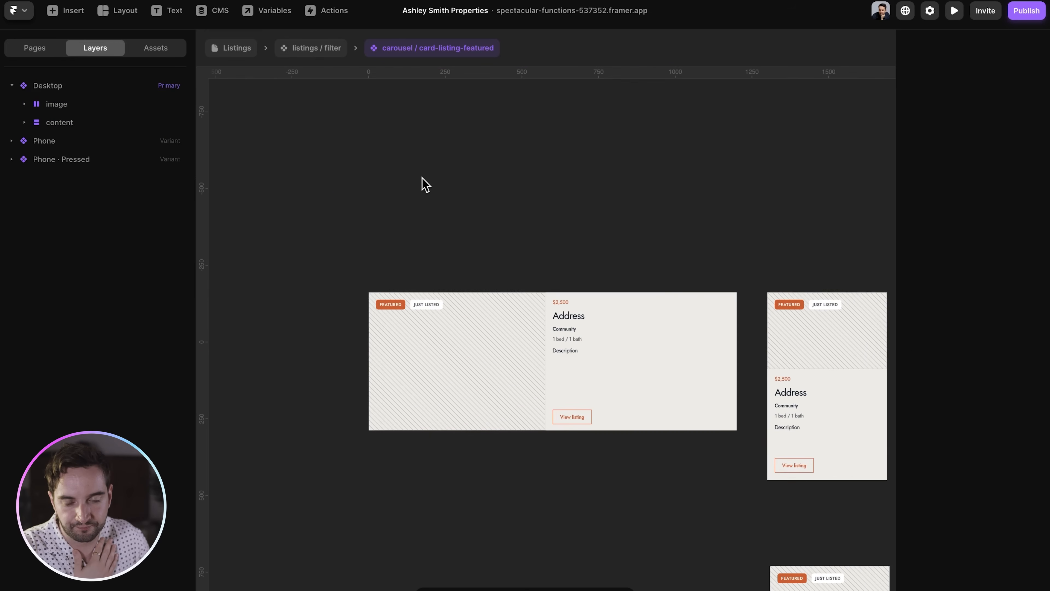
click(399, 285)
click(390, 305)
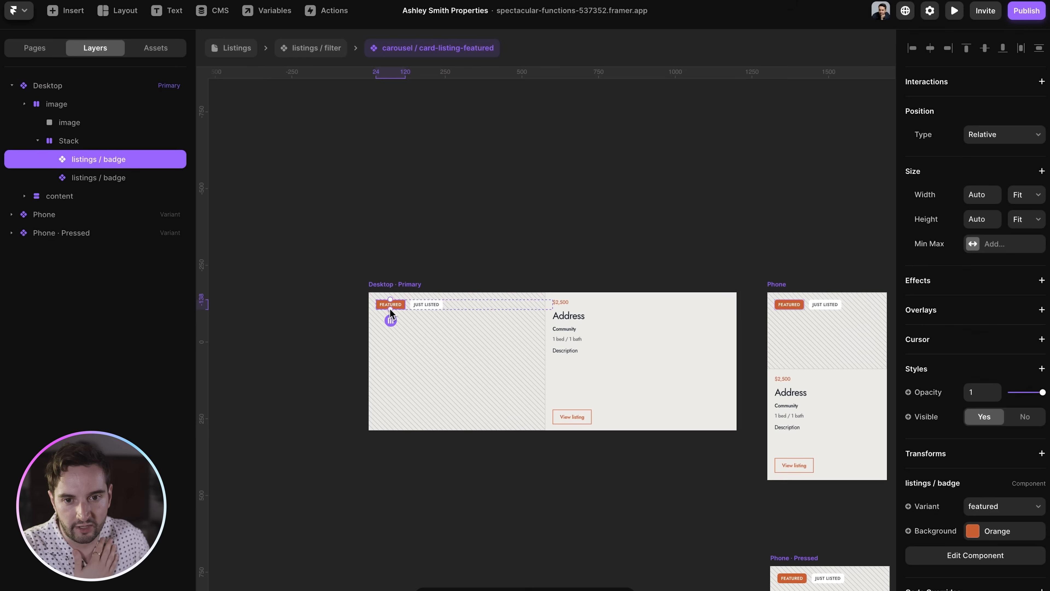
click(417, 307)
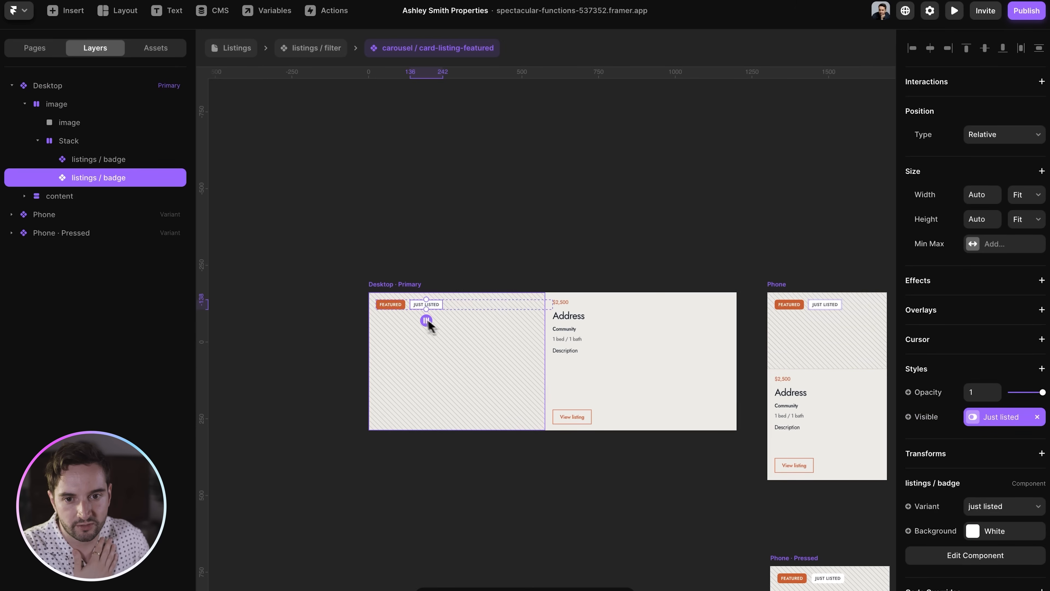
click(341, 49)
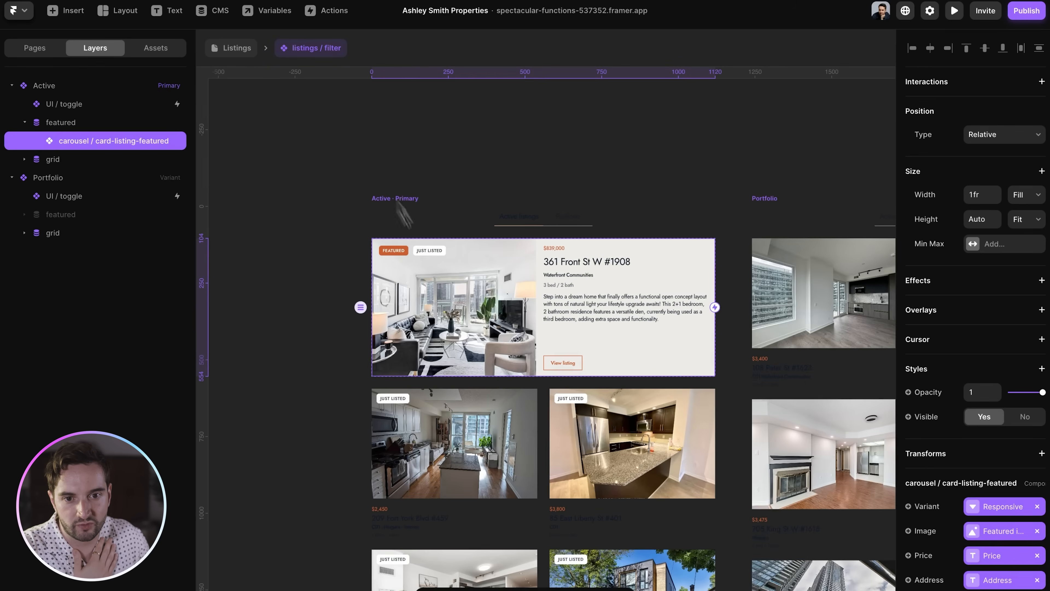
scroll(1016, 424, down, 5)
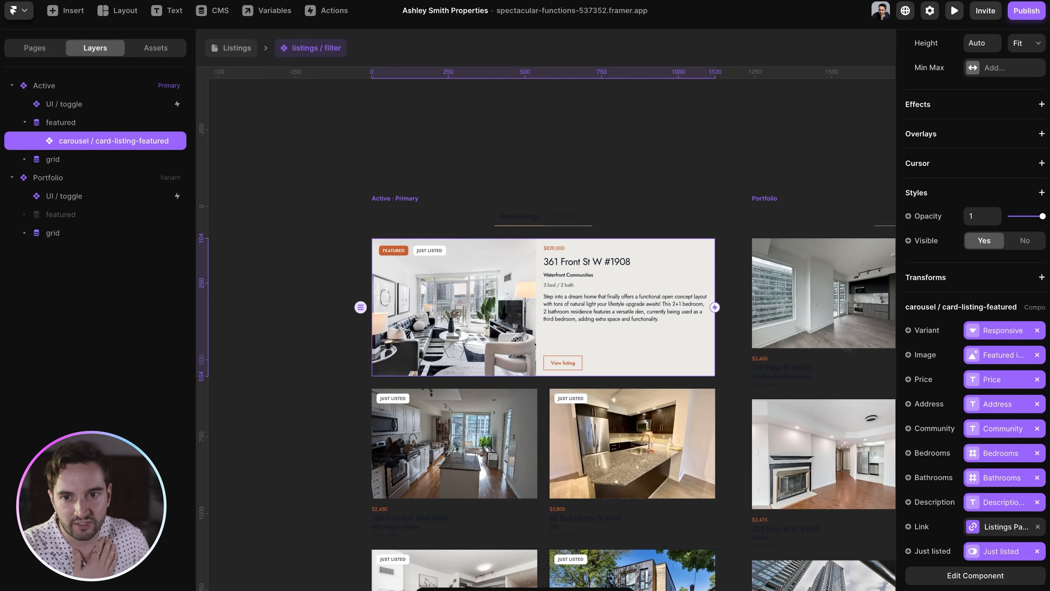
click(59, 123)
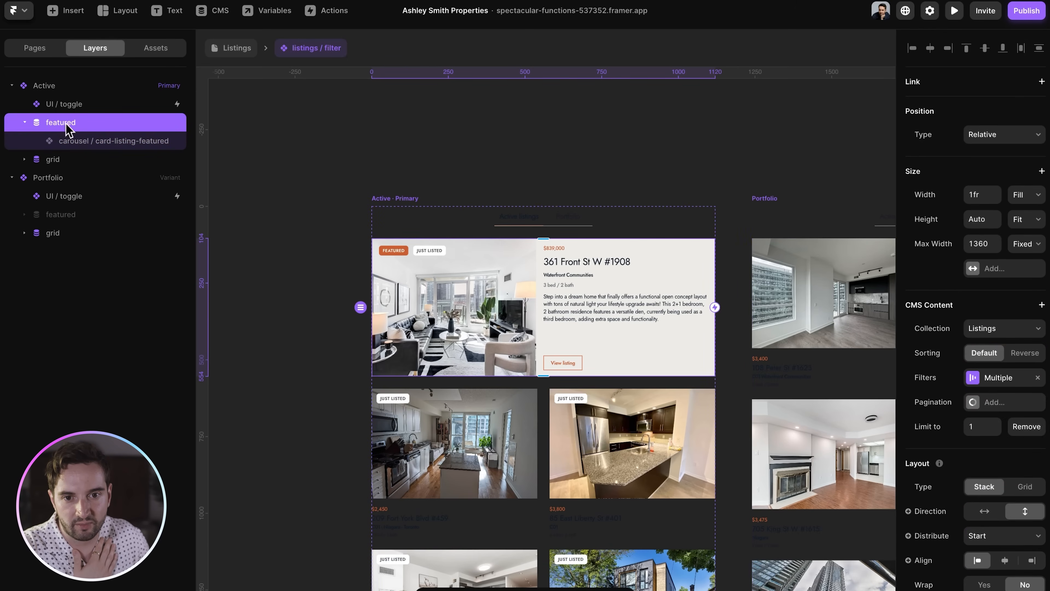
click(607, 169)
scroll(610, 172, right, 4)
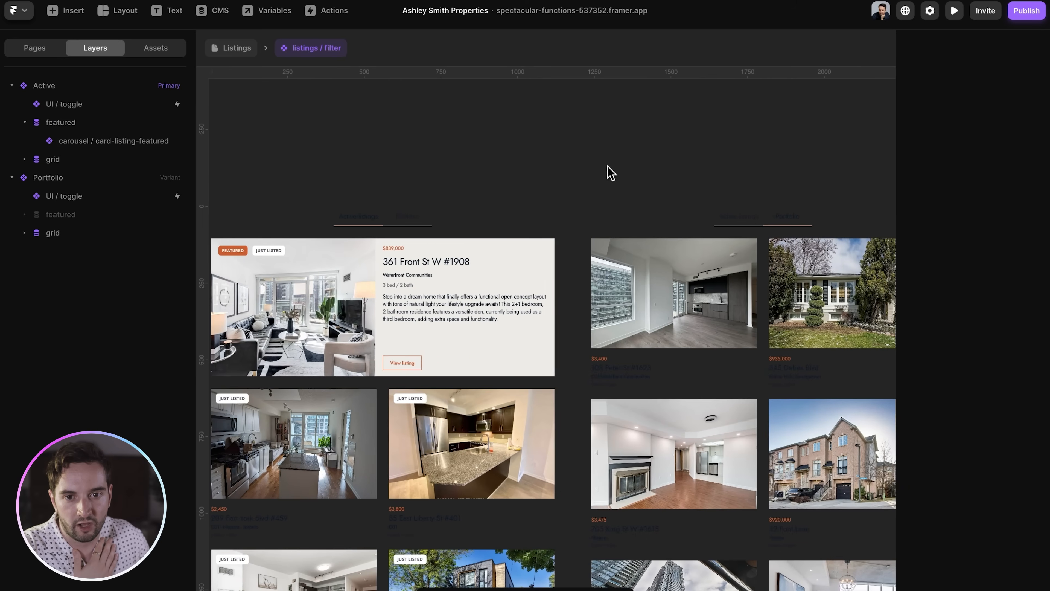
click(397, 215)
click(733, 217)
click(387, 217)
scroll(289, 178, left, 2)
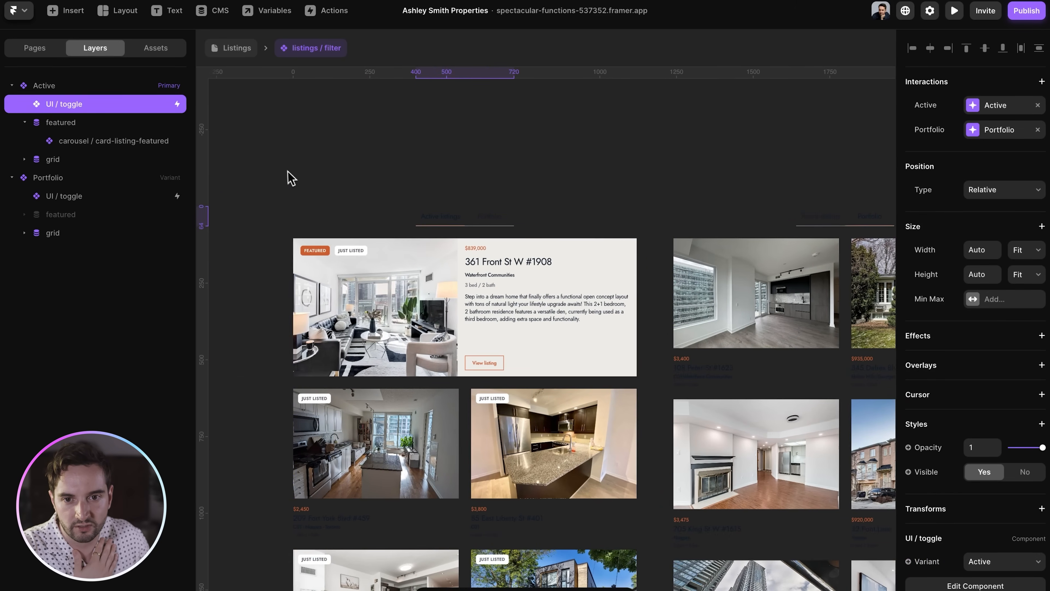
click(313, 201)
key(super+minus)
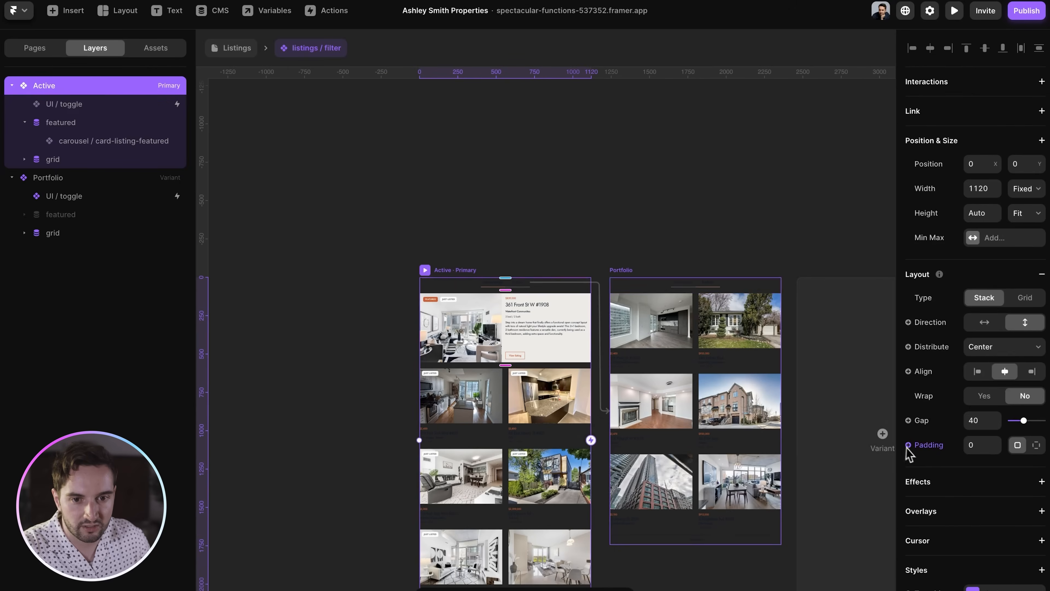
scroll(959, 554, down, 5)
click(992, 412)
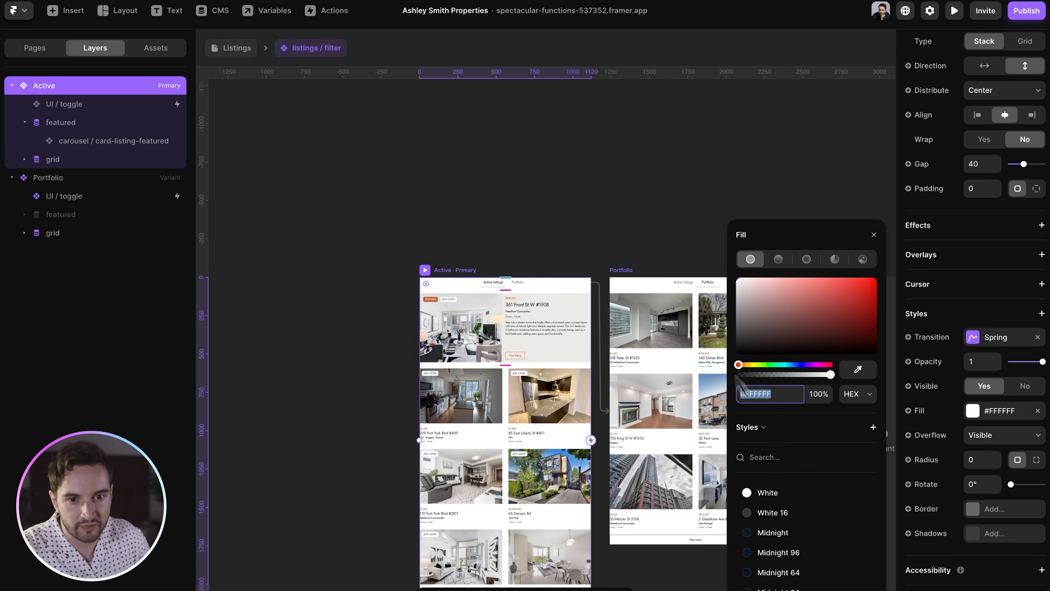
click(619, 190)
scroll(619, 190, up, 5)
scroll(567, 197, down, 3)
click(442, 214)
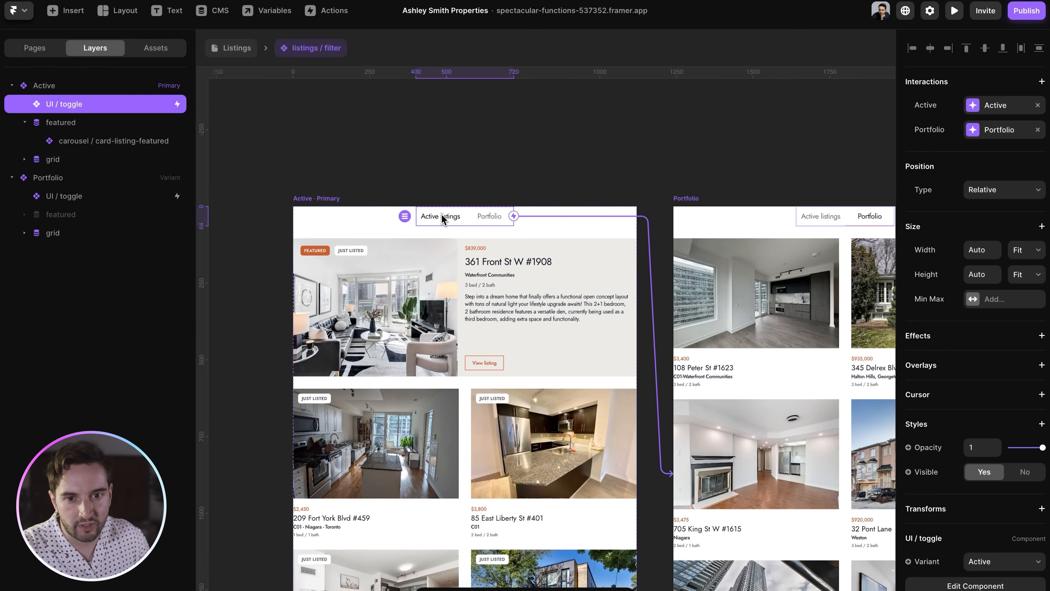
scroll(530, 229, right, 3)
click(727, 224)
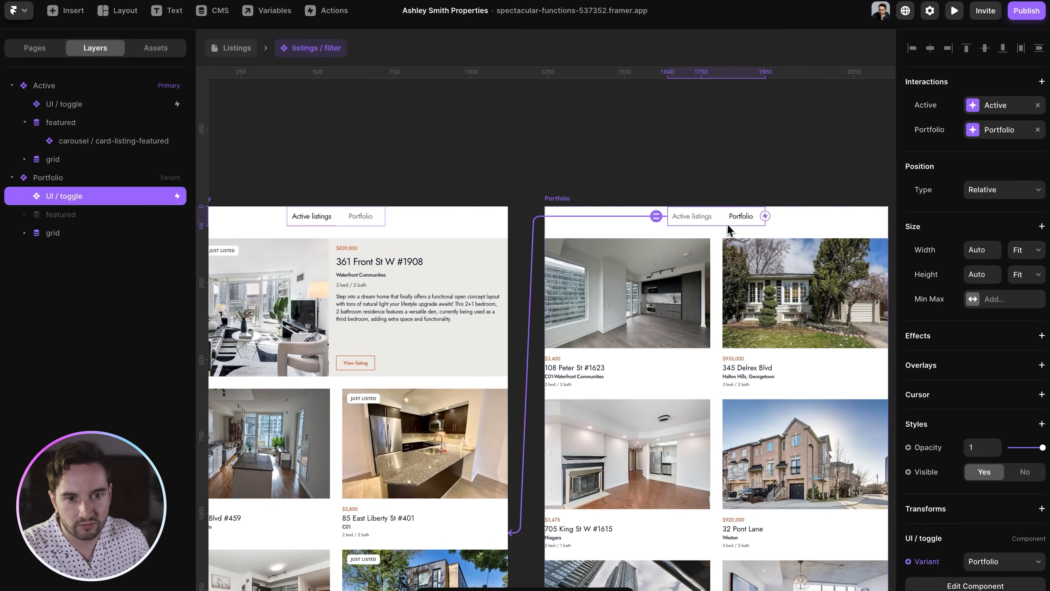
scroll(726, 224, down, 5)
scroll(545, 347, up, 3)
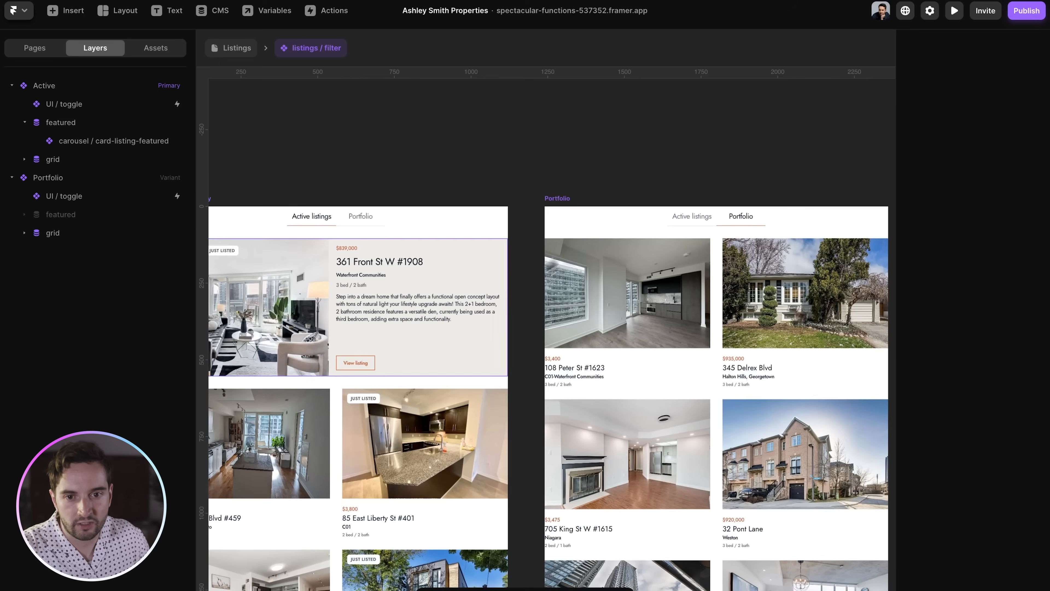
click(339, 395)
click(67, 126)
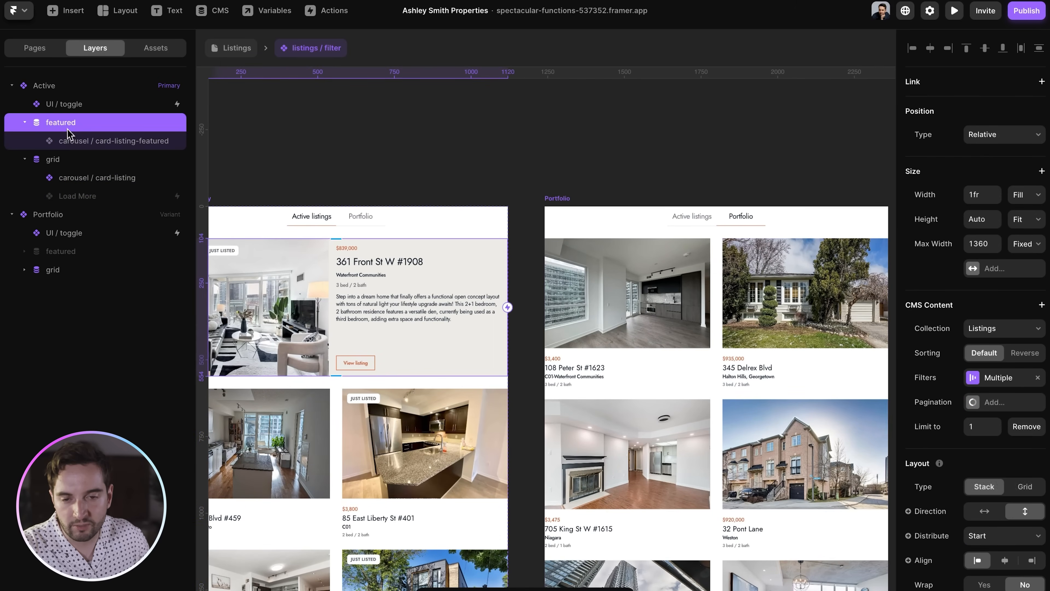
scroll(434, 221, left, 2)
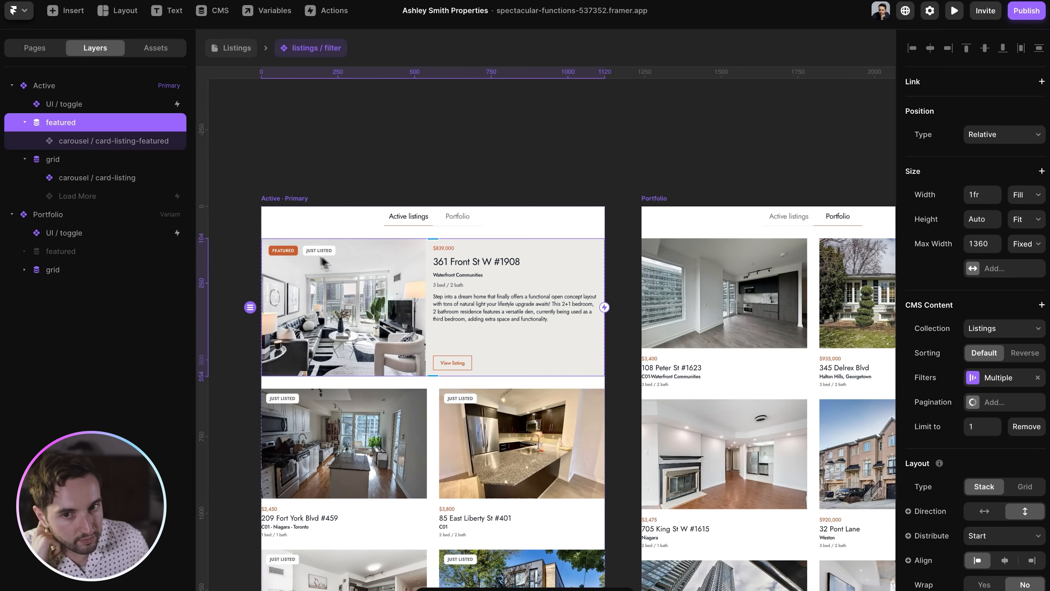
click(67, 162)
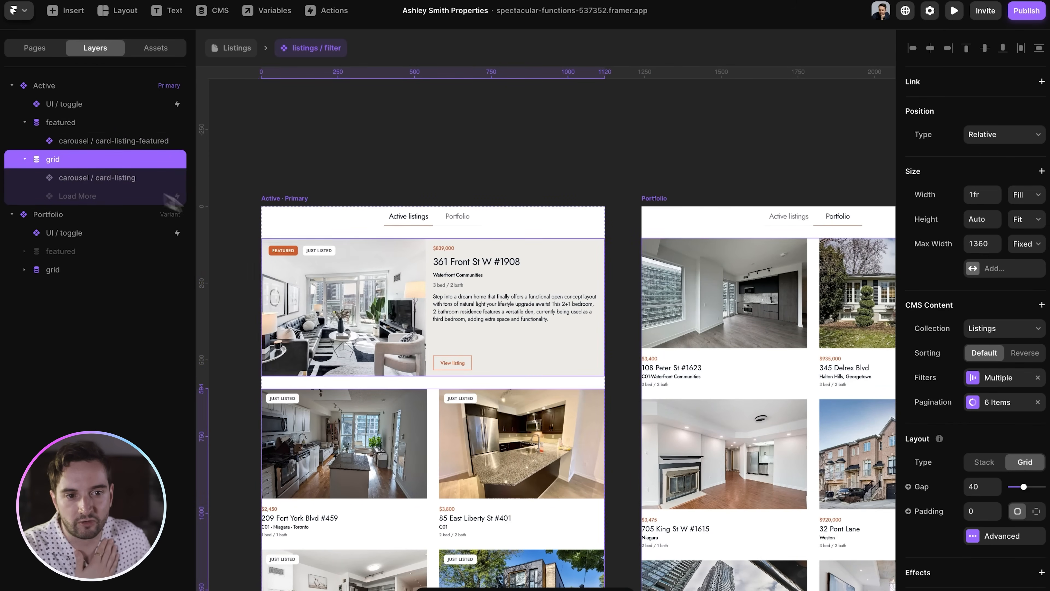
- Review the featured collection's filters, keeping 'Featured On Listings Page 1' as the field
click(989, 380)
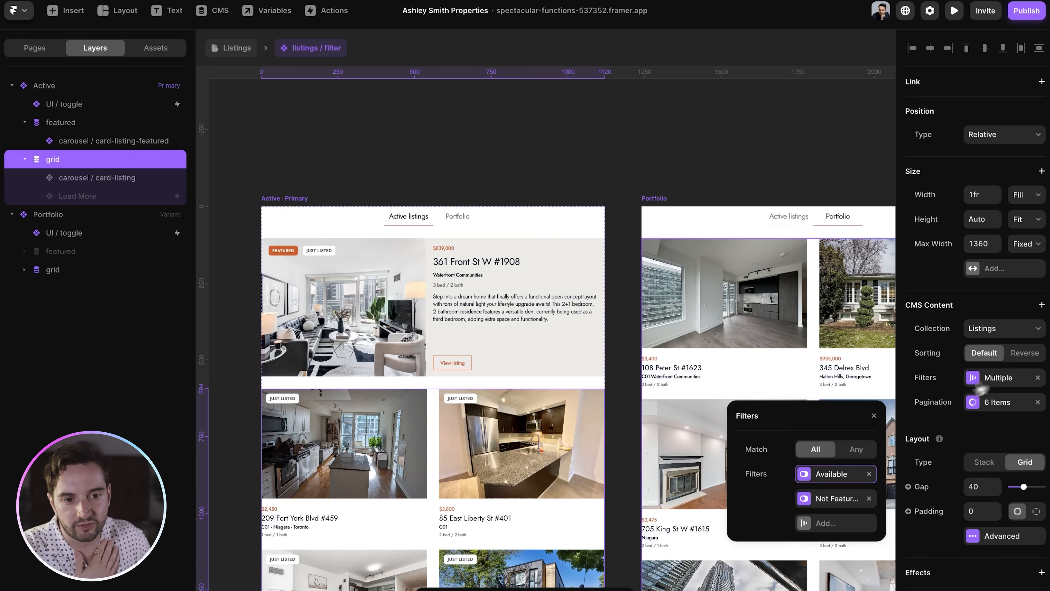
scroll(612, 397, left, 2)
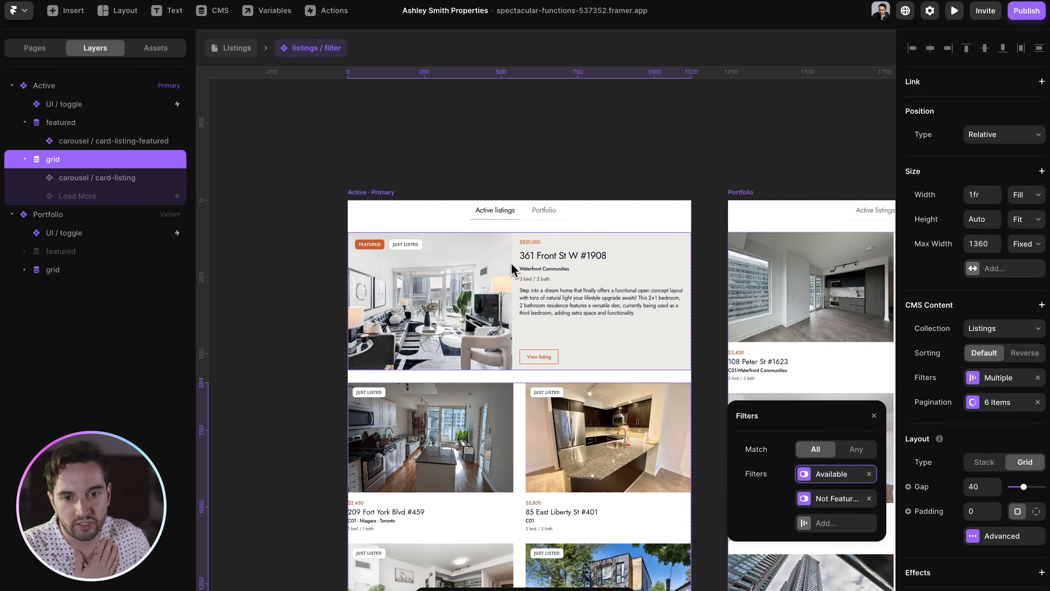
click(72, 123)
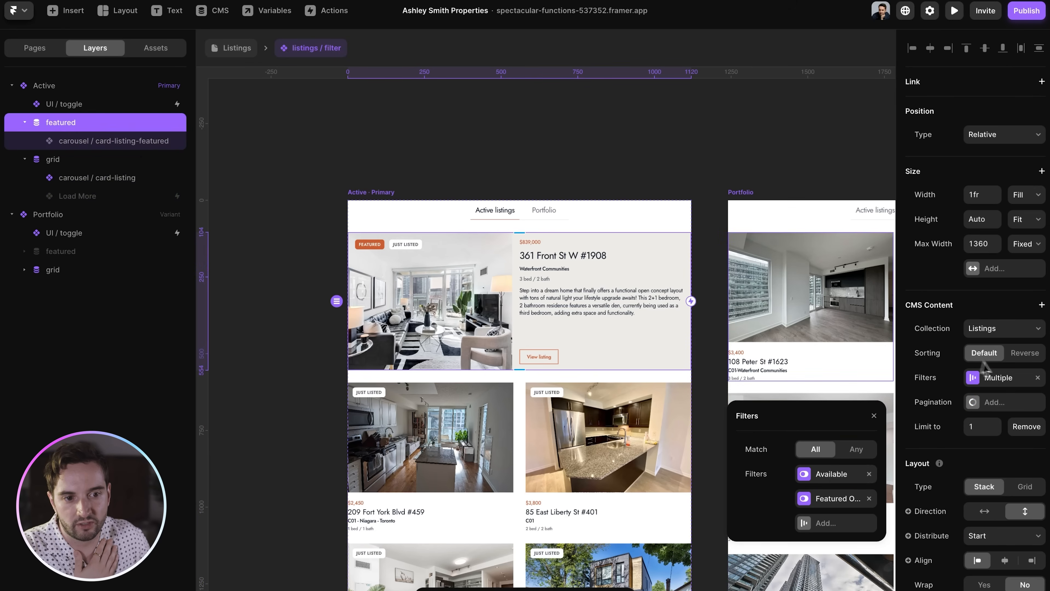
click(992, 387)
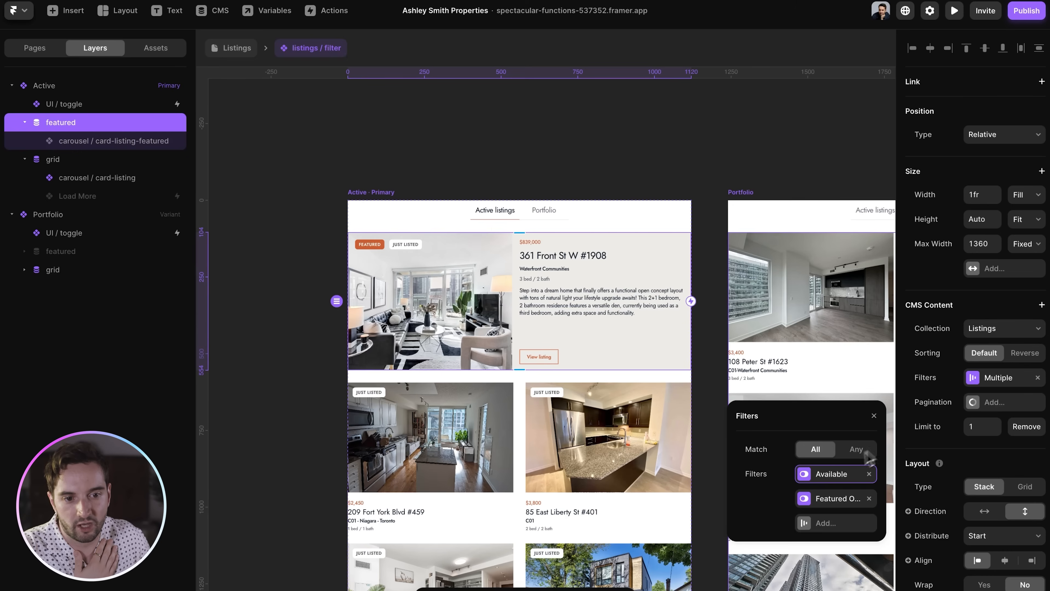
click(831, 496)
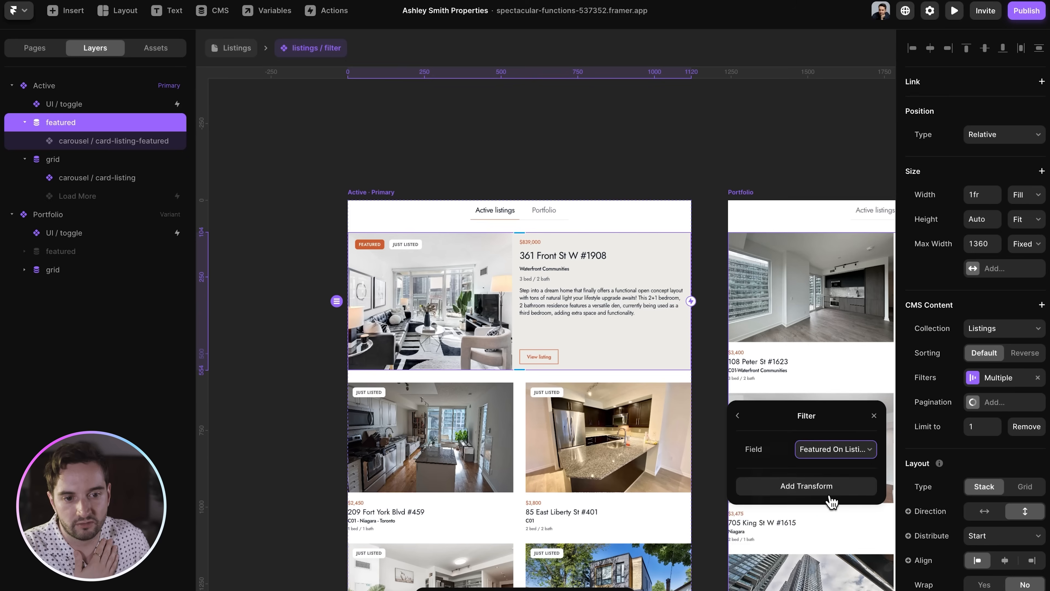
click(839, 455)
click(855, 449)
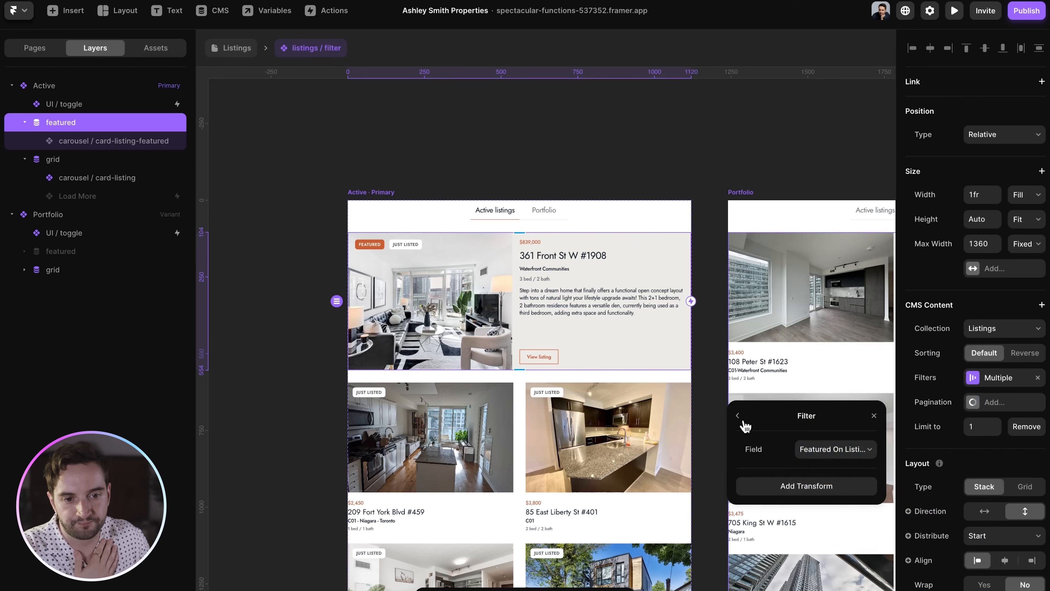
click(737, 415)
click(258, 169)
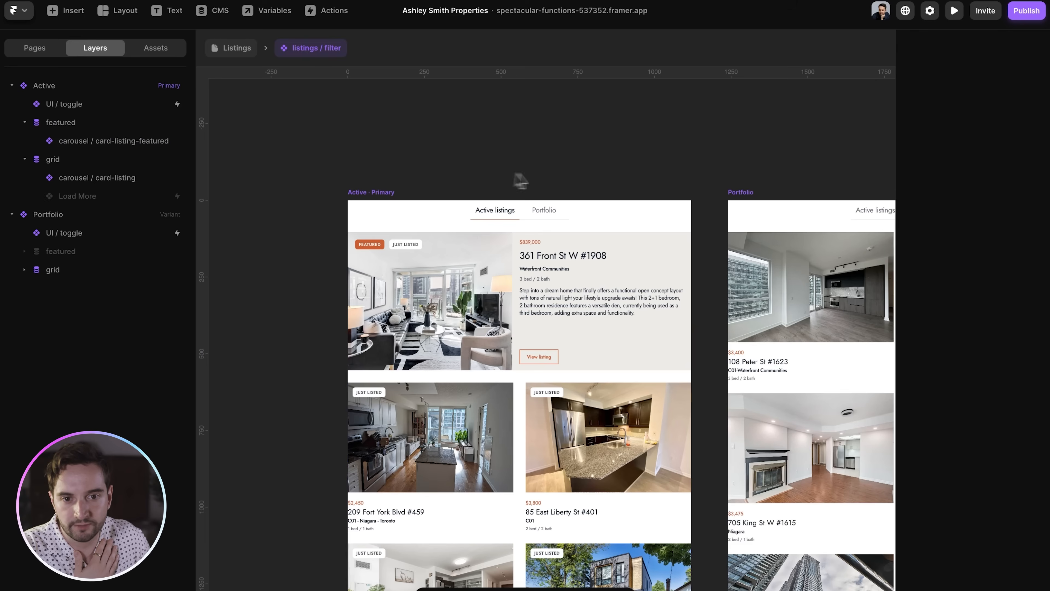
- Inspect the Portfolio grid's filter conditions and pagination settings
scroll(539, 442, right, 5)
scroll(540, 445, right, 5)
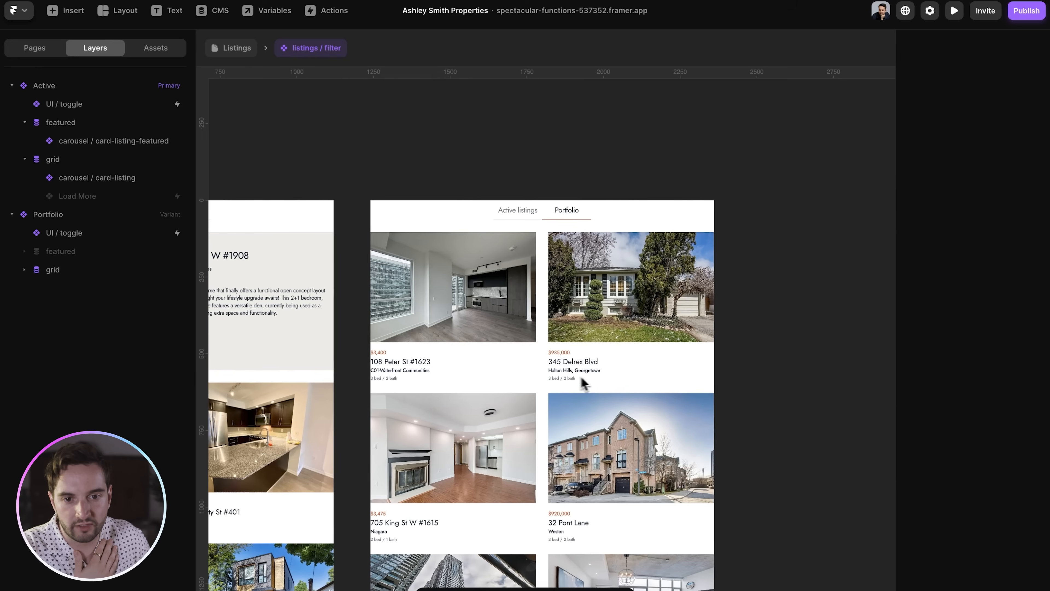
click(534, 239)
click(53, 270)
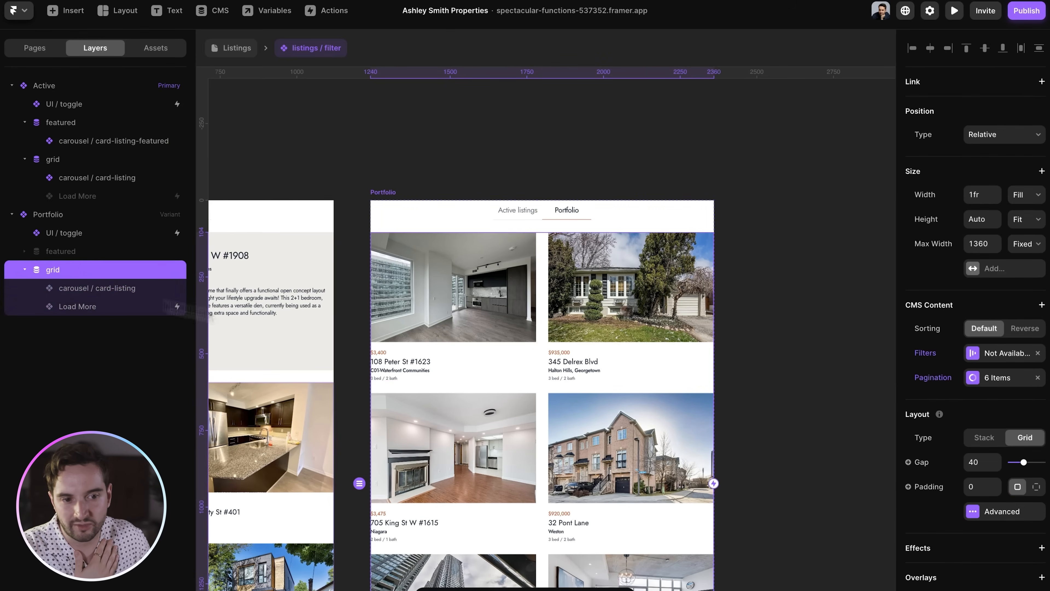
click(992, 360)
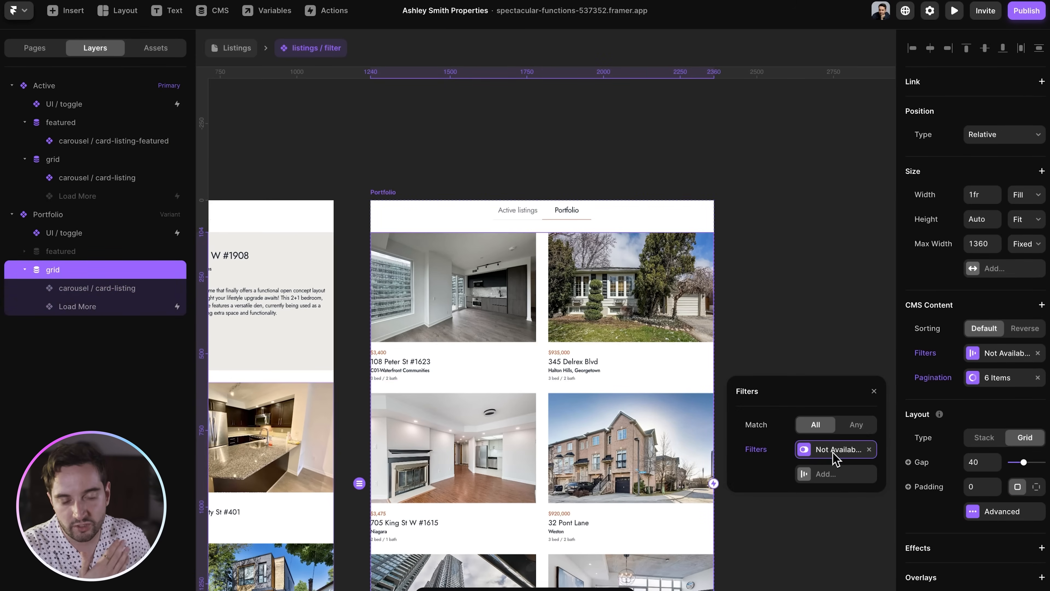
click(990, 377)
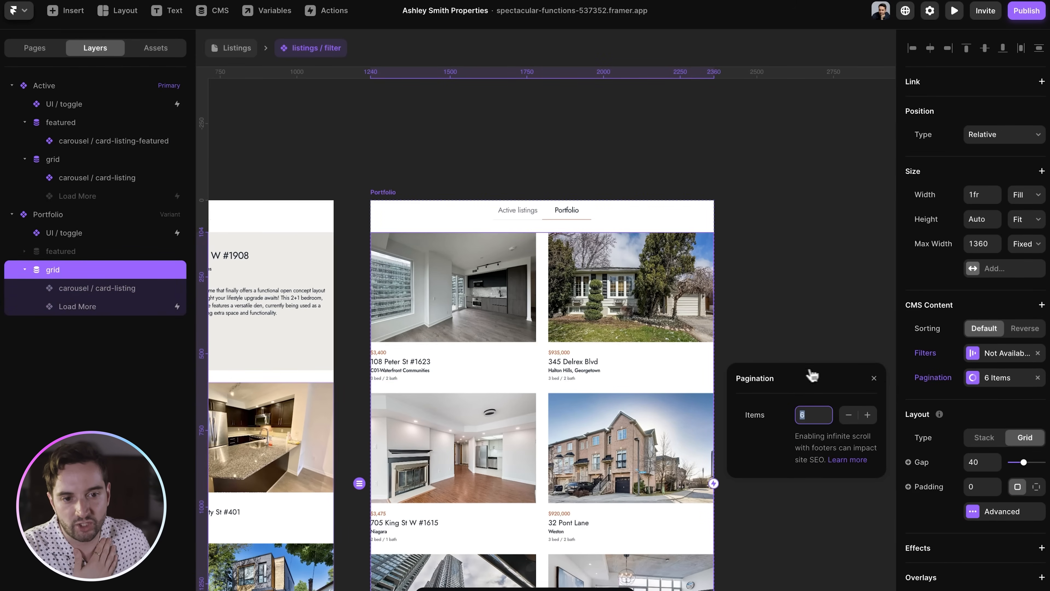
scroll(676, 382, down, 5)
scroll(676, 383, down, 3)
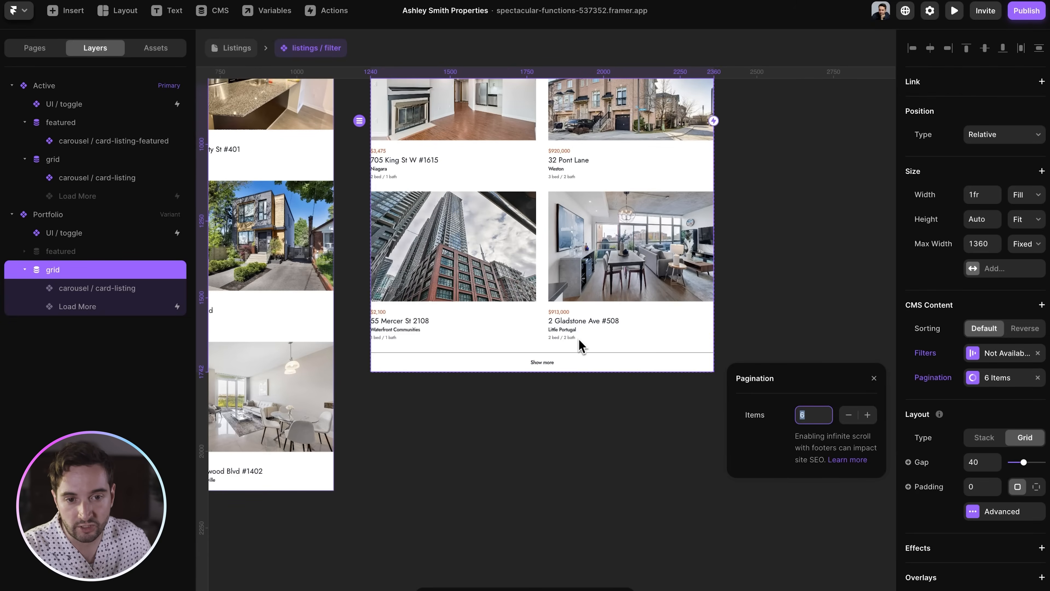
click(587, 390)
- Return to the Listings page and deselect the listings / filter component
scroll(649, 366, up, 7)
scroll(678, 350, left, 6)
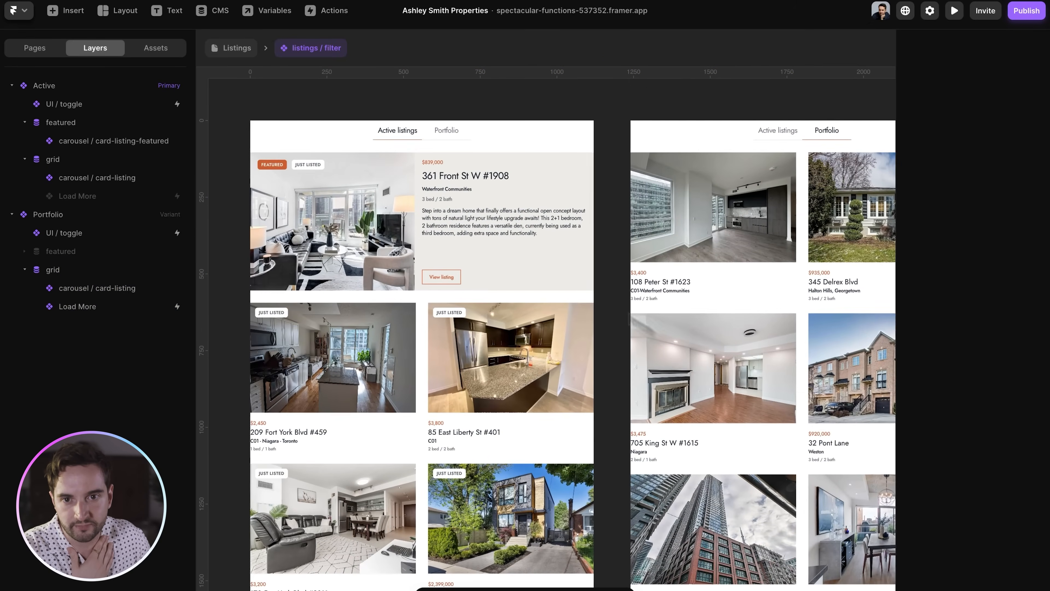
click(245, 56)
click(348, 275)
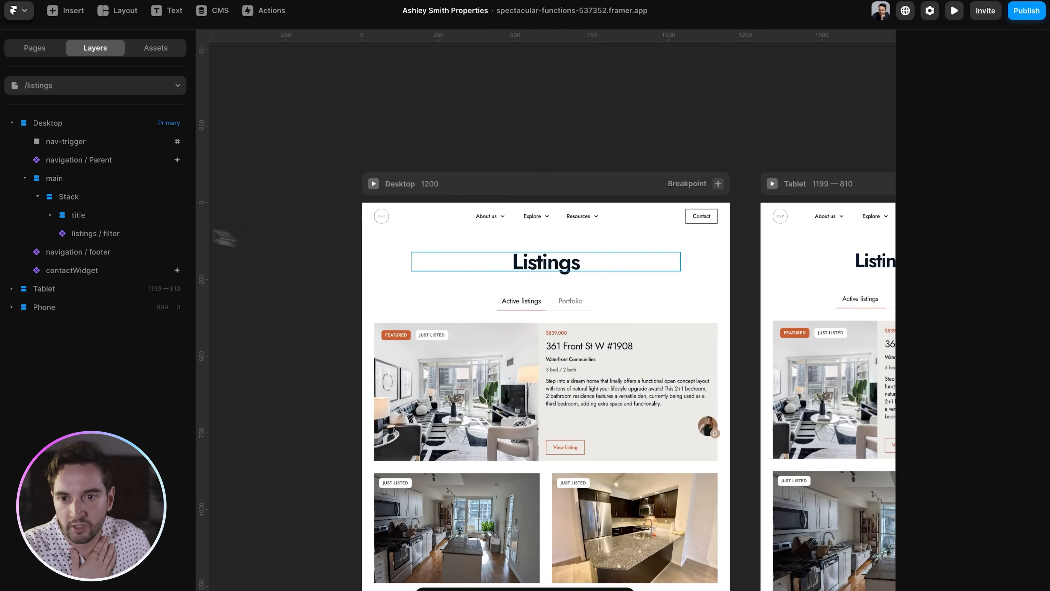
scroll(316, 227, down, 5)
click(53, 85)
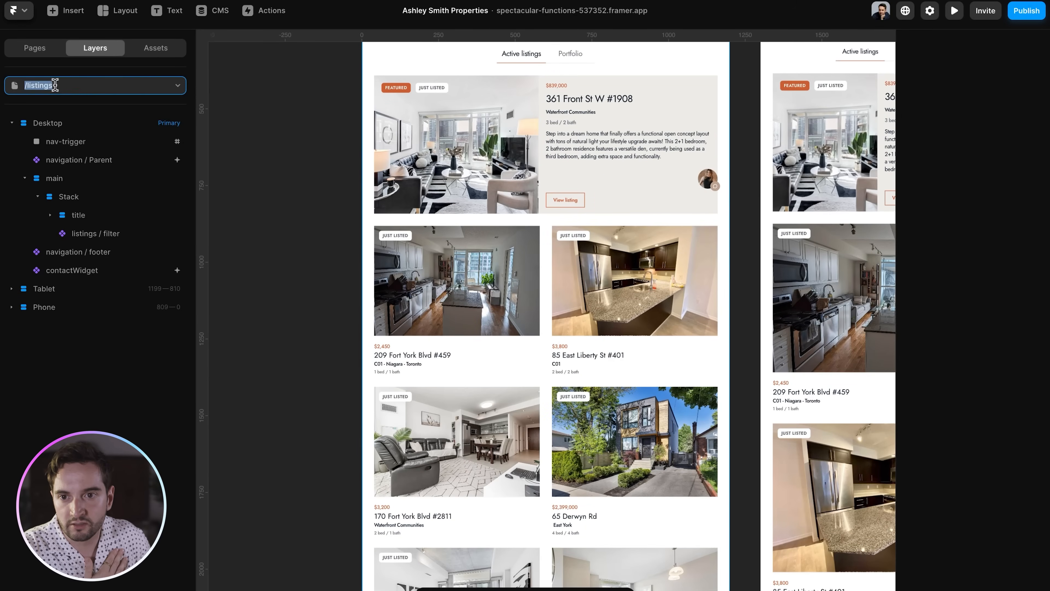
key(Escape)
click(41, 49)
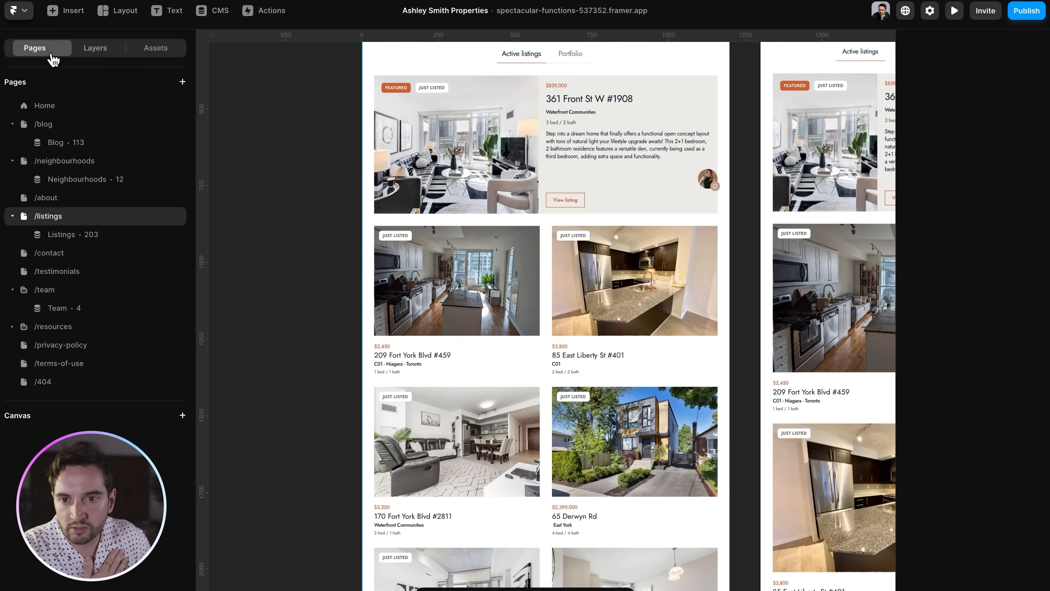
click(62, 234)
click(94, 47)
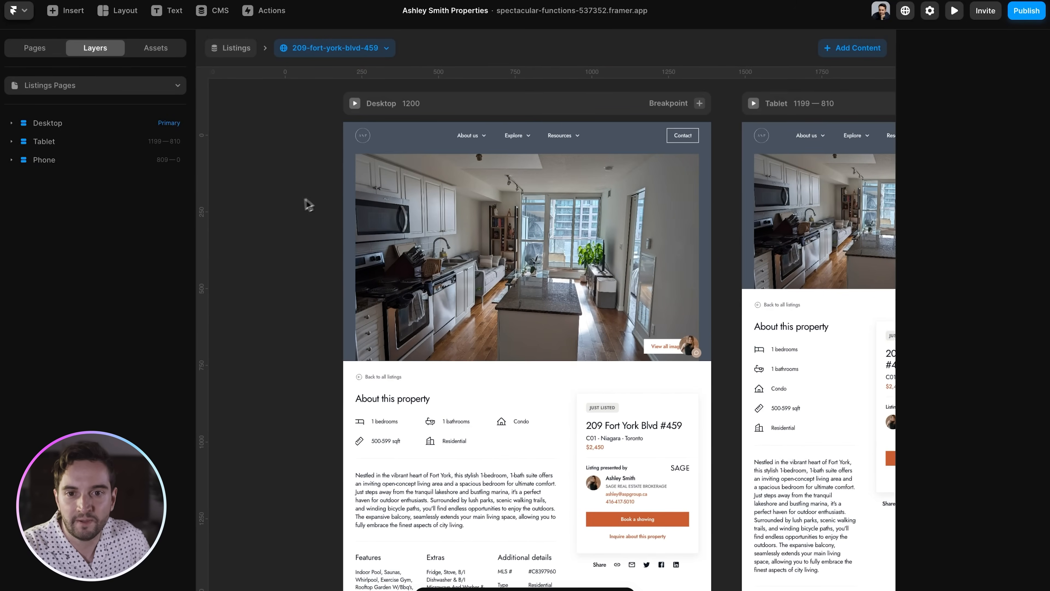
- Show the View all images link's visibility condition, tied to the CMS Image 2 field
click(559, 210)
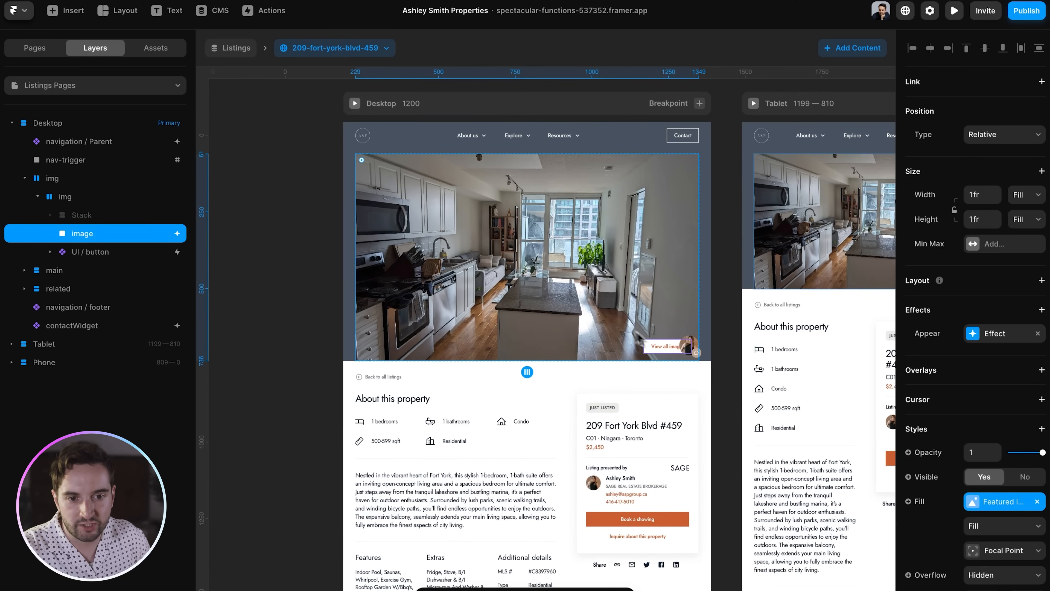
click(661, 354)
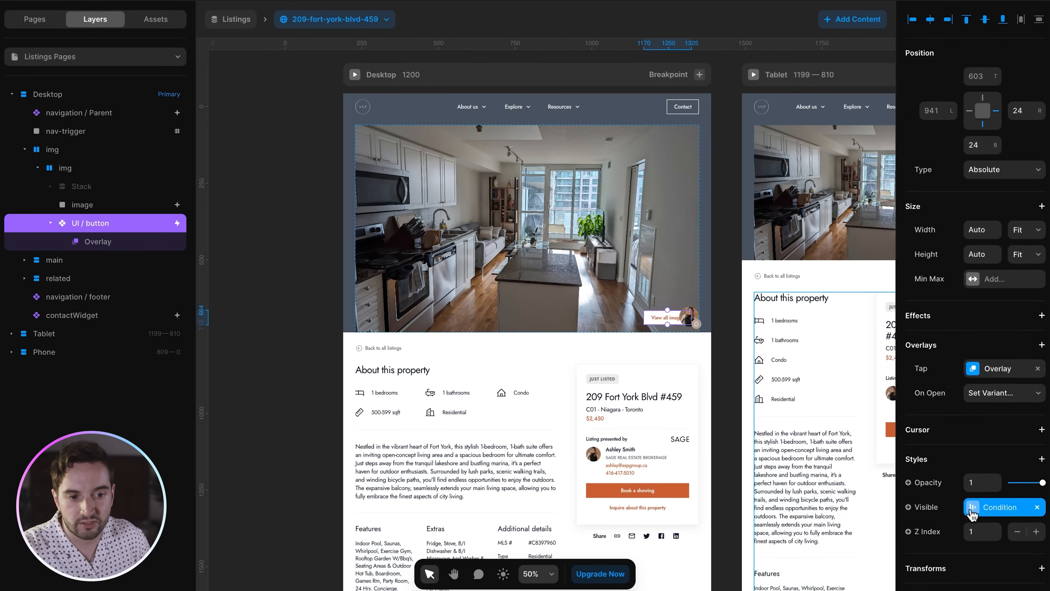
click(977, 537)
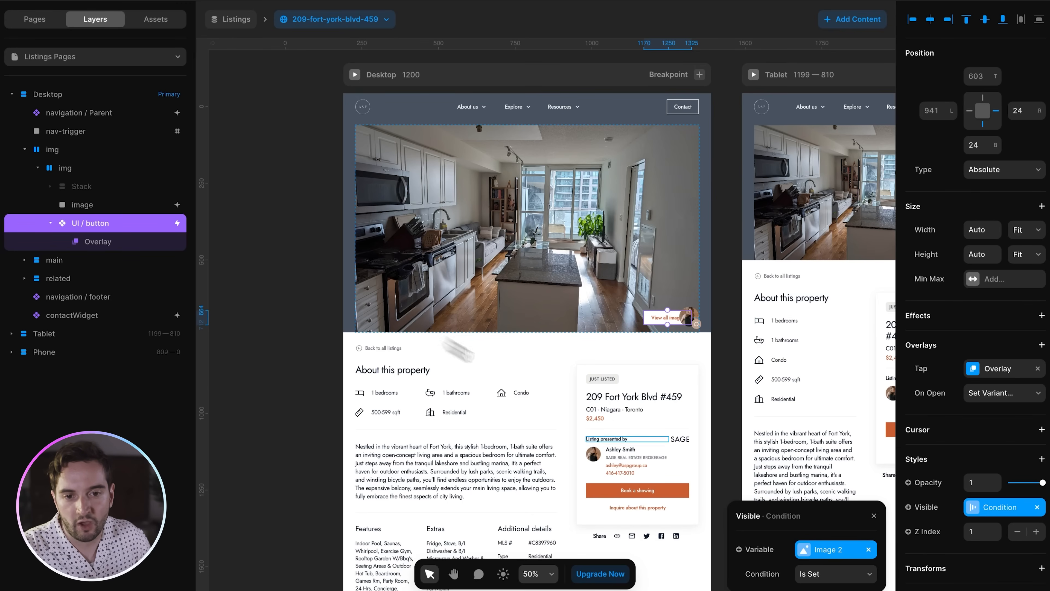
- Open the gallery overlay and expand its images container to list the photos
click(111, 248)
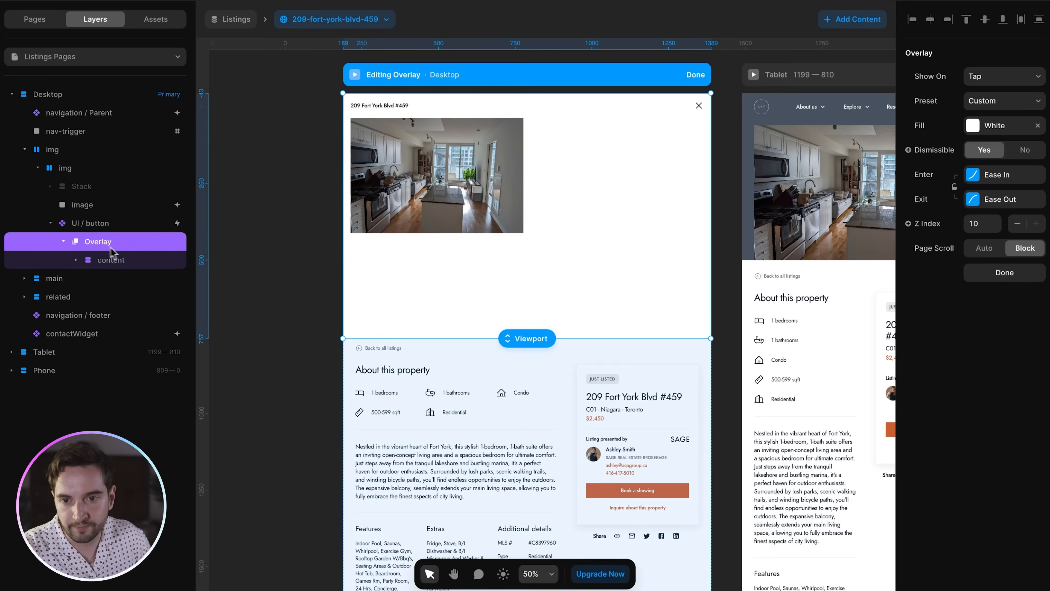
click(108, 260)
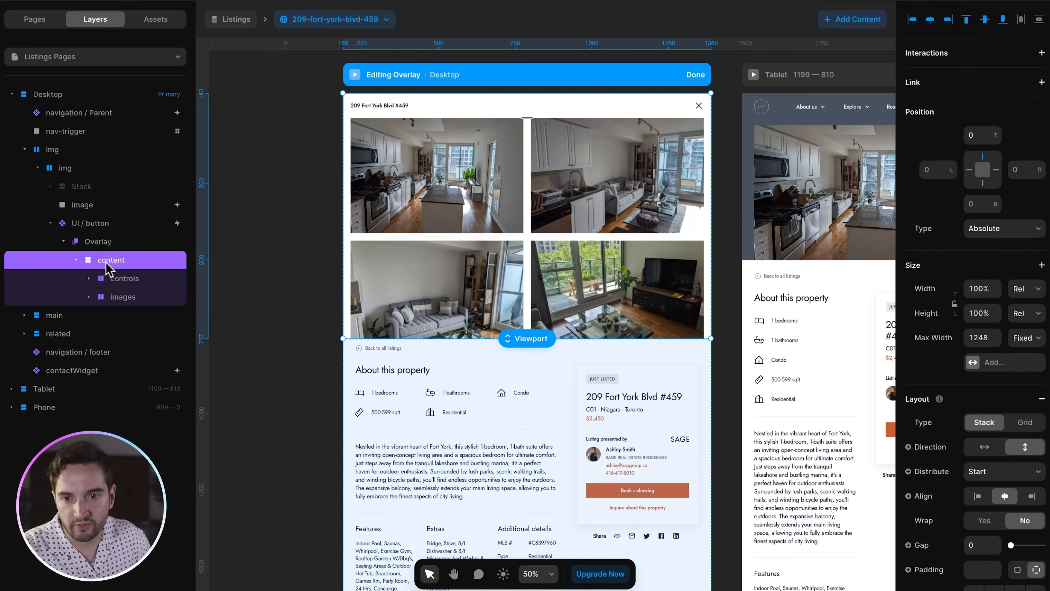
click(116, 277)
click(125, 335)
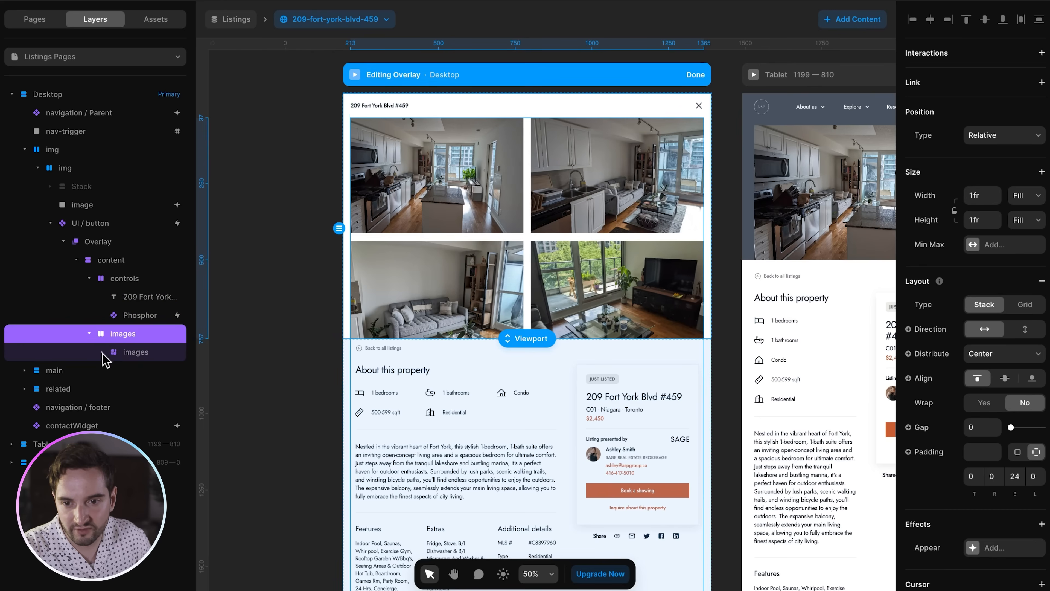
click(124, 352)
scroll(140, 372, down, 5)
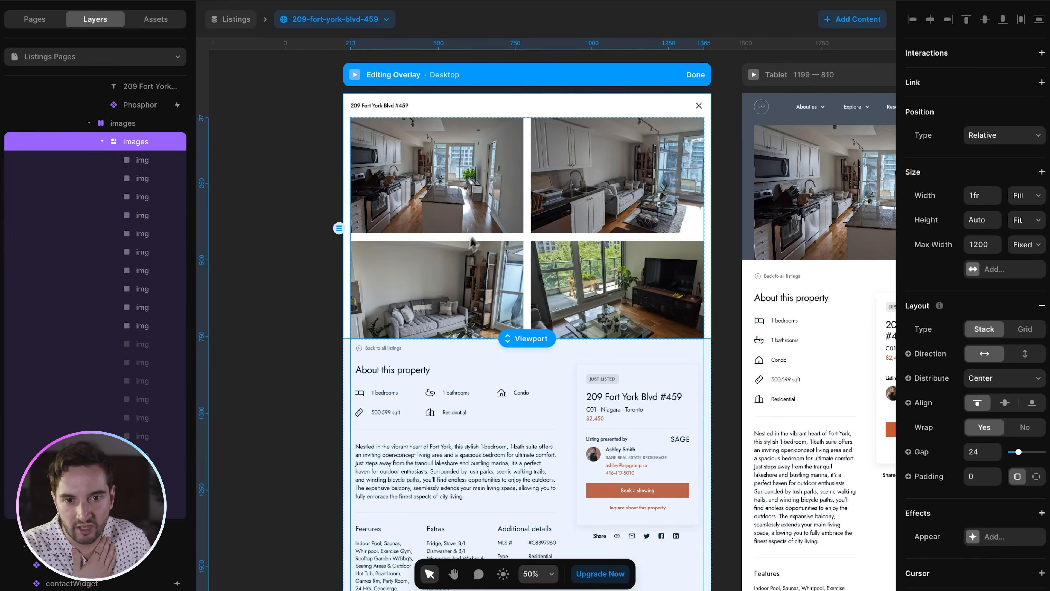
- Step through the six gallery photos' image bindings and view the sixth photo's visibility condition
click(145, 162)
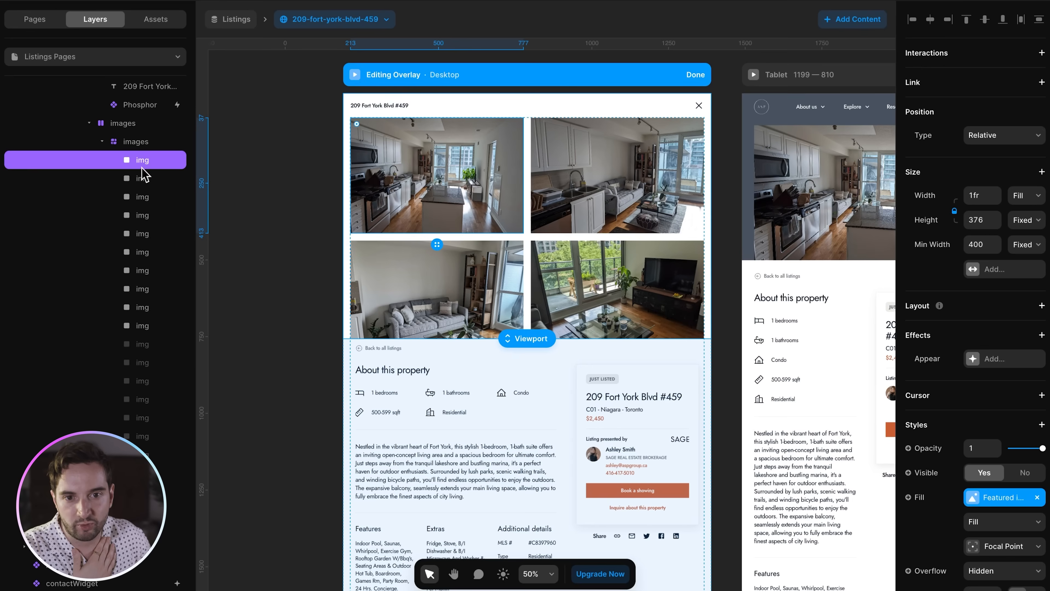
click(144, 175)
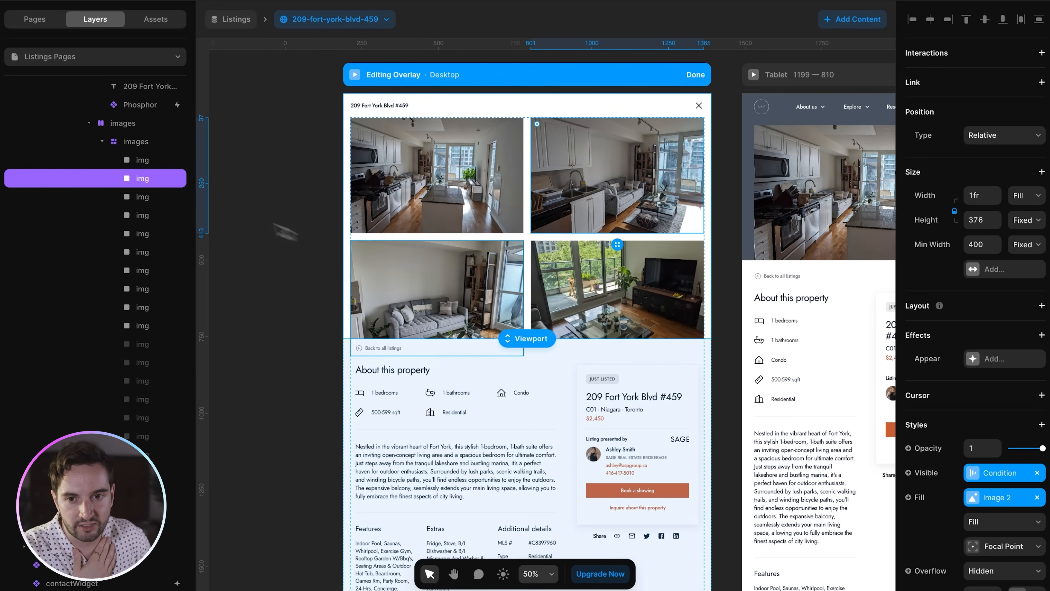
click(144, 197)
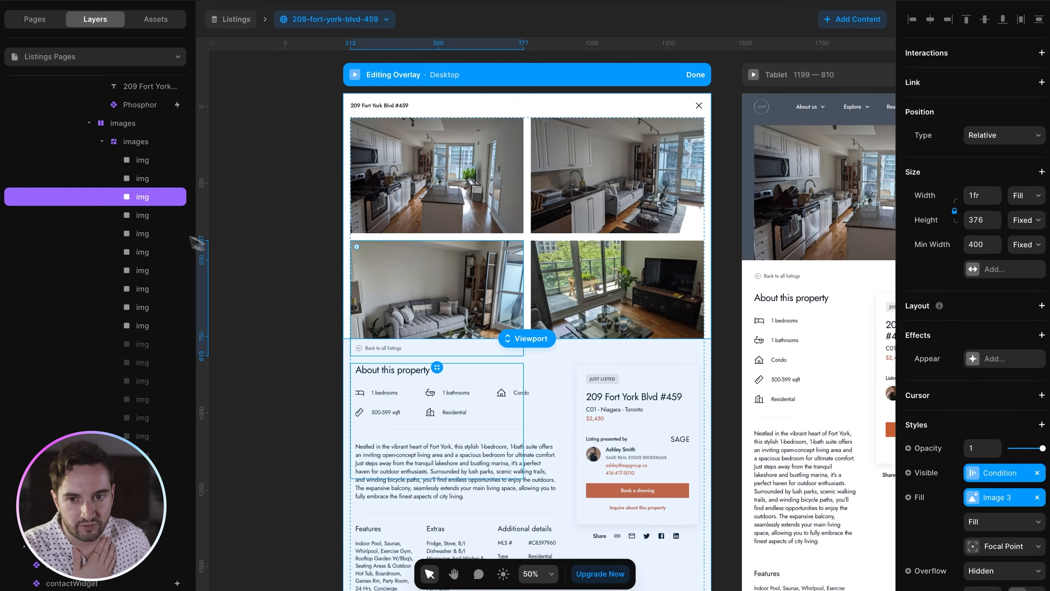
click(144, 215)
click(146, 233)
click(145, 252)
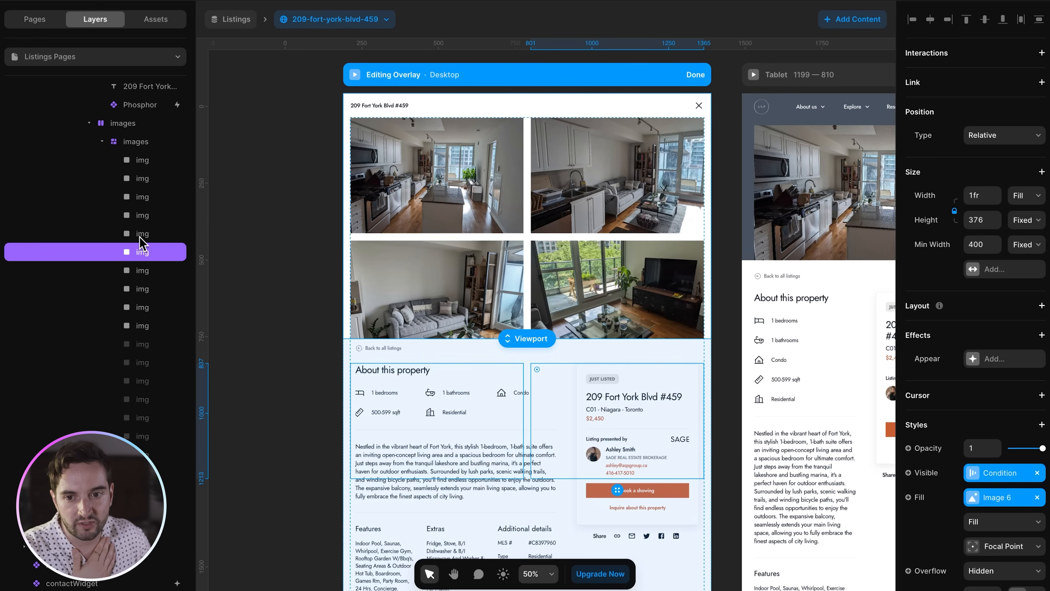
click(999, 474)
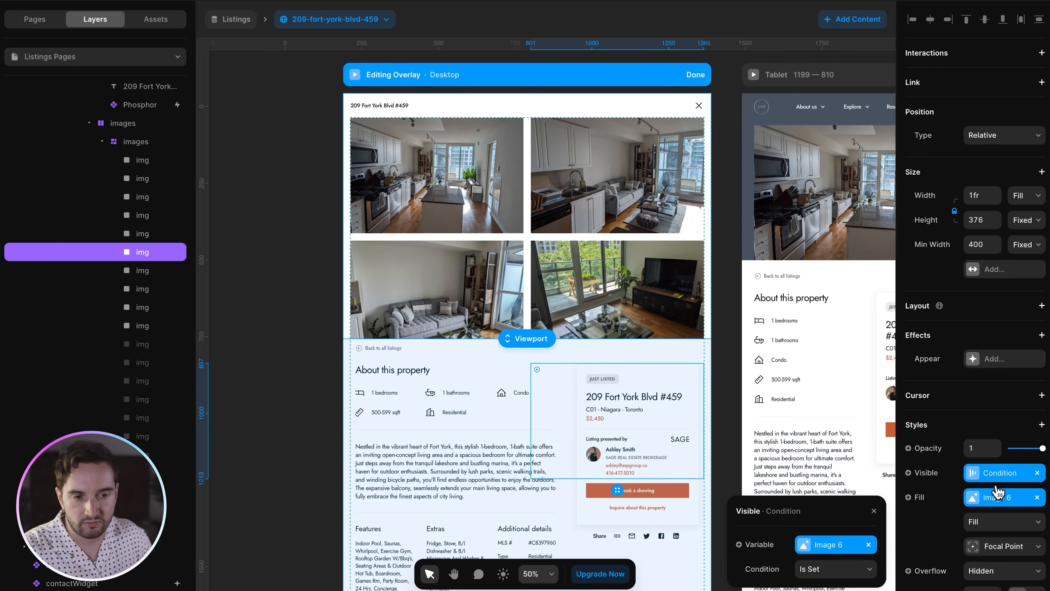
scroll(1003, 475, down, 5)
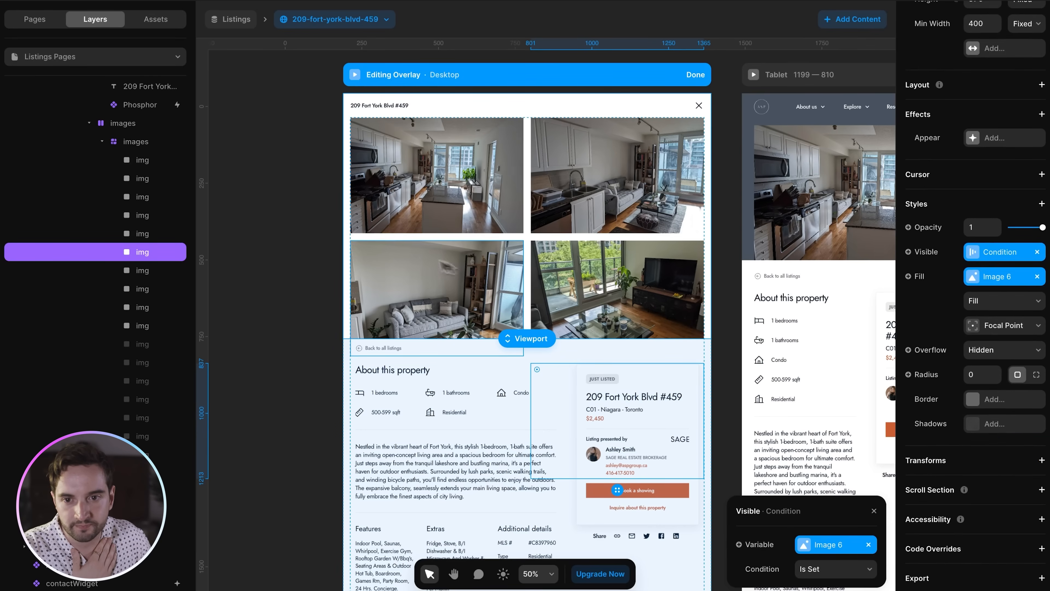
click(304, 261)
scroll(132, 260, up, 5)
click(50, 222)
- Finish editing the gallery overlay and return to the listing page's layers
click(695, 76)
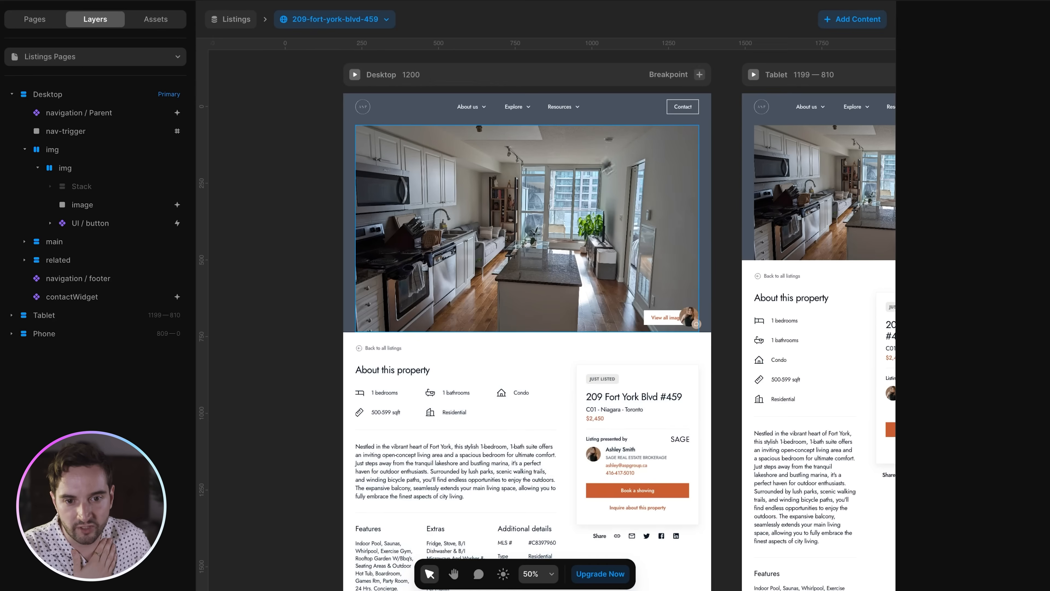
scroll(391, 281, down, 3)
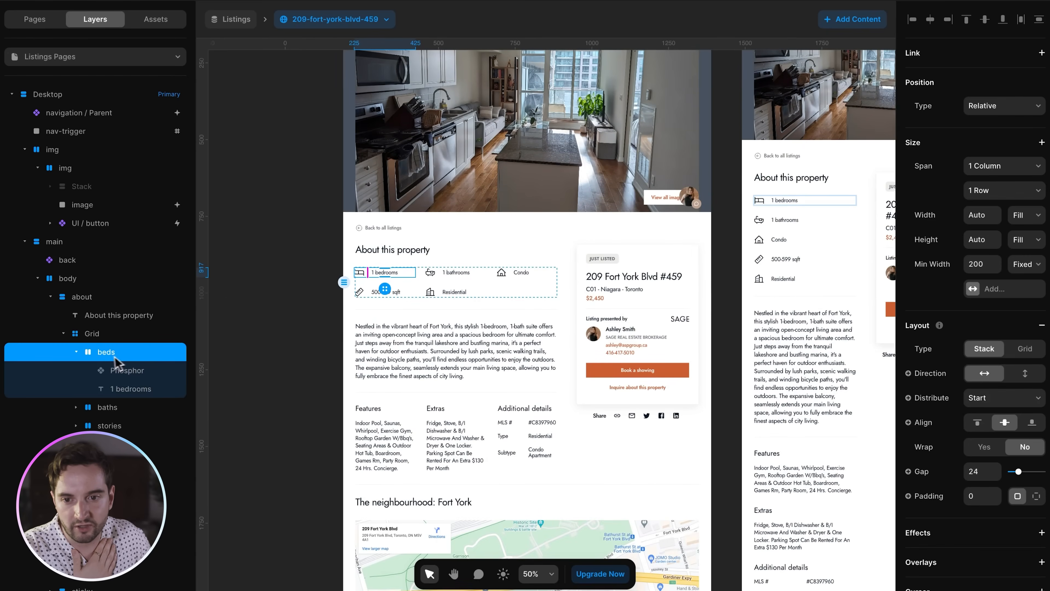
click(77, 352)
scroll(112, 364, down, 2)
scroll(972, 331, down, 6)
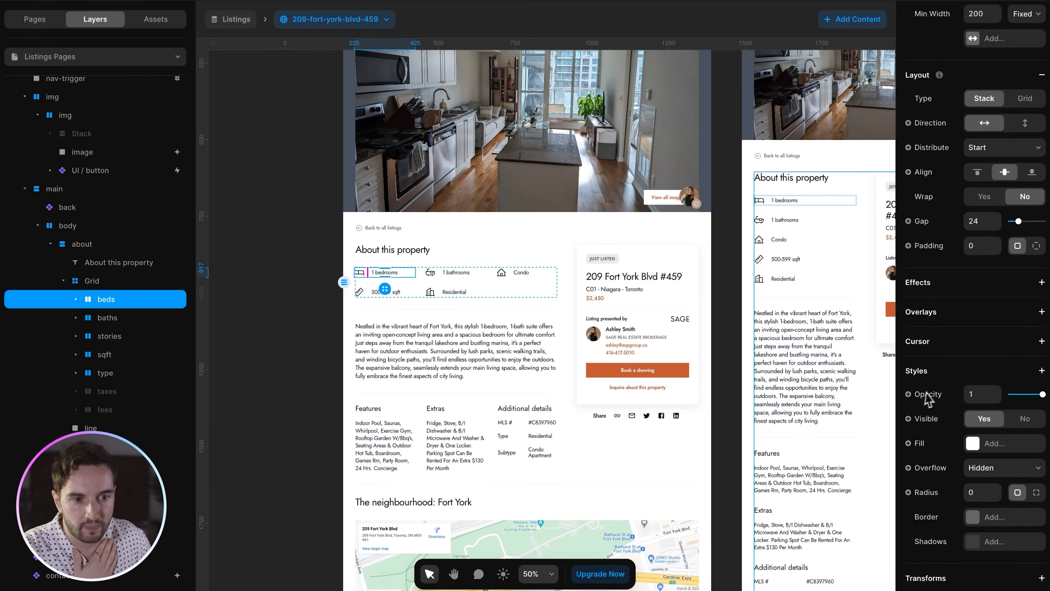
- Inspect the '1 bedrooms' text's Content Transform and its CMS Bedrooms field
click(76, 299)
click(109, 334)
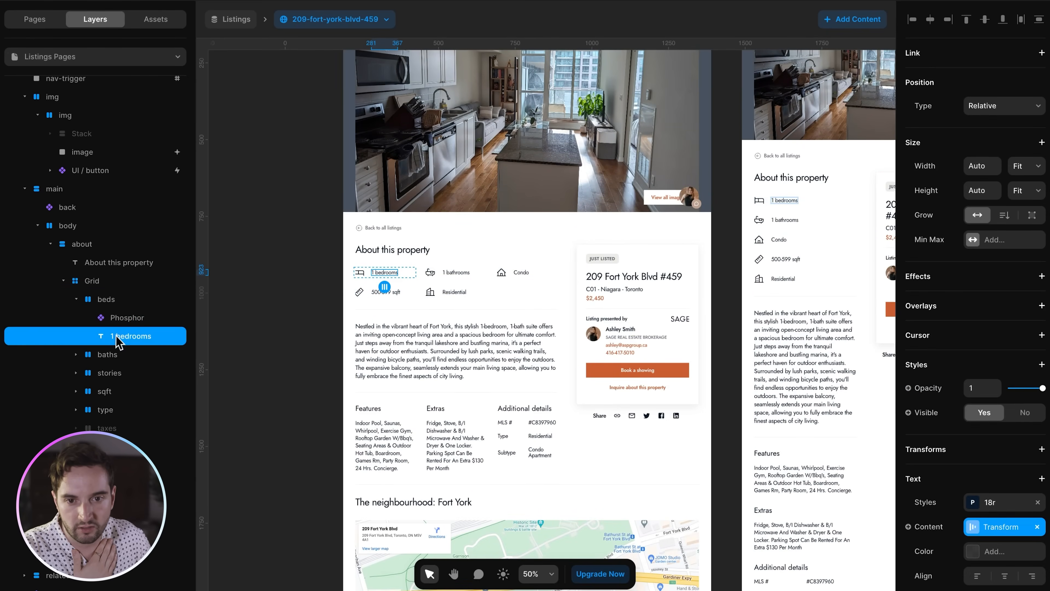
click(995, 530)
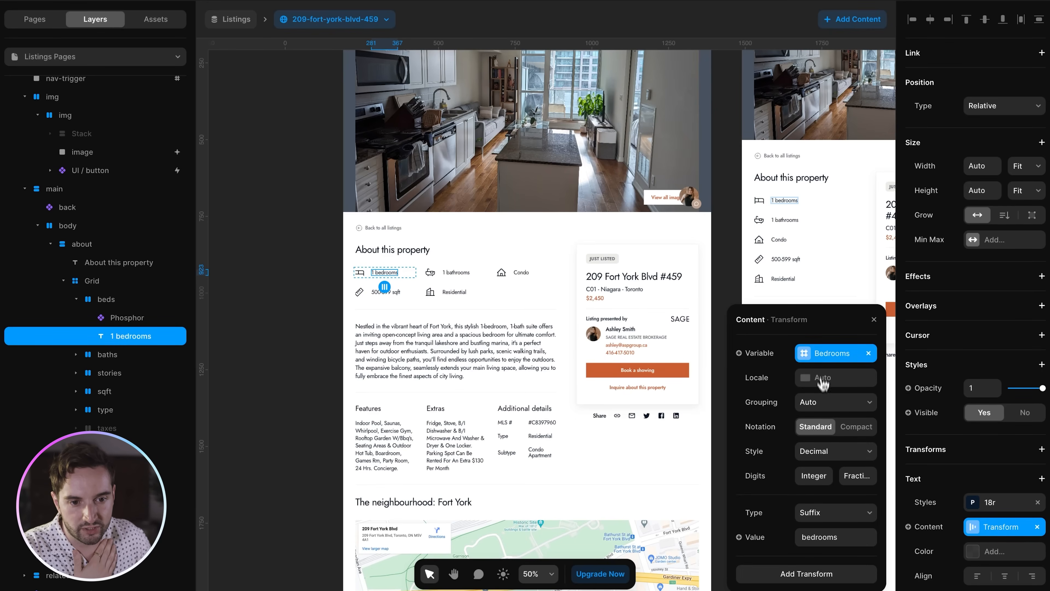
click(821, 359)
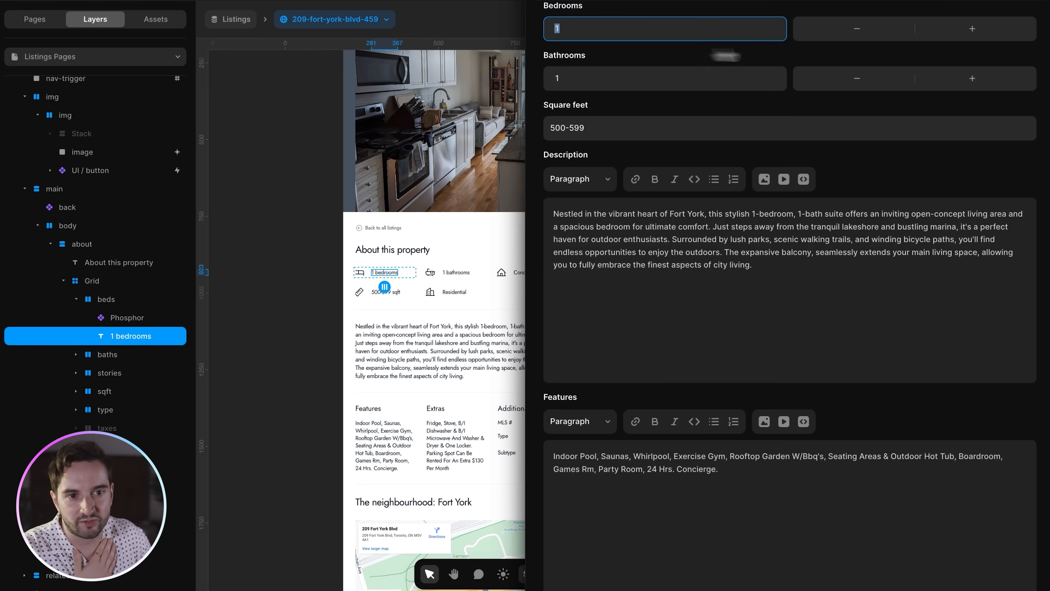
scroll(868, 71, up, 2)
scroll(835, 102, up, 1)
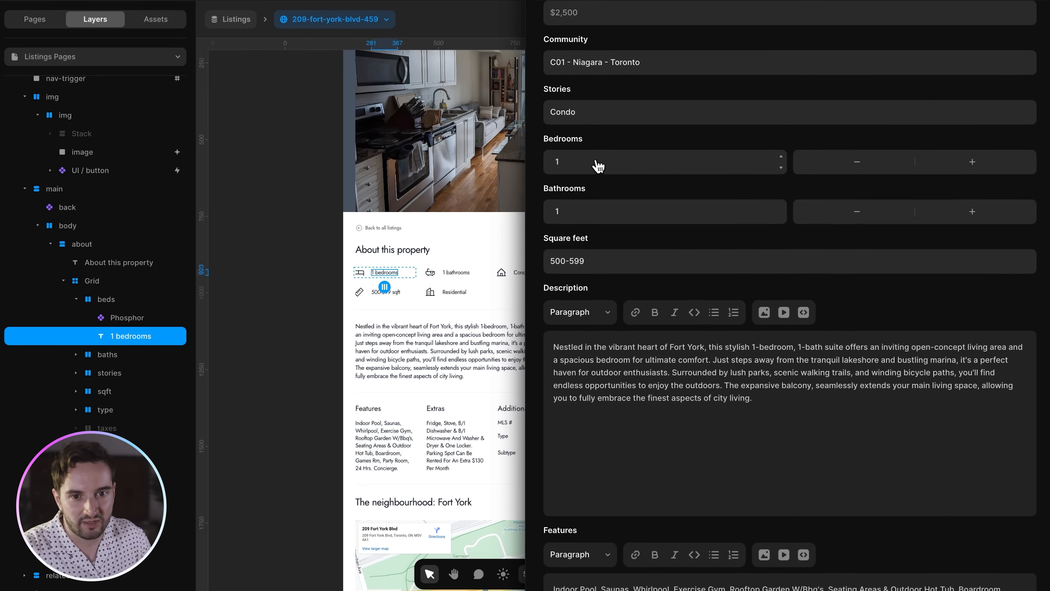
click(302, 252)
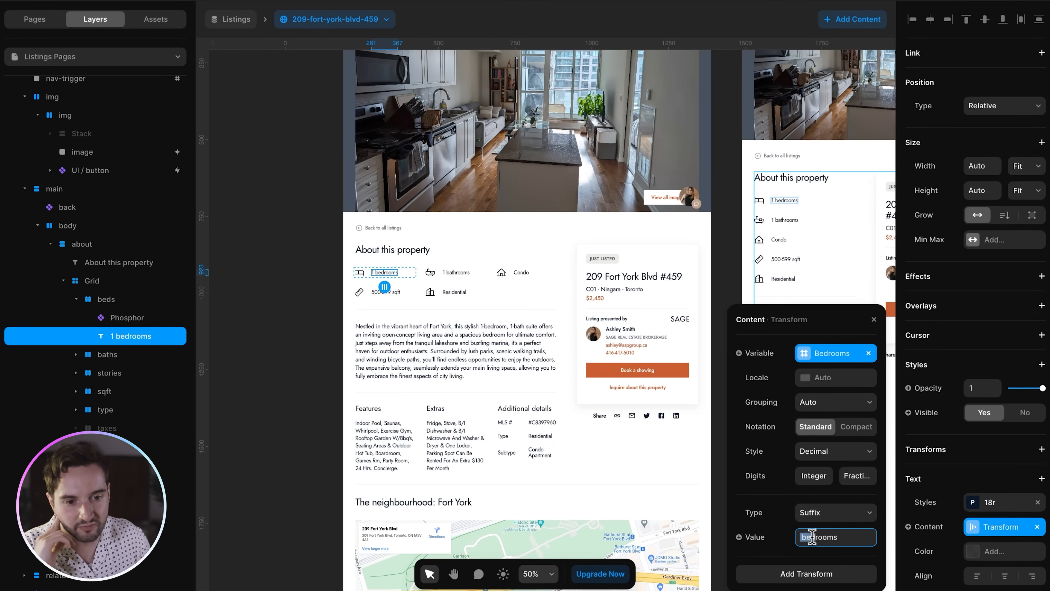
click(405, 285)
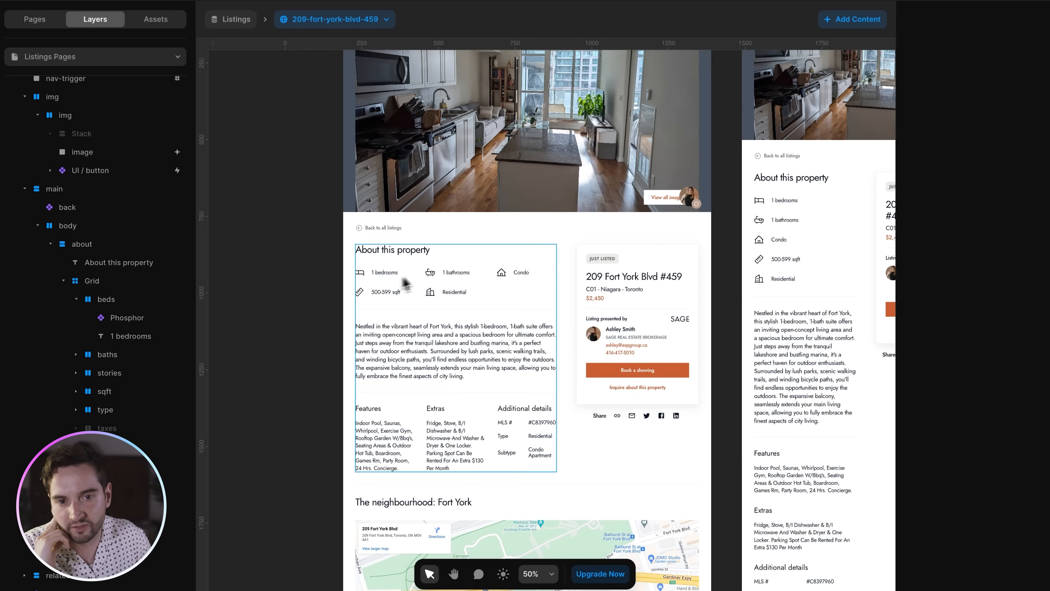
click(519, 274)
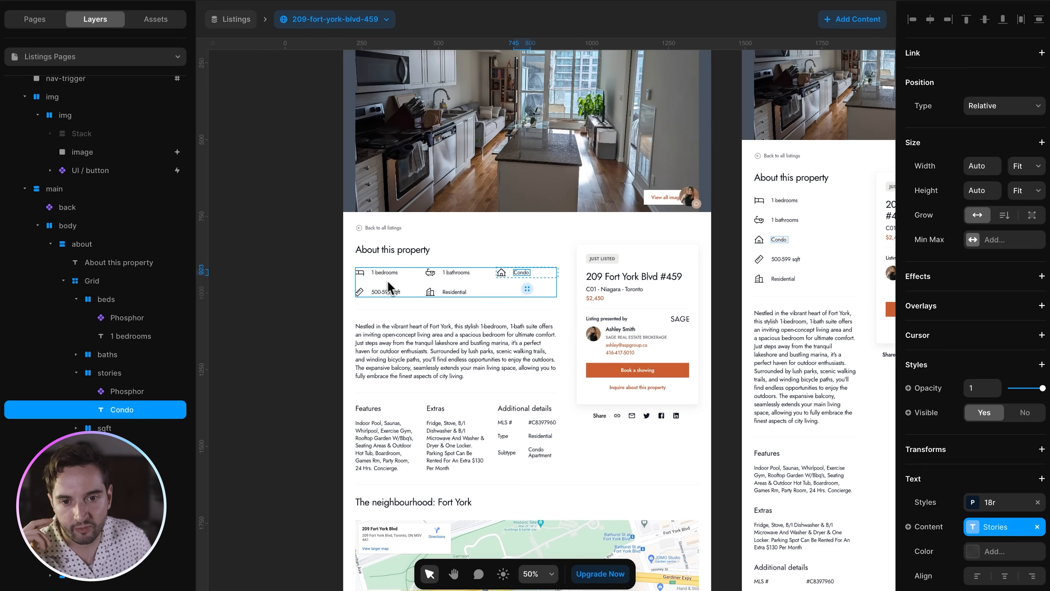
click(432, 291)
scroll(968, 426, down, 8)
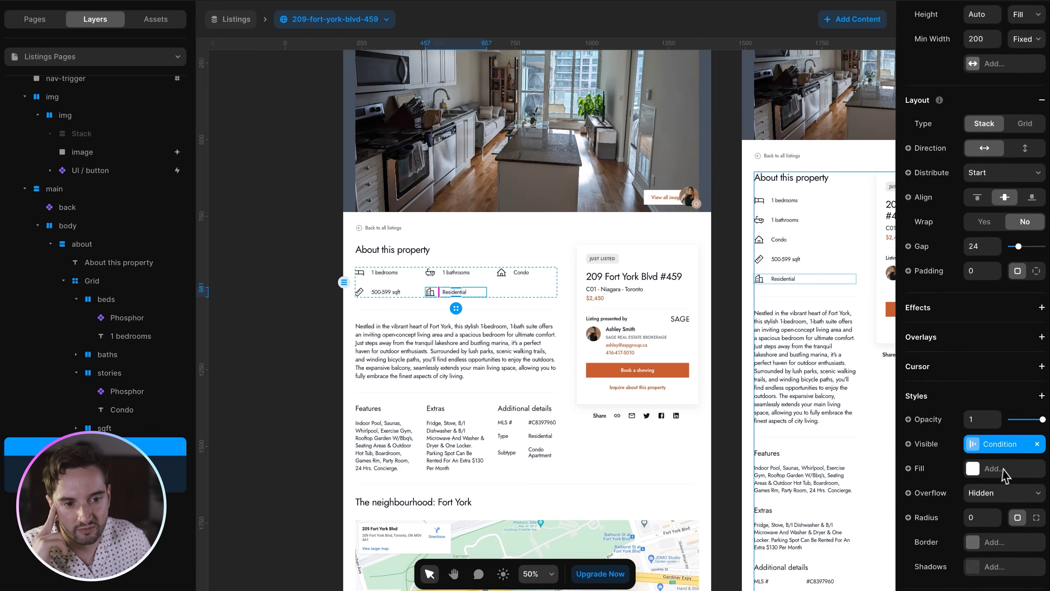
click(996, 391)
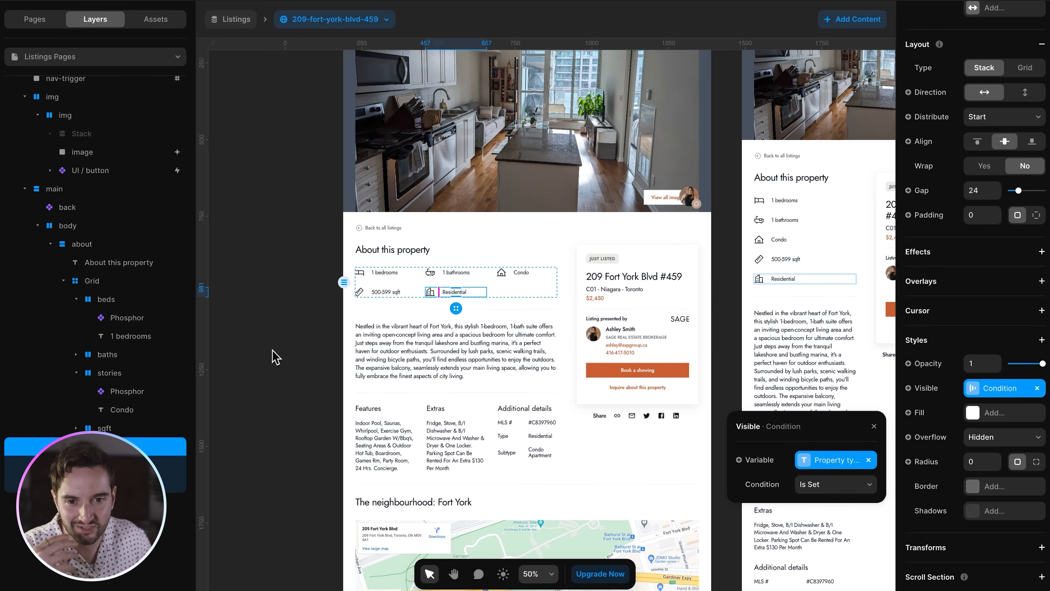
click(505, 354)
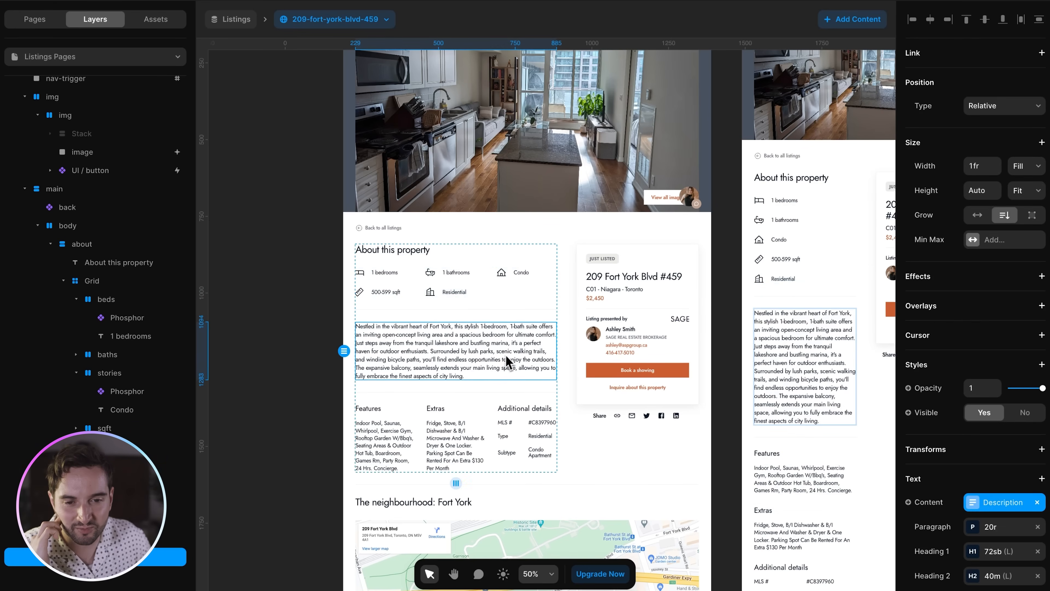
scroll(476, 356, down, 3)
scroll(480, 358, down, 4)
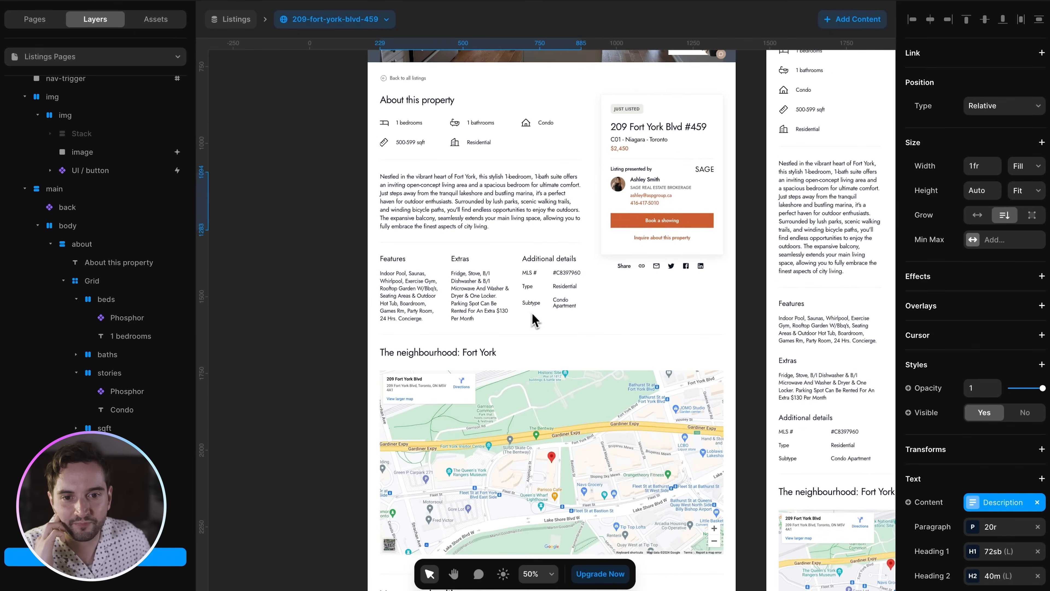
scroll(660, 327, up, 3)
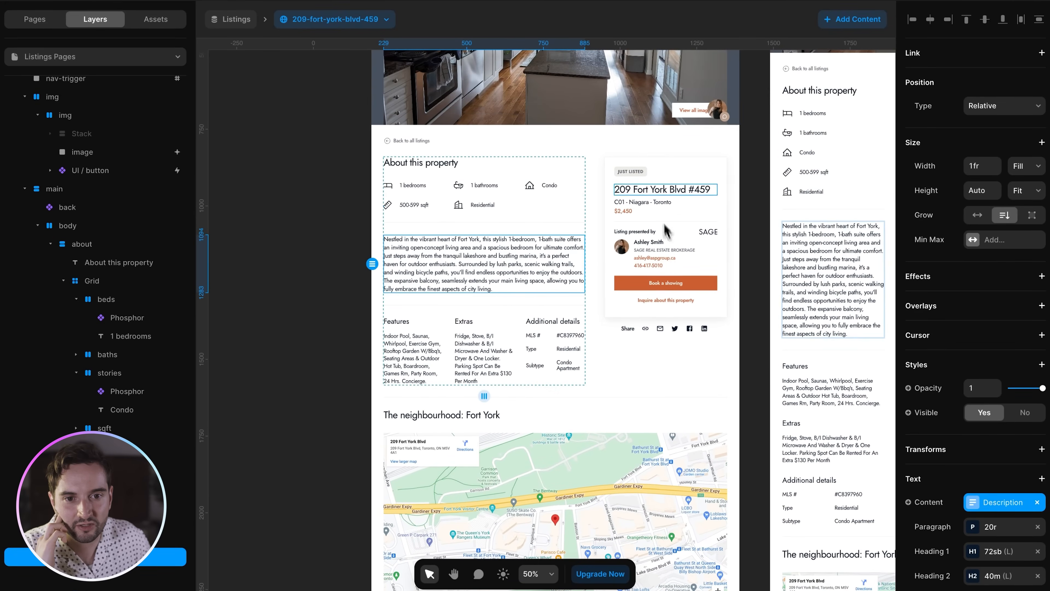
click(641, 174)
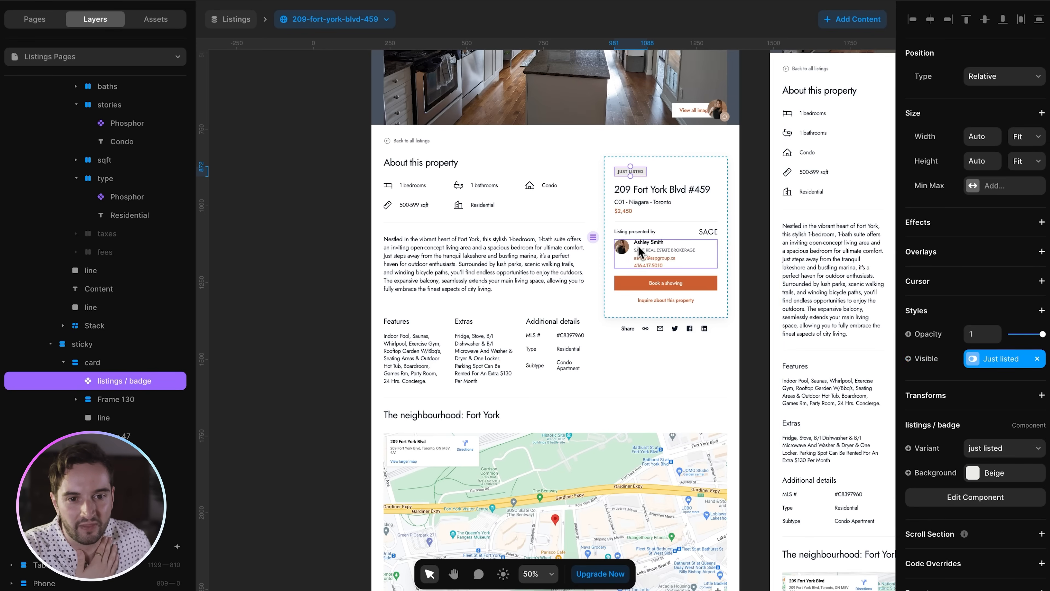
- Open the First Name filter on the Team collection list holding the agent card
click(647, 254)
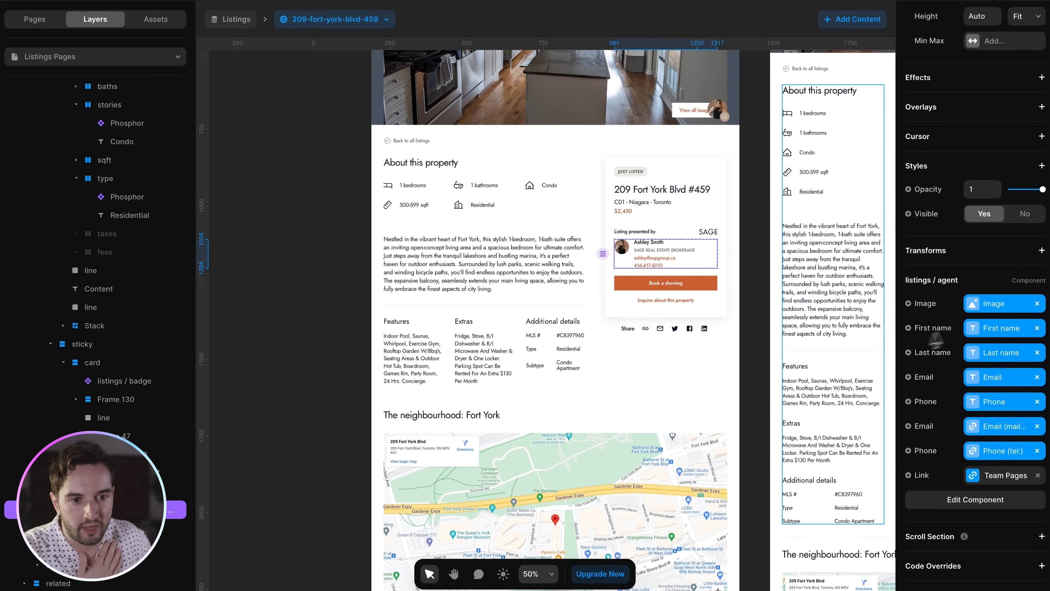
click(124, 491)
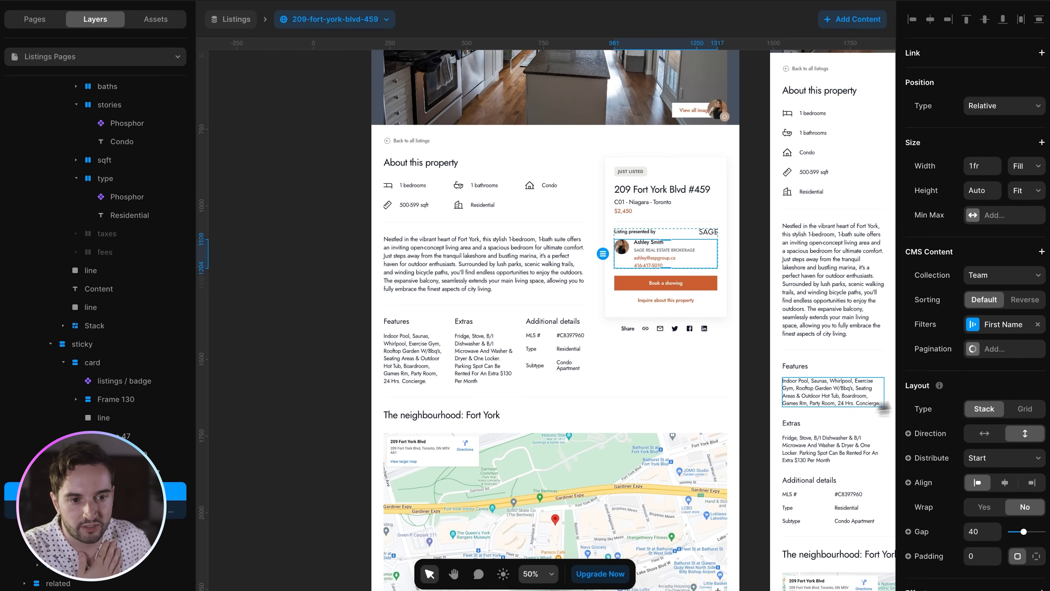
click(988, 327)
click(837, 422)
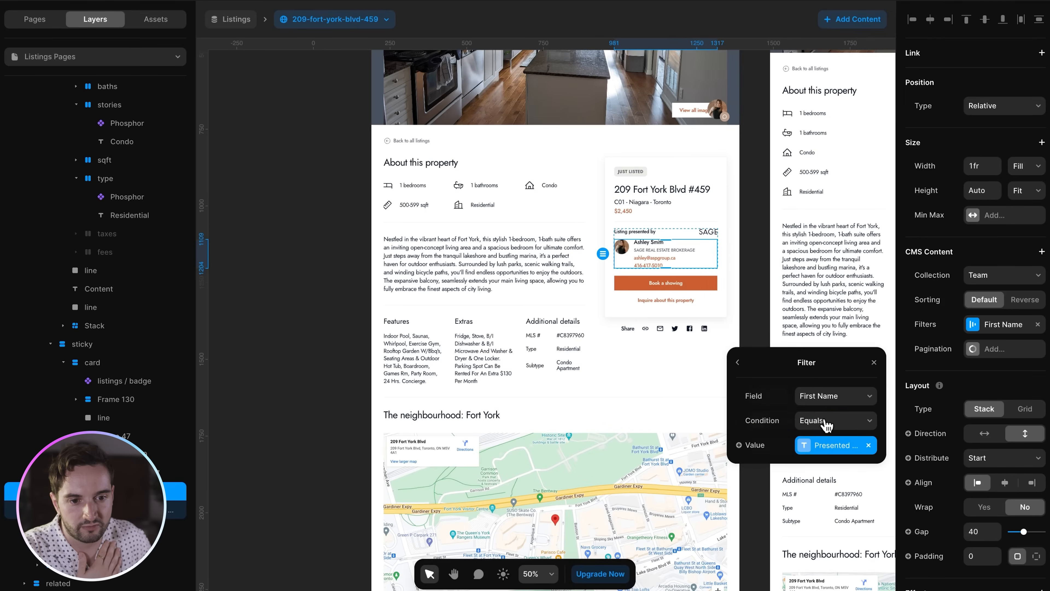
click(831, 447)
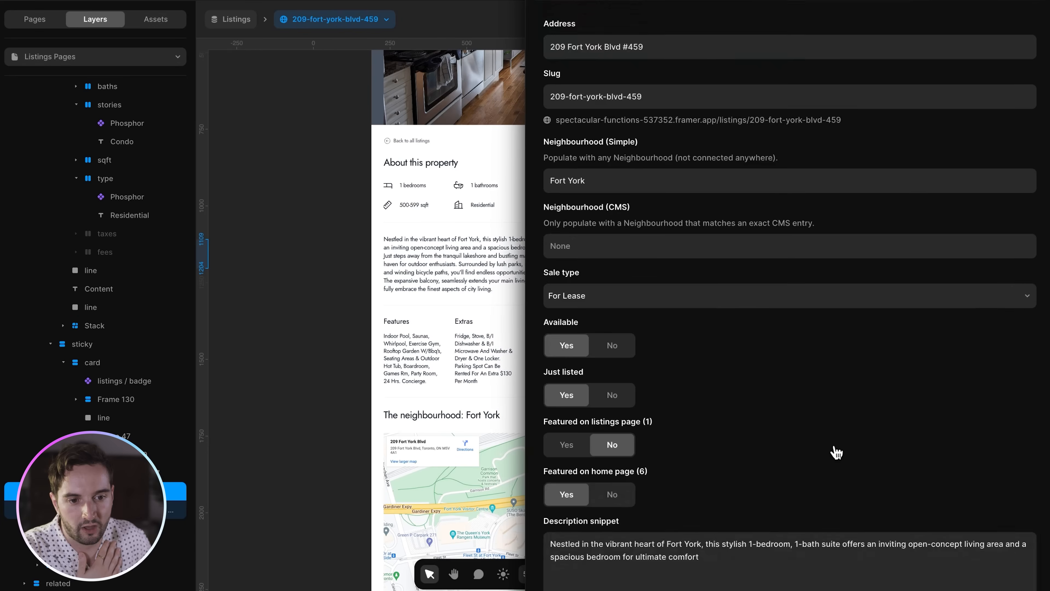
click(594, 273)
- Inspect the agent's first name in the listing's Presented by (First name) field
scroll(601, 290, up, 2)
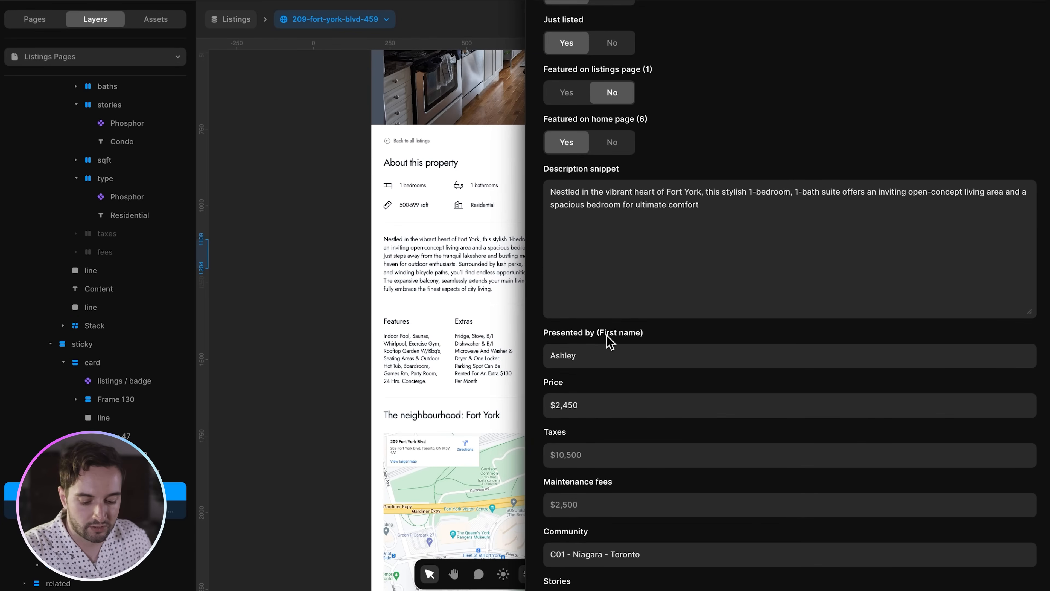
click(614, 350)
click(648, 359)
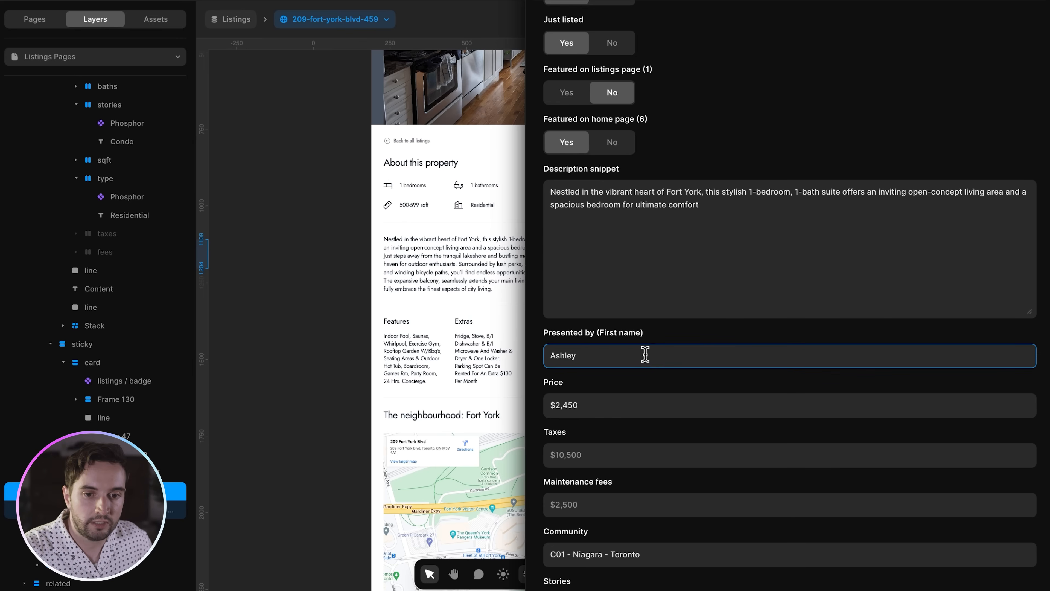
scroll(614, 347, up, 8)
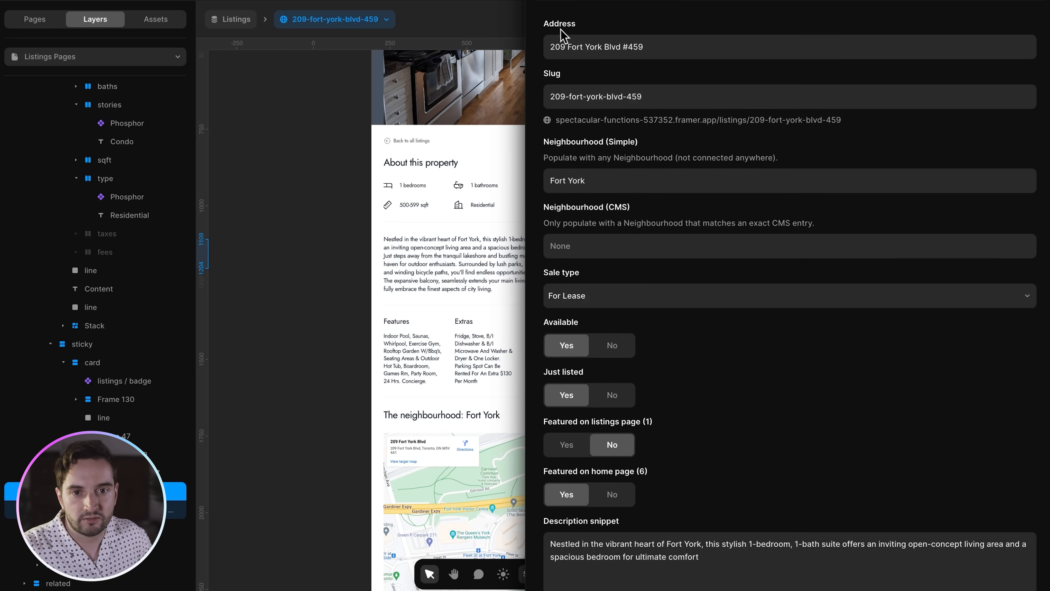
scroll(745, 296, down, 9)
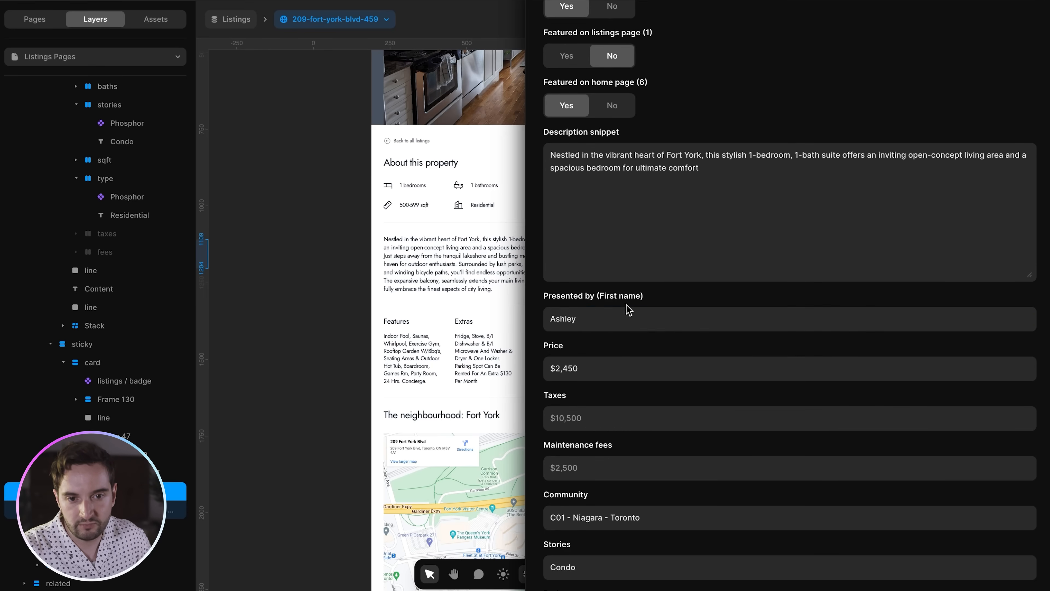
double_click(576, 319)
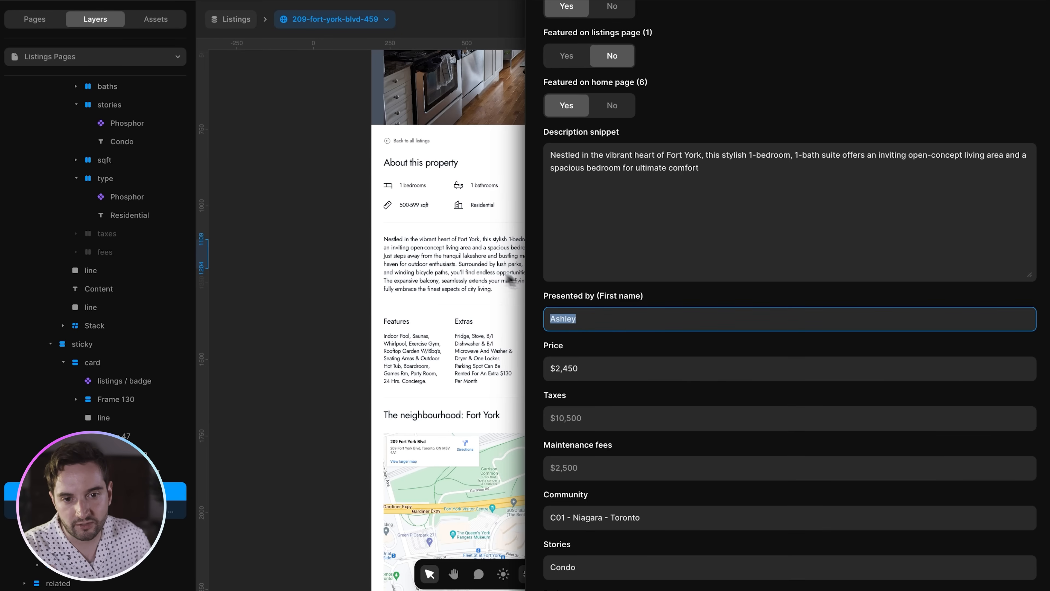
click(319, 247)
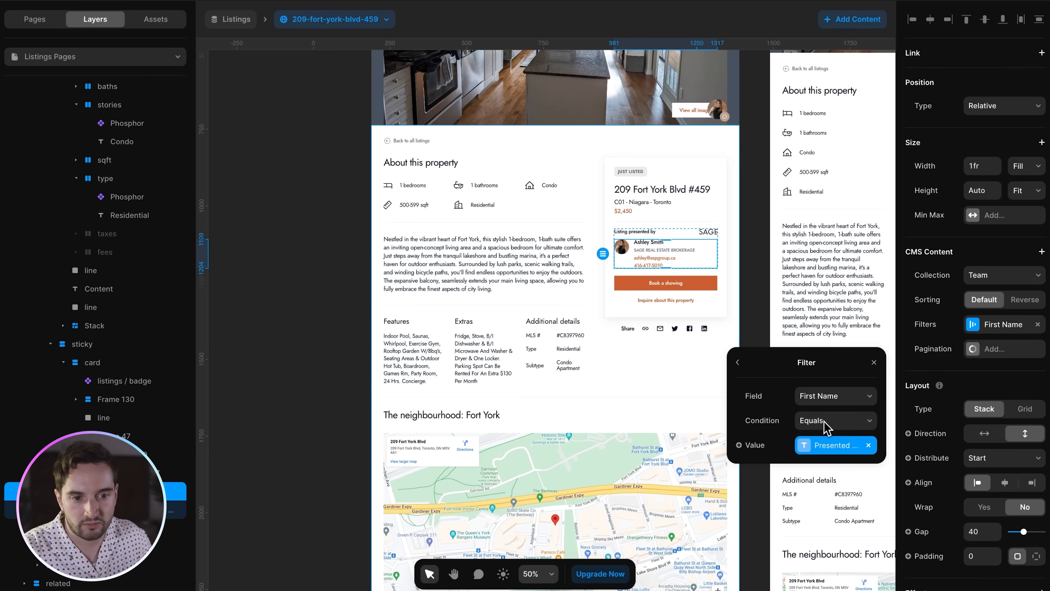
- Keep the filter condition as Equals and recheck the listing field supplying its value
click(862, 420)
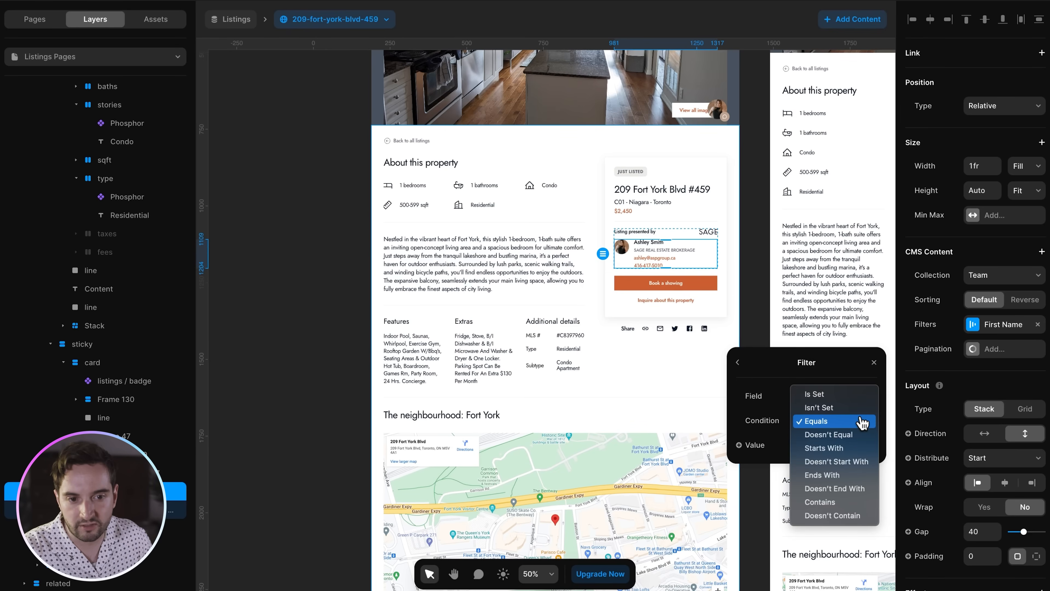
click(760, 422)
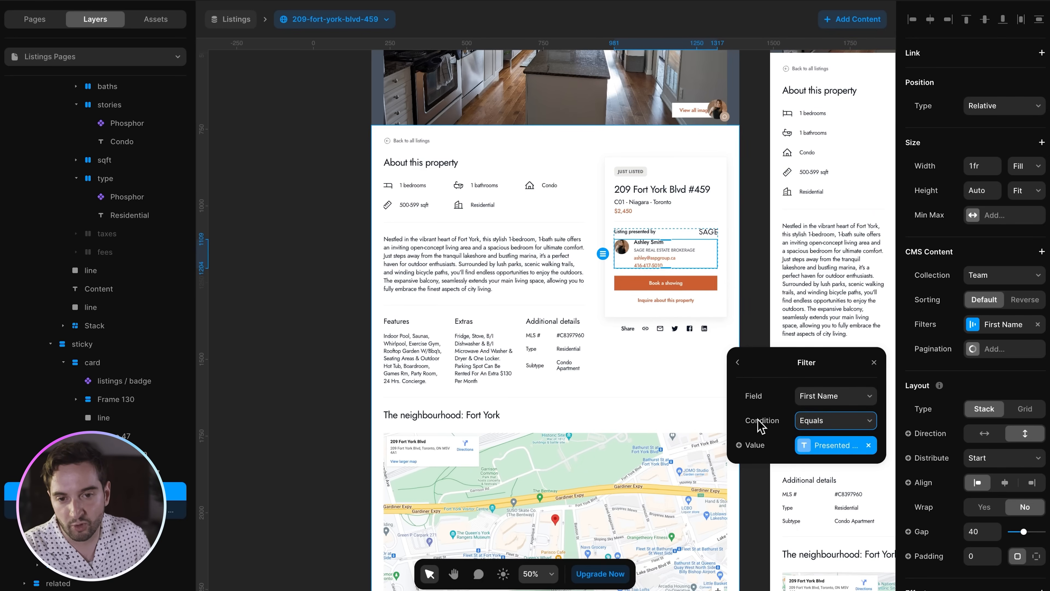
click(835, 447)
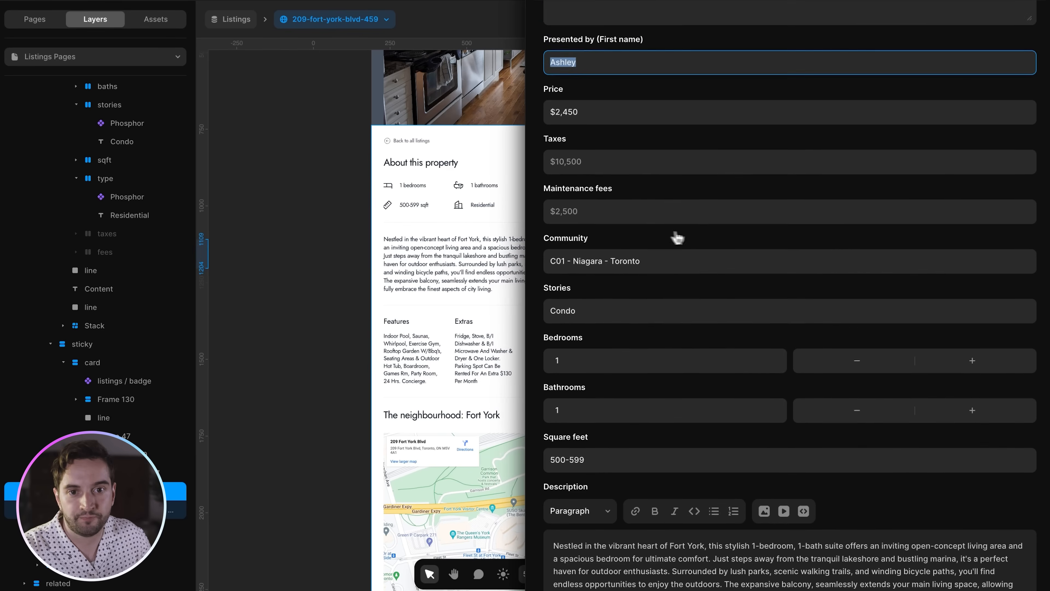
scroll(579, 230, up, 1)
click(351, 185)
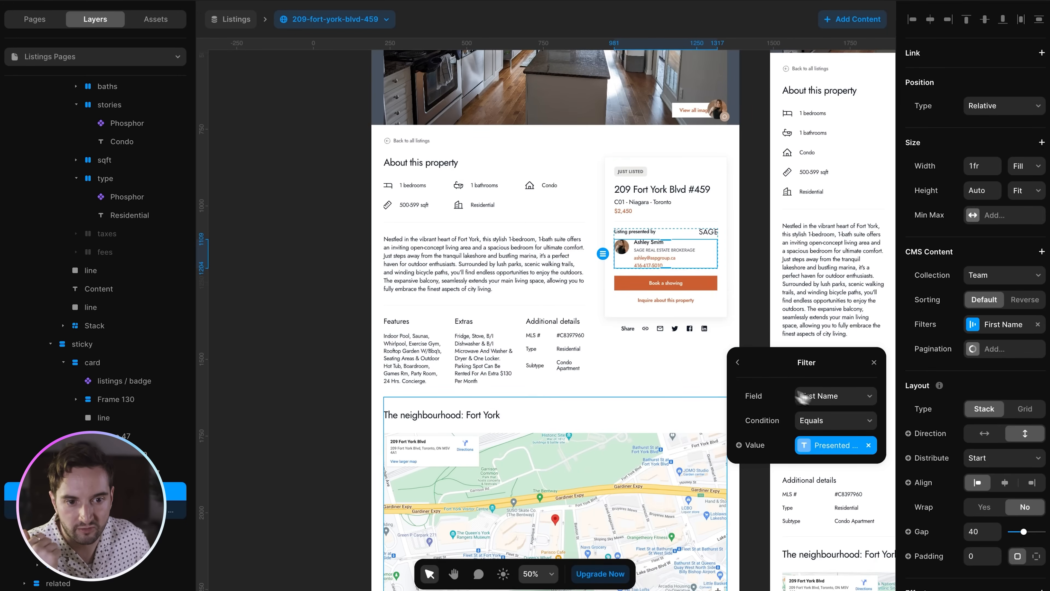
click(738, 364)
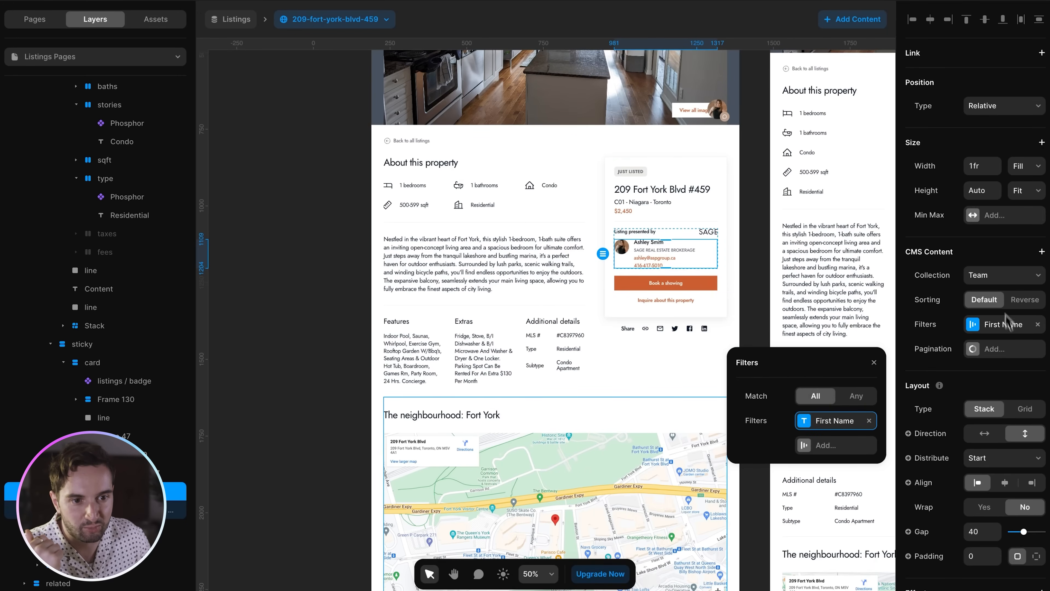
- Reopen the First Name filter to show the Presented by (First name) value
click(827, 422)
click(827, 454)
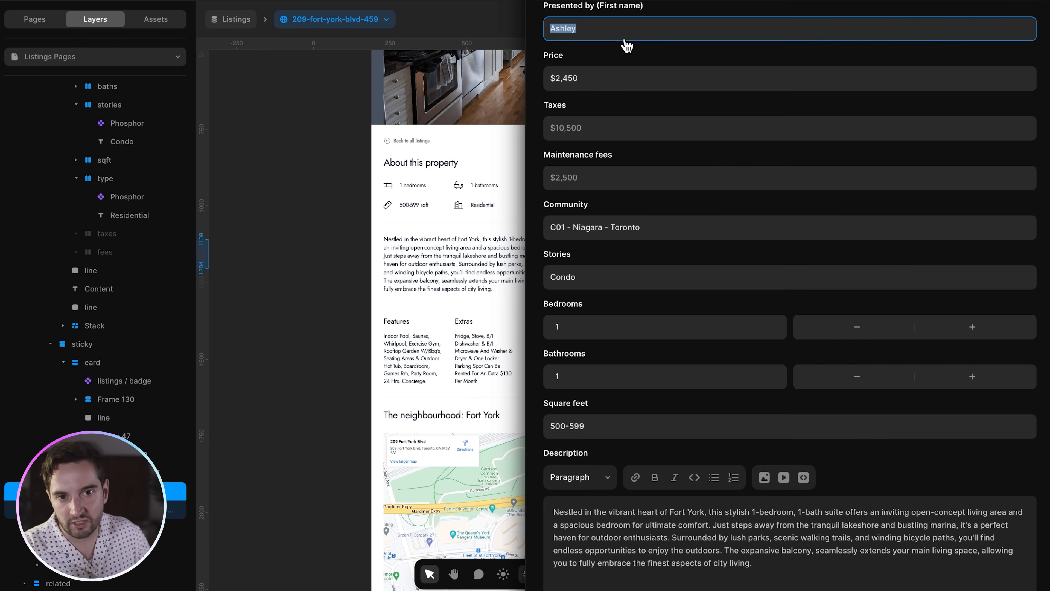
key(Escape)
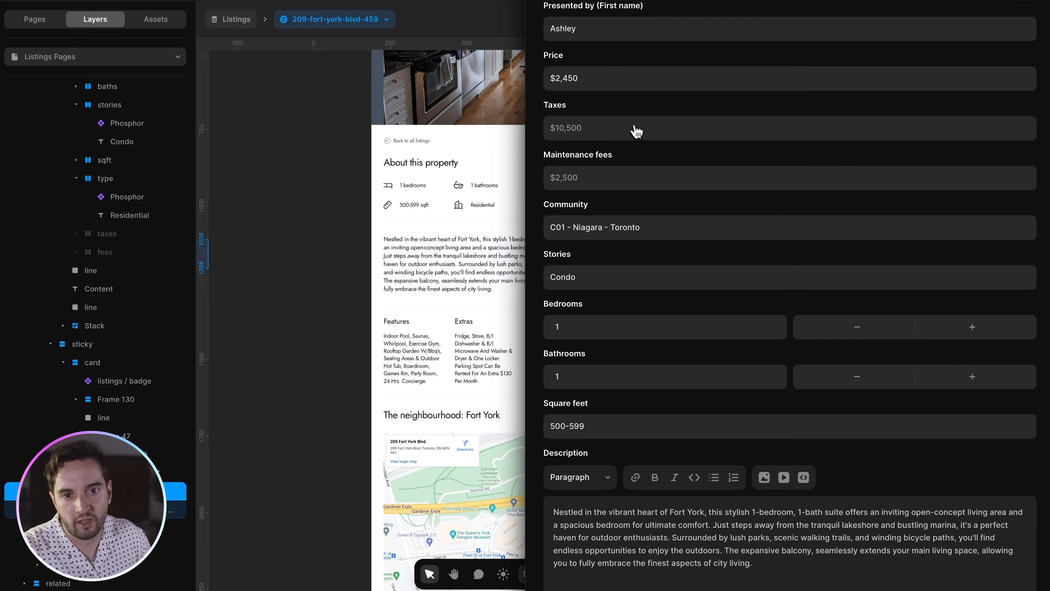
key(Escape)
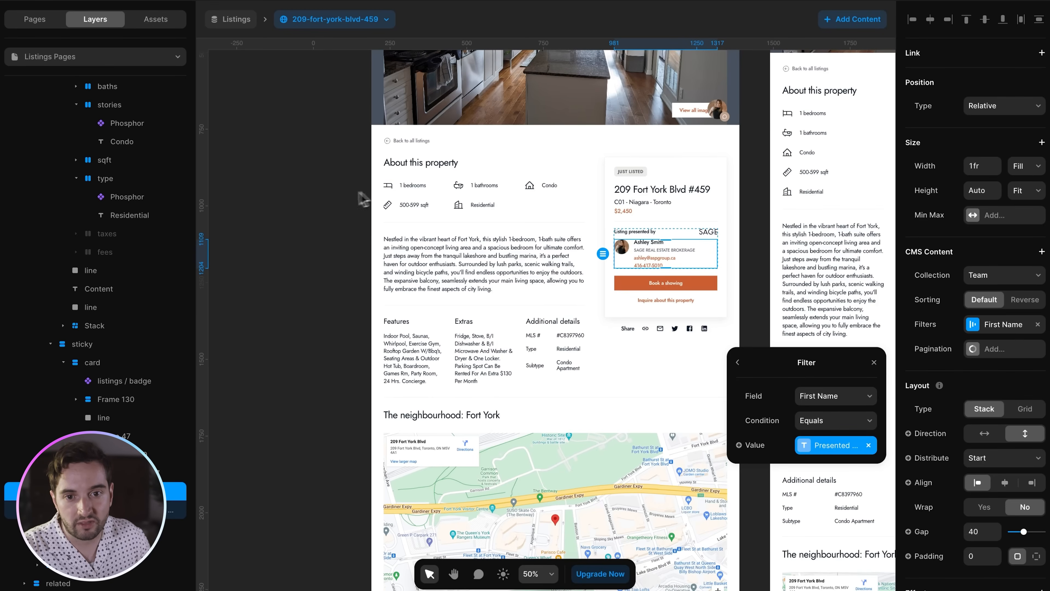
- Select the 'neighbourhood: Fort York' heading and widen the Layers panel to show full names
click(337, 200)
scroll(337, 200, down, 5)
scroll(337, 200, down, 1)
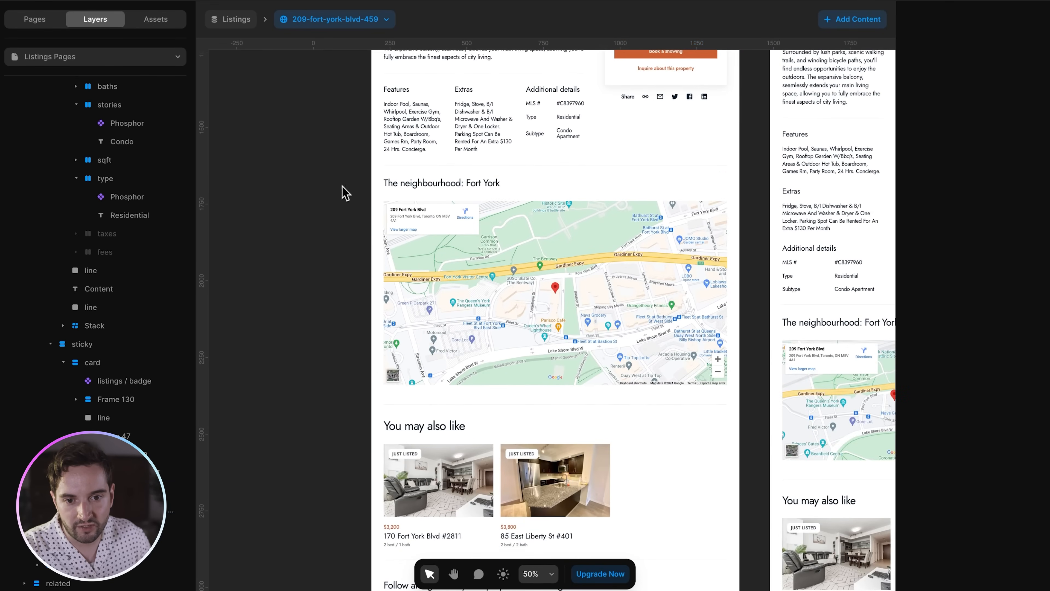
click(469, 187)
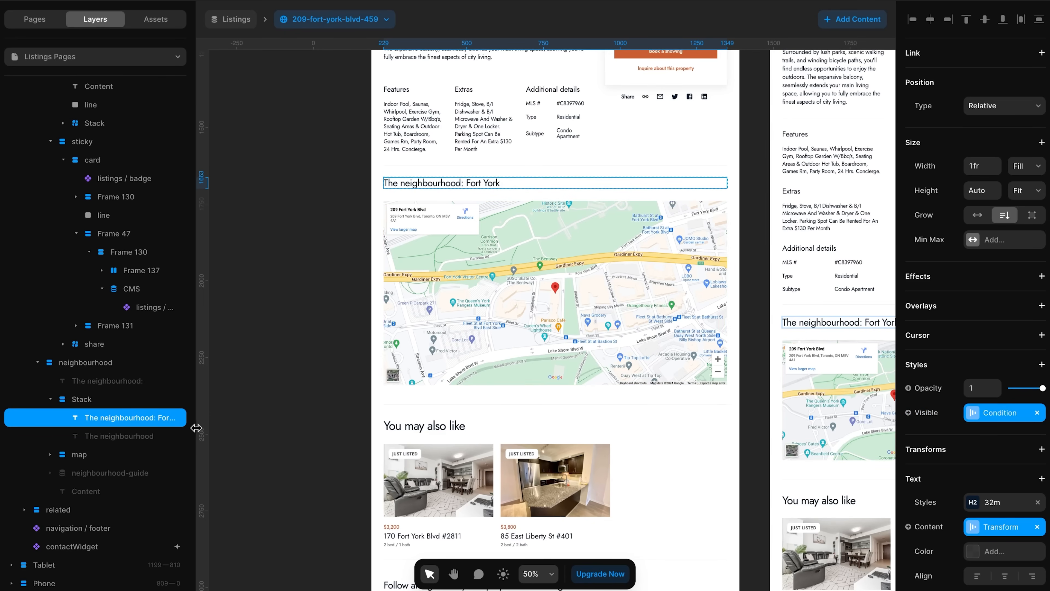
drag(196, 428, 228, 428)
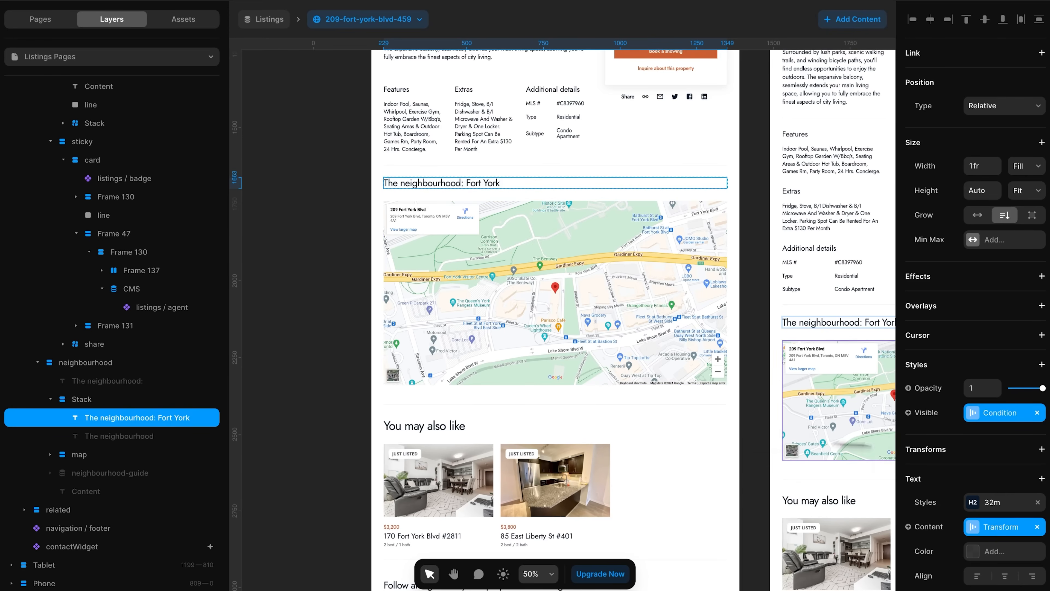
- Inspect the heading's visibility condition on Neighbourhood (Simple) and its fallback 'The neighbourhood' heading
click(992, 414)
click(831, 485)
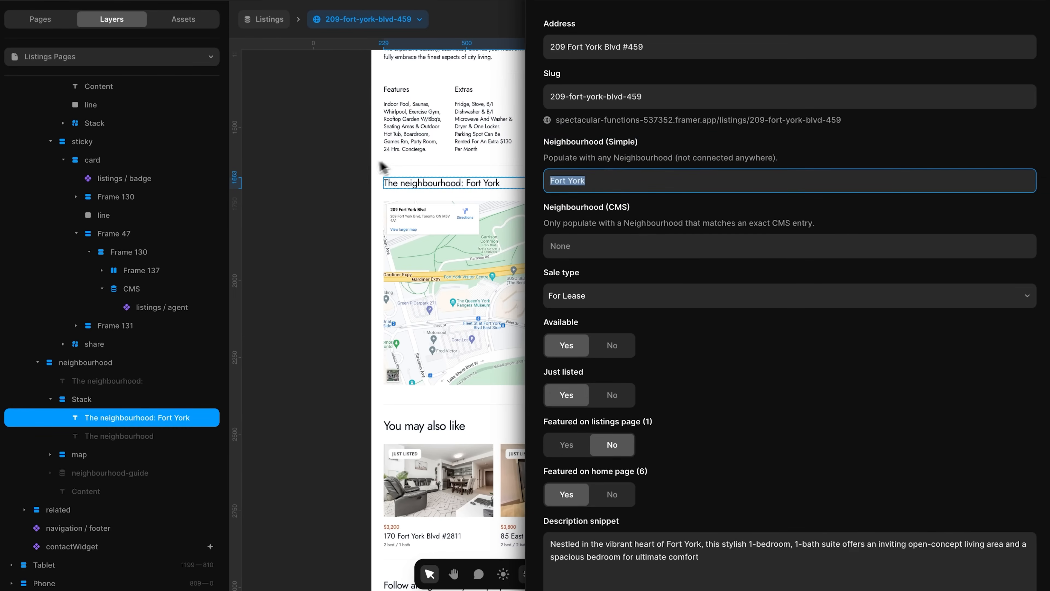
click(140, 439)
click(140, 436)
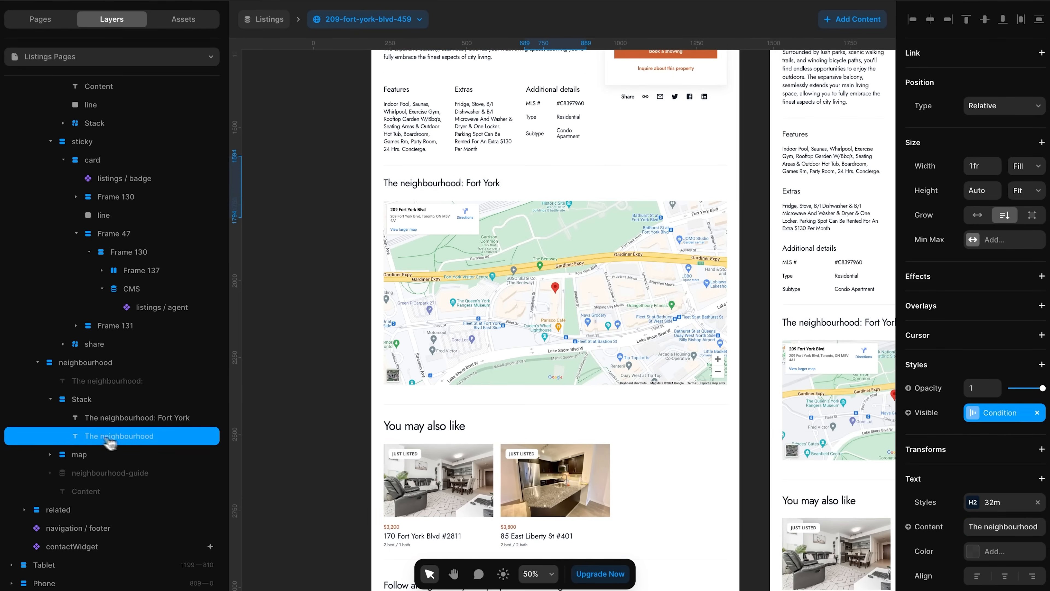
click(292, 100)
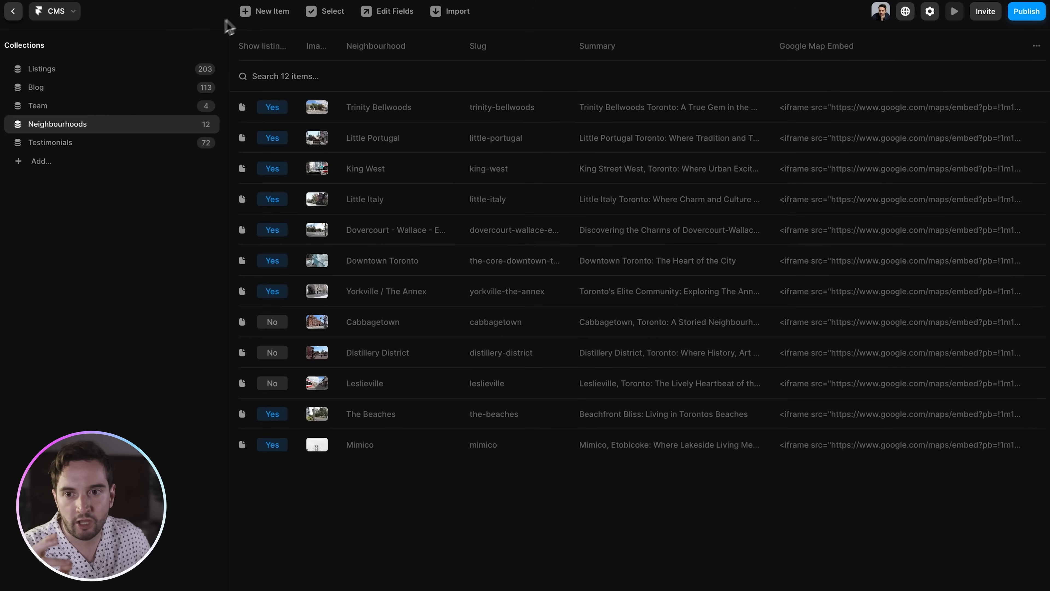
click(60, 71)
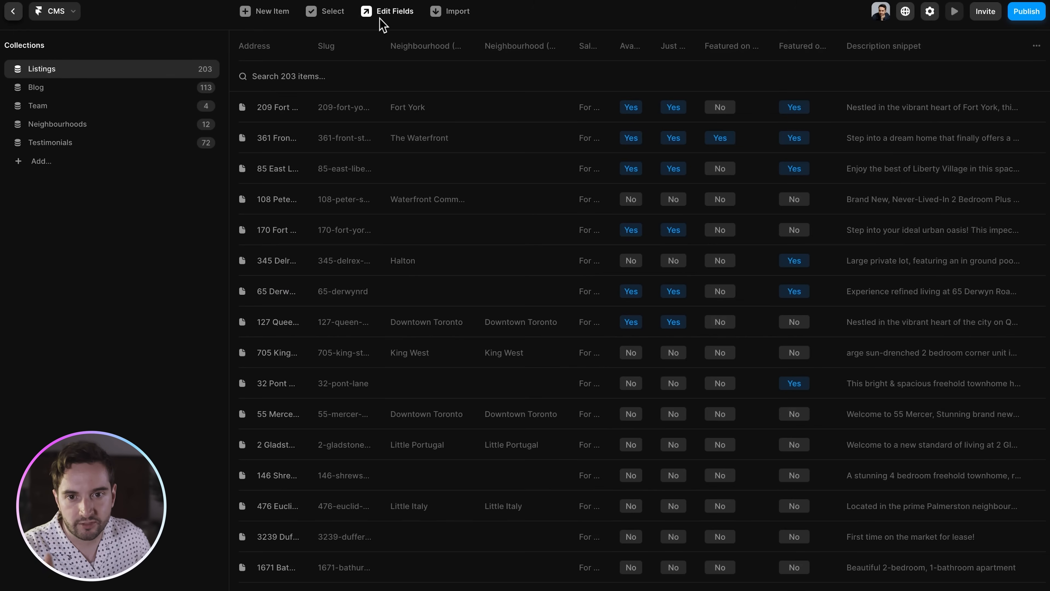
click(354, 107)
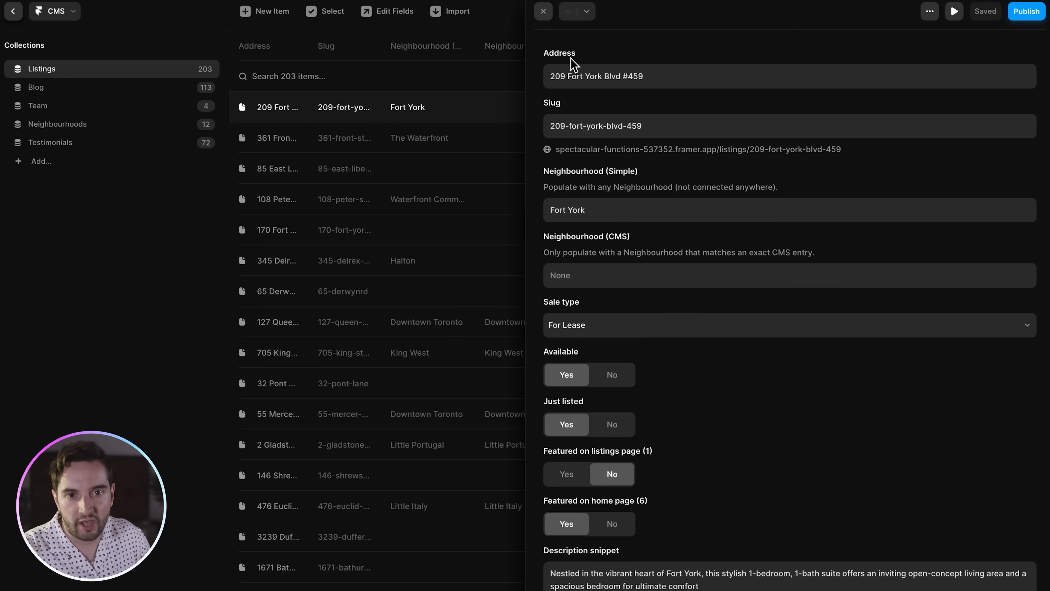
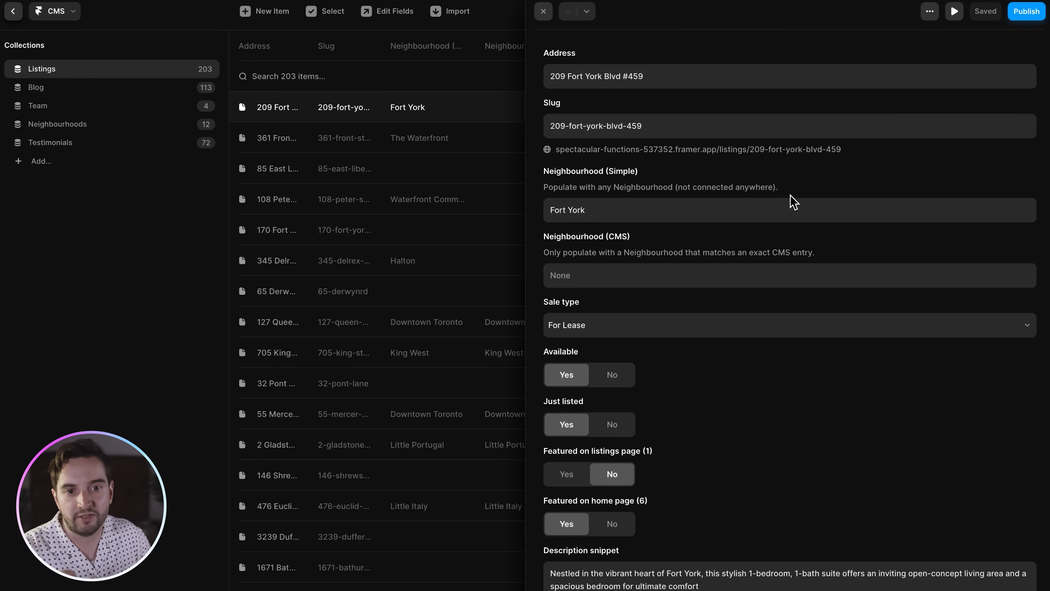
key(Escape)
key(Escape)
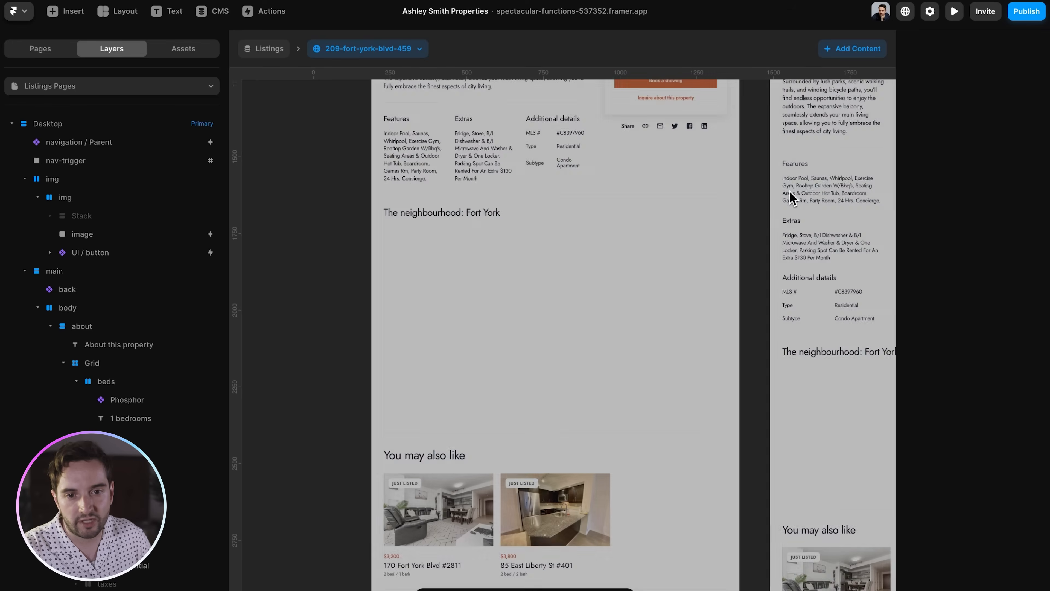
- Select 'The neighbourhood: Fort York' heading on the listing template
scroll(631, 238, up, 2)
scroll(631, 244, up, 1)
click(447, 307)
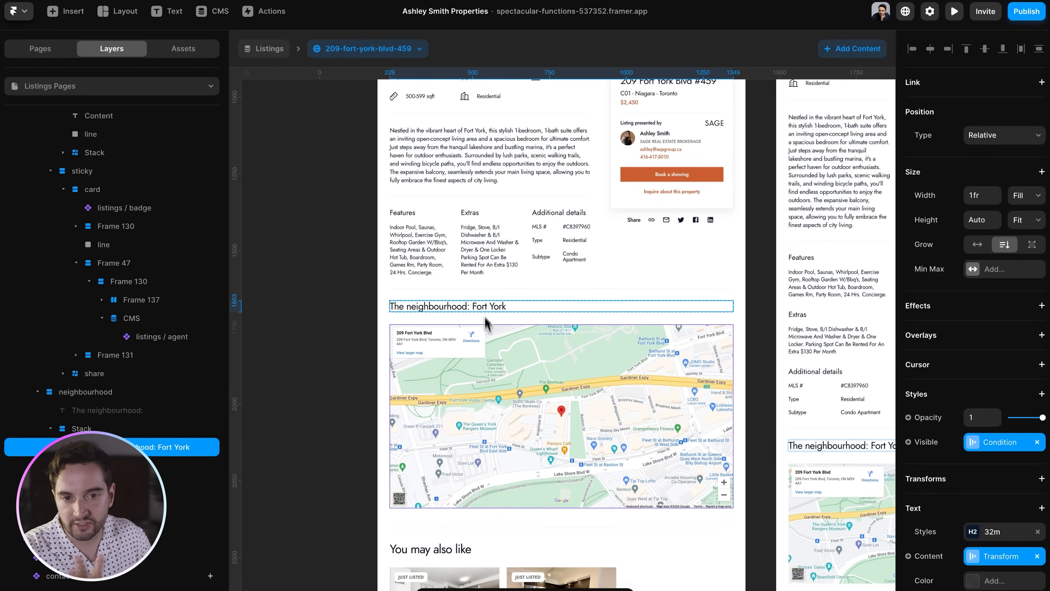
scroll(114, 153, up, 10)
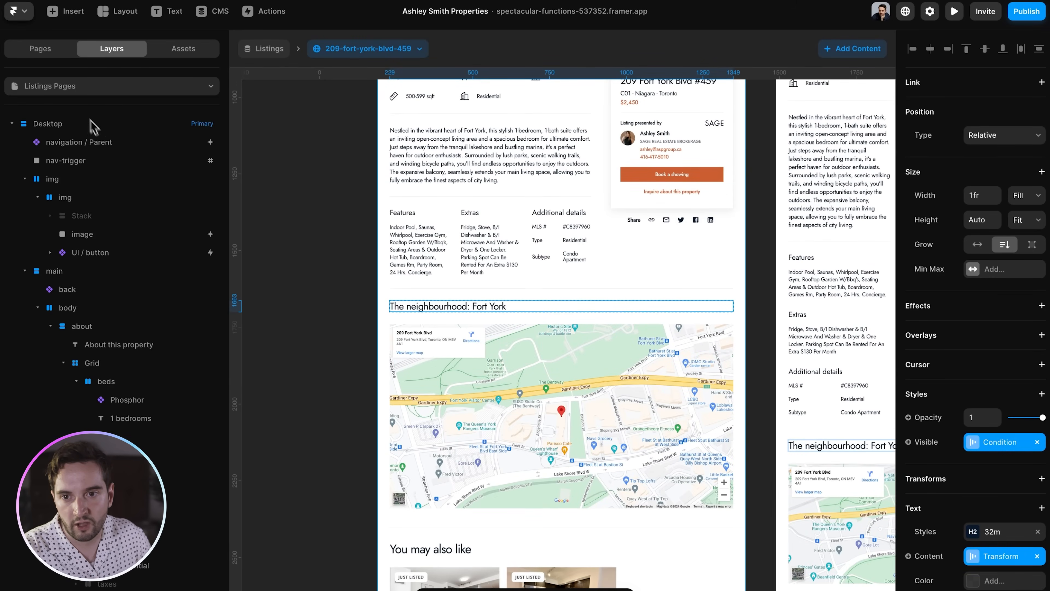
click(45, 86)
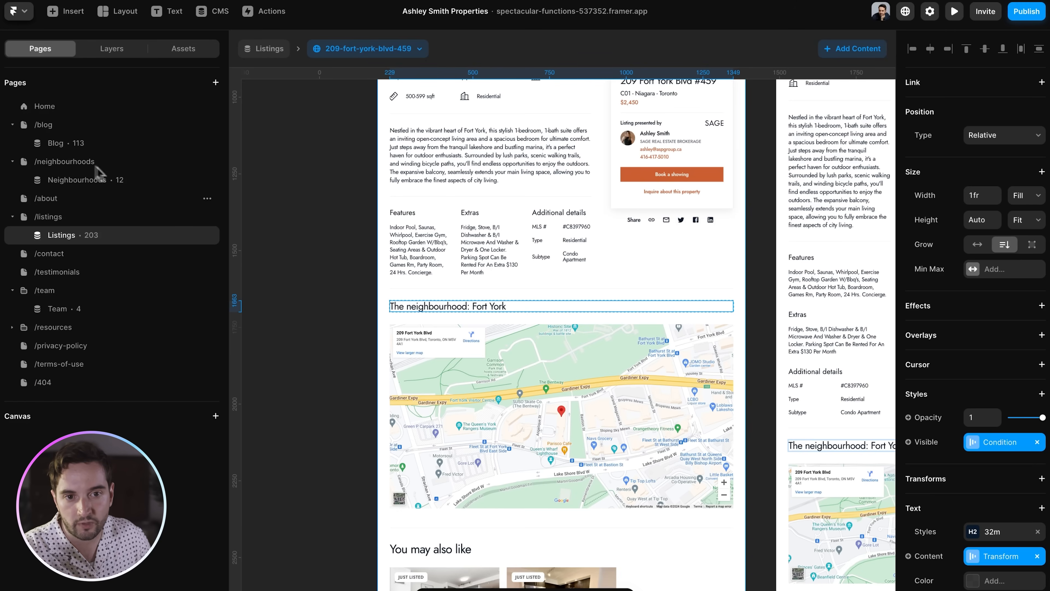
click(83, 223)
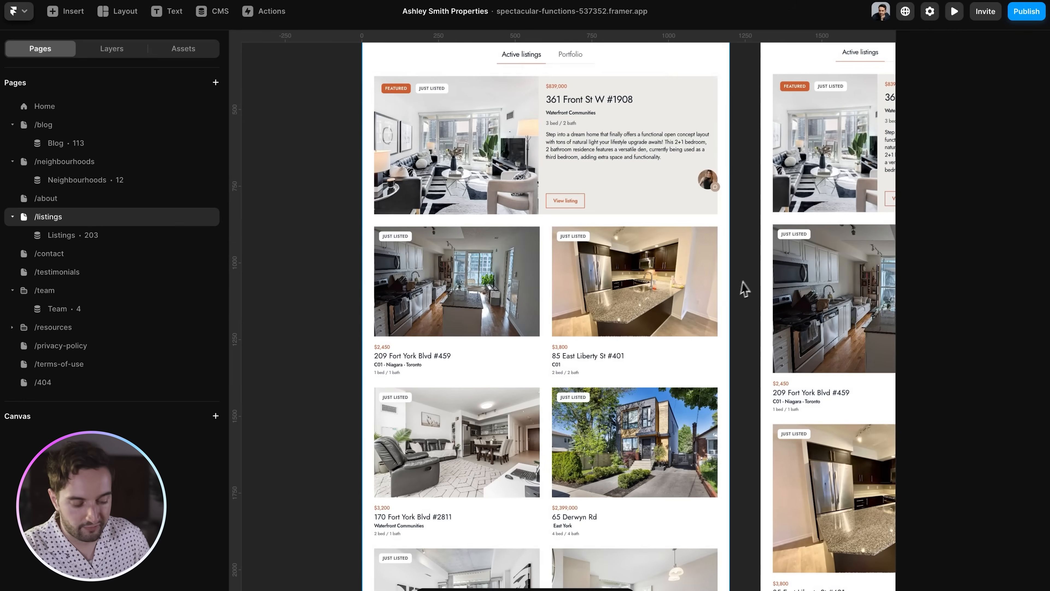
key(super+plus)
scroll(635, 413, left, 5)
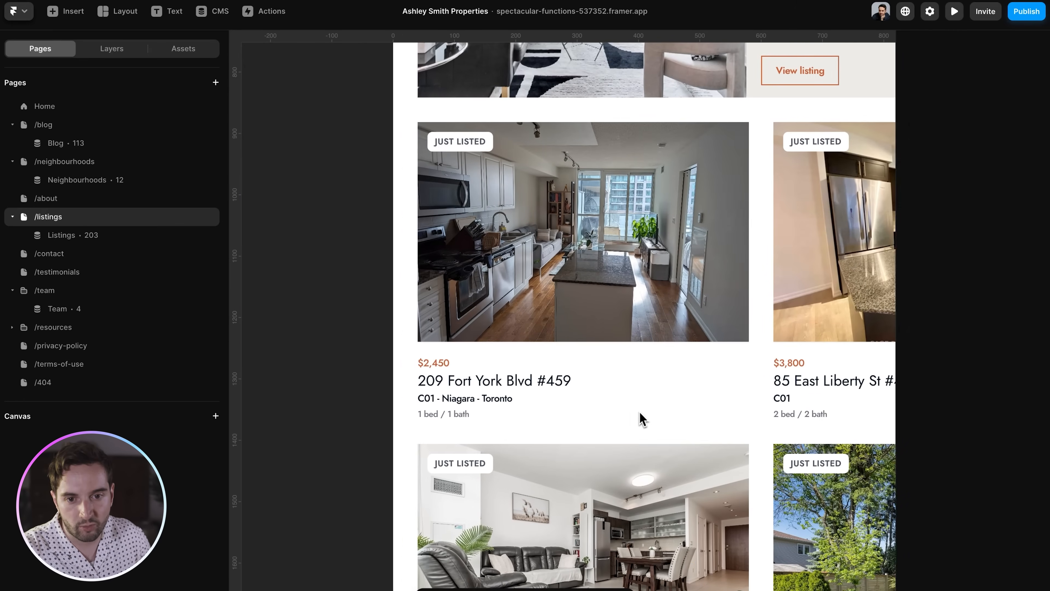
scroll(640, 414, left, 1)
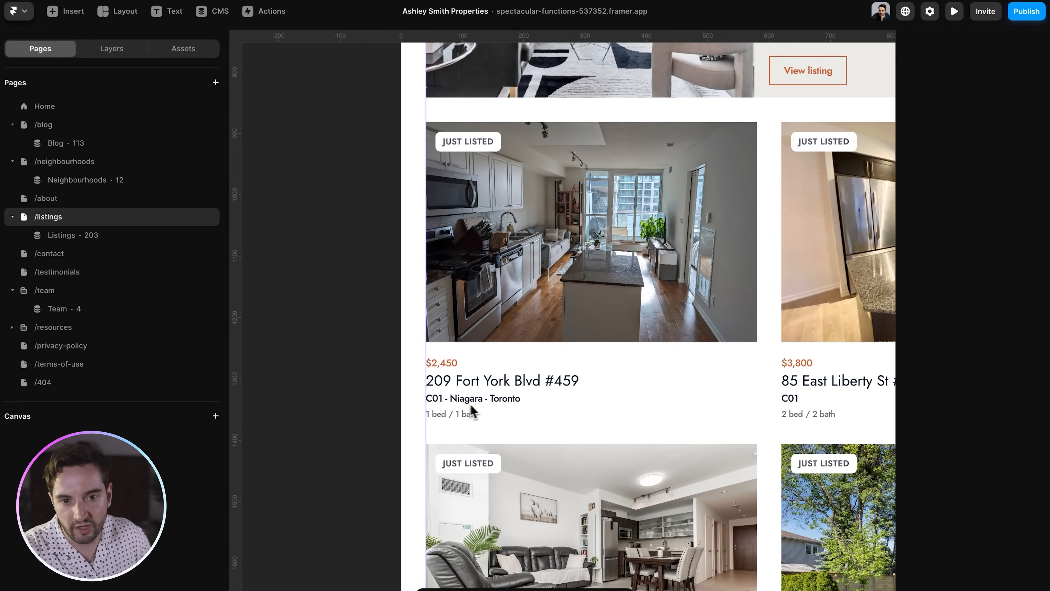
scroll(471, 413, right, 5)
scroll(530, 415, up, 3)
scroll(677, 404, down, 10)
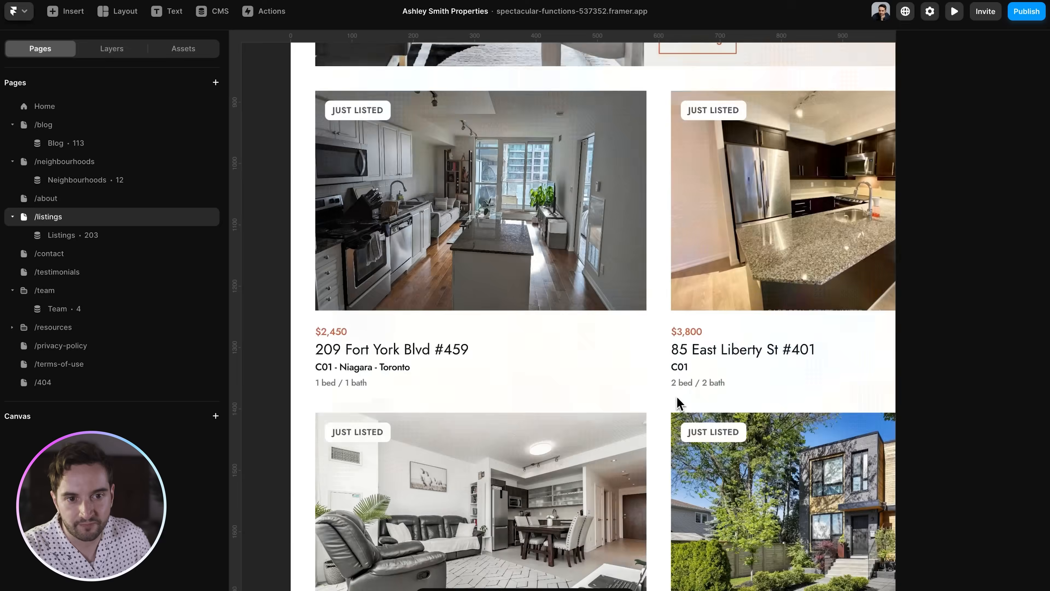
scroll(703, 410, left, 2)
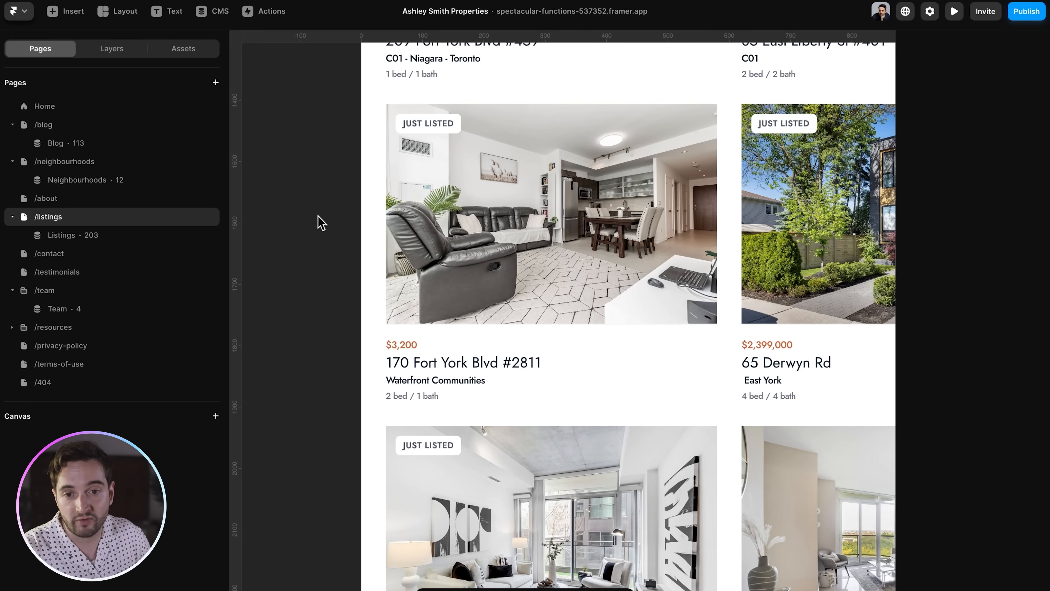
click(219, 13)
click(405, 105)
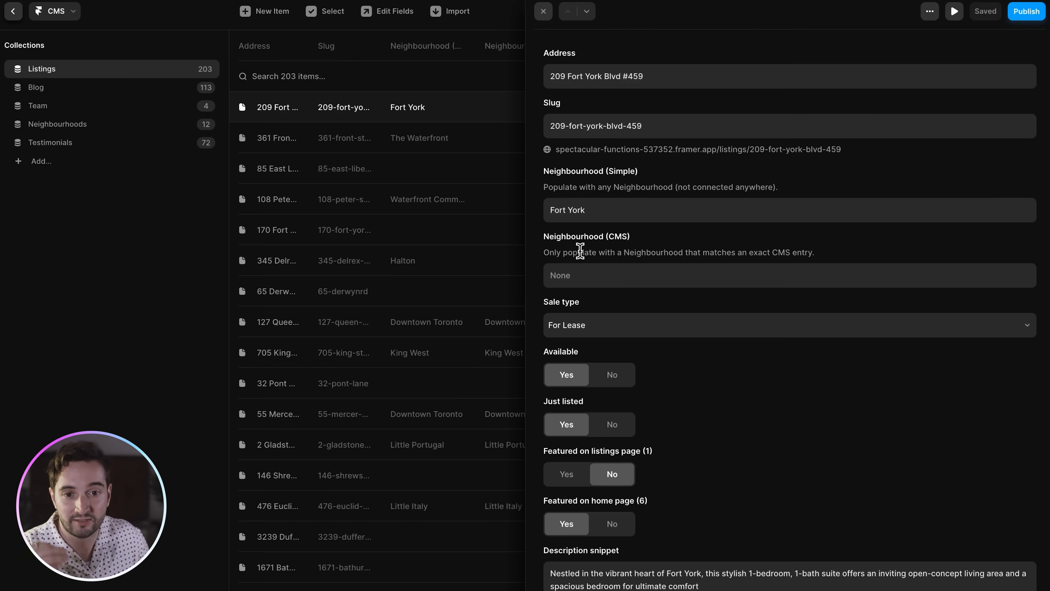
click(581, 272)
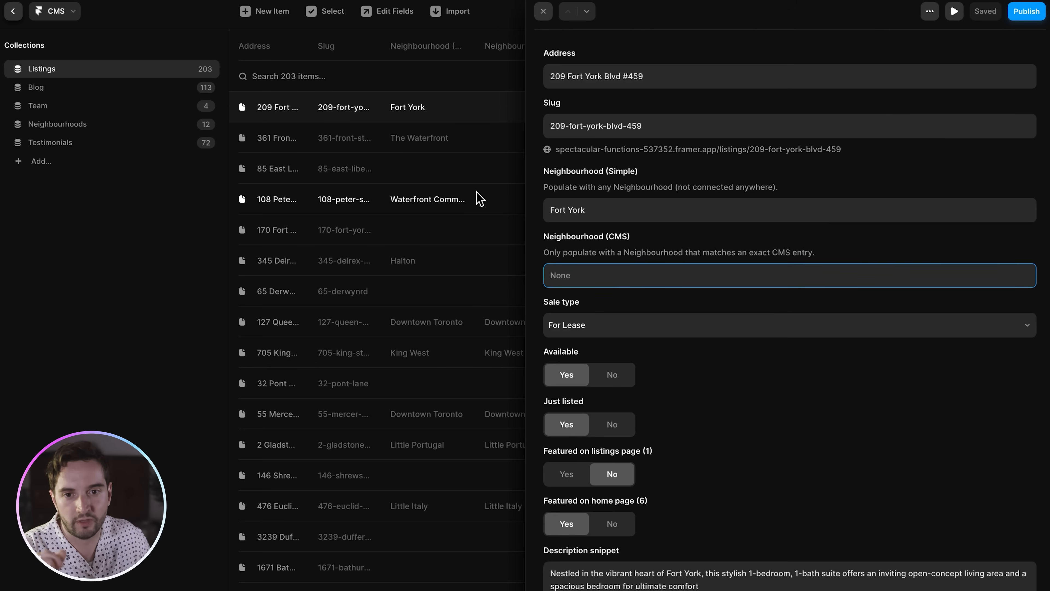
key(Escape)
key(Escape)
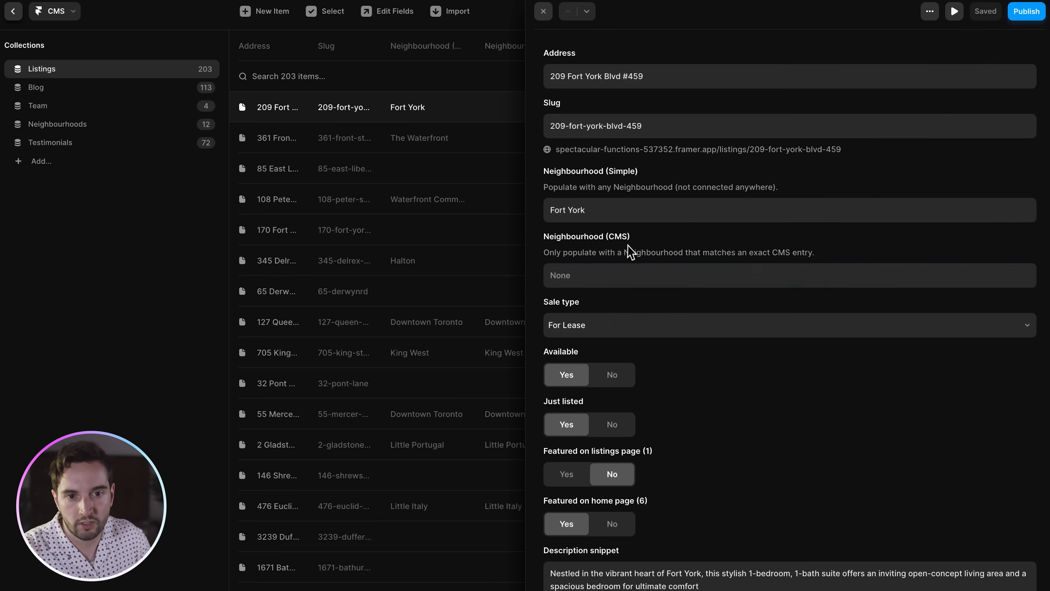
- Return to the Listings detail template and list the listings available for preview
key(Escape)
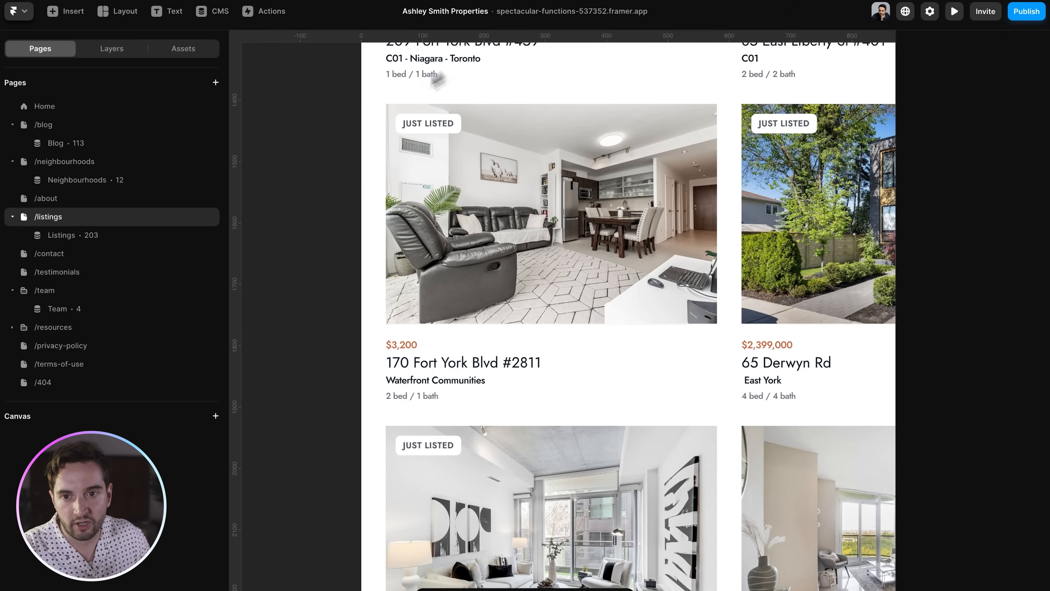
click(81, 235)
click(368, 48)
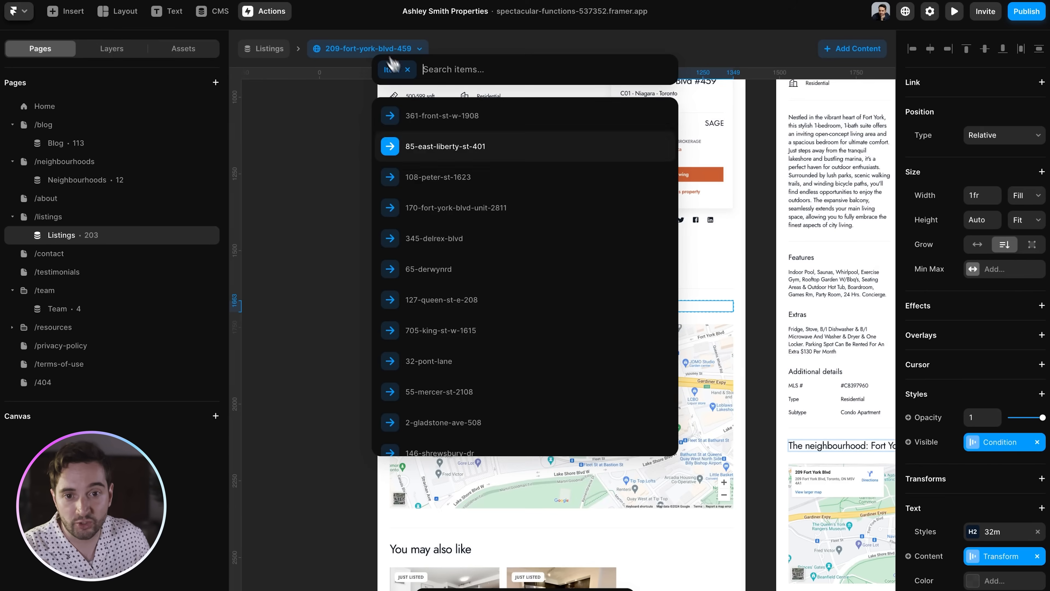
click(460, 275)
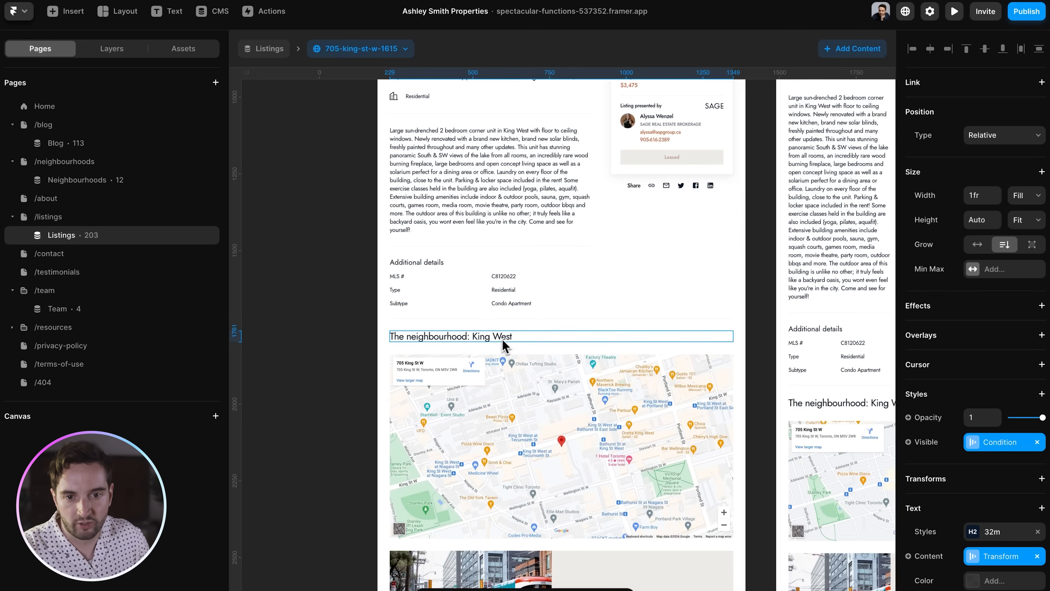
scroll(503, 339, down, 5)
click(642, 399)
key(super+equal)
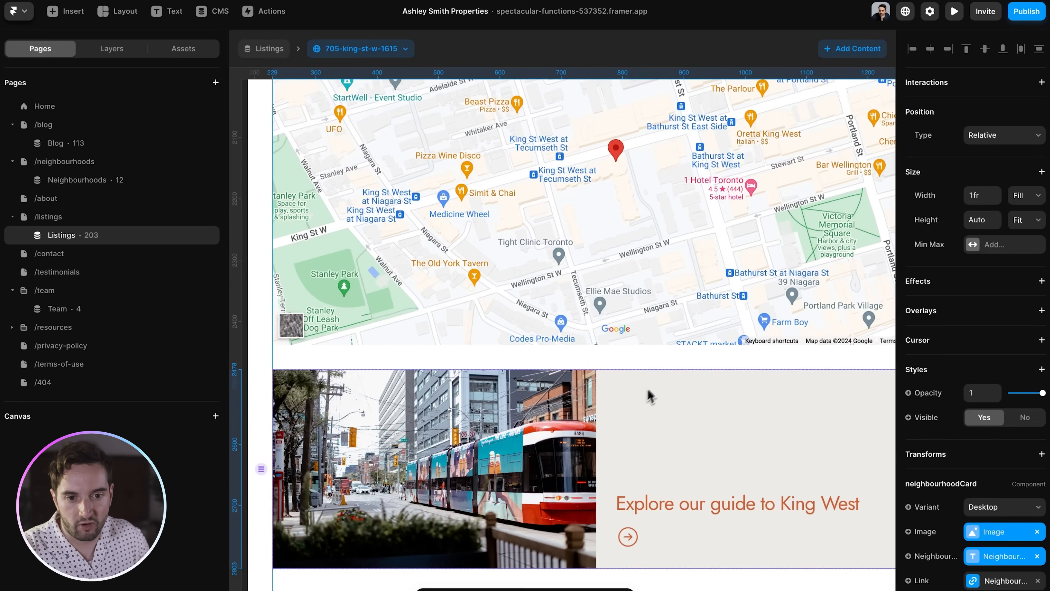
scroll(647, 395, down, 4)
- Inspect the neighbourhood-guide collection list's Neighbourhood filter and the listing's Neighbourhood (CMS) value
click(104, 58)
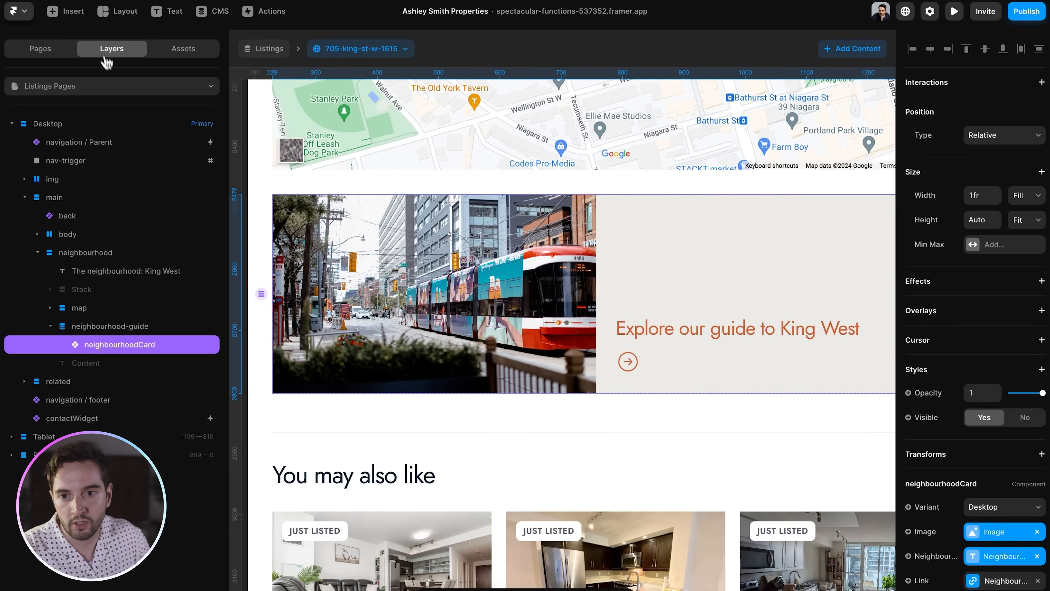
drag(230, 246, 267, 247)
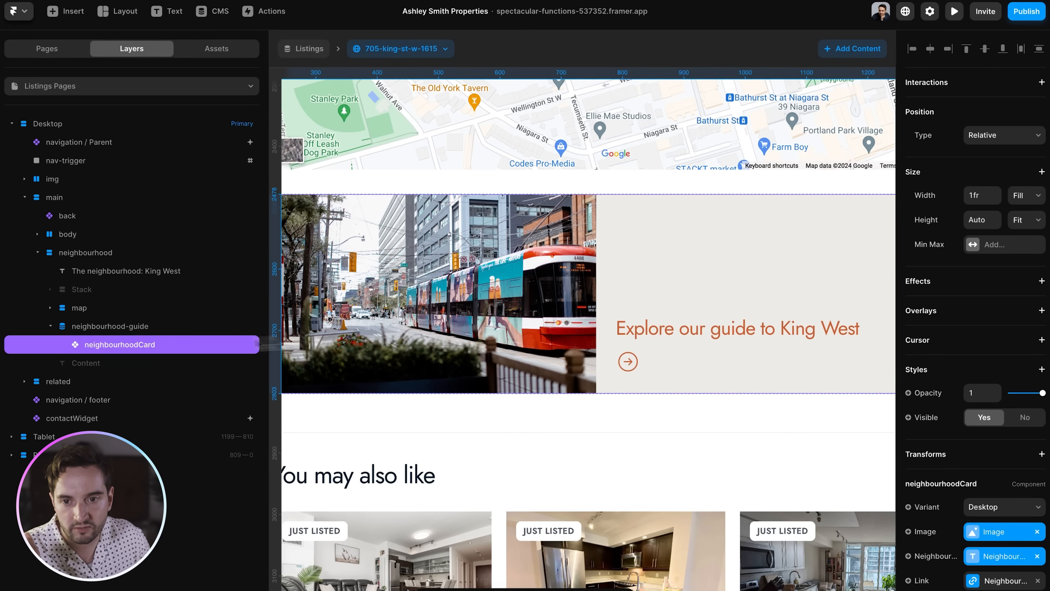
click(99, 327)
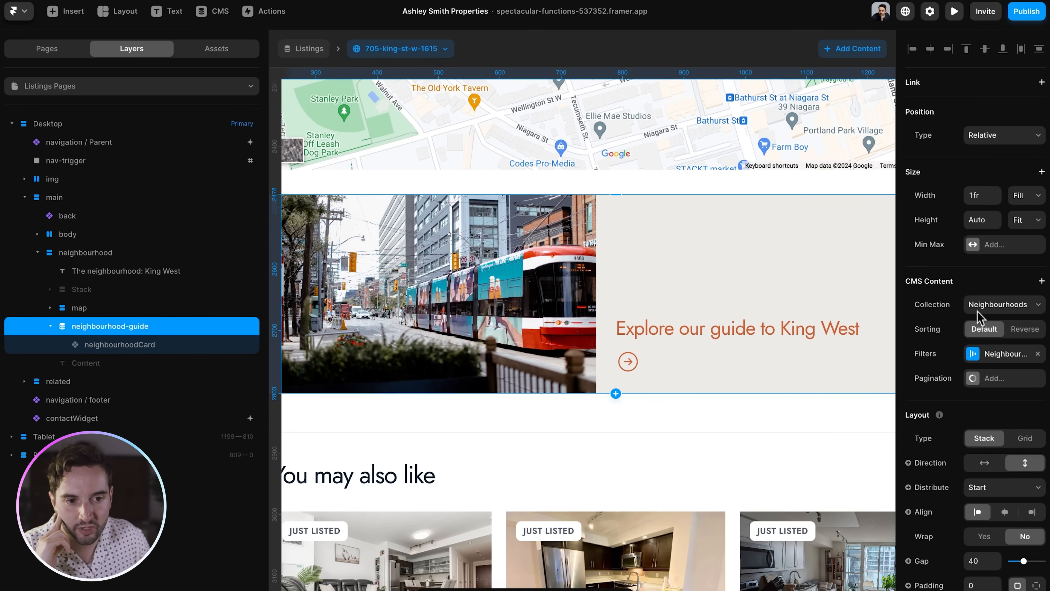
click(981, 353)
click(822, 455)
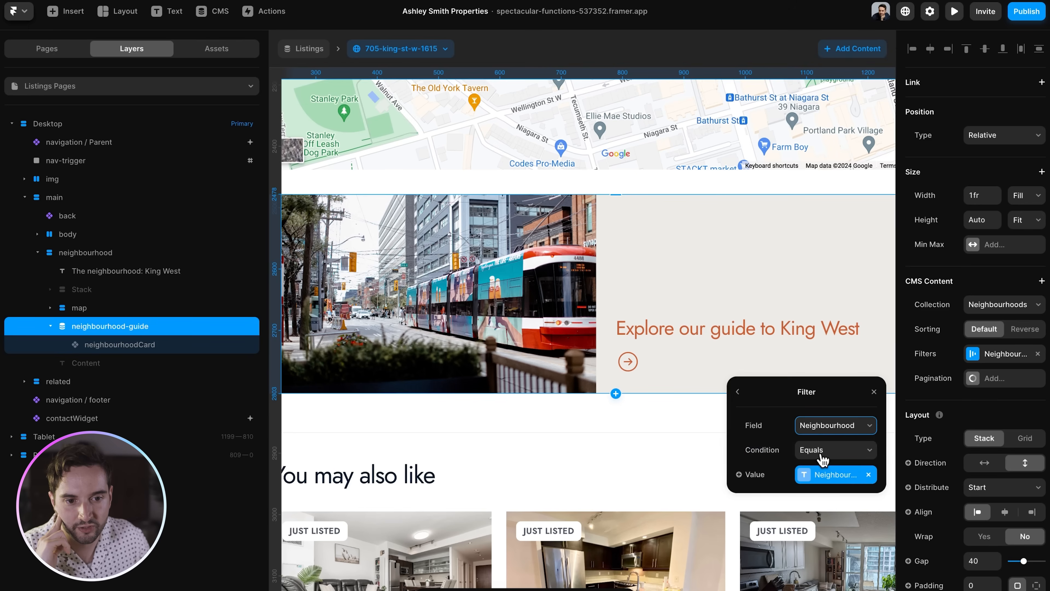
click(831, 475)
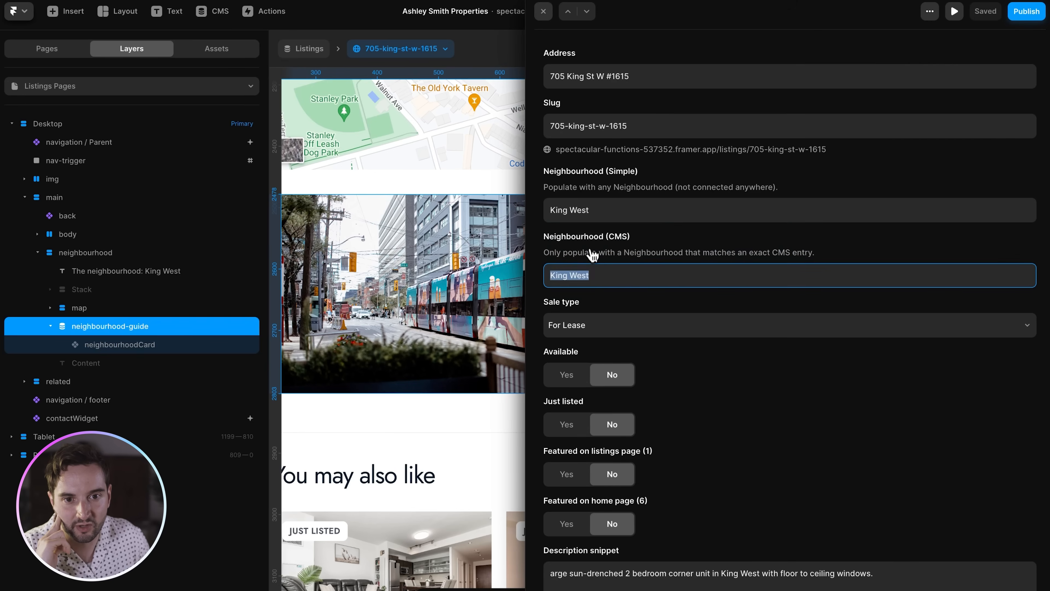
key(Escape)
- Check the neighbourhoodCard's binding to the King West neighbourhood entry, then reselect neighbourhood-guide
click(200, 345)
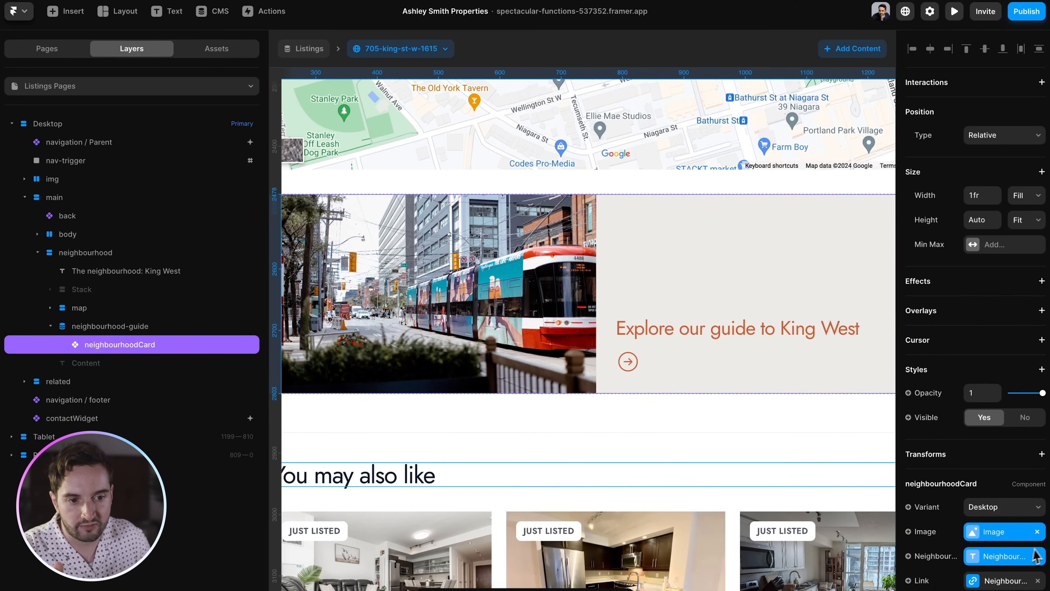
scroll(1025, 554, down, 2)
mouse_move(896, 506)
mouse_down()
mouse_move(853, 509)
mouse_move(908, 507)
mouse_up()
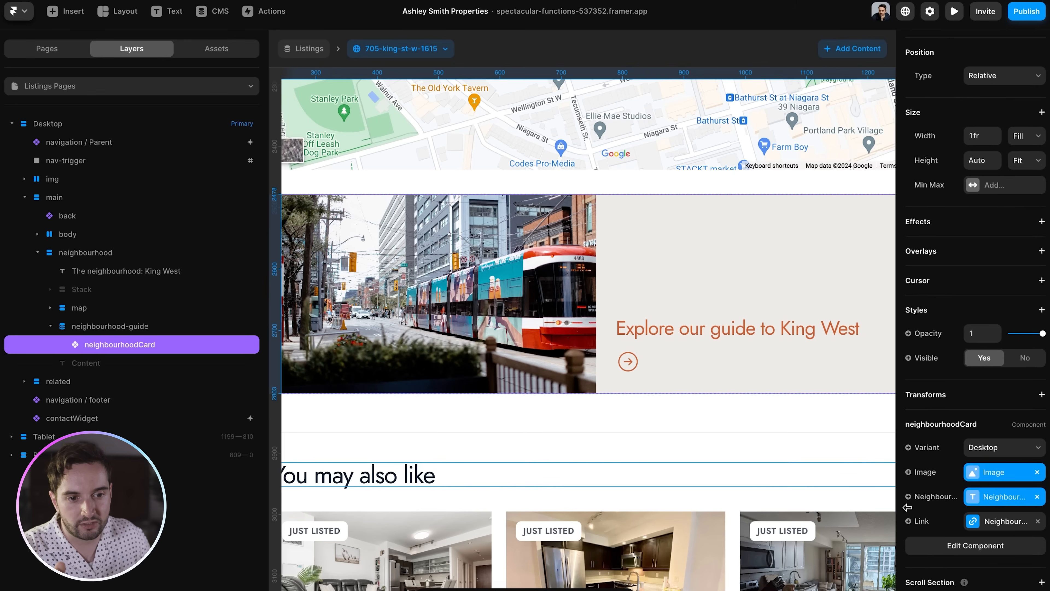
click(1009, 498)
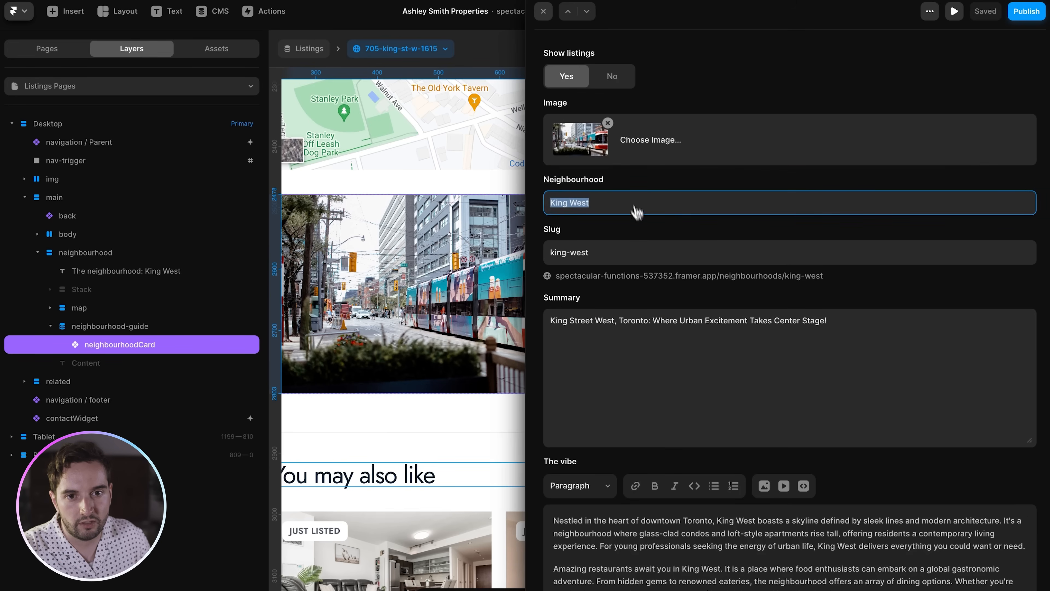
click(153, 329)
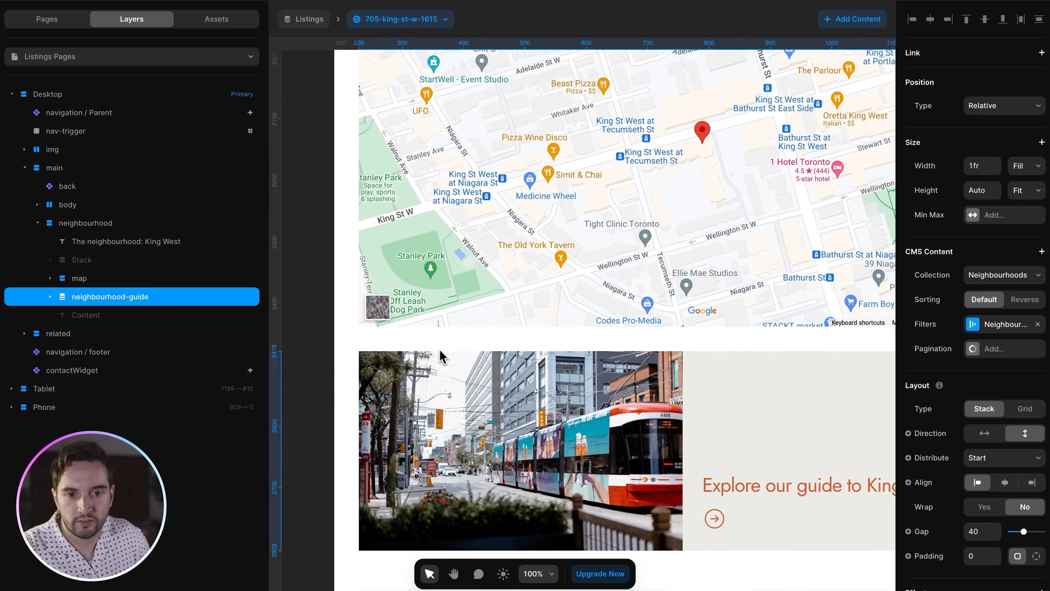
scroll(441, 354, up, 8)
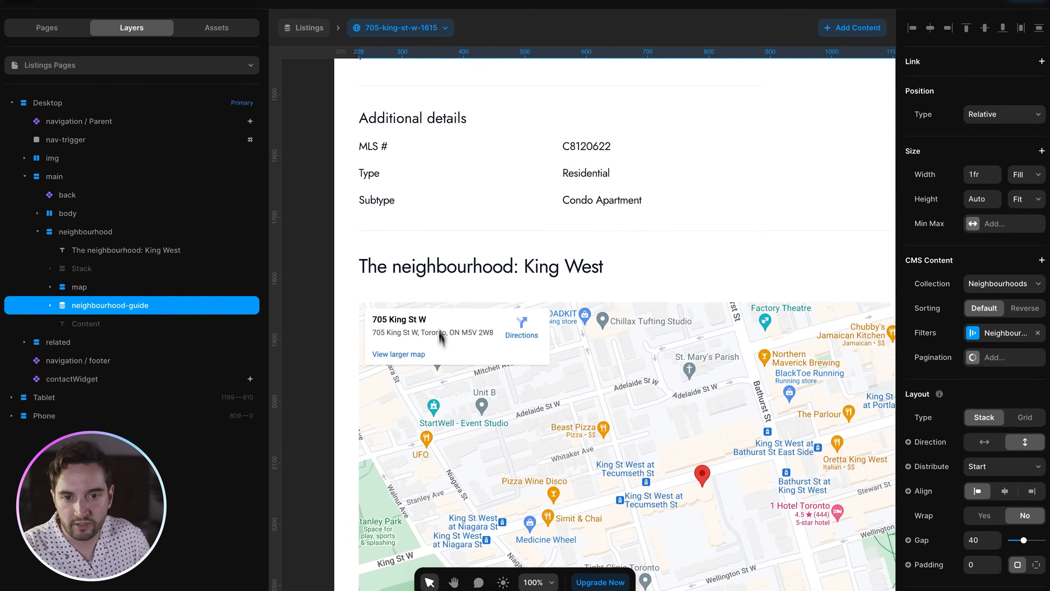
click(432, 304)
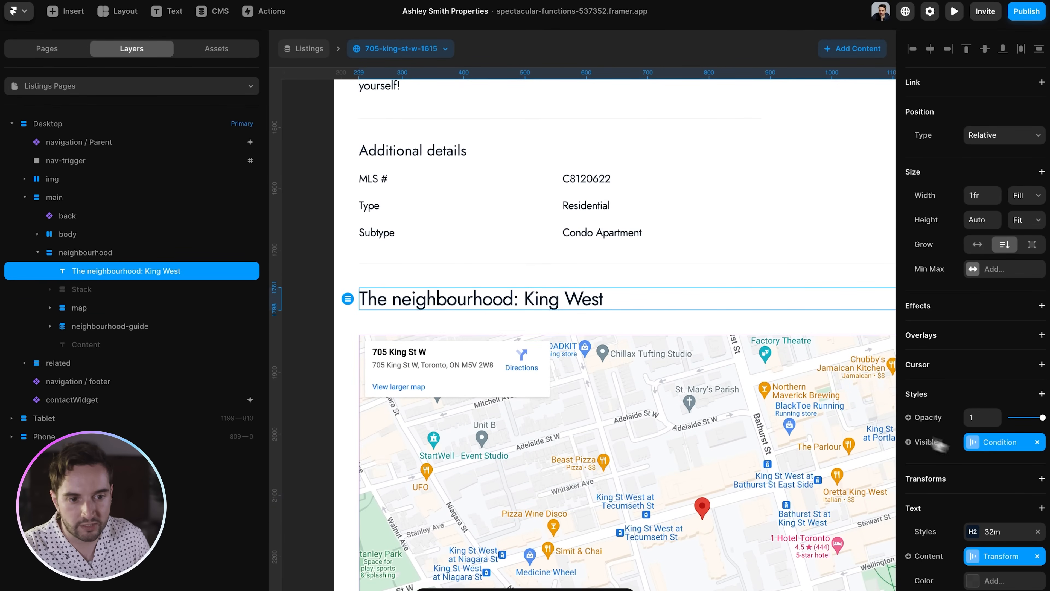
click(996, 446)
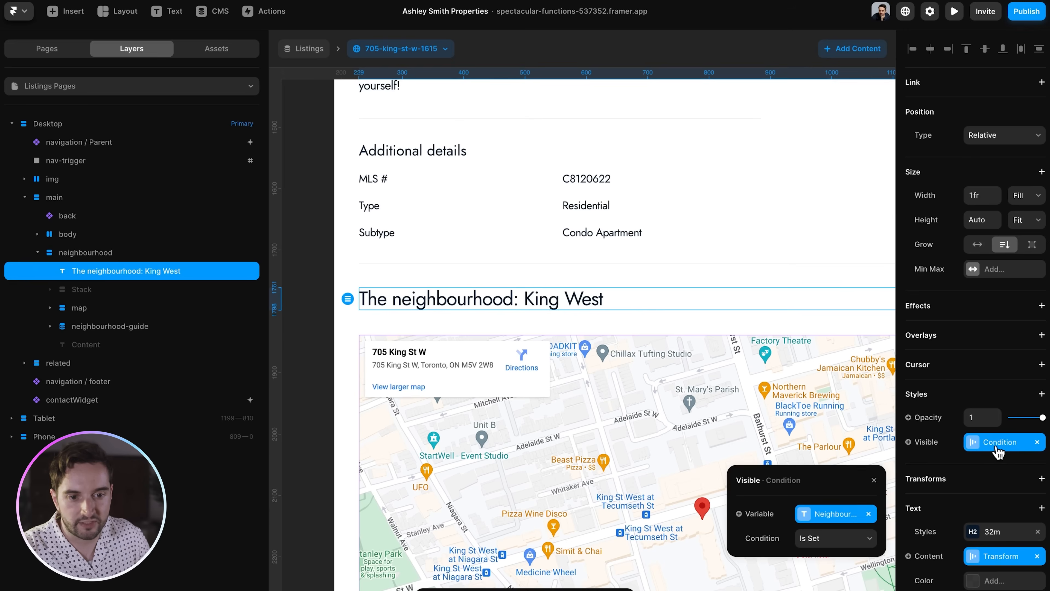
click(847, 519)
key(Escape)
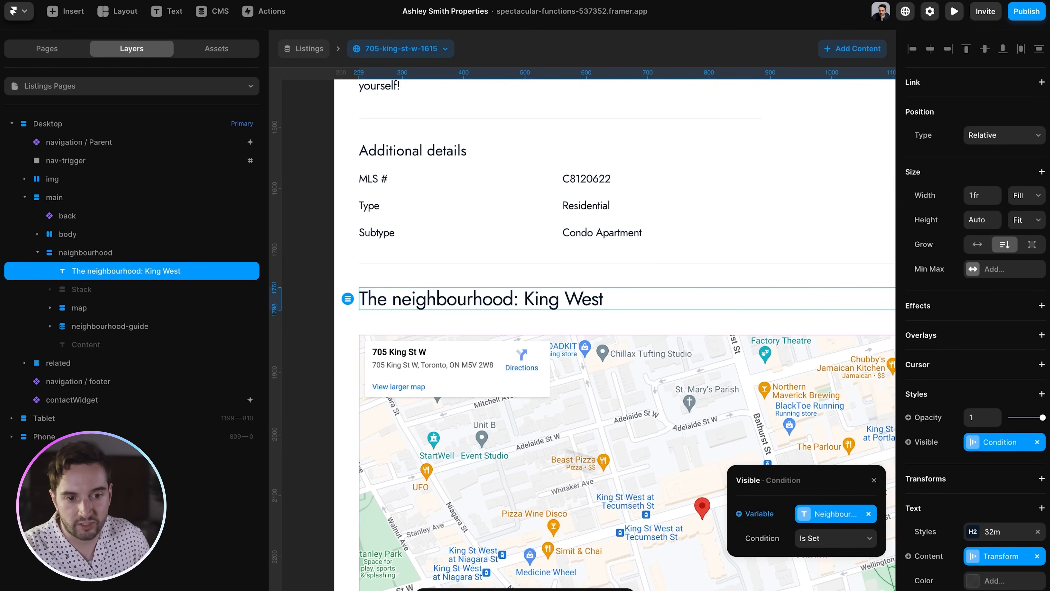
click(51, 290)
click(95, 296)
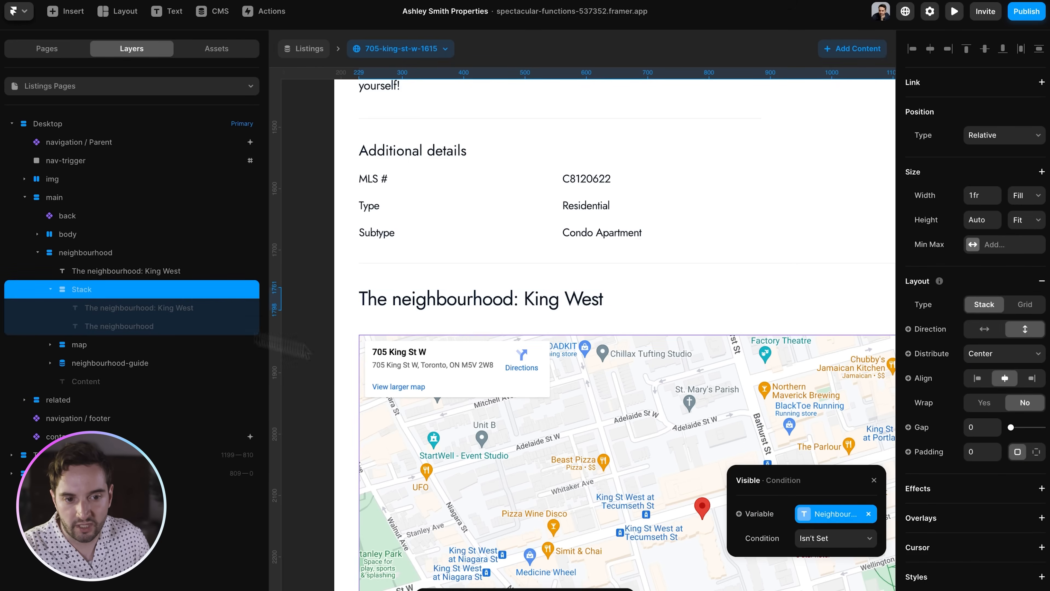
click(95, 313)
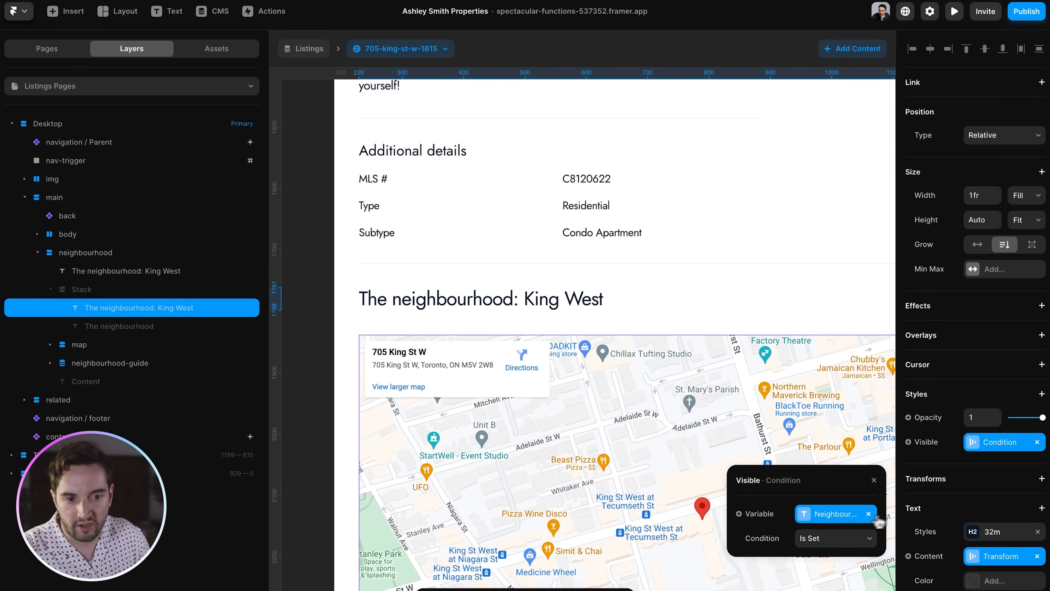
click(843, 515)
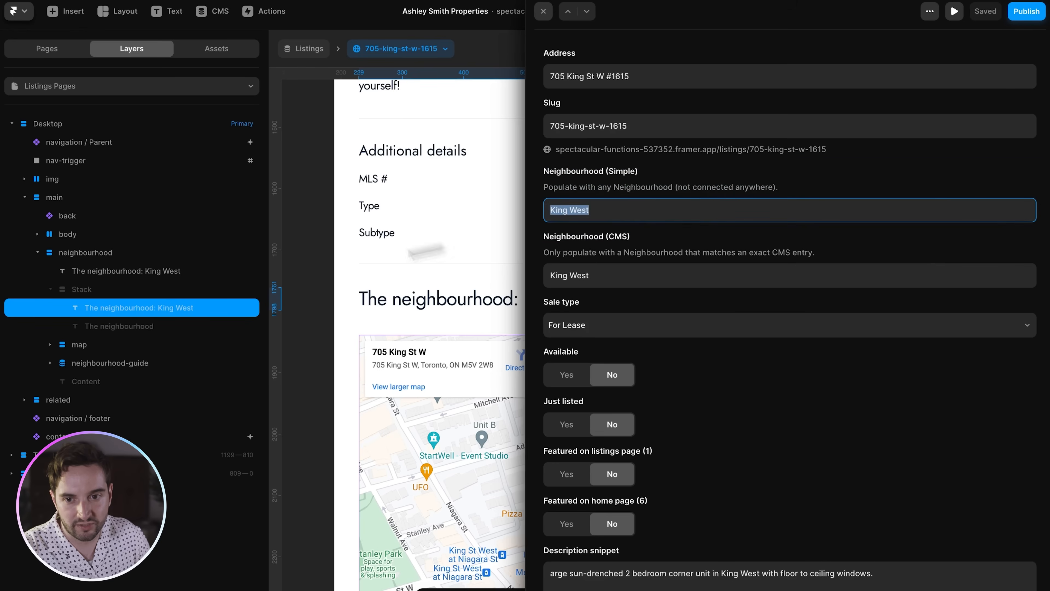
click(136, 327)
click(98, 296)
click(102, 273)
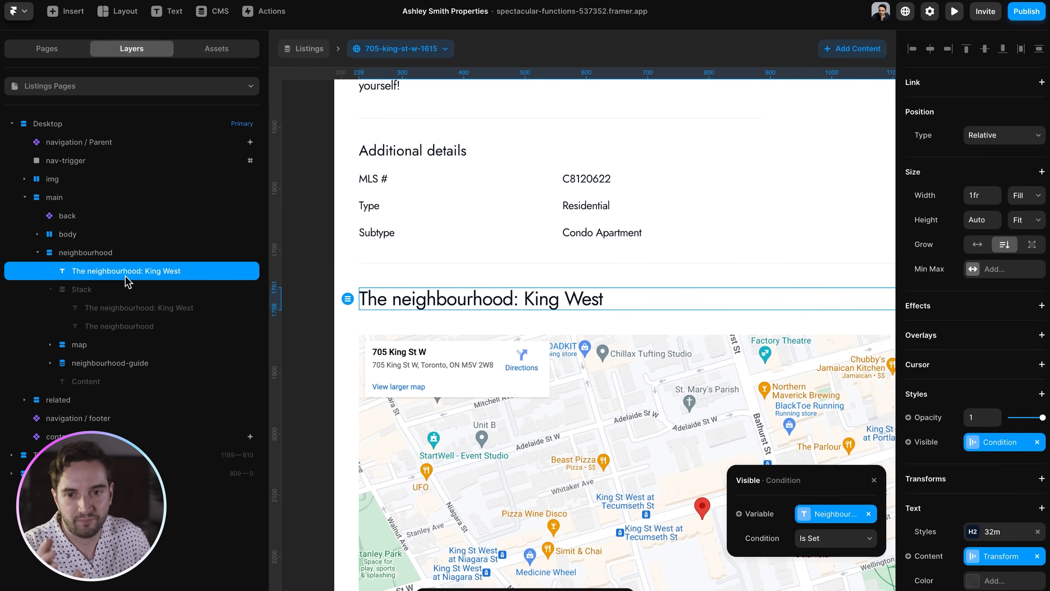
click(99, 296)
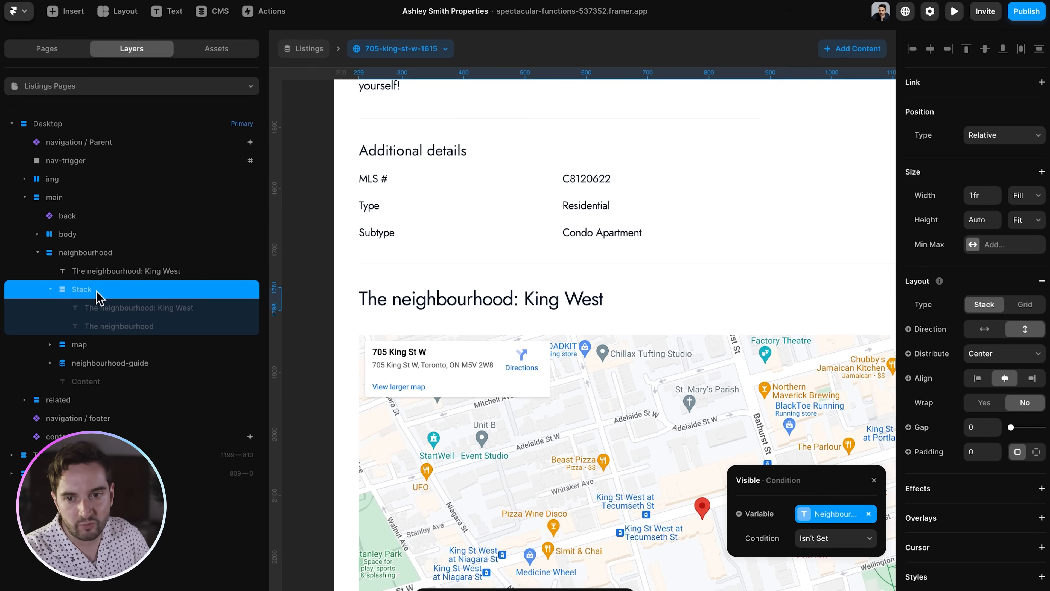
click(129, 327)
click(129, 314)
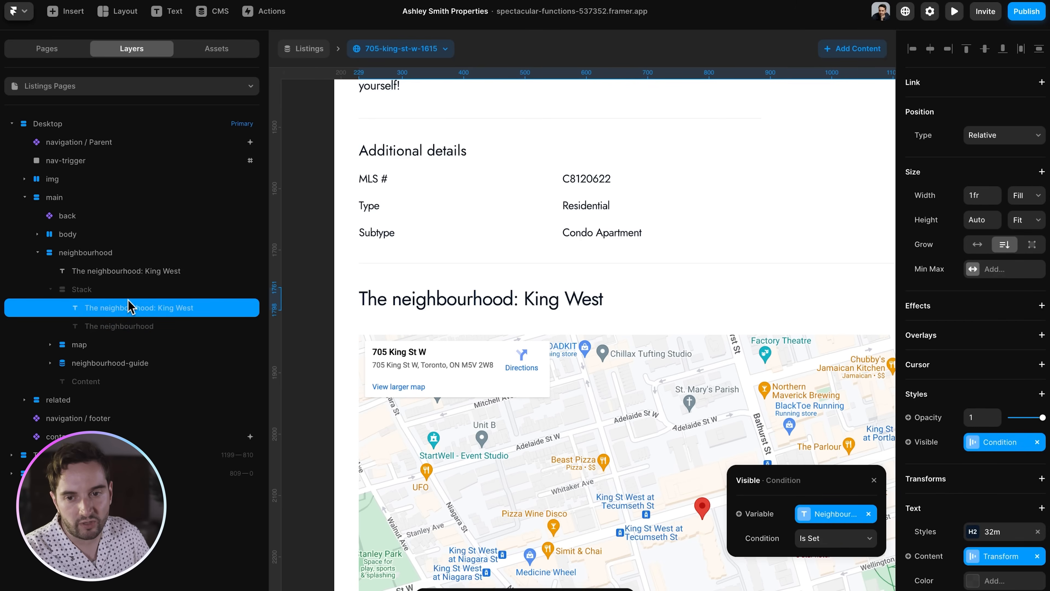
click(129, 327)
click(90, 294)
click(51, 291)
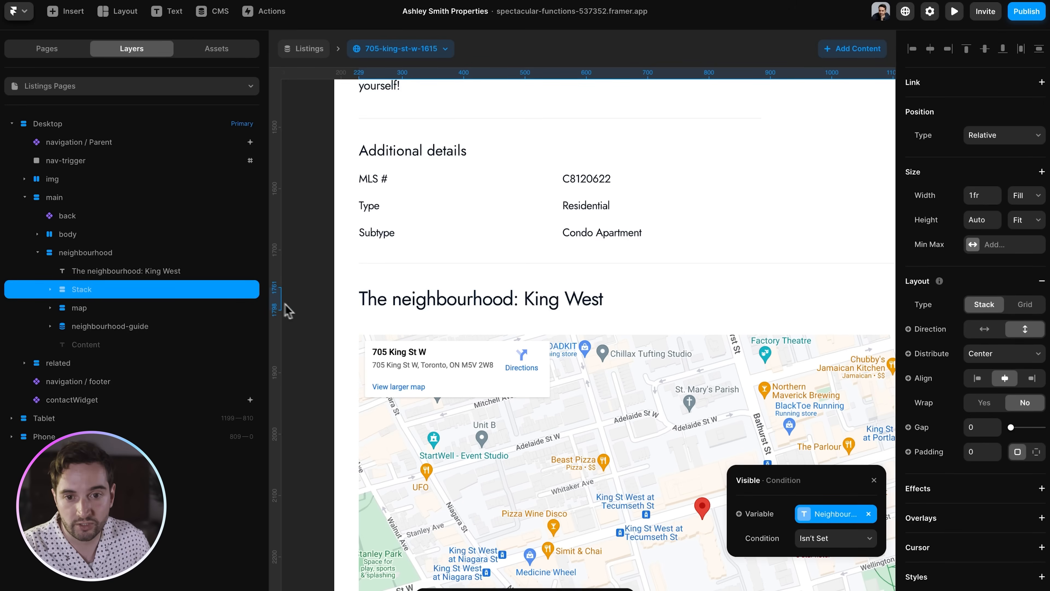
click(309, 321)
key(super+minus)
scroll(515, 370, down, 8)
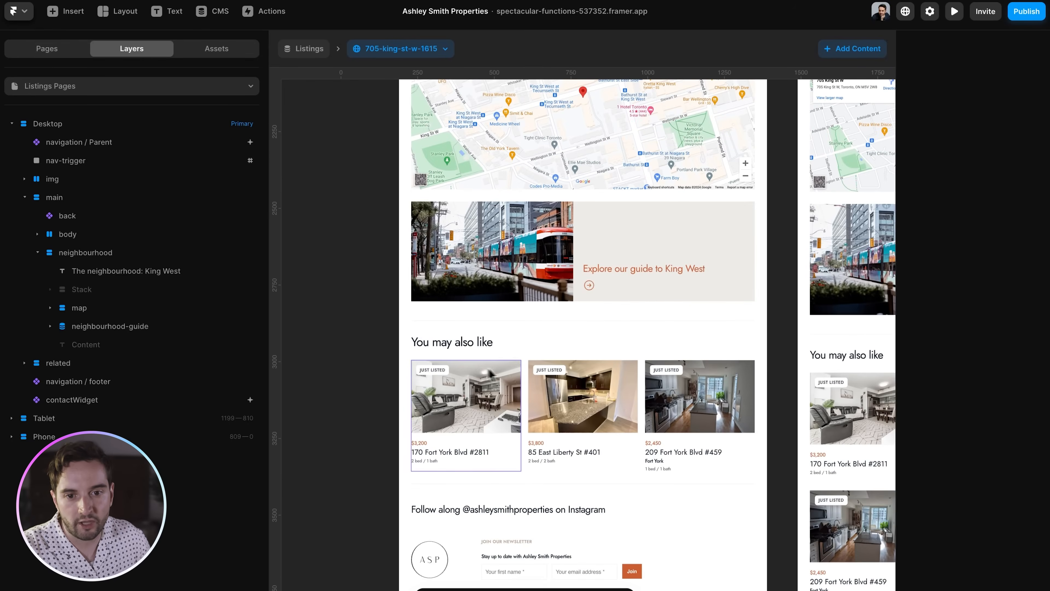
click(459, 354)
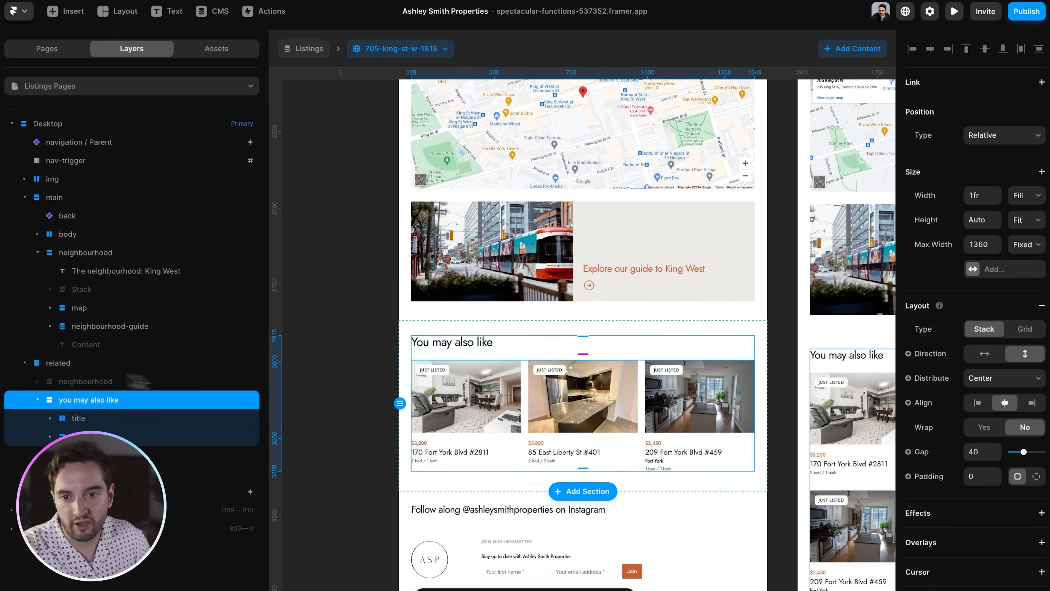
key(super+plus)
scroll(605, 360, left, 1)
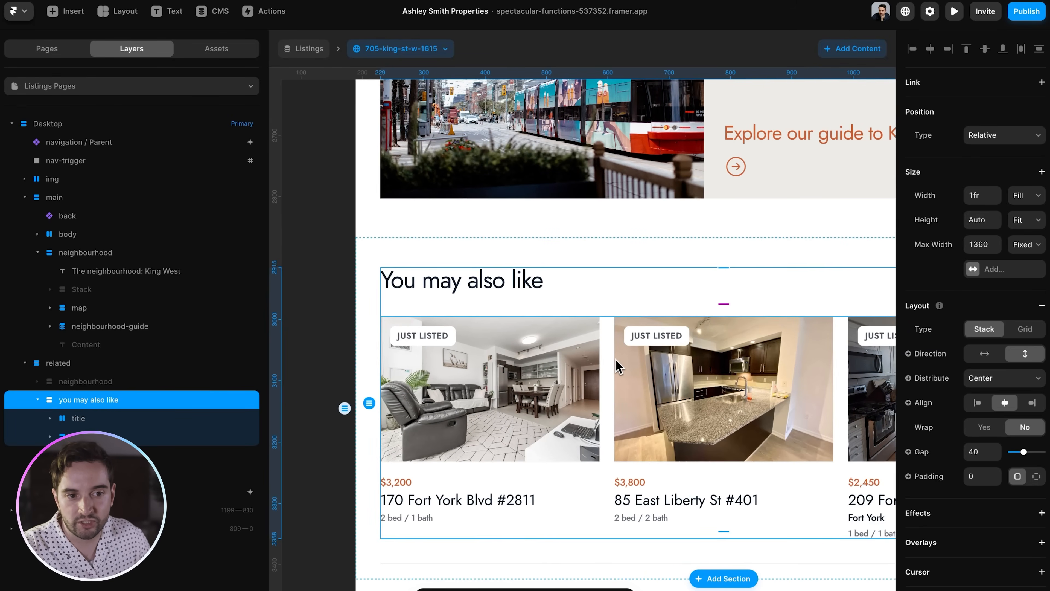
- Select the Listings collection inside the 'You may also like' section
click(50, 436)
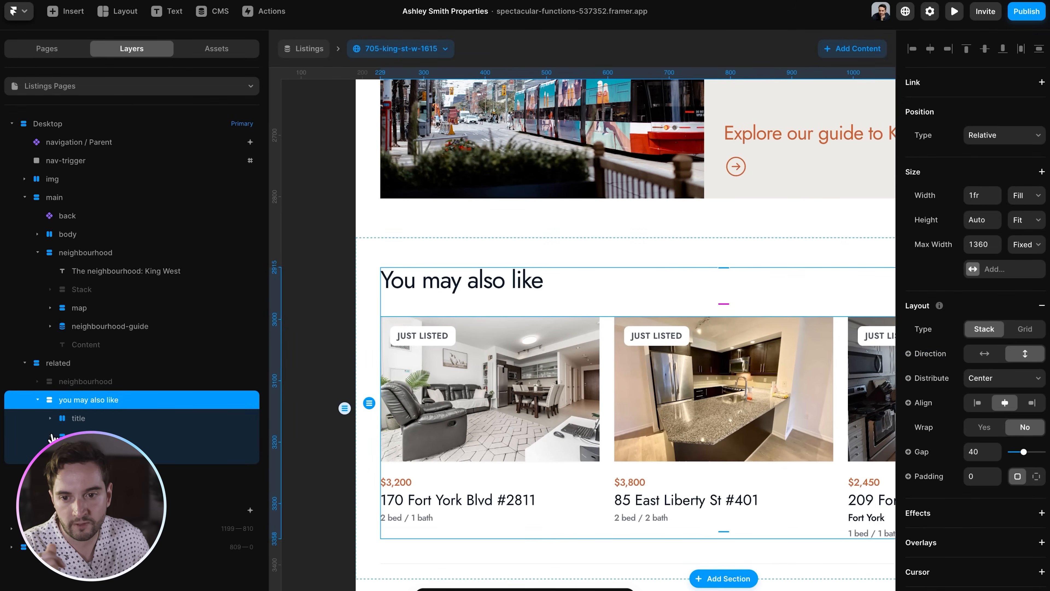
click(78, 454)
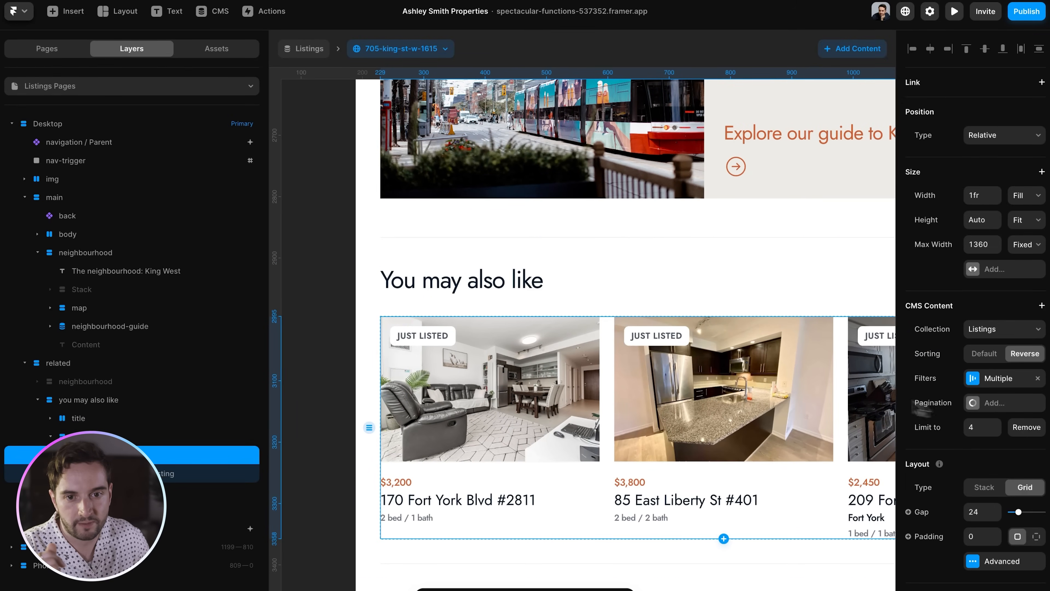
scroll(621, 382, down, 3)
scroll(621, 383, right, 1)
scroll(620, 386, right, 1)
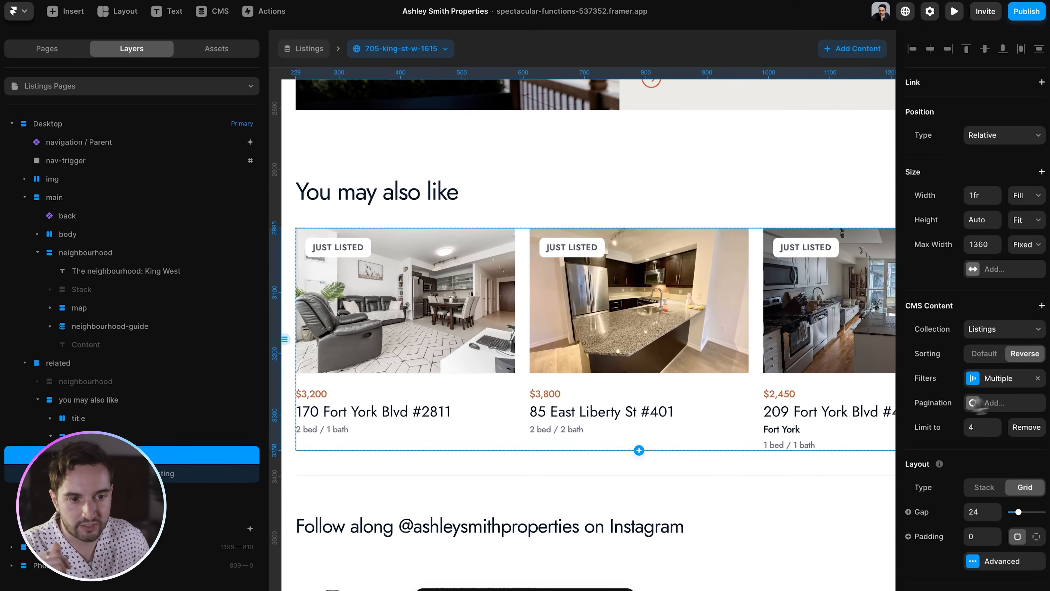
- Review its Available, Address and Sale Type filters, ending on the Sale Type match
click(1013, 383)
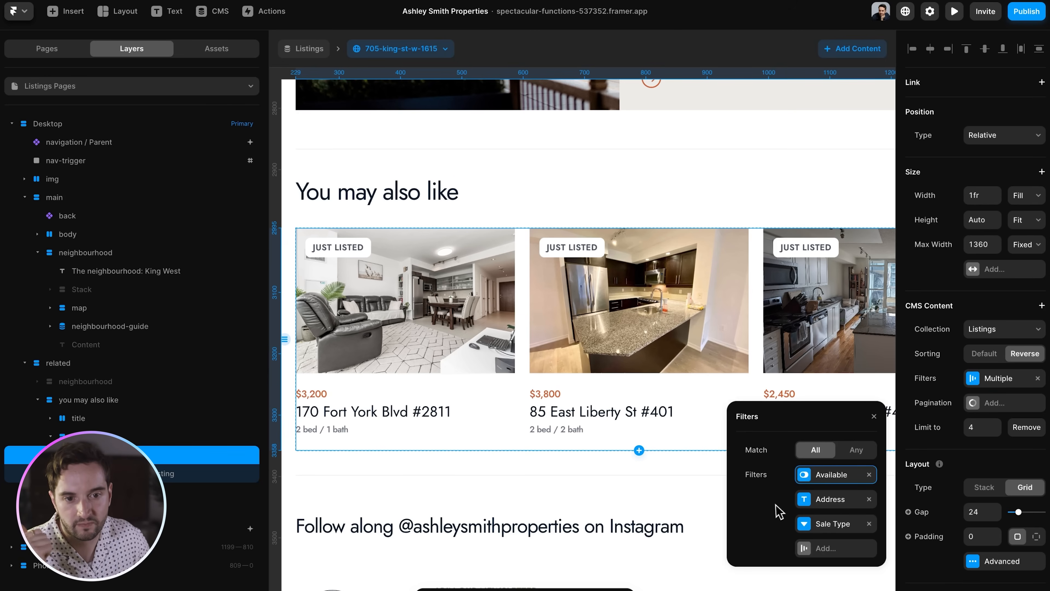
click(828, 501)
click(756, 419)
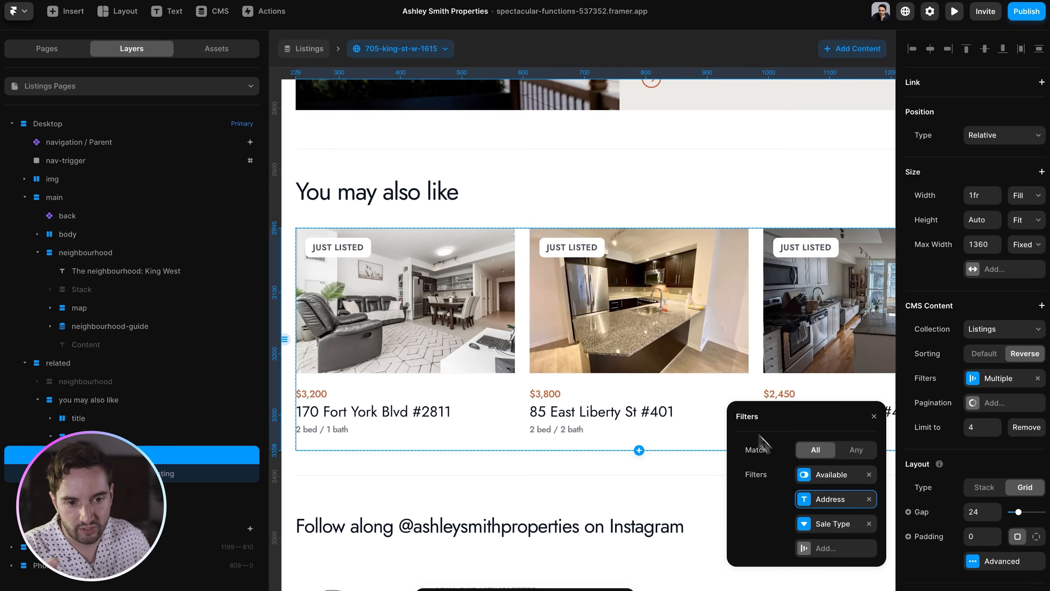
click(833, 525)
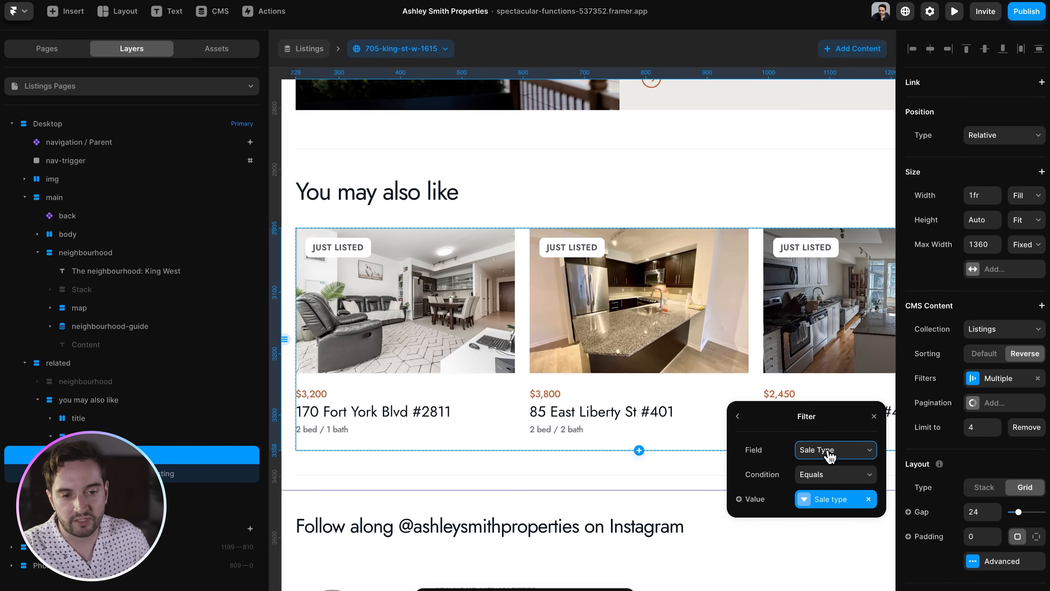
click(214, 12)
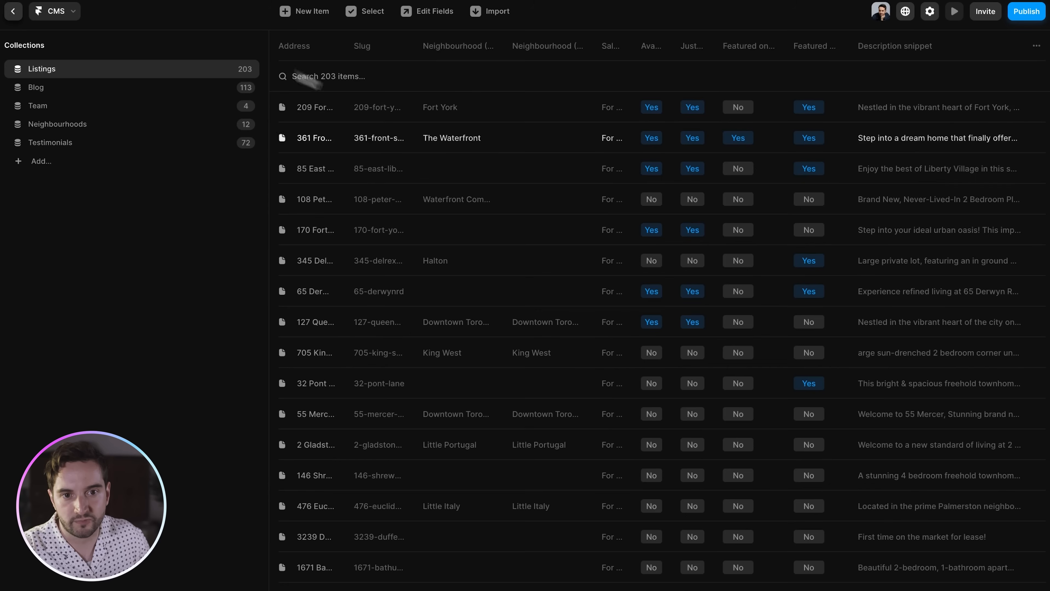
click(465, 113)
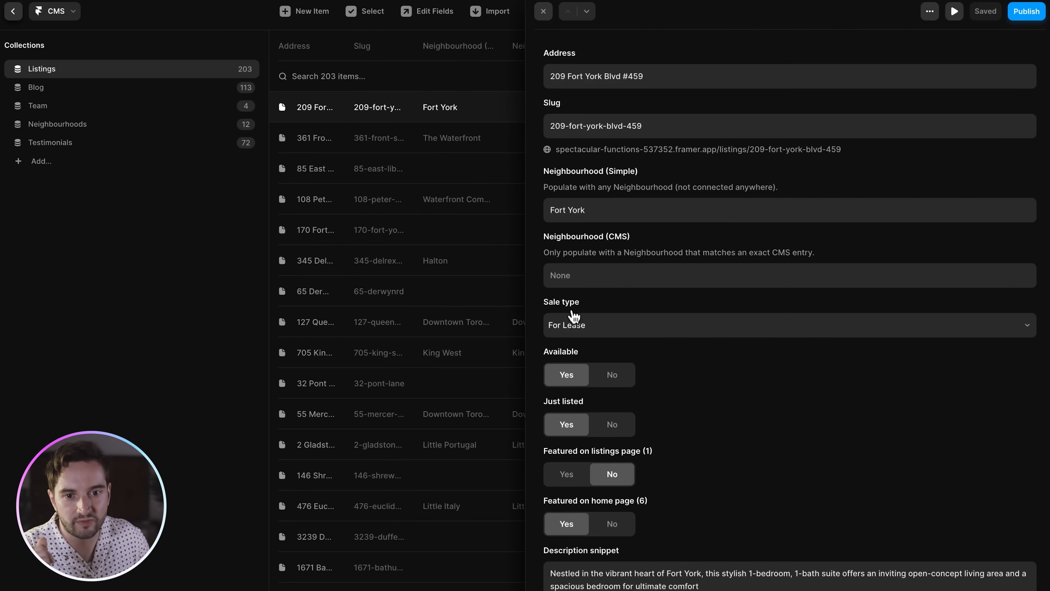
click(577, 324)
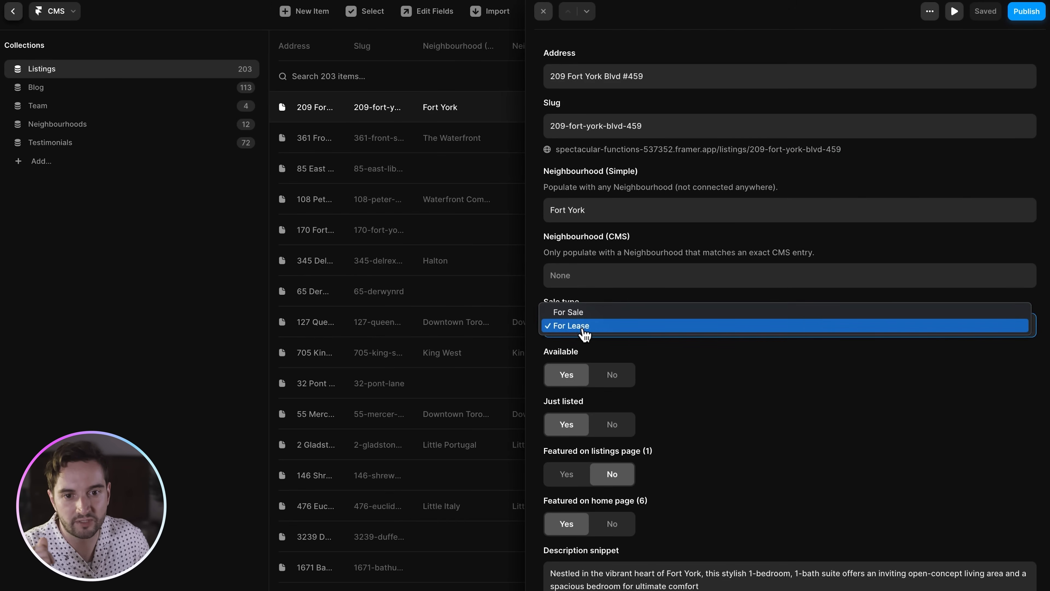
click(610, 325)
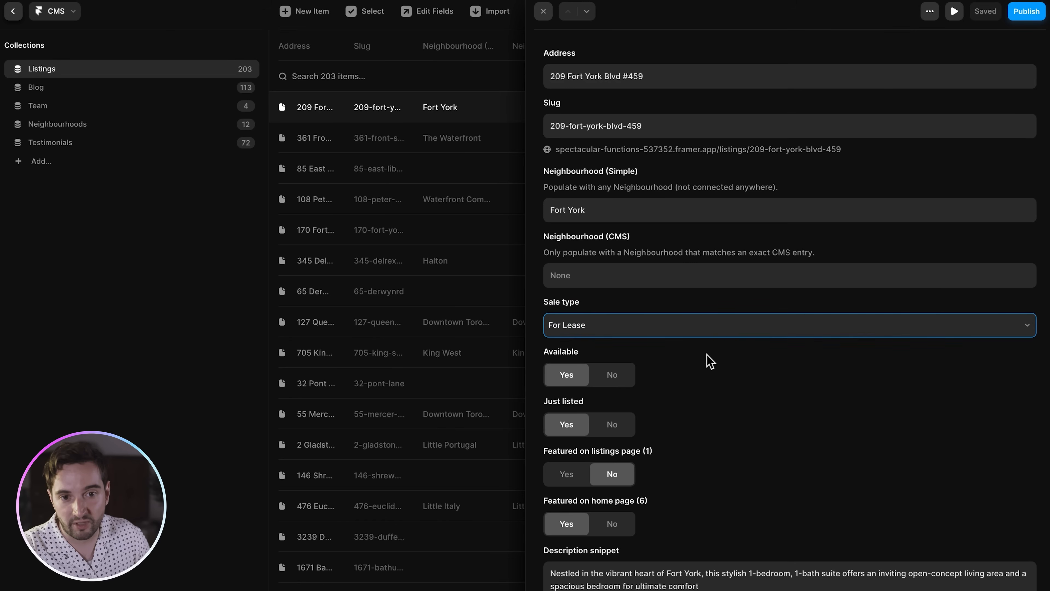
key(Escape)
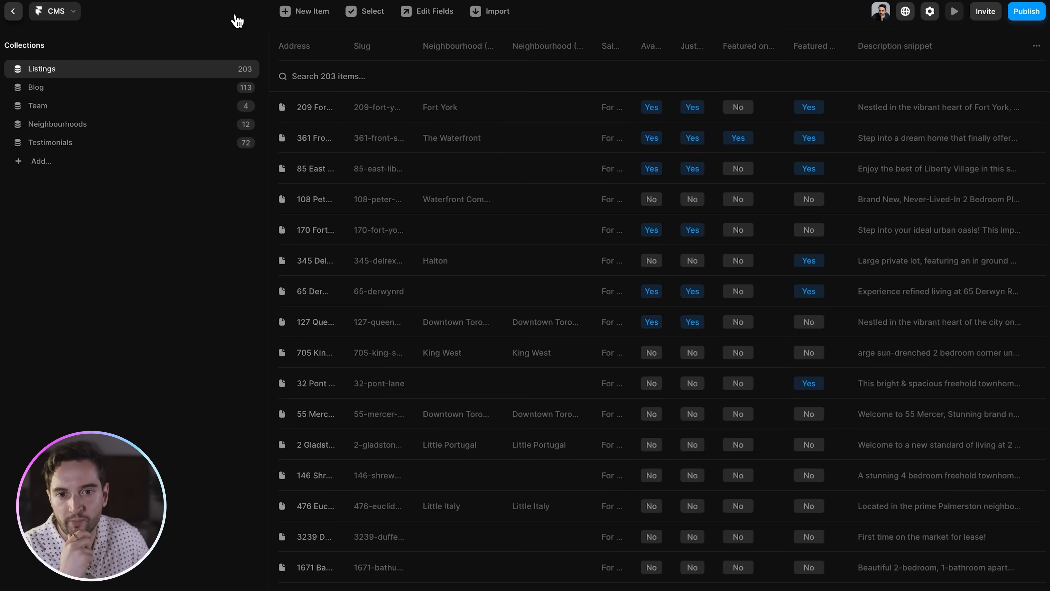
click(436, 106)
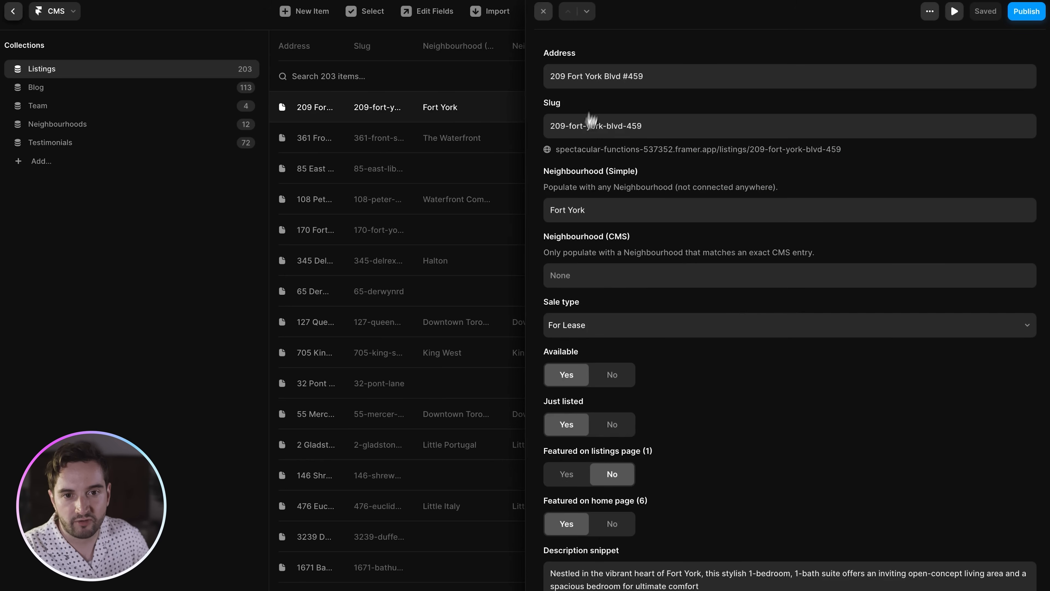
scroll(585, 212, down, 3)
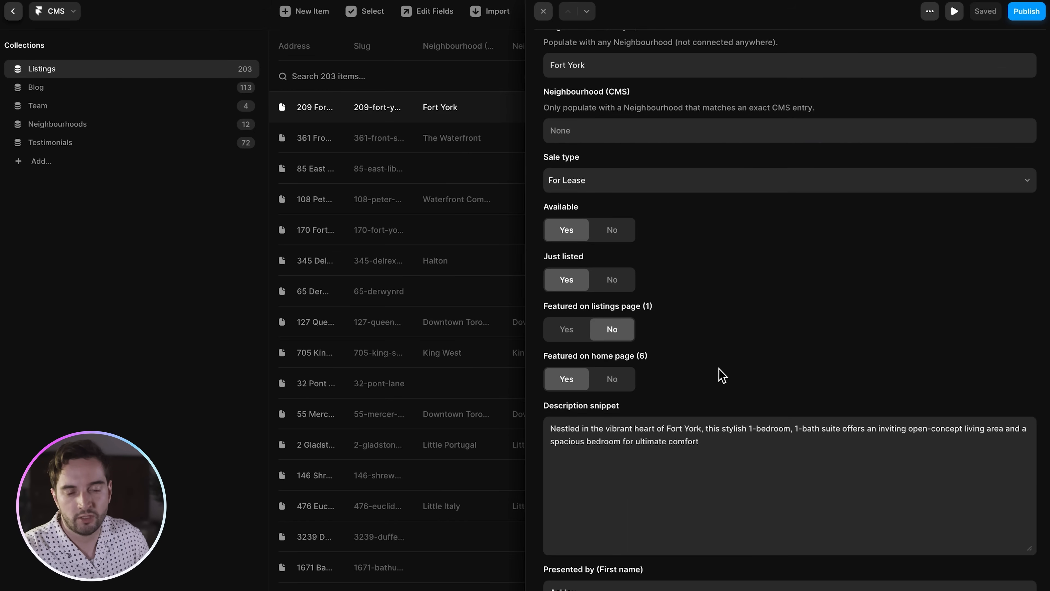
key(Escape)
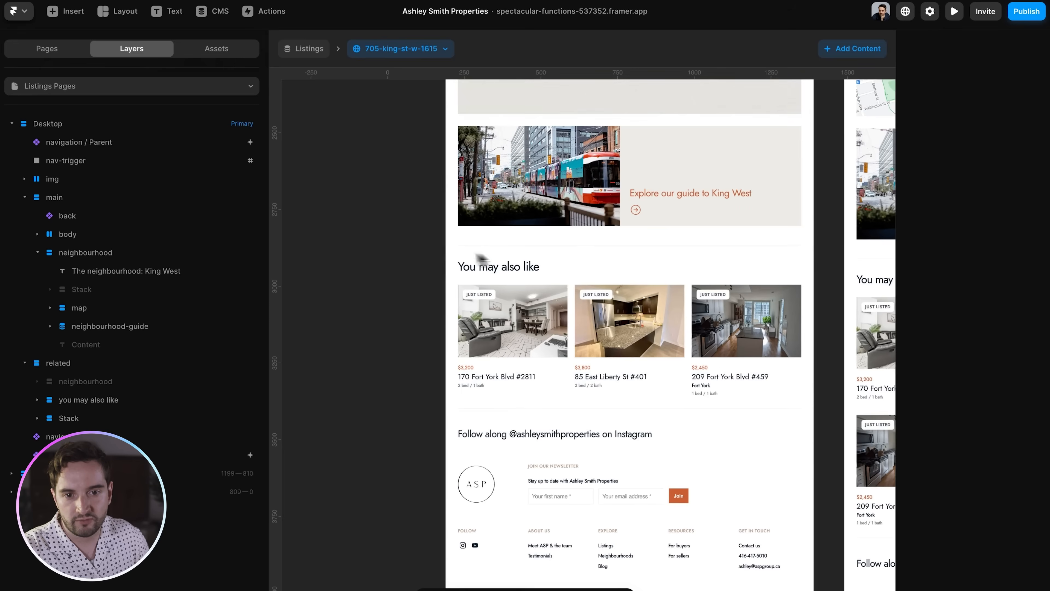
scroll(455, 257, up, 5)
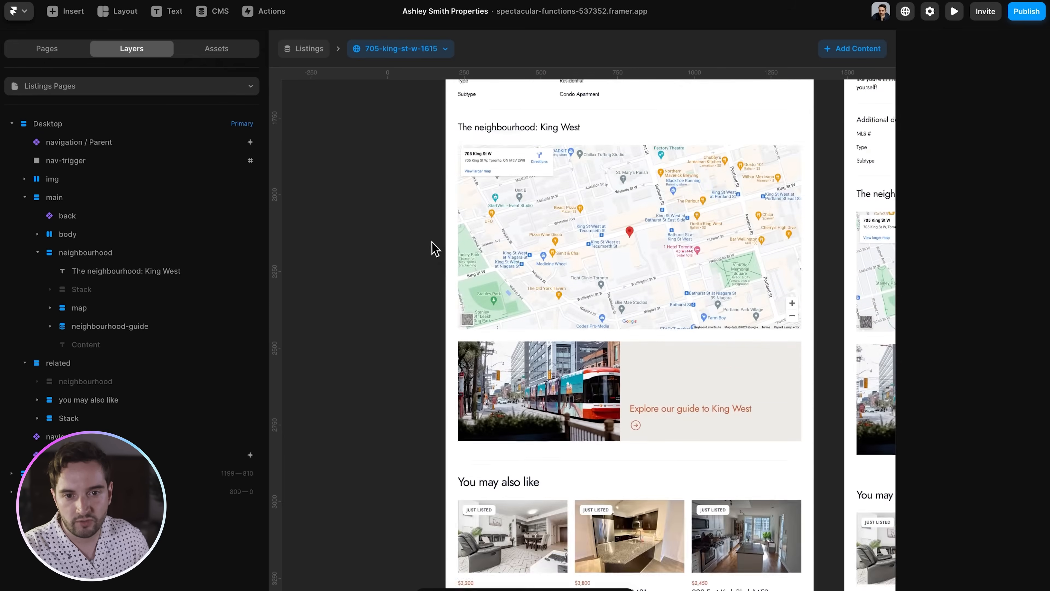
scroll(434, 249, up, 5)
click(73, 84)
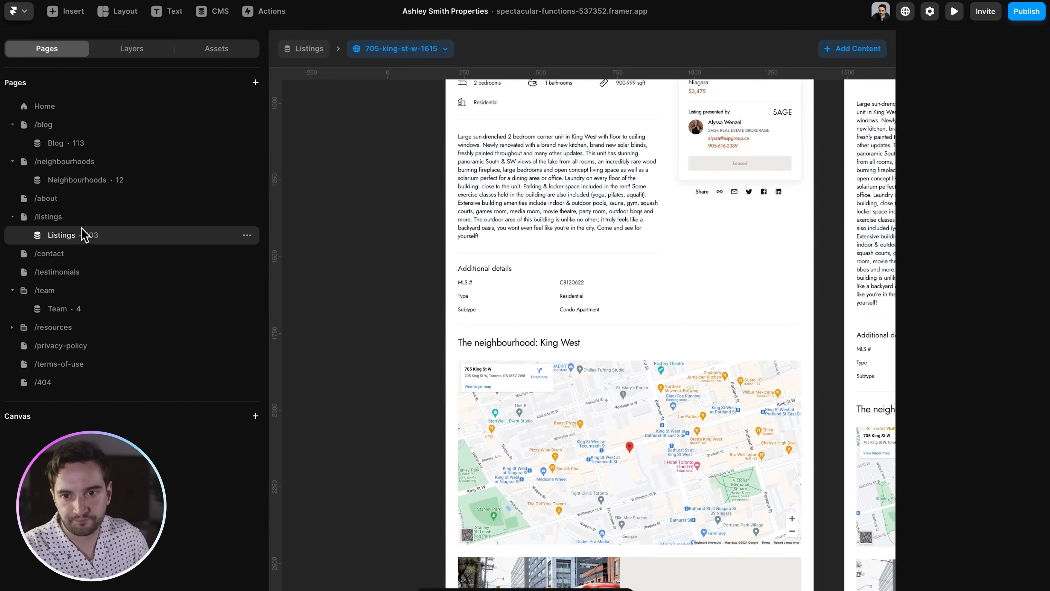
click(78, 219)
click(140, 53)
double_click(493, 251)
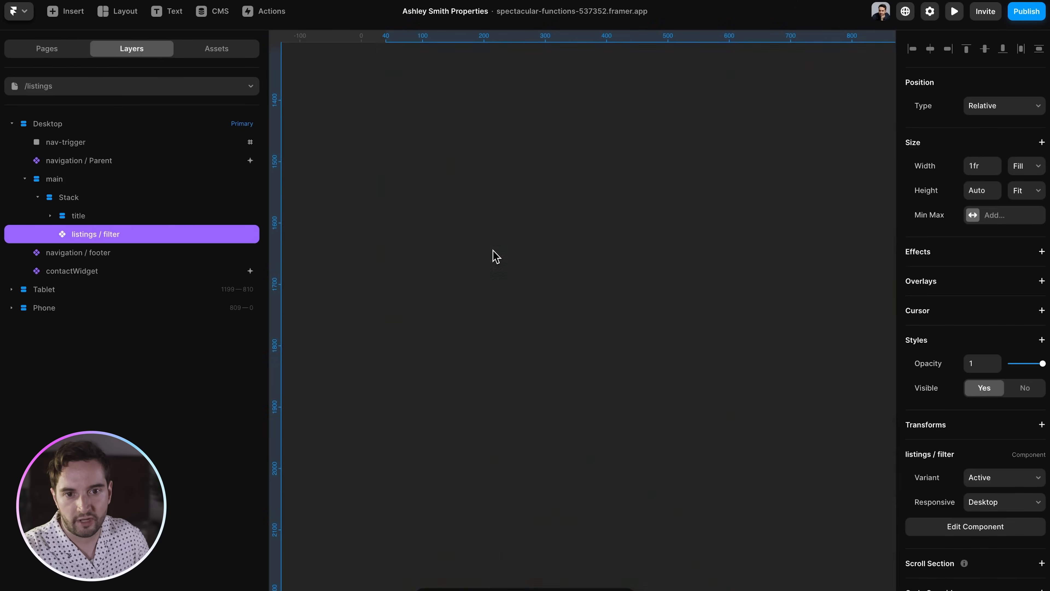
double_click(513, 232)
click(61, 123)
click(989, 385)
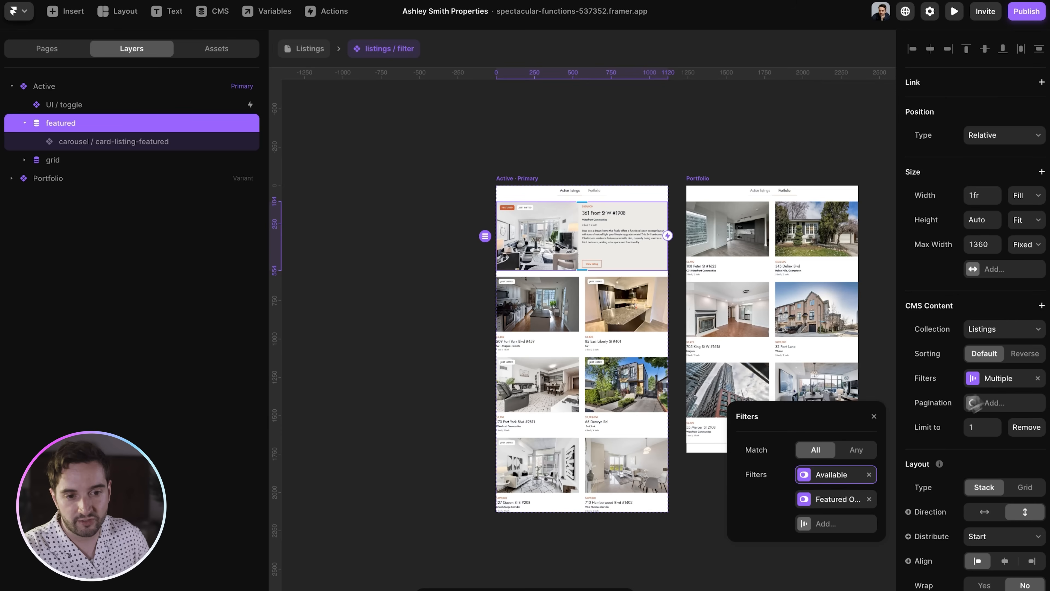
click(838, 499)
click(414, 139)
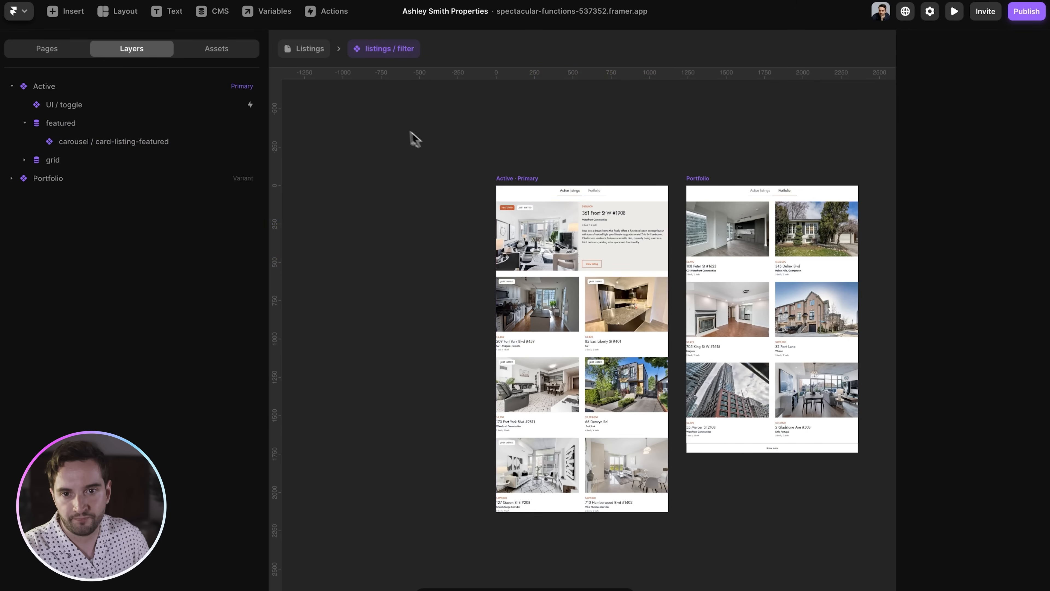
click(83, 51)
click(77, 104)
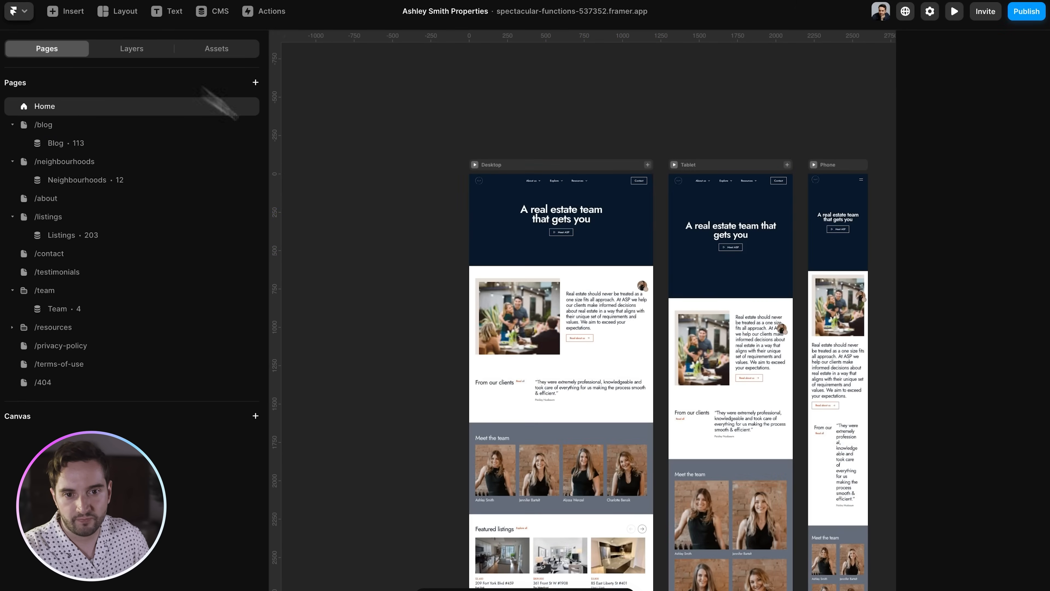
scroll(492, 267, down, 10)
click(442, 273)
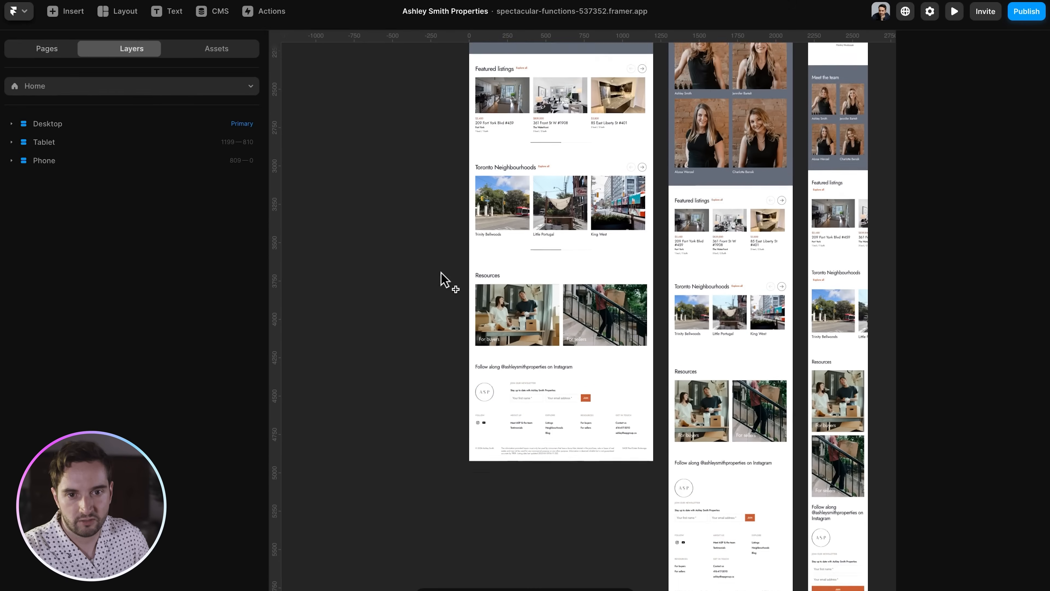
scroll(442, 276, up, 5)
scroll(445, 281, up, 5)
scroll(577, 269, up, 5)
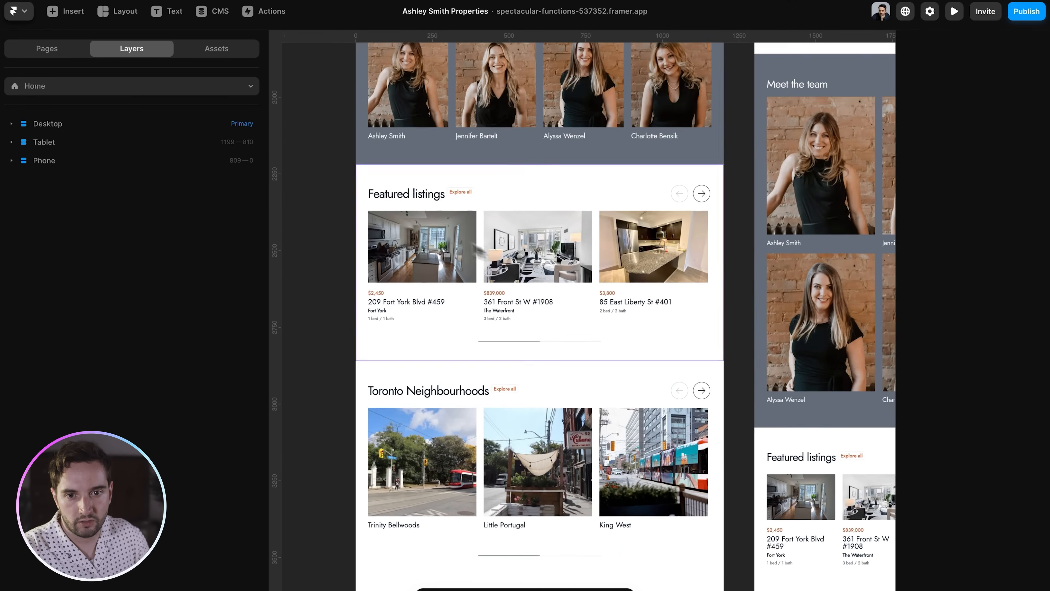
click(426, 213)
double_click(531, 248)
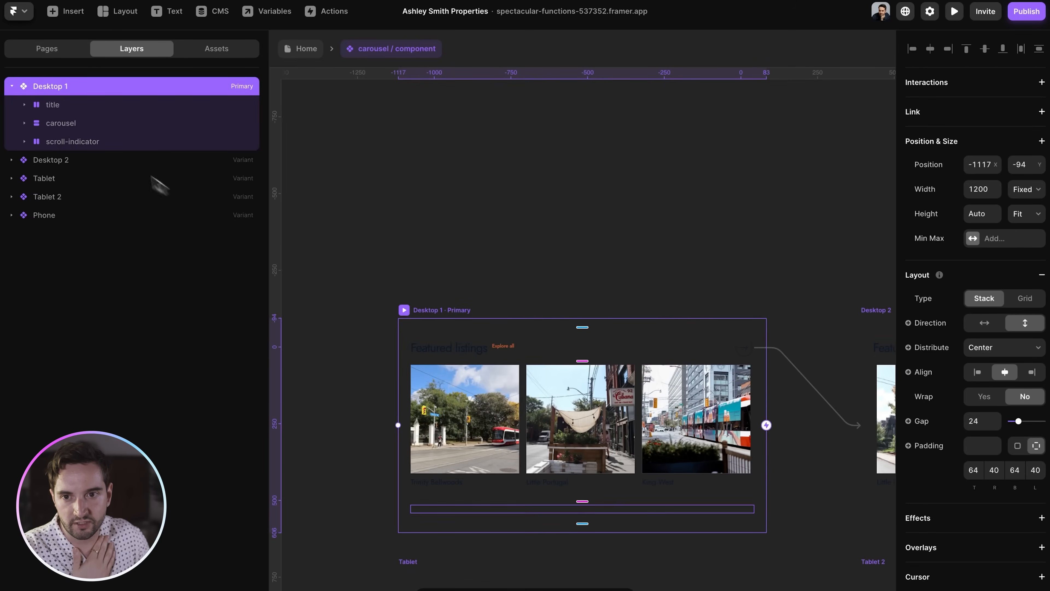
super+click(494, 459)
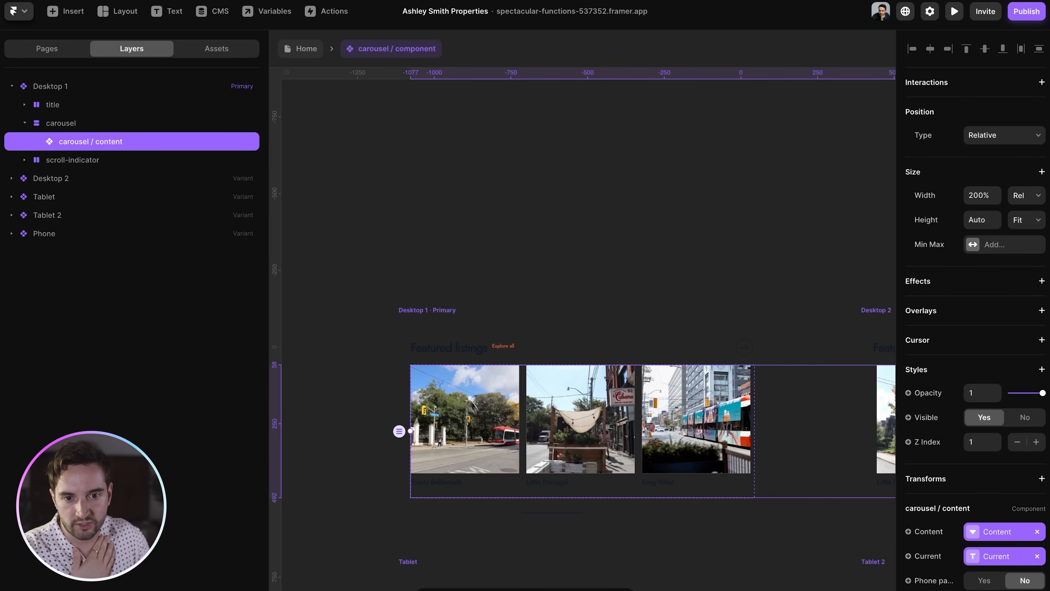
double_click(473, 408)
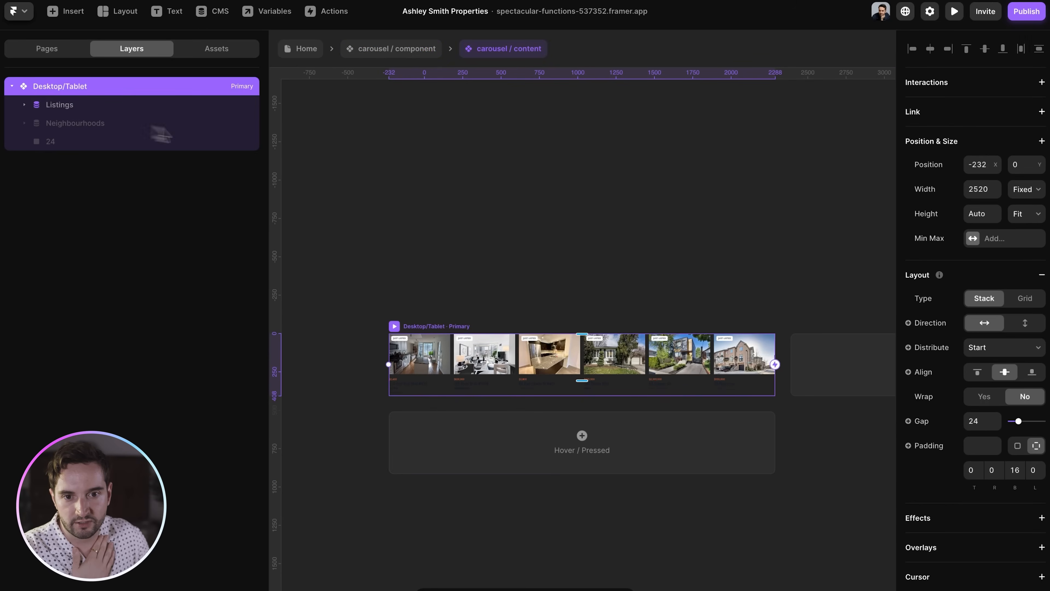
click(81, 105)
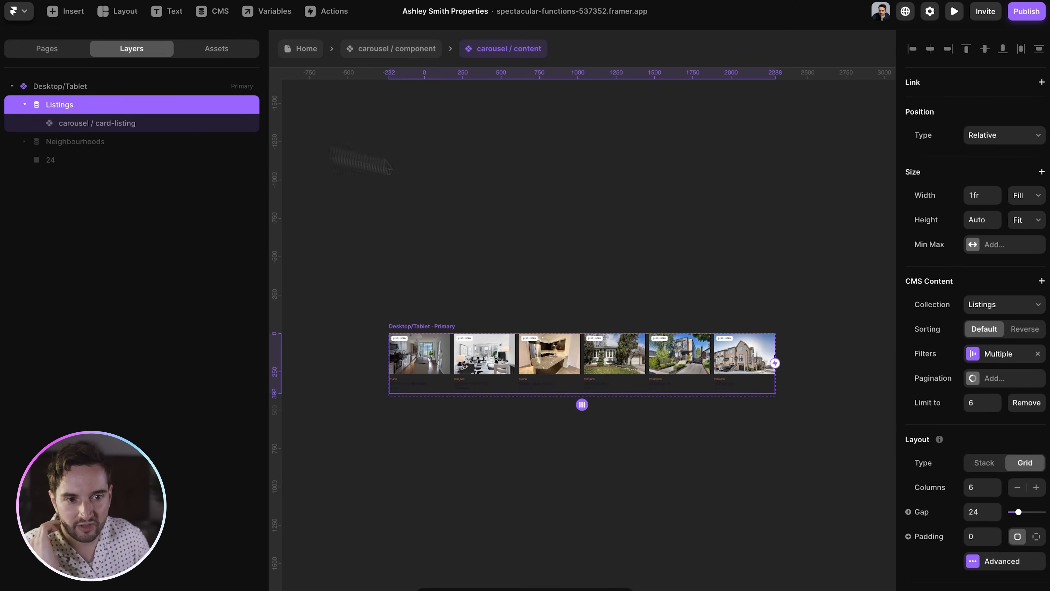
click(984, 355)
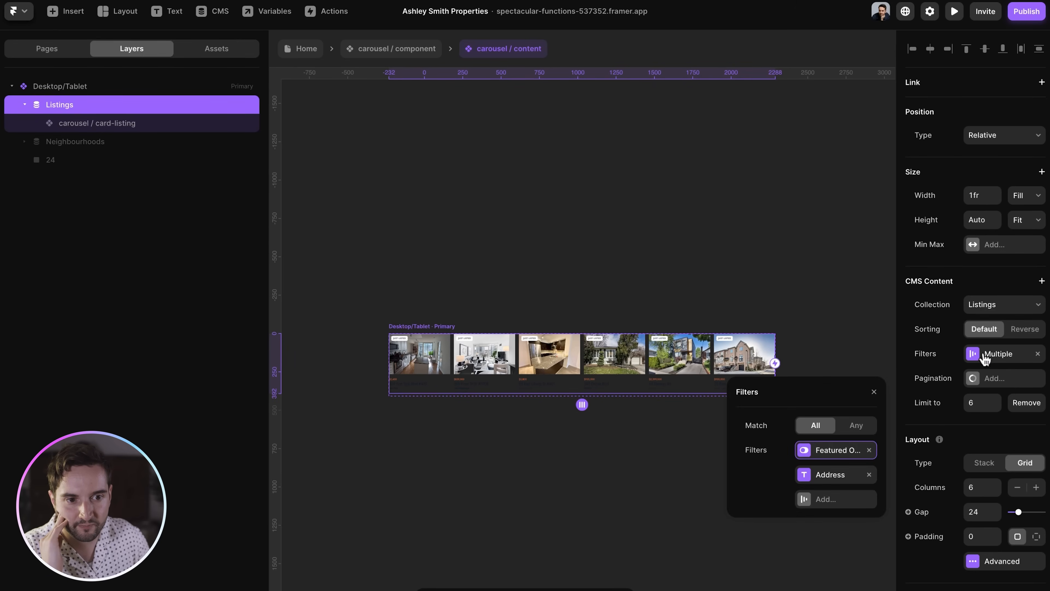
click(827, 470)
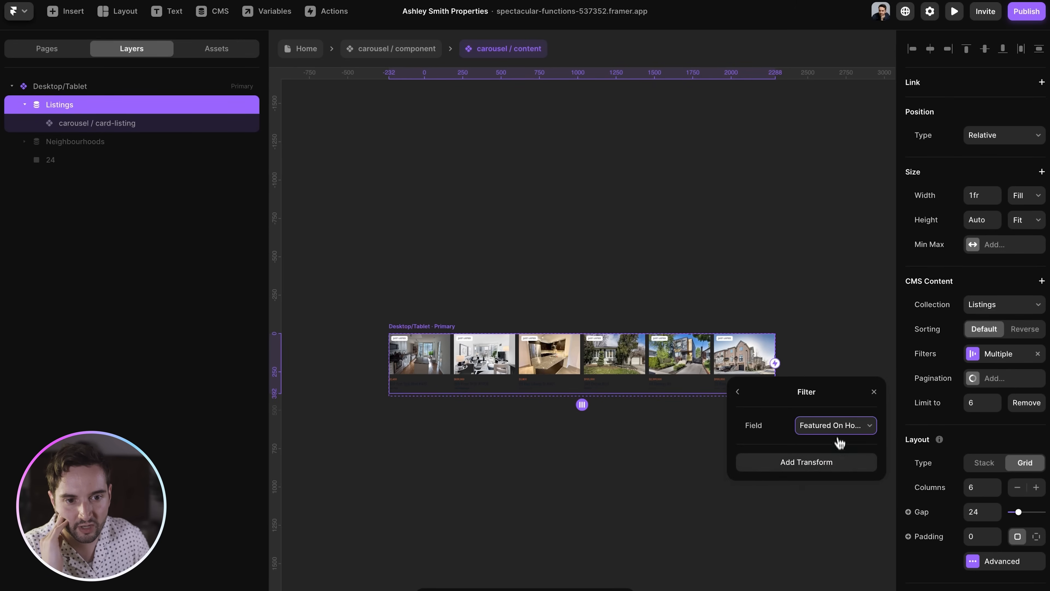
click(837, 426)
click(838, 435)
click(738, 393)
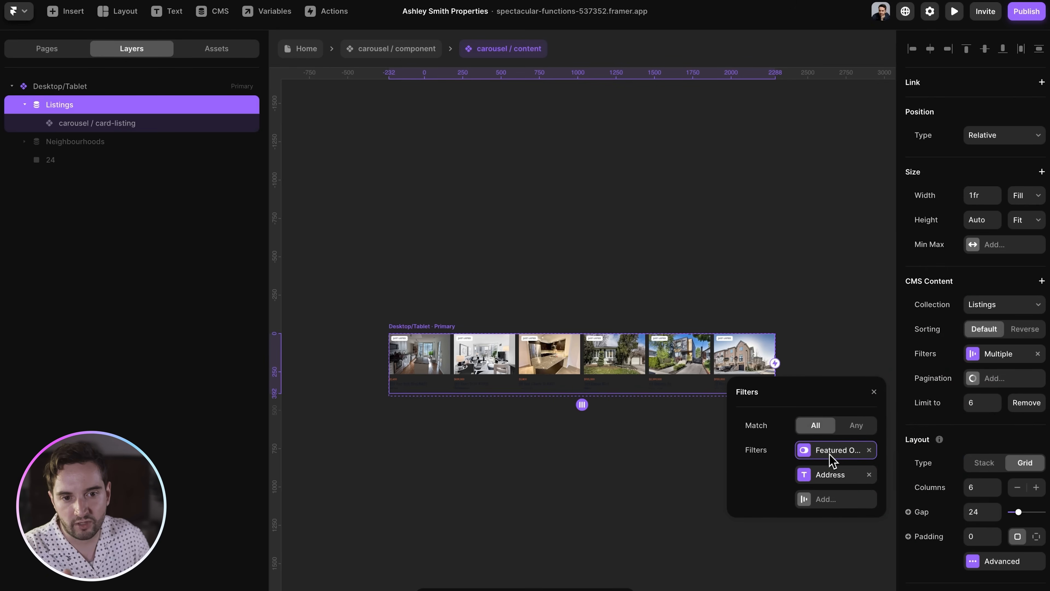
click(832, 476)
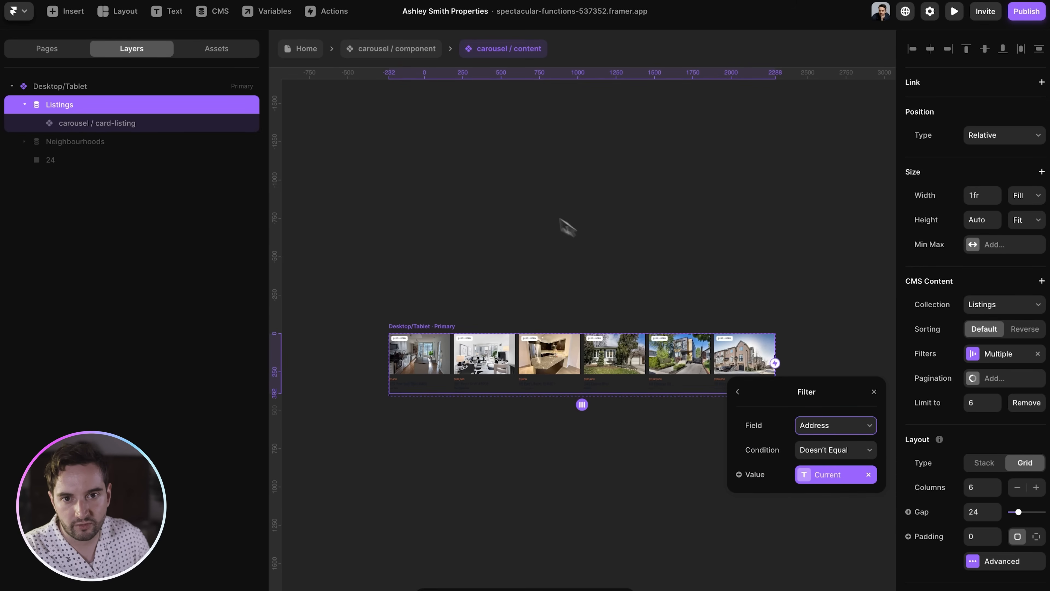
click(568, 227)
click(381, 52)
click(301, 49)
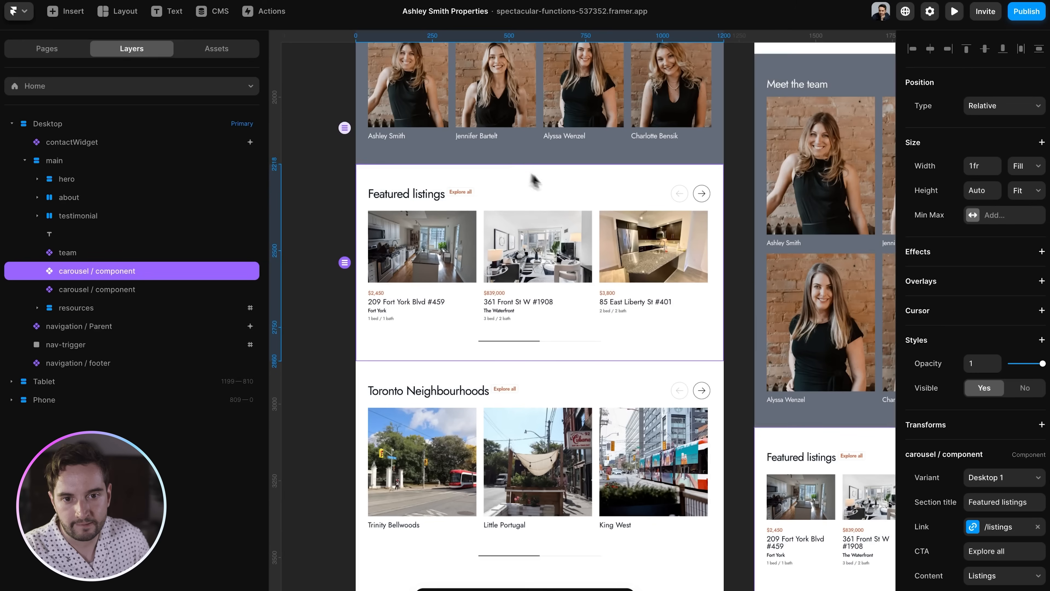
click(219, 11)
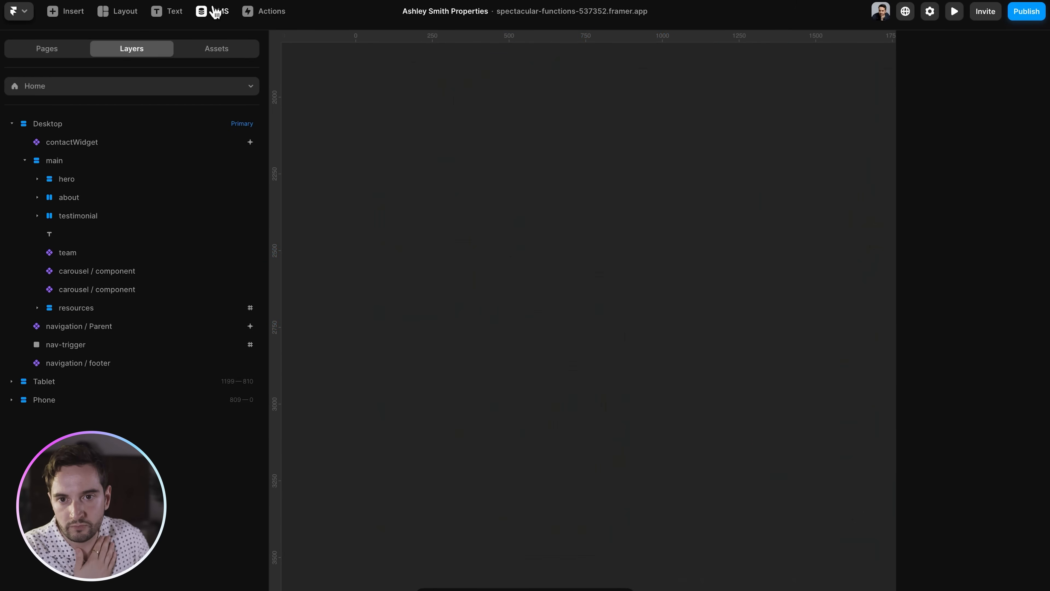
click(517, 107)
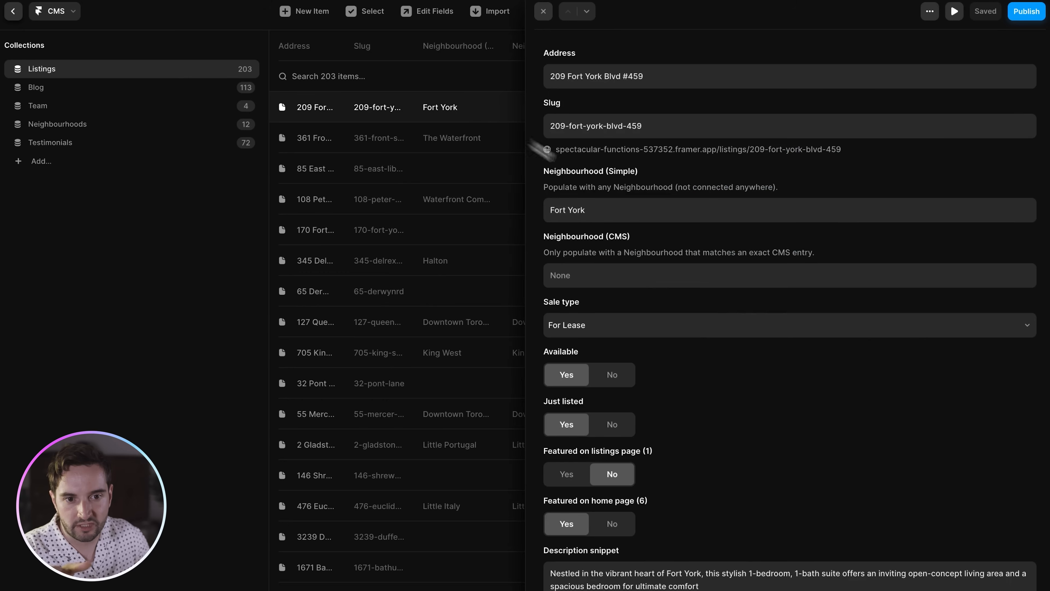
scroll(806, 298, down, 7)
scroll(806, 279, down, 1)
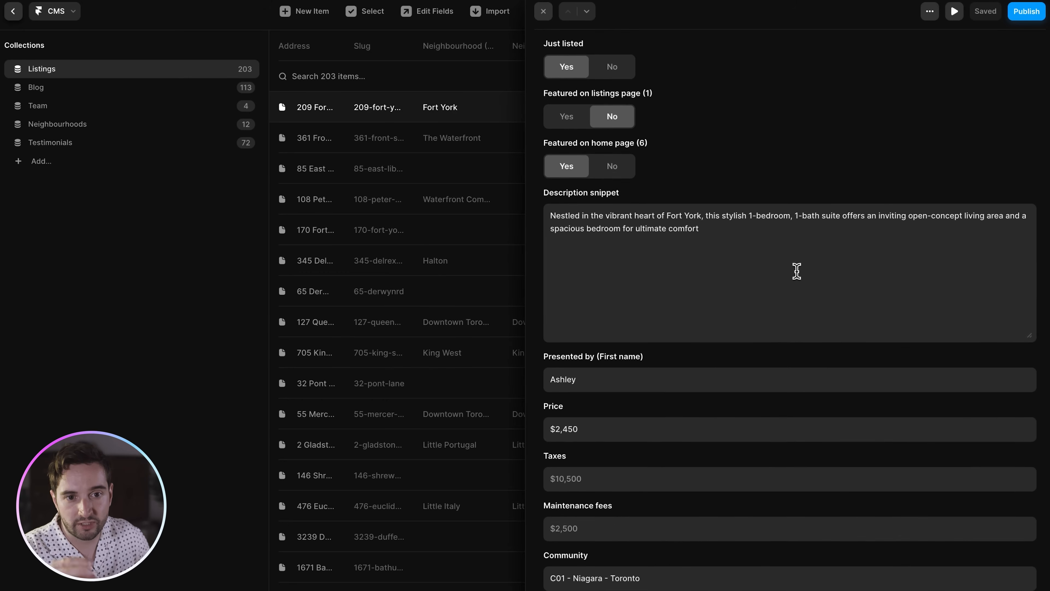
triple_click(791, 261)
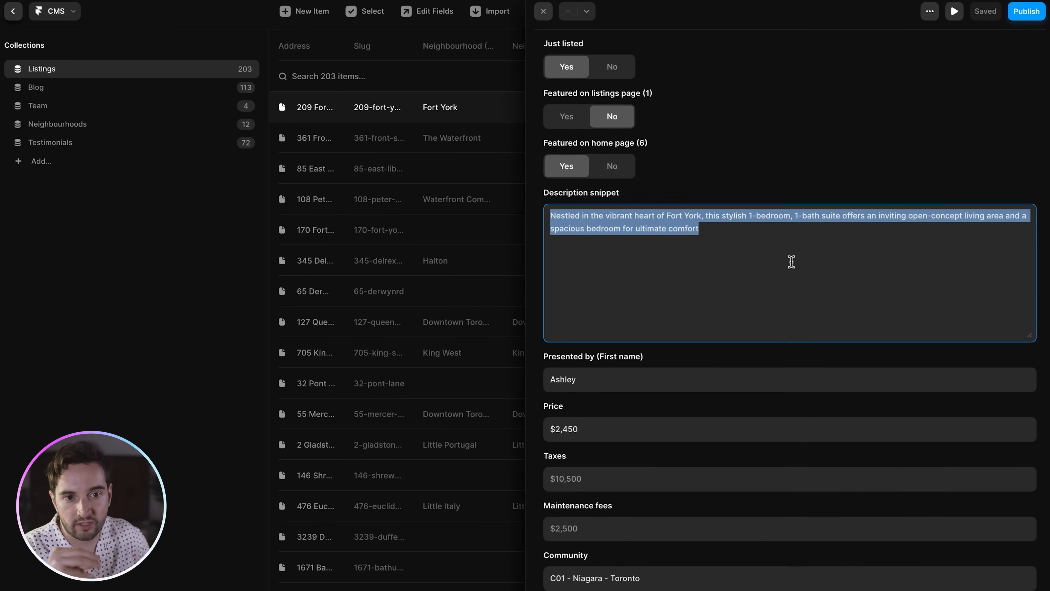
click(777, 196)
- Reset the Bathrooms count to 1 and check the virtual tour link settings
scroll(757, 267, down, 4)
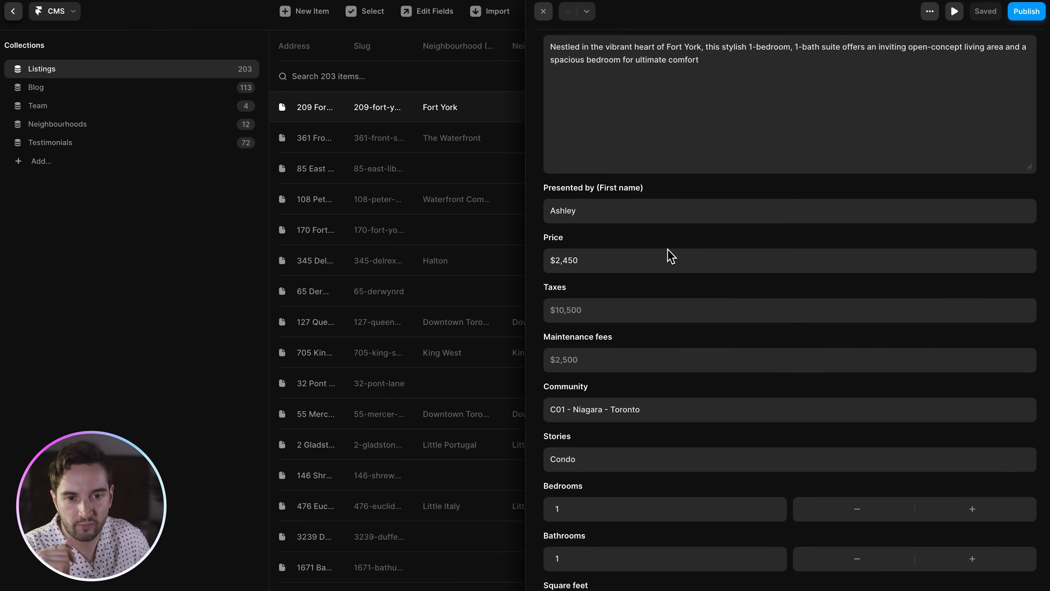
scroll(669, 254, down, 2)
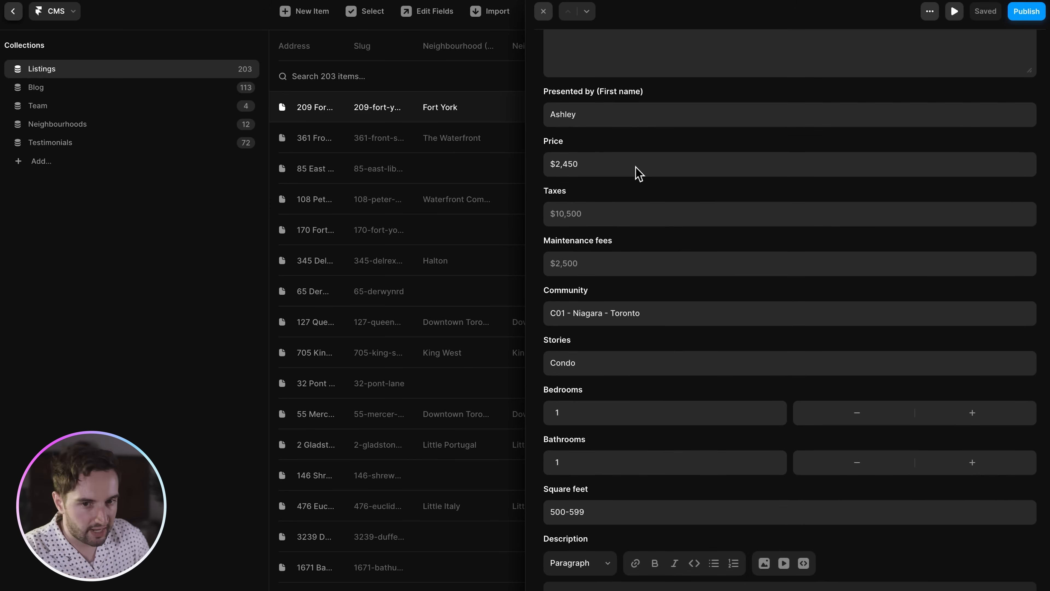
scroll(646, 232, down, 2)
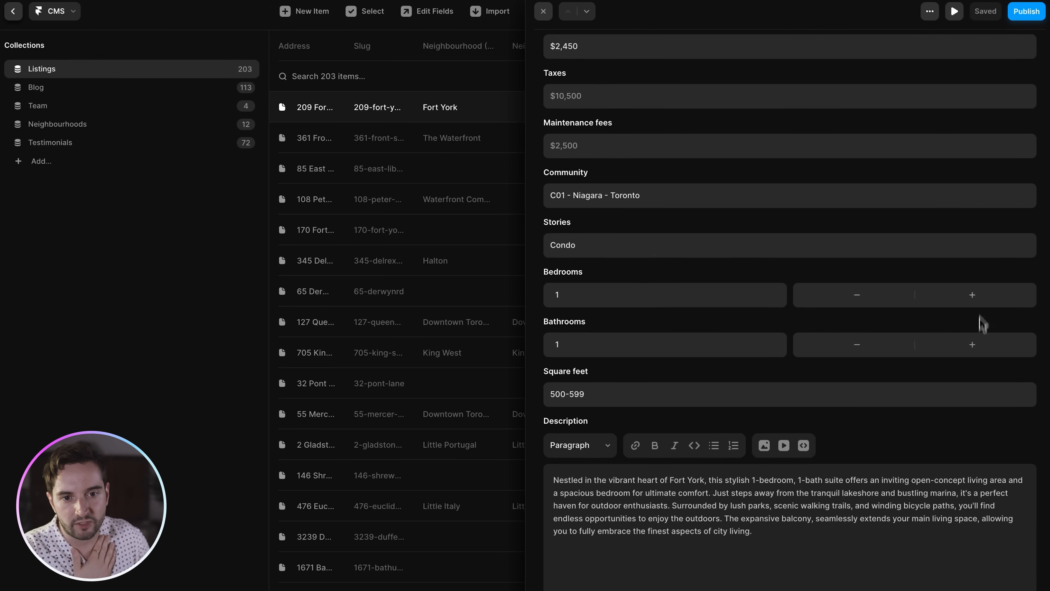
click(851, 345)
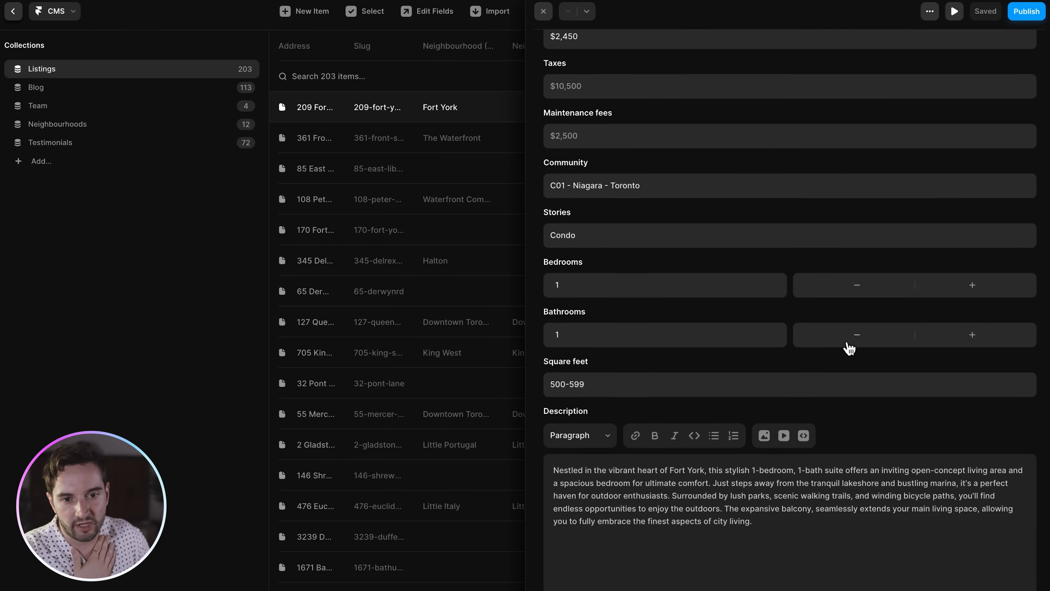
scroll(848, 349, down, 5)
scroll(845, 350, down, 8)
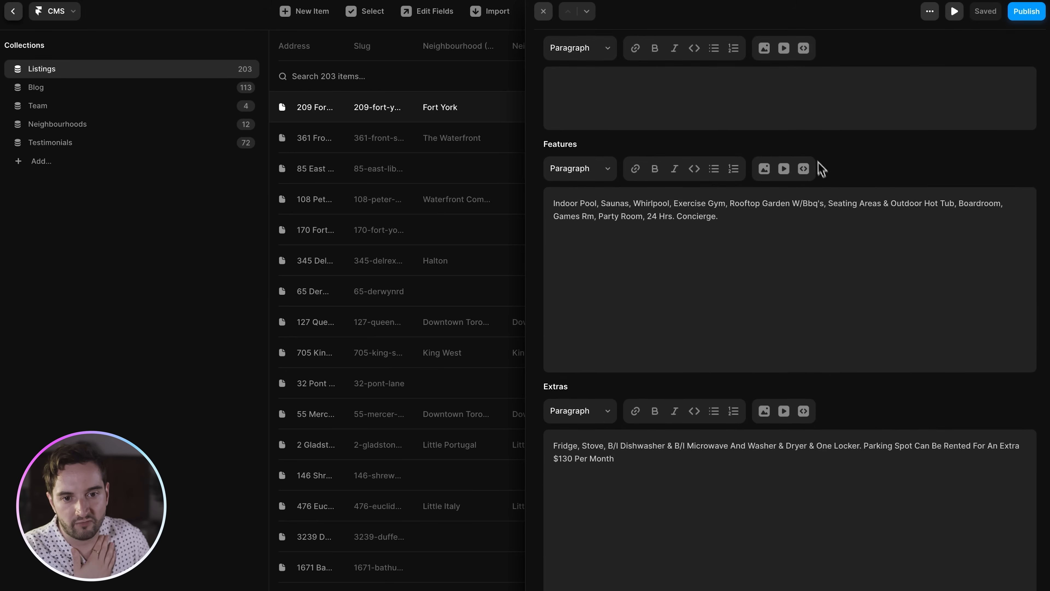
scroll(845, 244, down, 5)
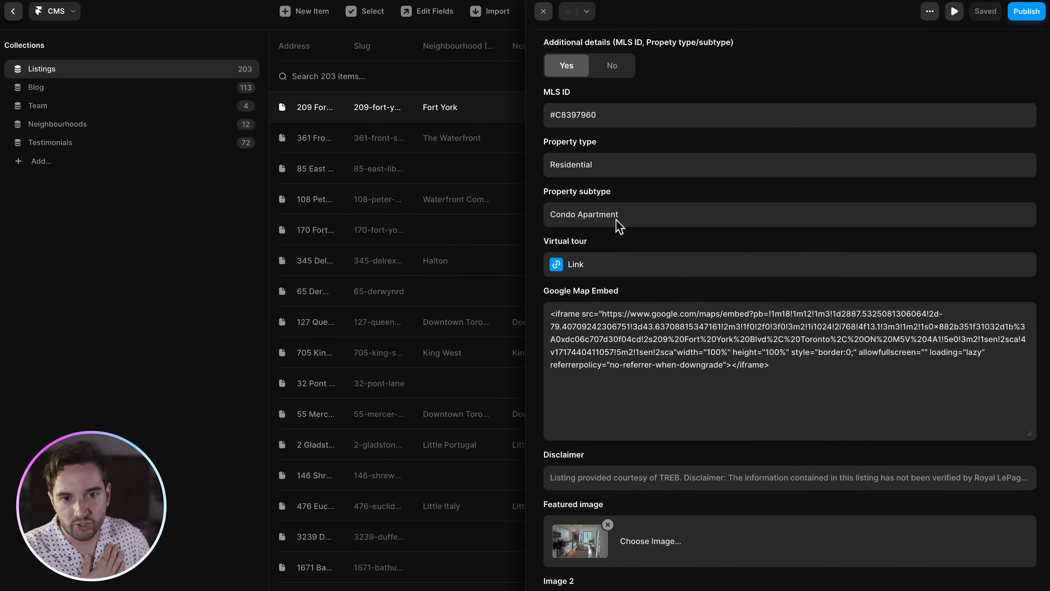
click(602, 263)
click(617, 249)
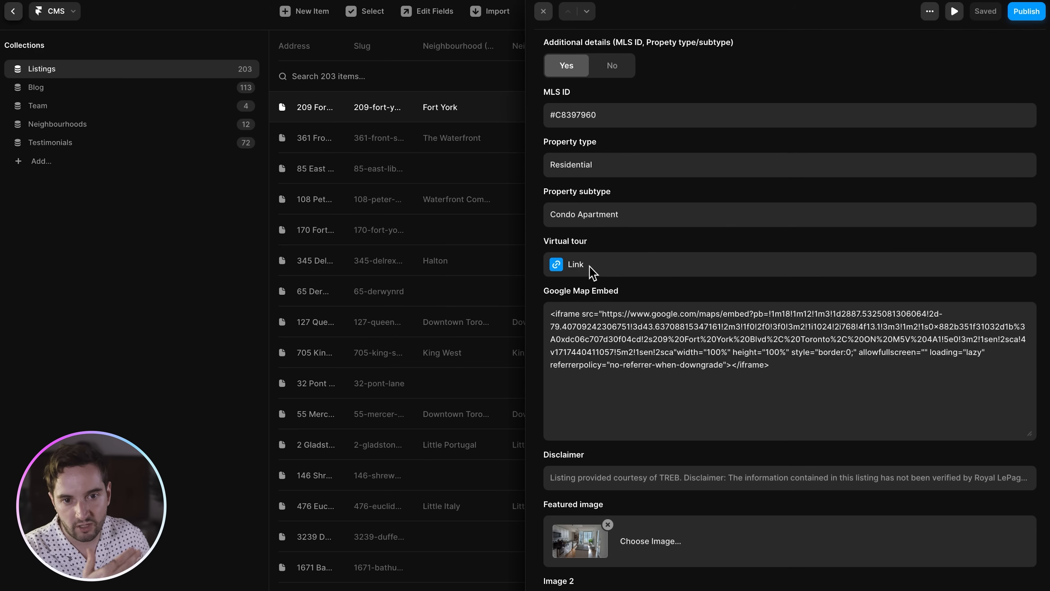
- Review the disclaimer field and the Google Map embed and image fields below it
scroll(695, 268, down, 2)
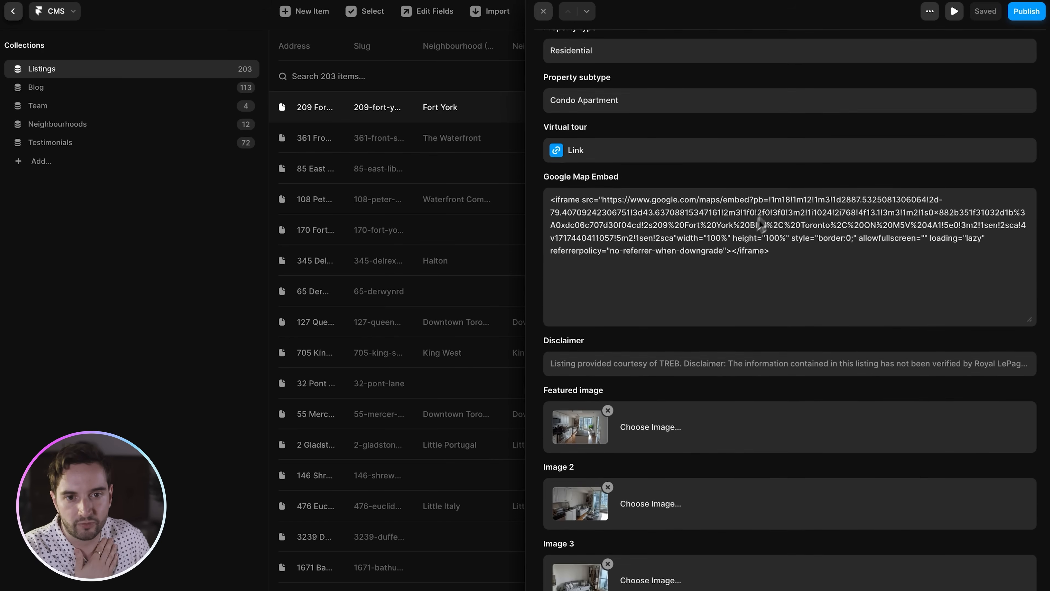
scroll(759, 258, down, 2)
click(614, 282)
click(652, 264)
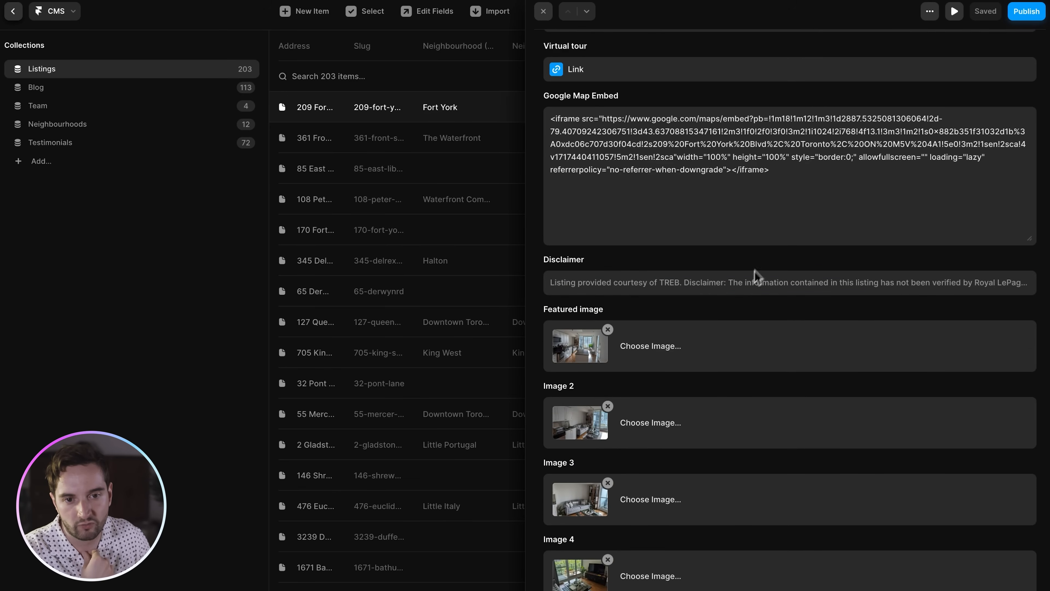
scroll(757, 267, down, 3)
scroll(722, 269, down, 20)
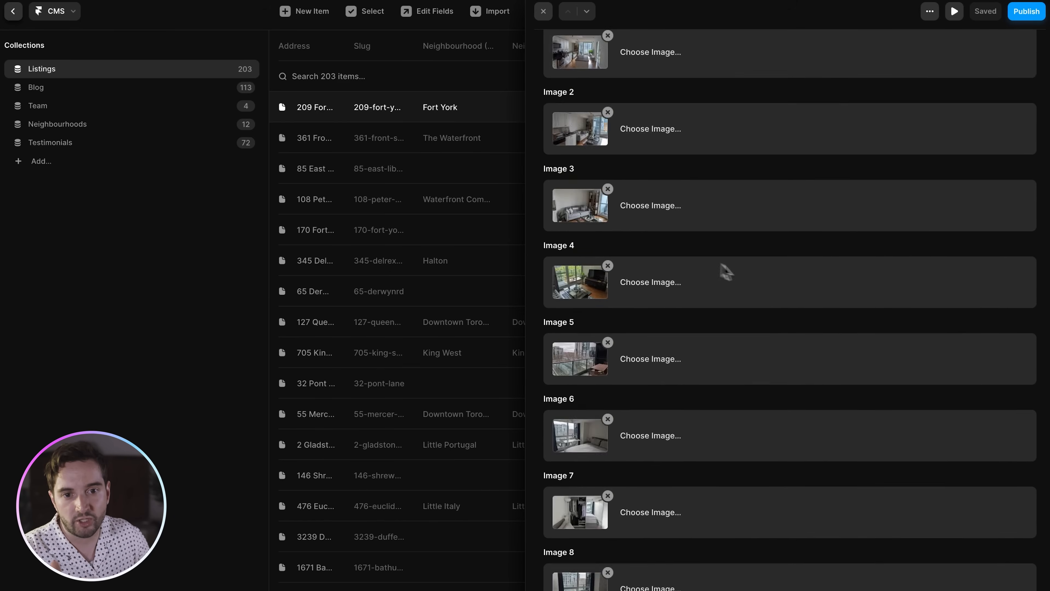
scroll(757, 282, up, 20)
scroll(757, 283, up, 5)
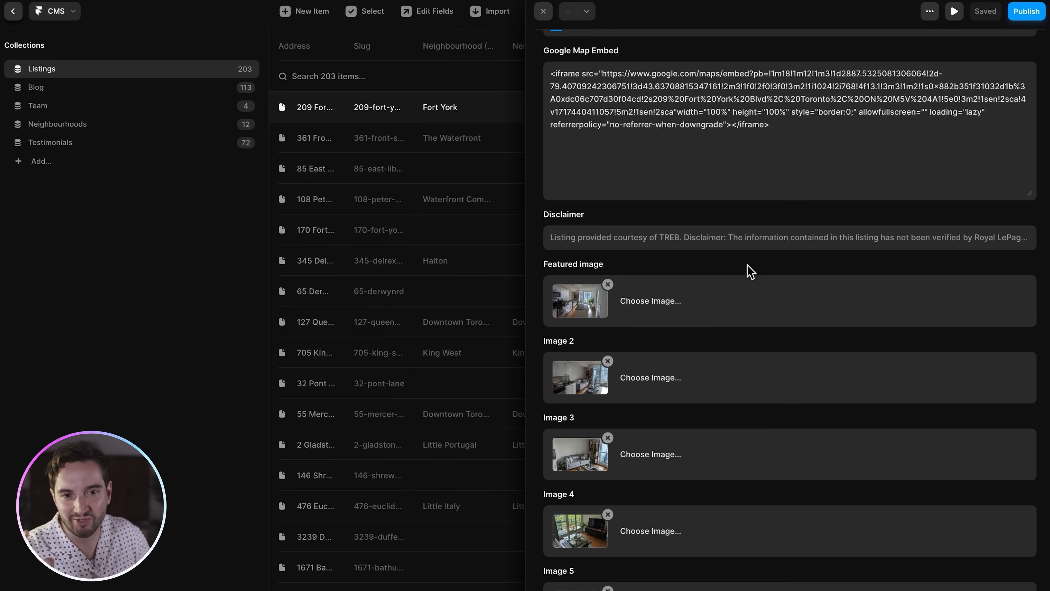
- Check the Featured image and Image 2 settings, then scroll through the remaining image fields
click(591, 308)
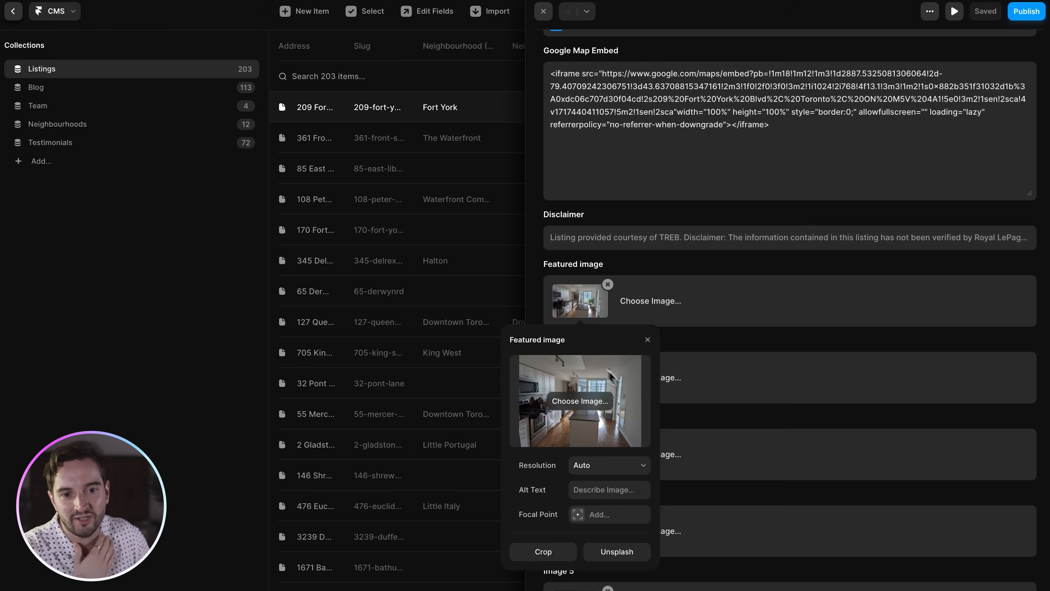
click(765, 374)
click(577, 382)
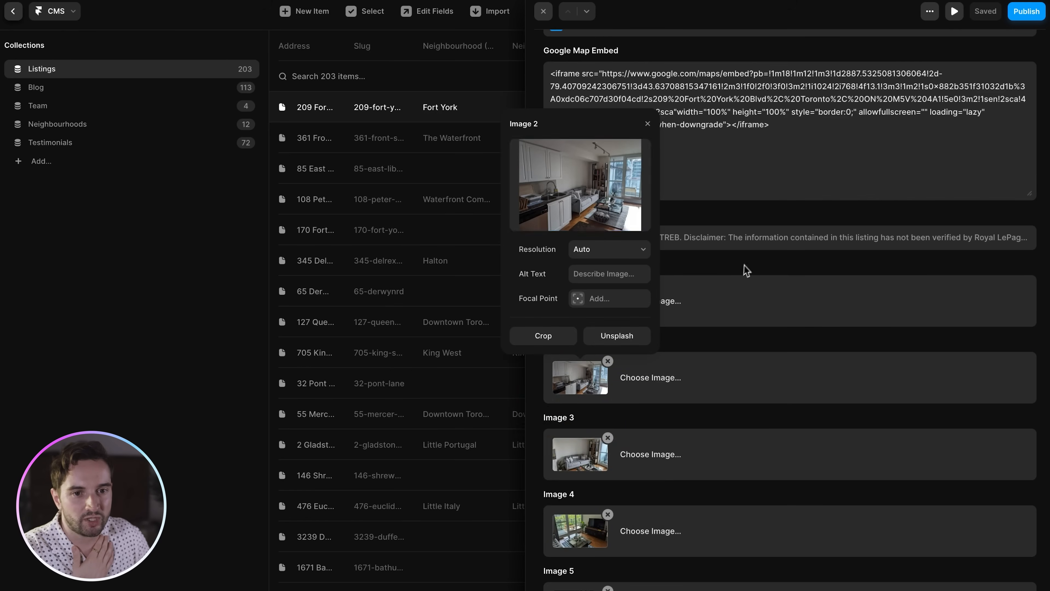
click(728, 263)
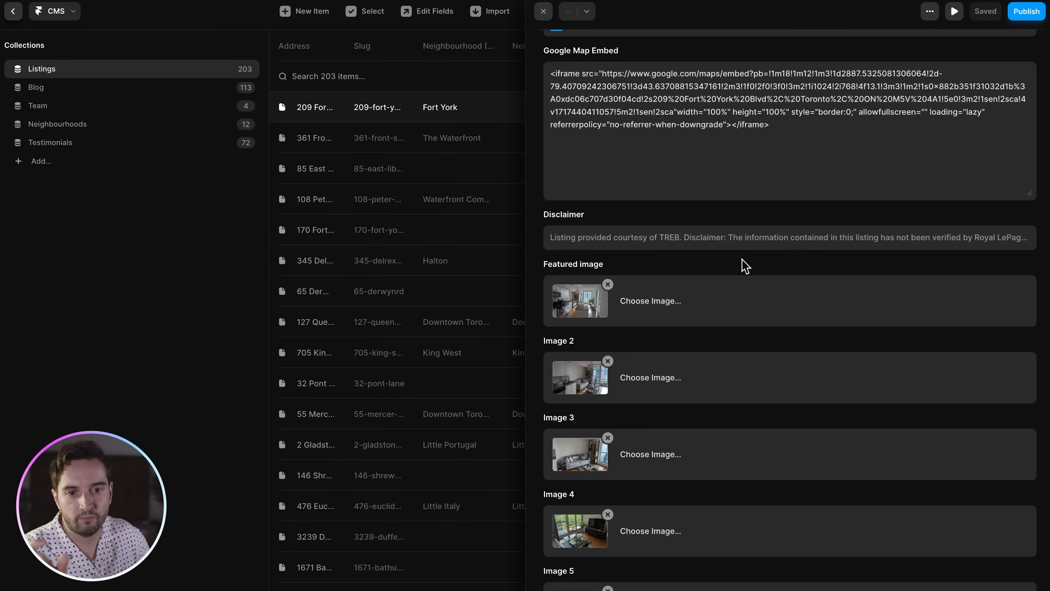
scroll(745, 265, down, 5)
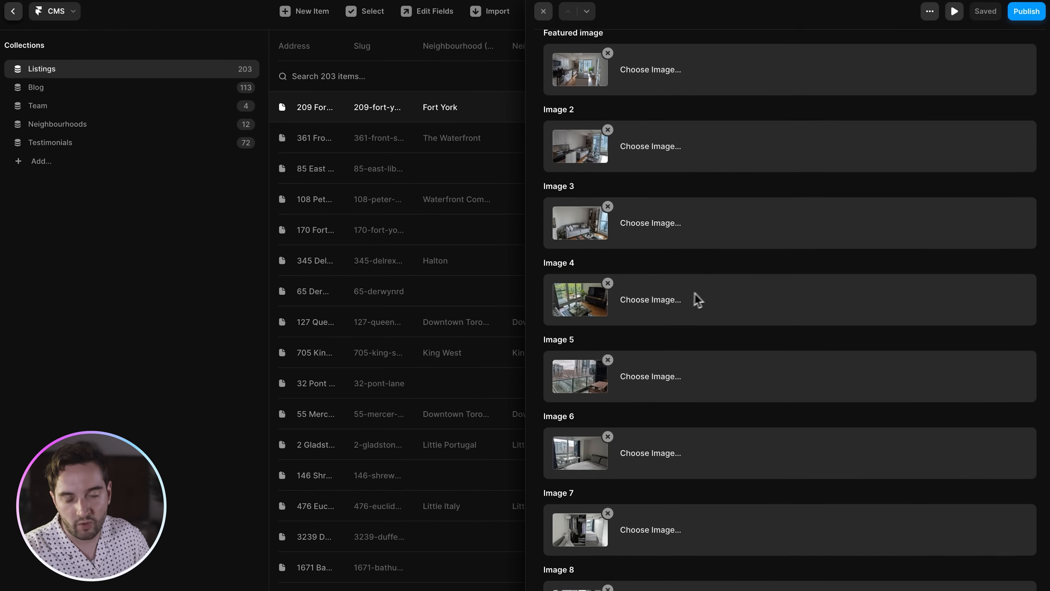
scroll(698, 296, down, 3)
scroll(707, 294, down, 4)
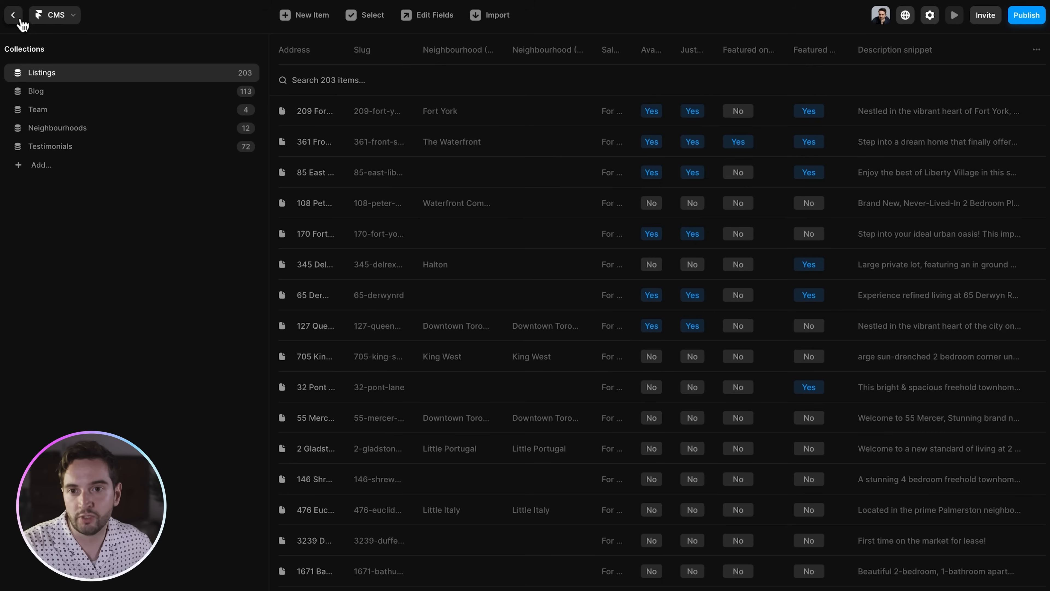
- Review the /blog page settings: title 'Blog | ASP', its description, Page Images and Custom Code
click(930, 14)
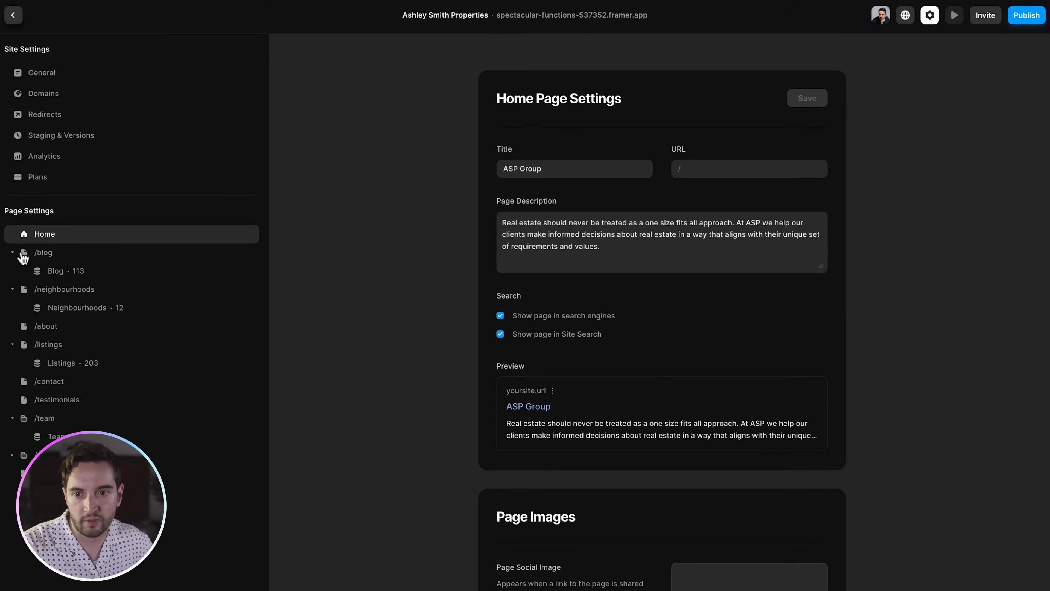
click(23, 253)
click(84, 257)
triple_click(598, 248)
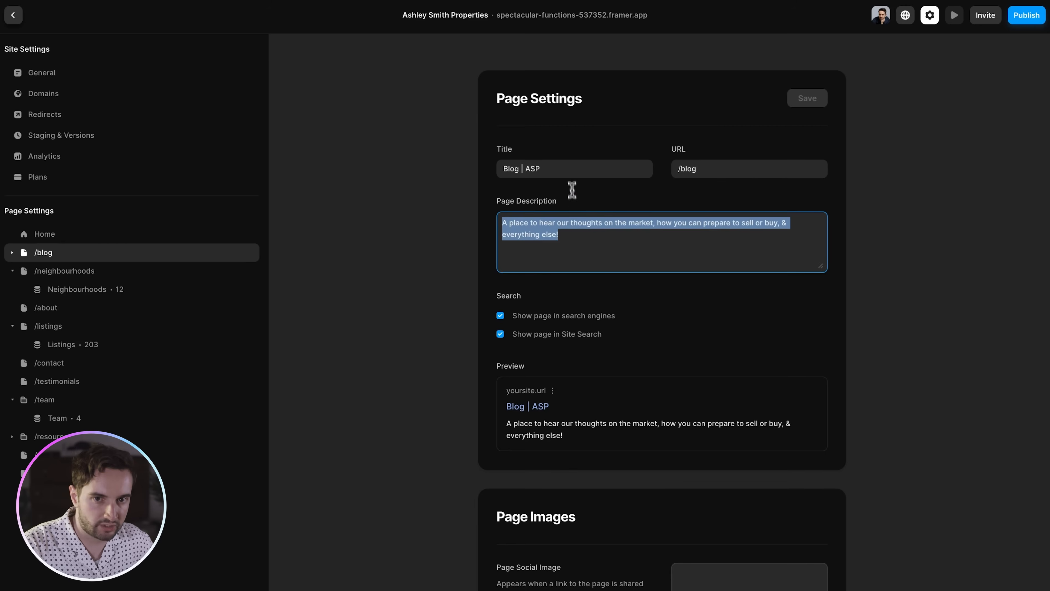
scroll(620, 314, down, 4)
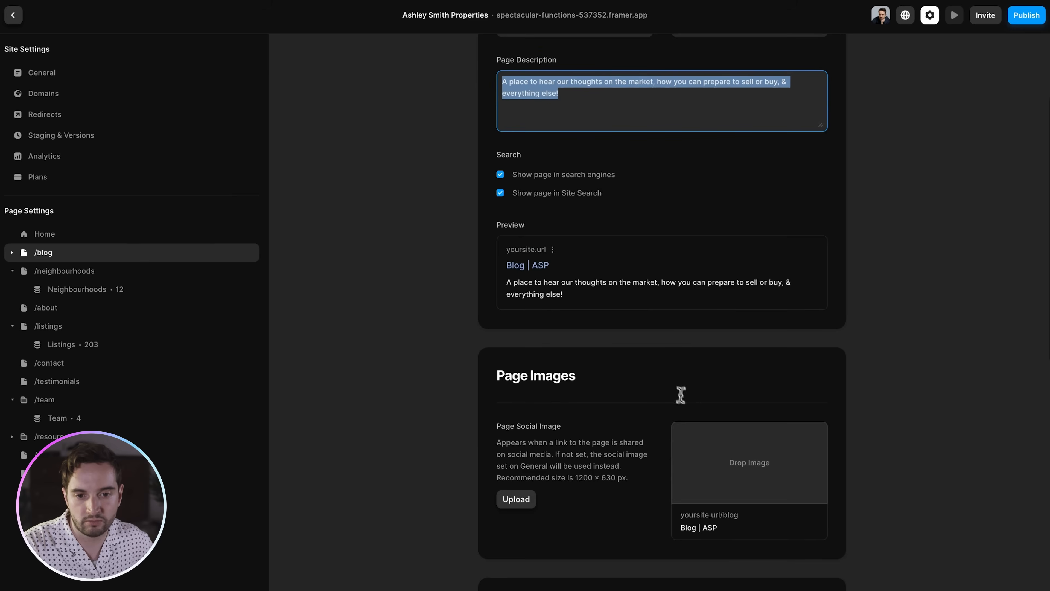
scroll(784, 440, down, 4)
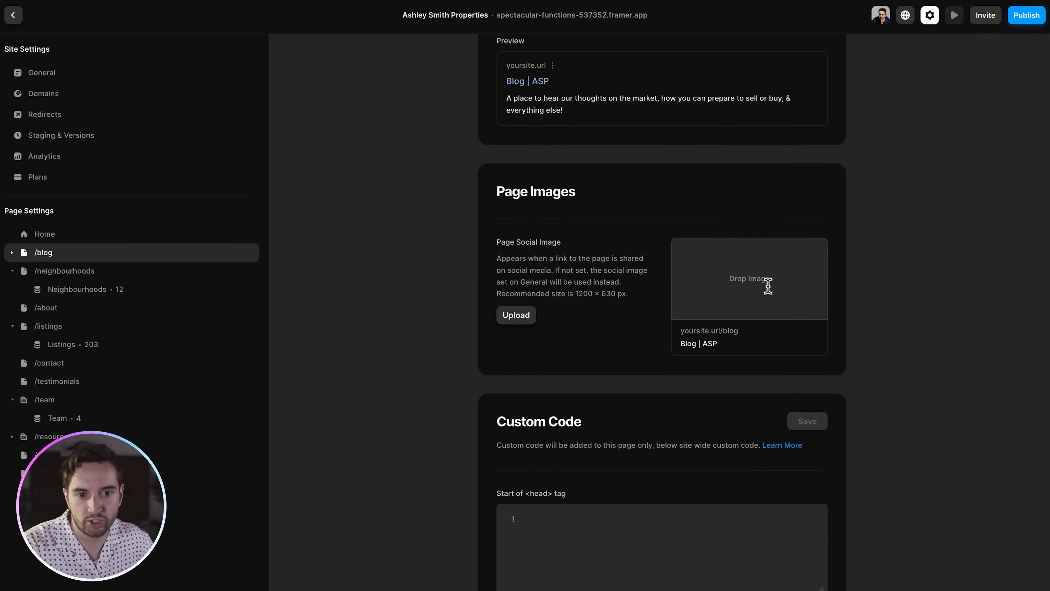
scroll(766, 284, down, 4)
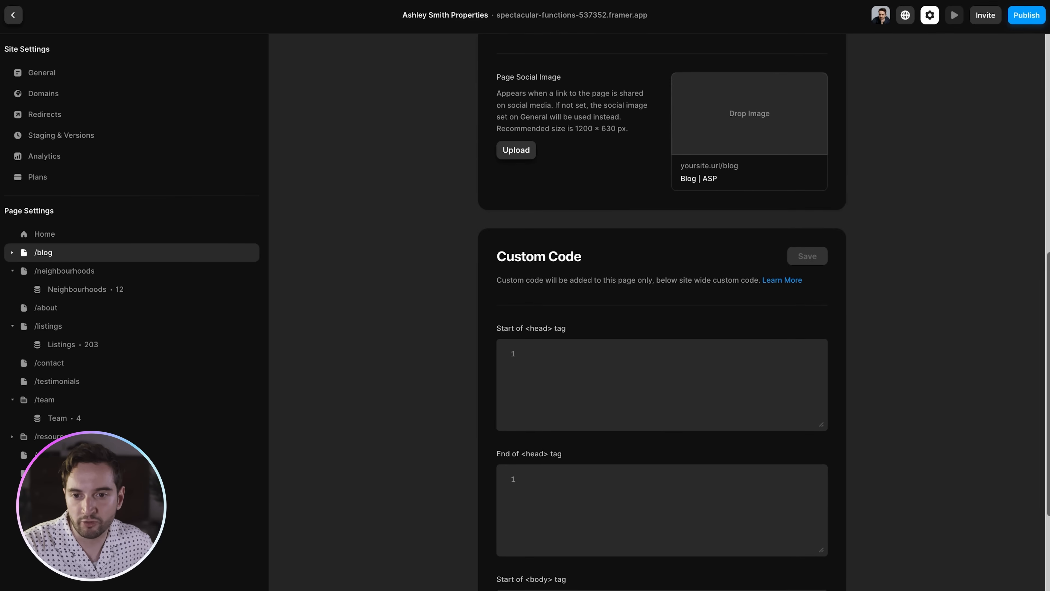
- Check the Neighbourhoods CMS page's {{Neighbourhood}} title and {{Summary}} description
click(70, 295)
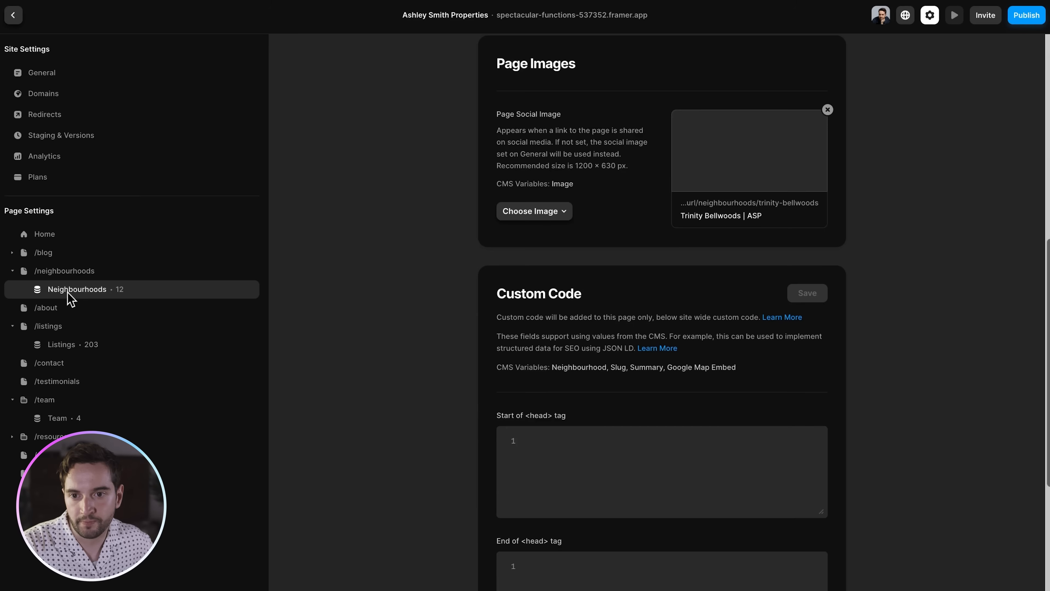
scroll(633, 271, up, 10)
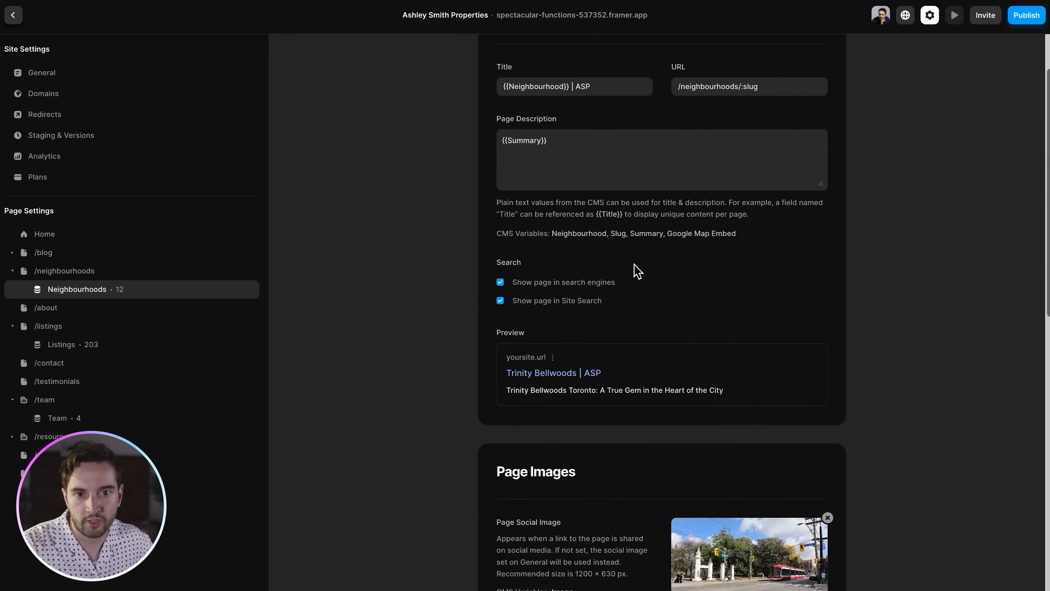
scroll(638, 271, up, 2)
click(571, 170)
click(571, 169)
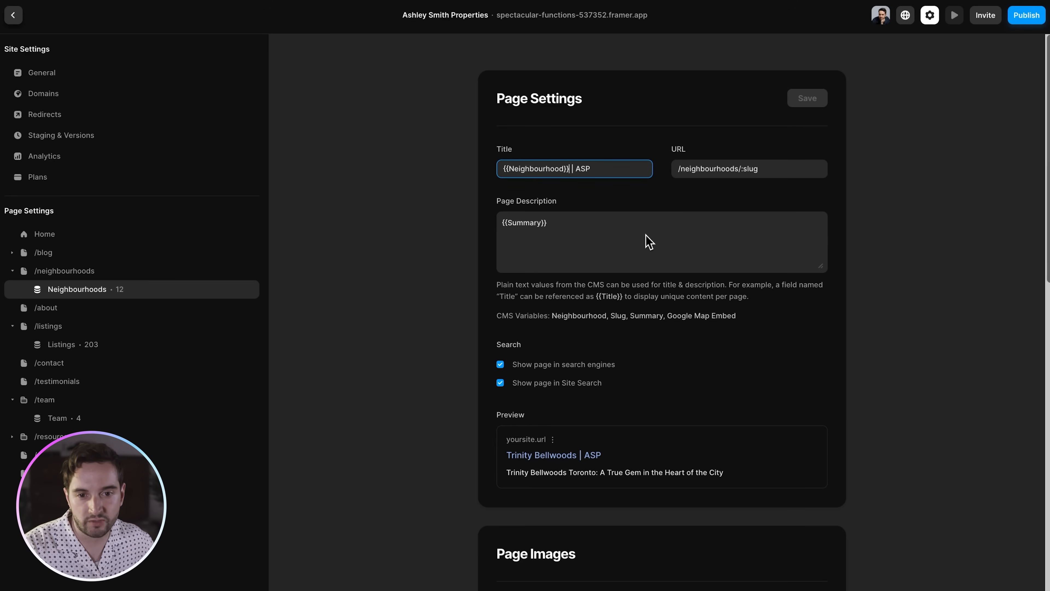
click(535, 293)
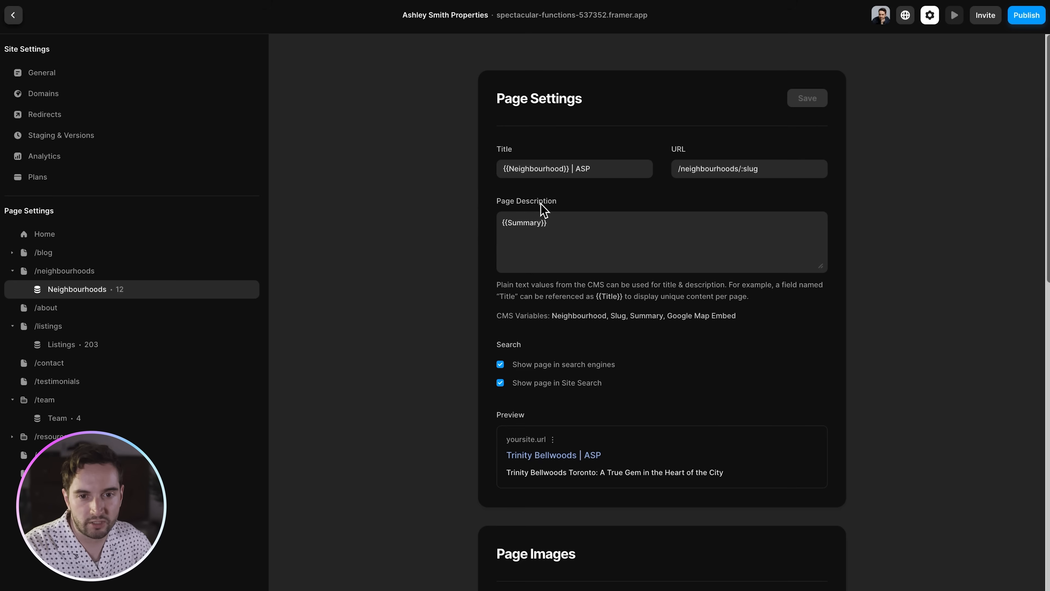
scroll(572, 236, down, 3)
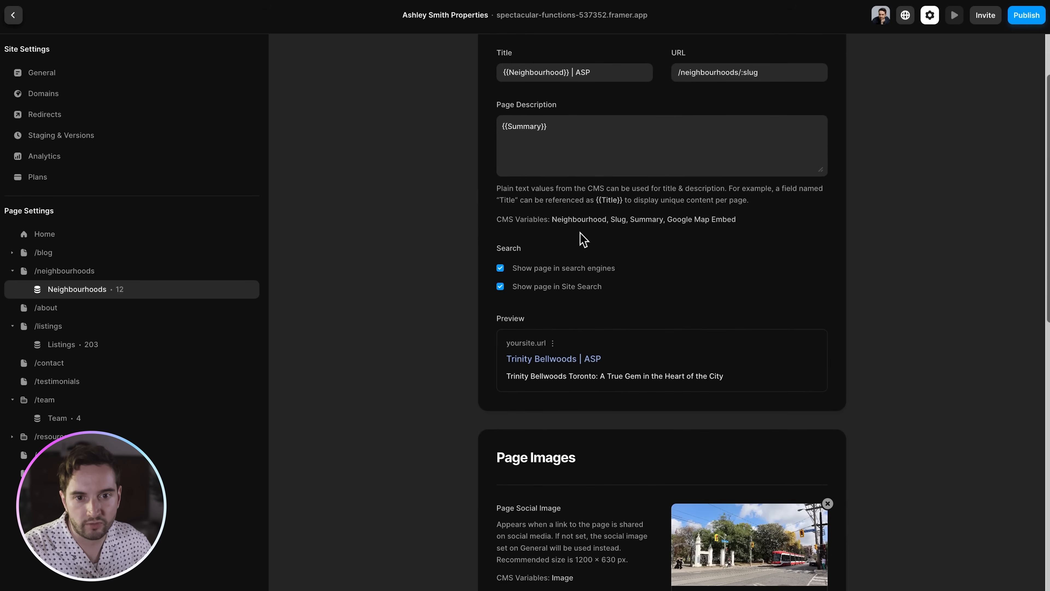
scroll(542, 361, up, 3)
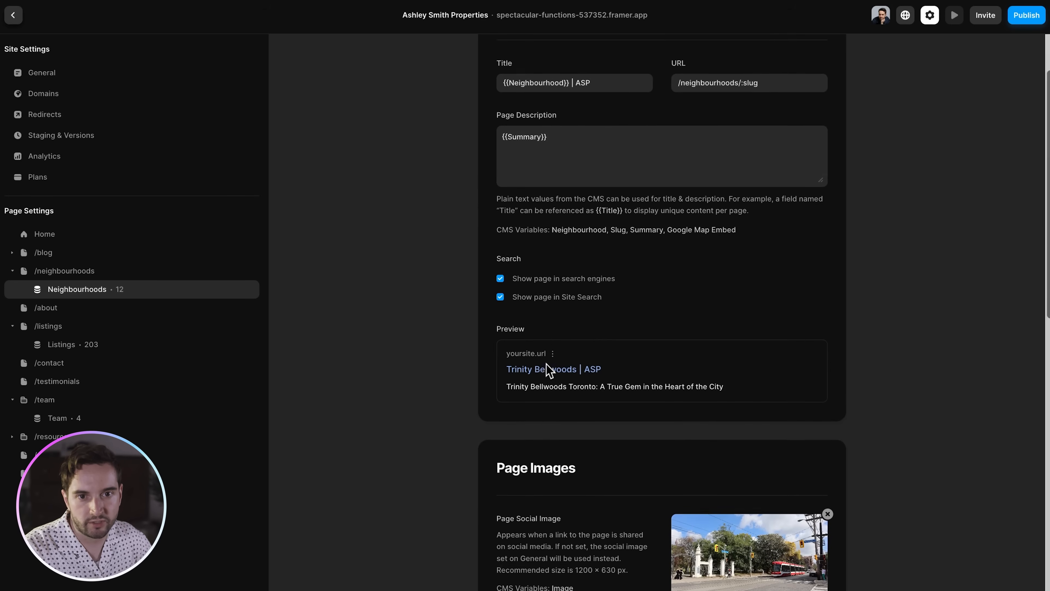
click(575, 154)
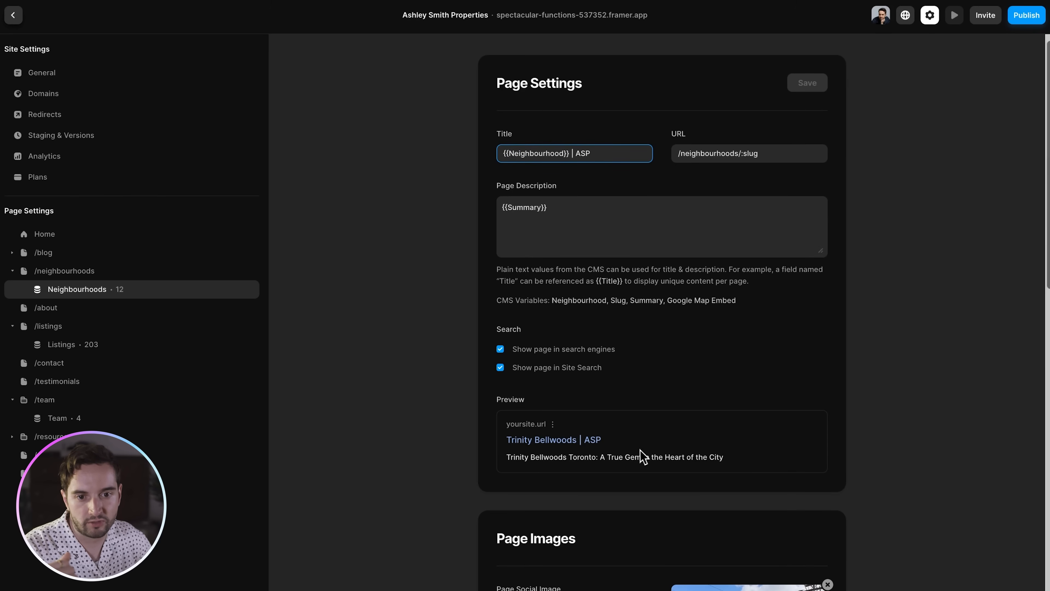
- Keep the social image bound to CMS Variables > Image and look over the empty custom code fields
scroll(707, 460, down, 1)
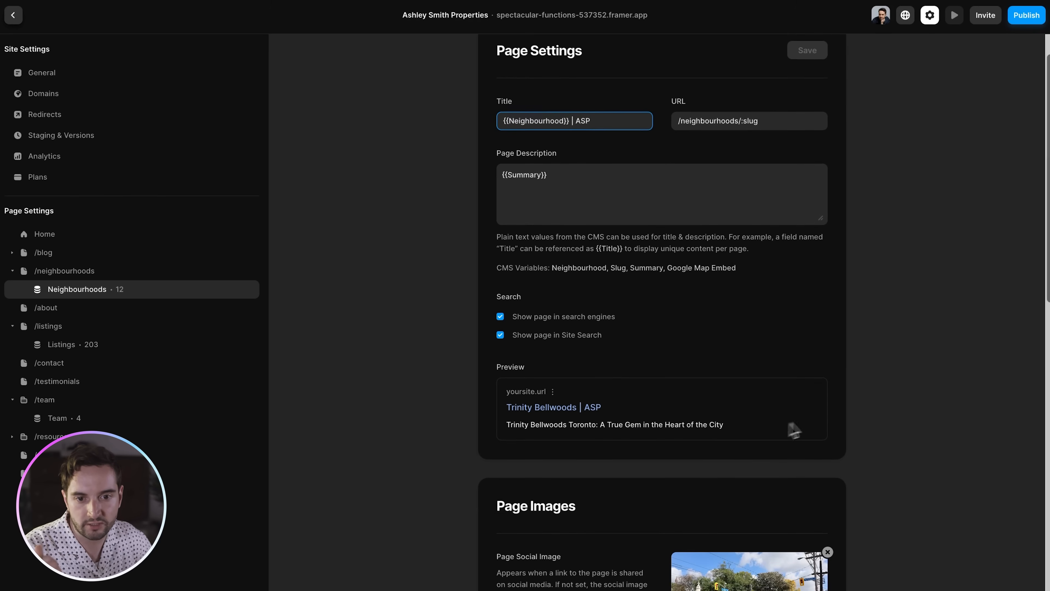
scroll(829, 418, down, 4)
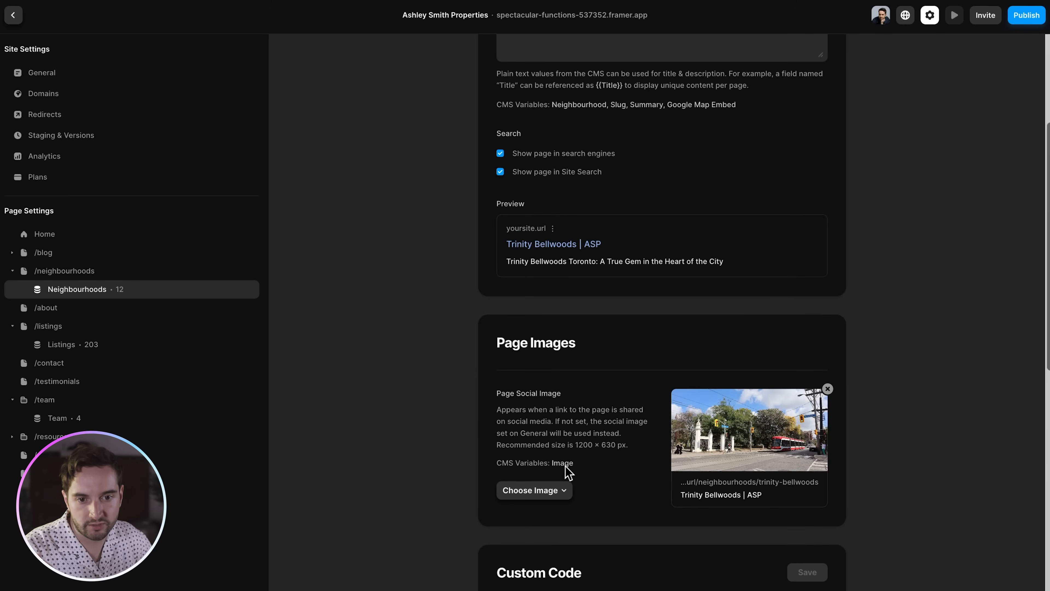
click(558, 488)
mouse_move(562, 539)
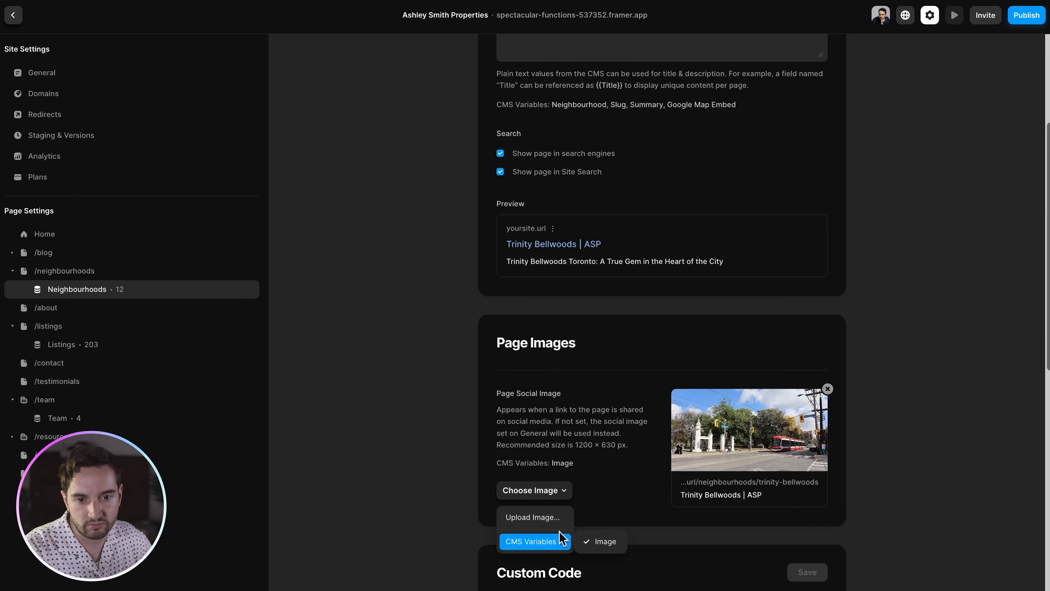
click(607, 542)
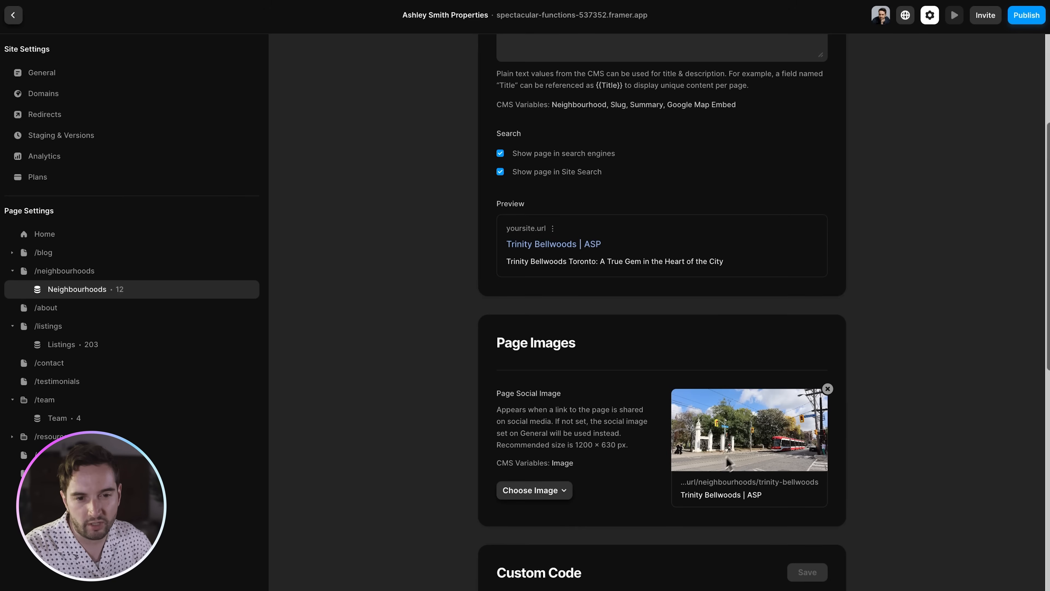
scroll(842, 433, down, 3)
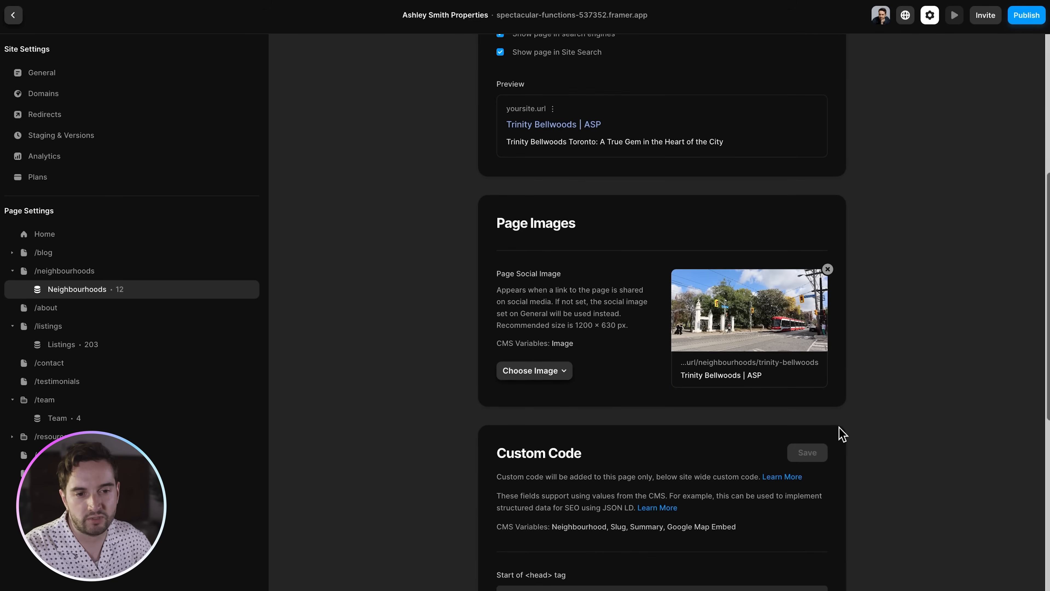
scroll(850, 440, down, 3)
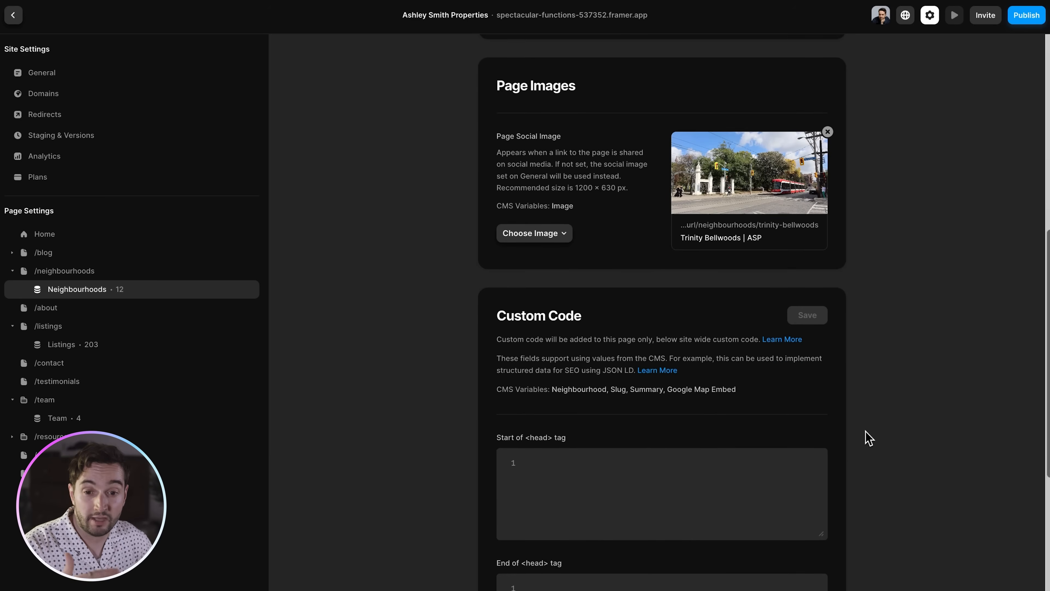
scroll(870, 426, up, 3)
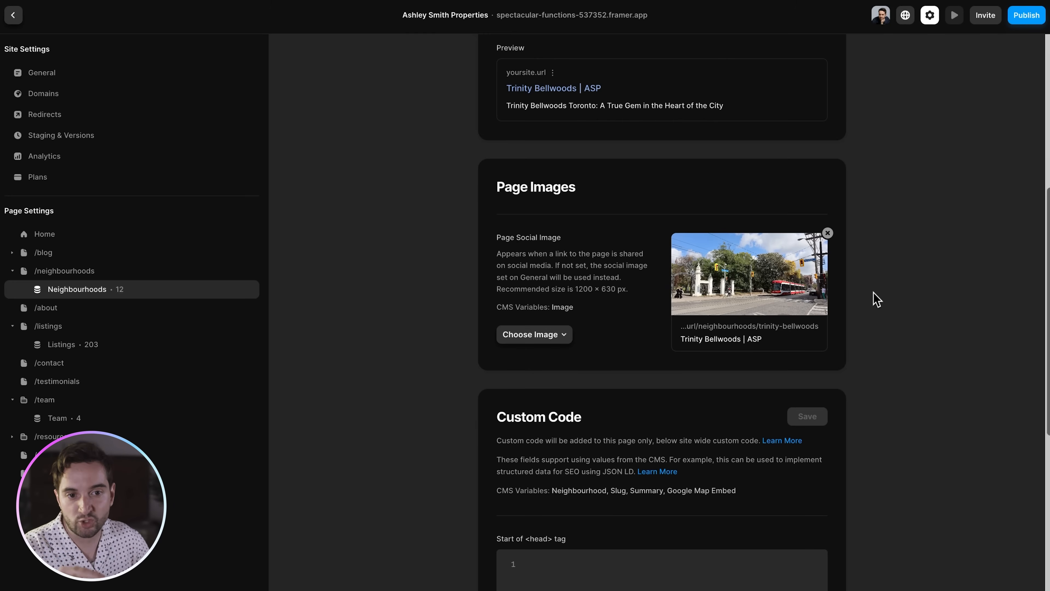
scroll(874, 304, down, 2)
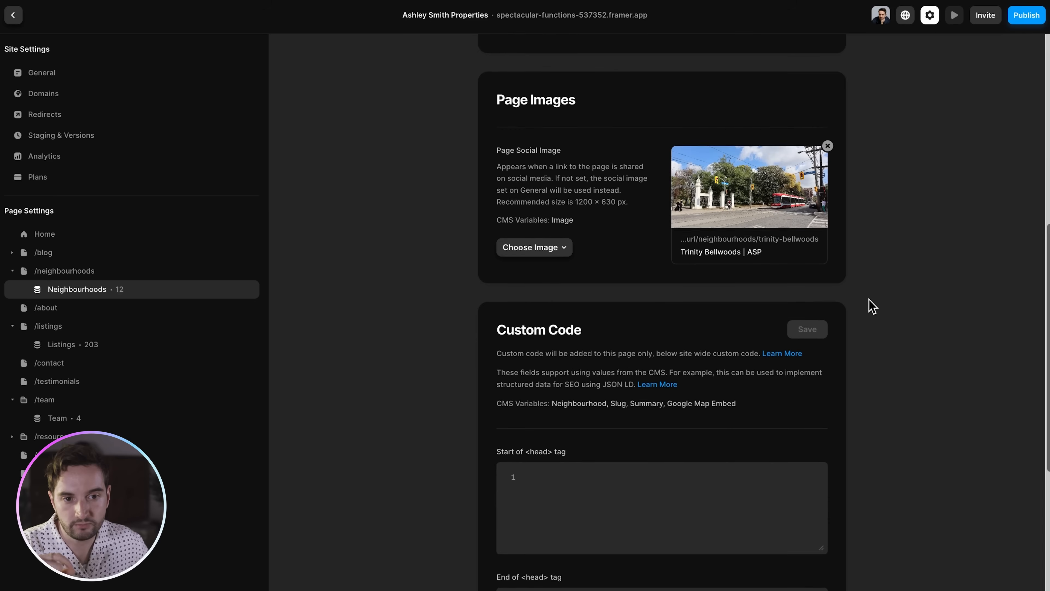
scroll(873, 306, down, 8)
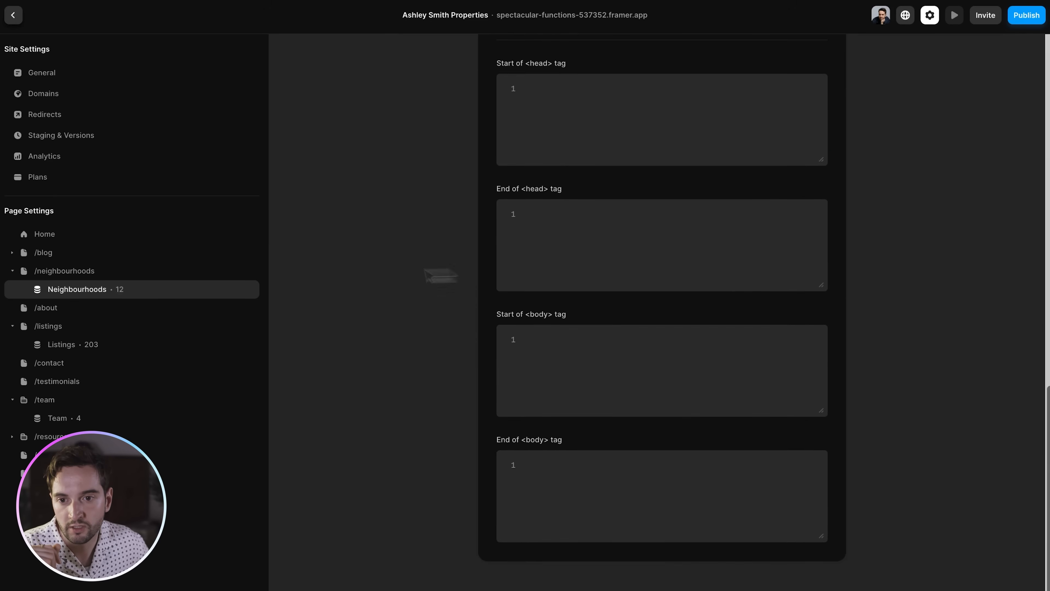
- Inspect the Listings CMS page's variable description template
click(71, 346)
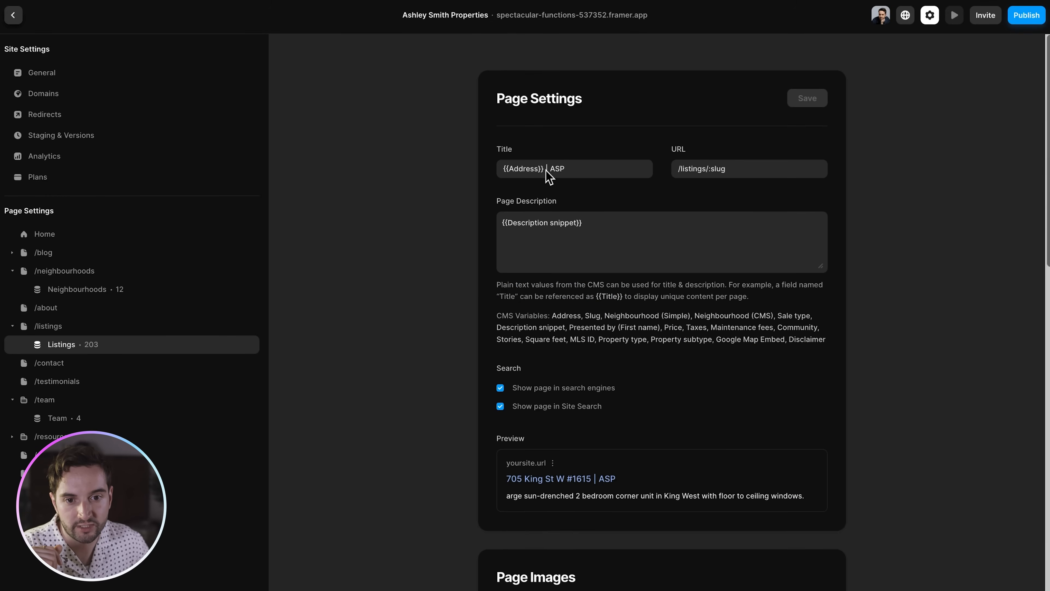
drag(504, 244, 574, 243)
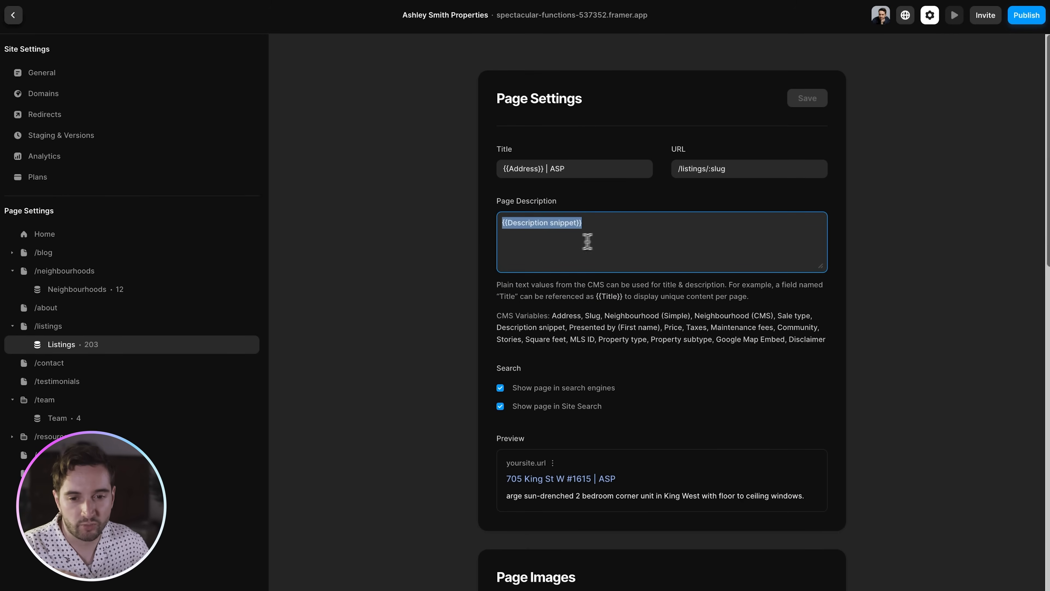
click(637, 235)
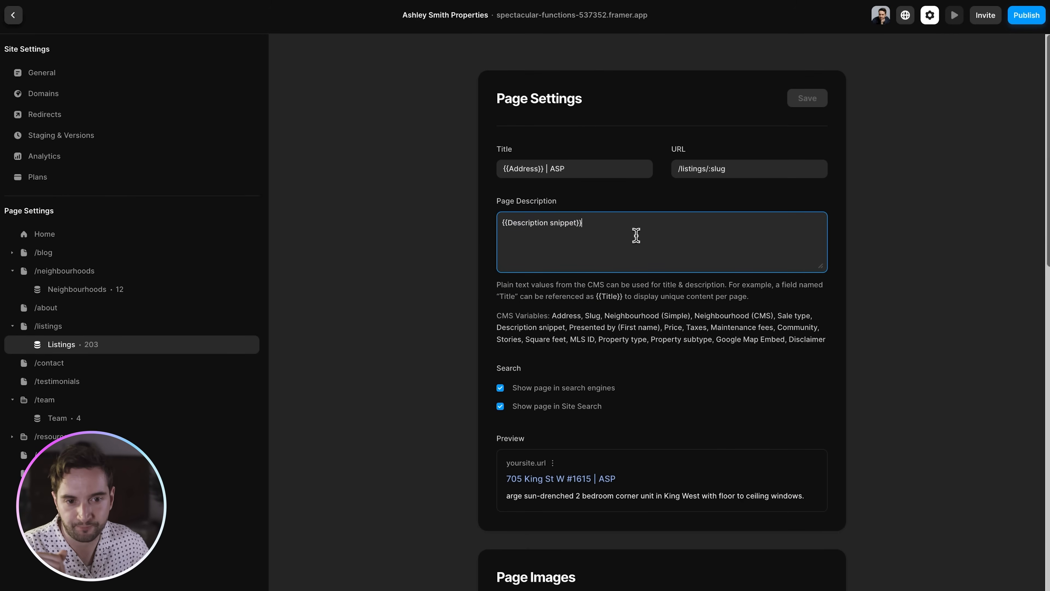
- Inspect the Team page's {{First name}} title and {{SEO Description}}, then open Home page settings
click(61, 417)
double_click(551, 176)
click(579, 173)
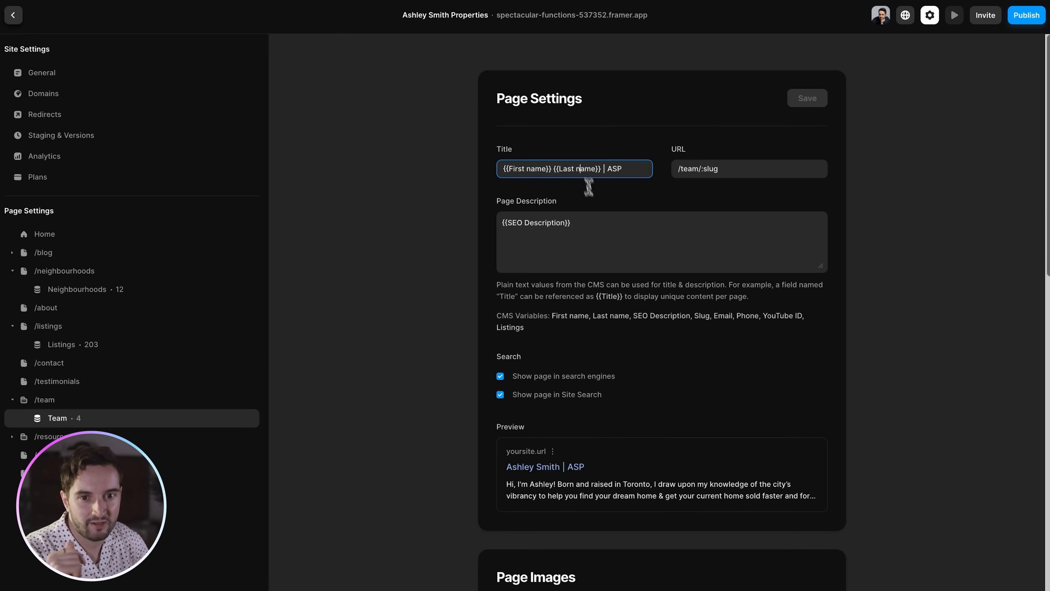
triple_click(605, 228)
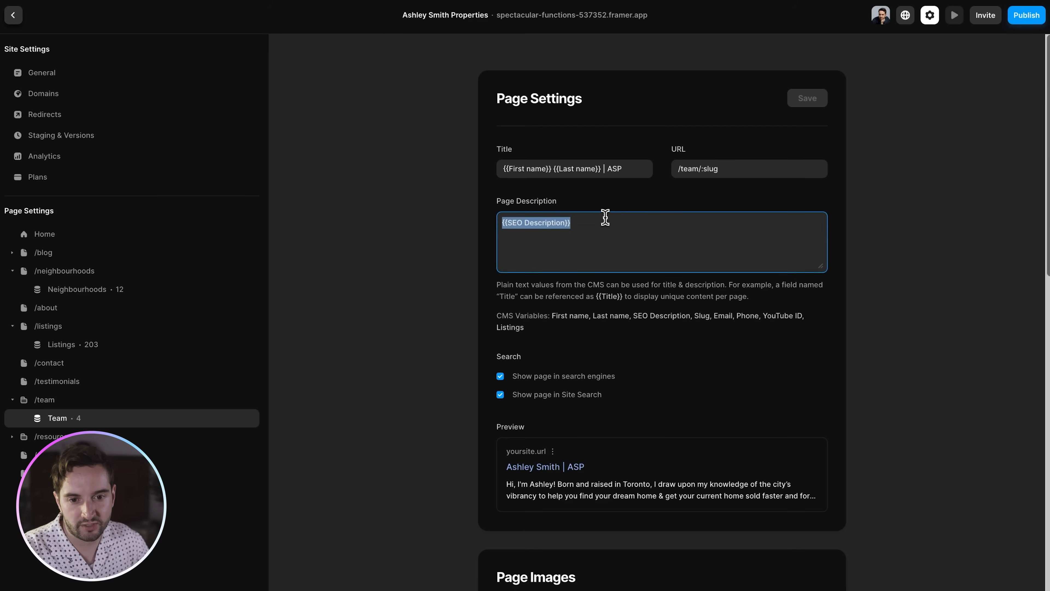
scroll(612, 263, down, 8)
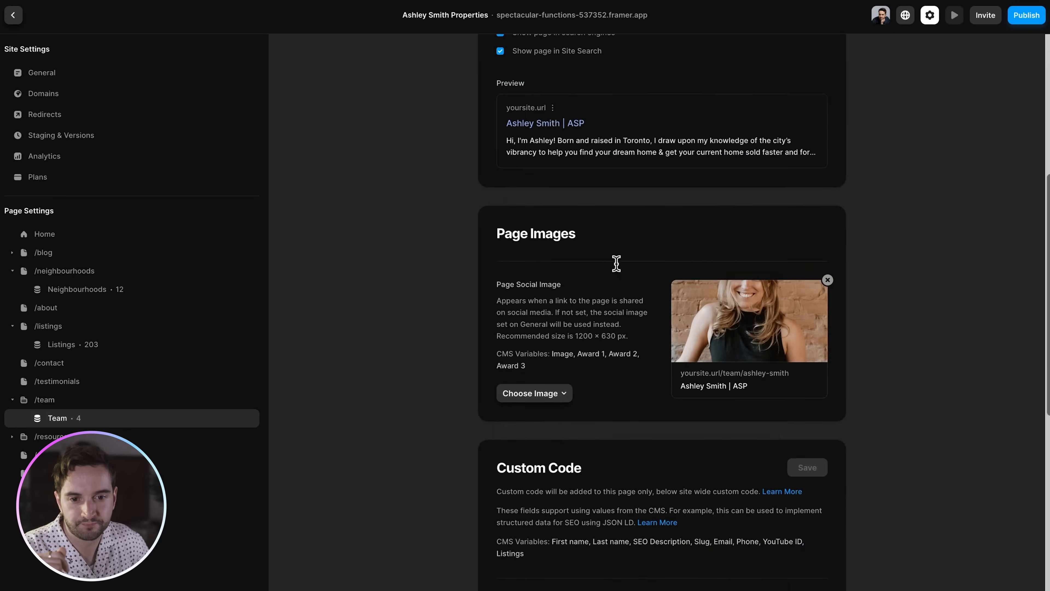
scroll(616, 264, down, 5)
scroll(748, 121, up, 1)
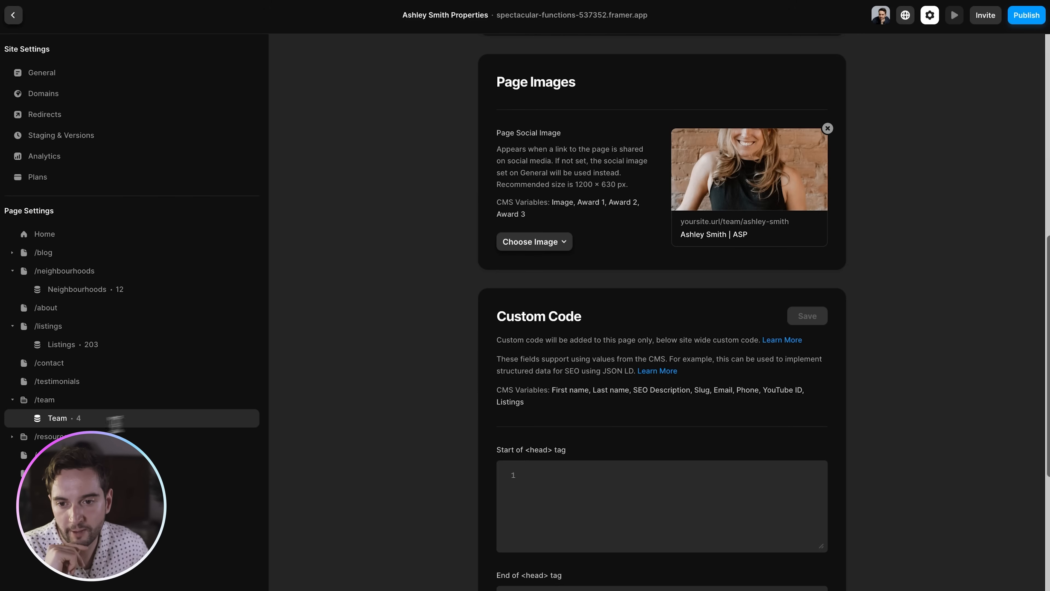
click(12, 435)
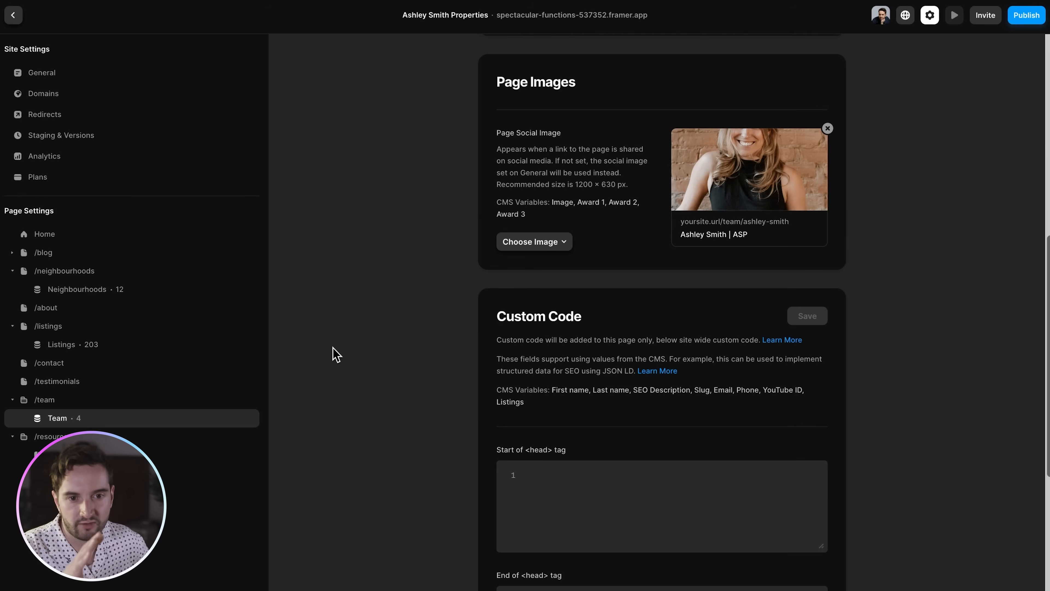
click(57, 241)
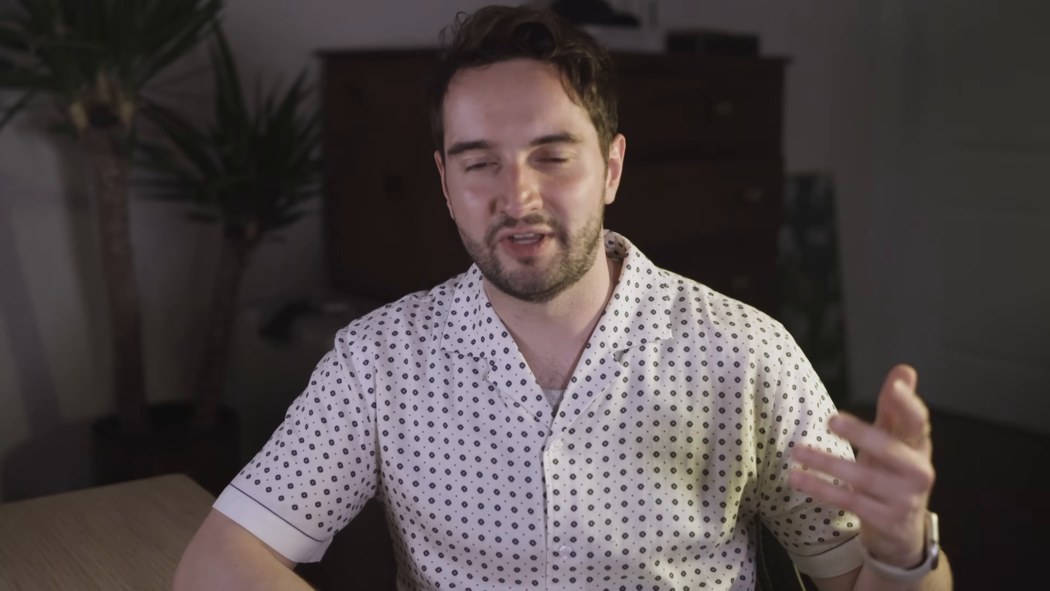